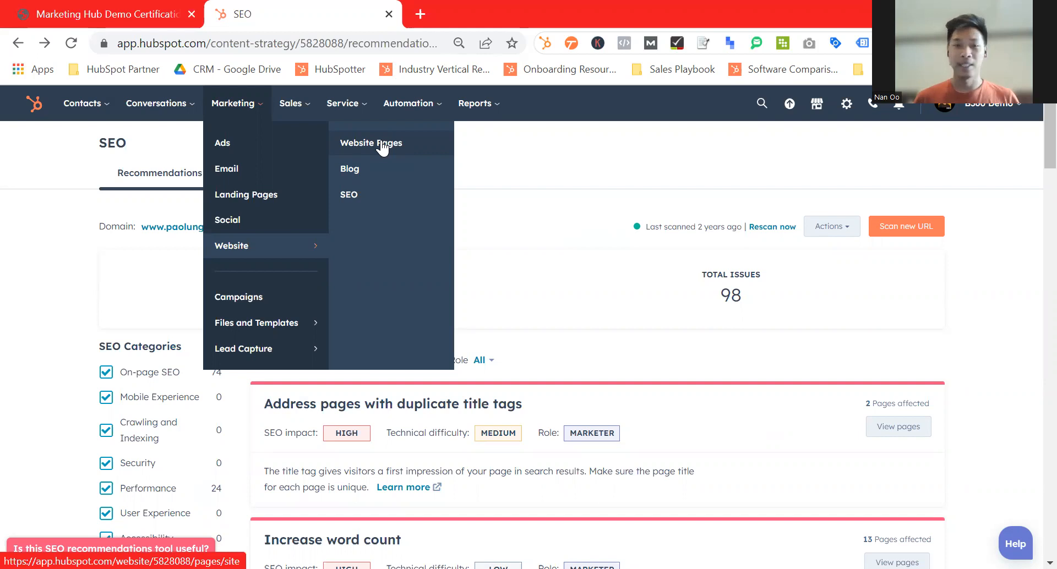
Step: Open the topics section of the SEO tool and start adding a new topic
{"action": "left_click", "coordinate": [363, 204]}
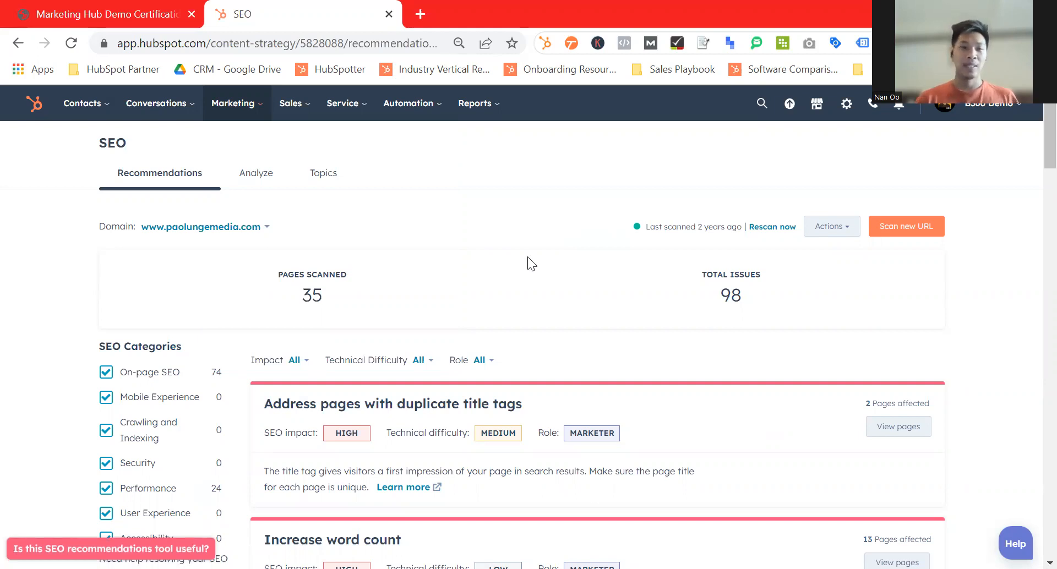
{"action": "left_click", "coordinate": [315, 191]}
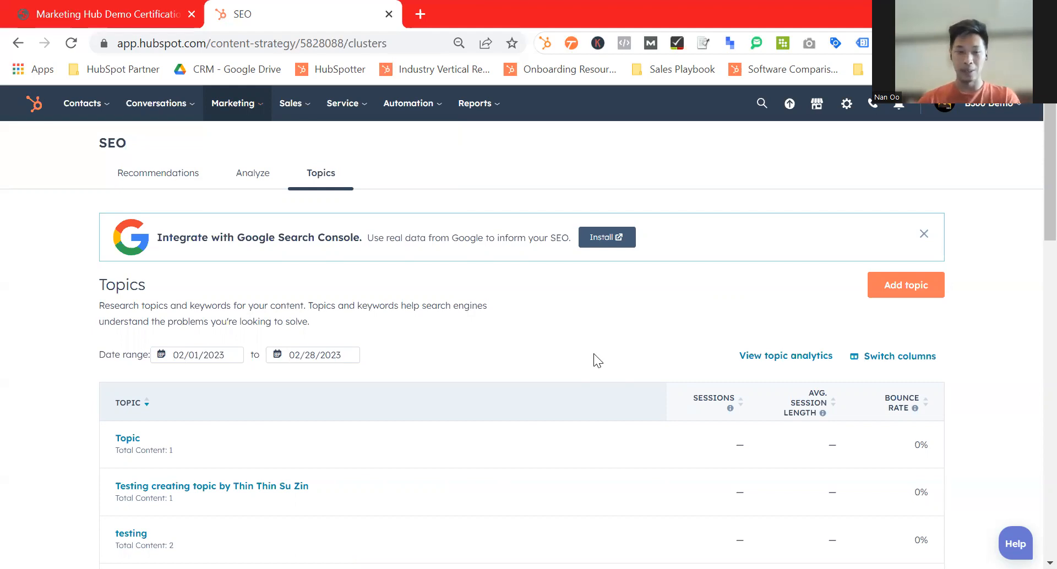
{"action": "left_click", "coordinate": [903, 288]}
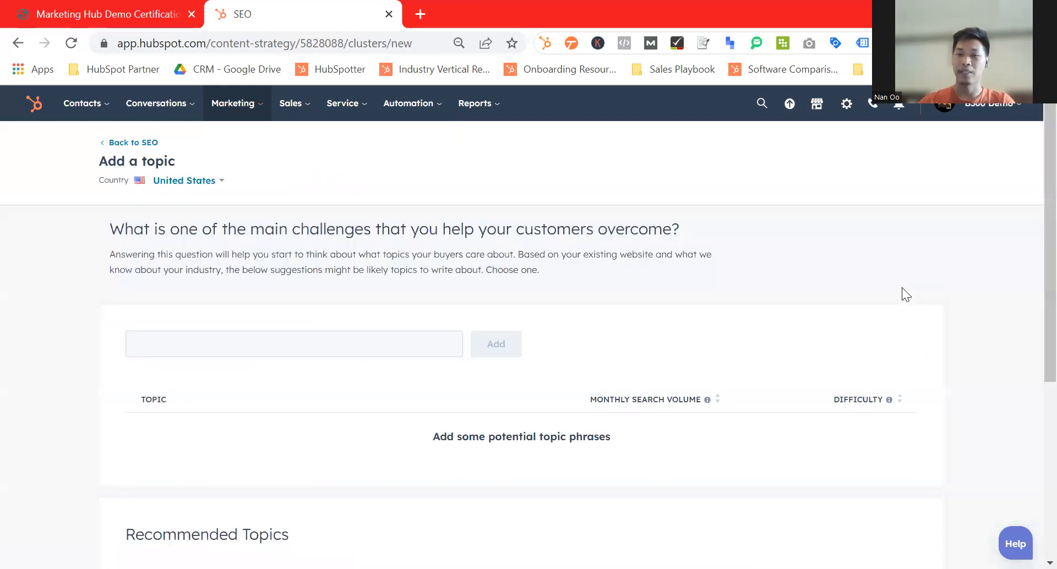
Step: Add the topic phrase "Digital Marketing Services" and create the topic from it
{"action": "left_click", "coordinate": [323, 351]}
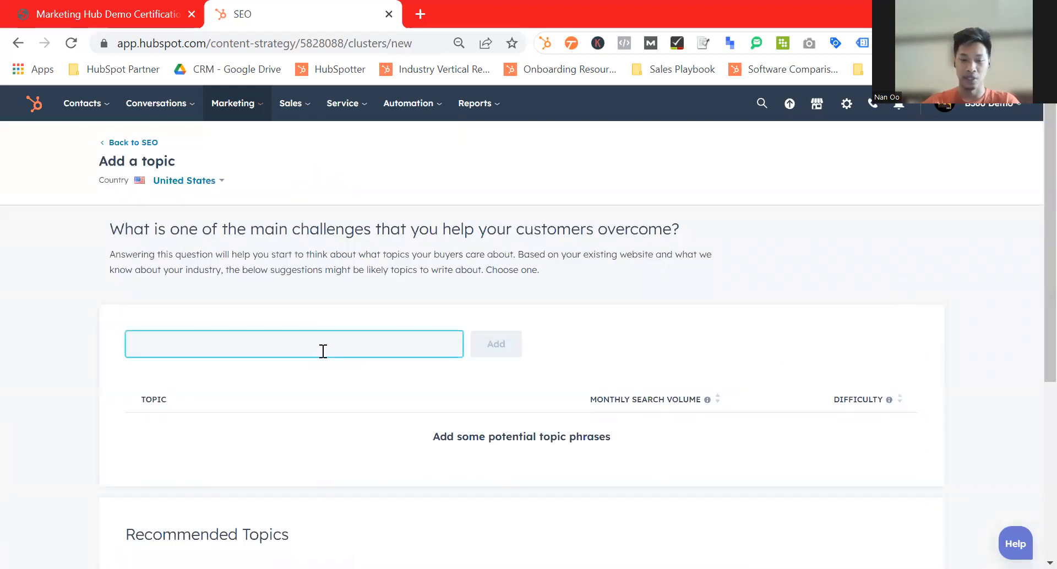
{"action": "type", "text": "Digital Marketing Services"}
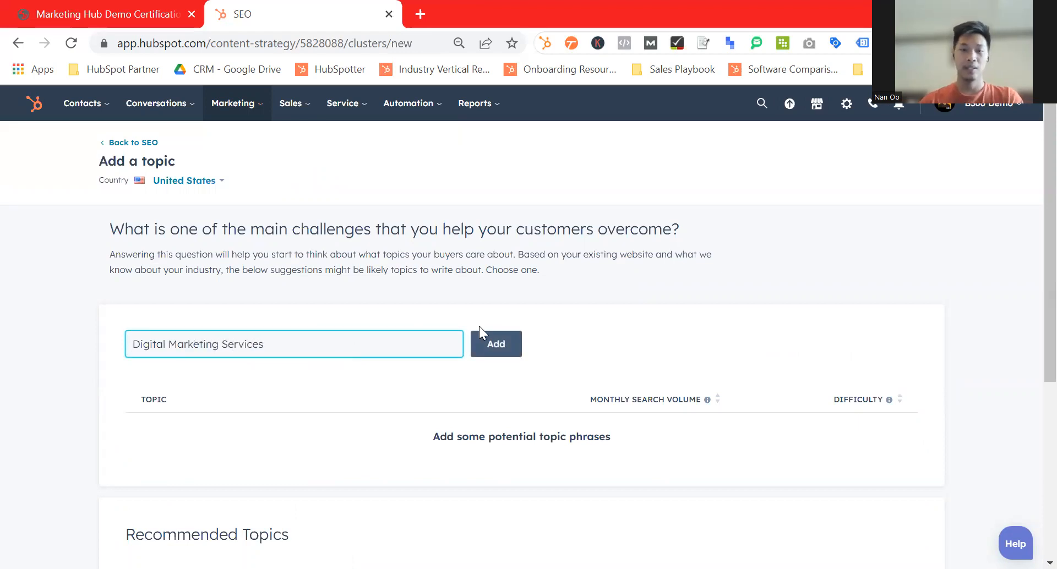
{"action": "left_click", "coordinate": [498, 342]}
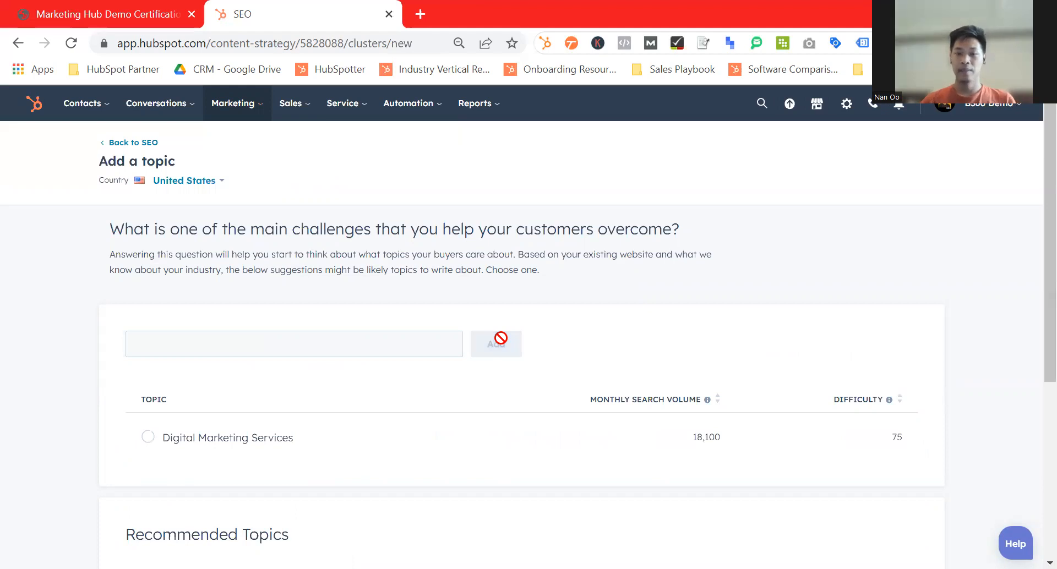
{"action": "scroll", "coordinate": [303, 389], "scroll_direction": "down", "scroll_amount": 1}
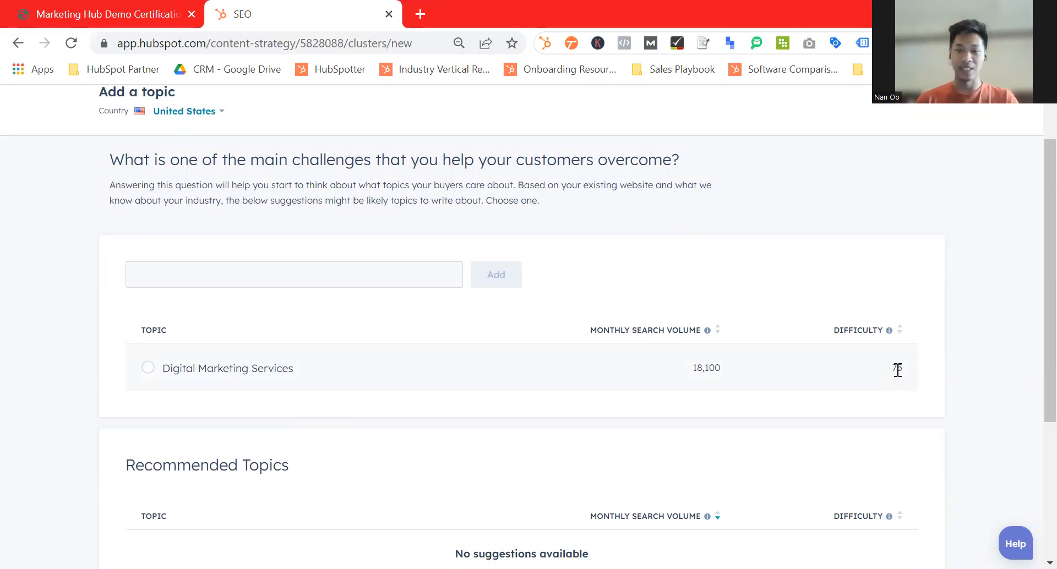
{"action": "left_click", "coordinate": [148, 369]}
{"action": "left_click", "coordinate": [71, 544]}
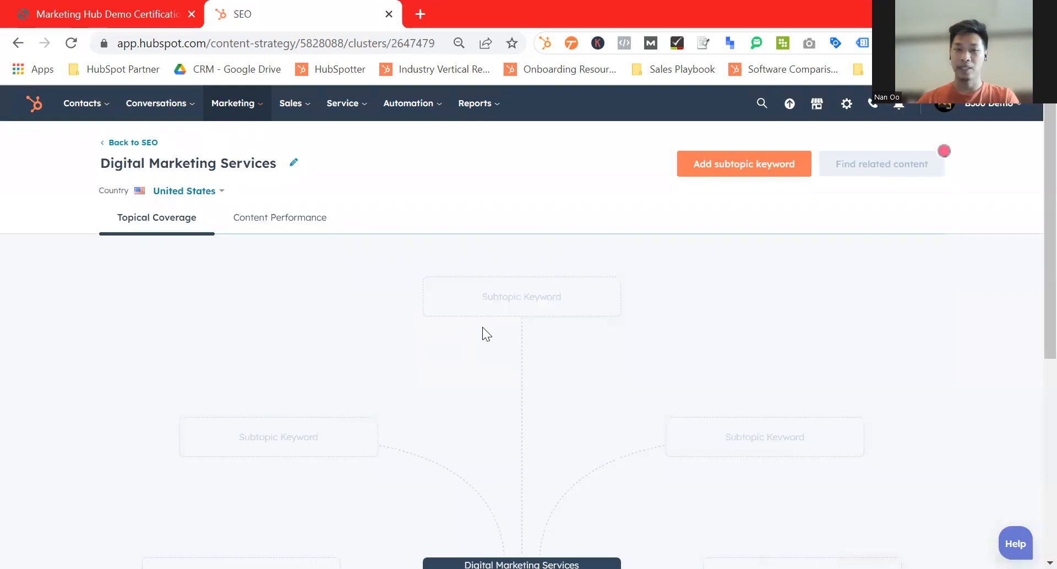
Step: Examine the topic cluster map for Digital Marketing Services, including the core topic and its surrounding subtopic keyword slots
{"action": "scroll", "coordinate": [483, 327], "scroll_direction": "down", "scroll_amount": 3}
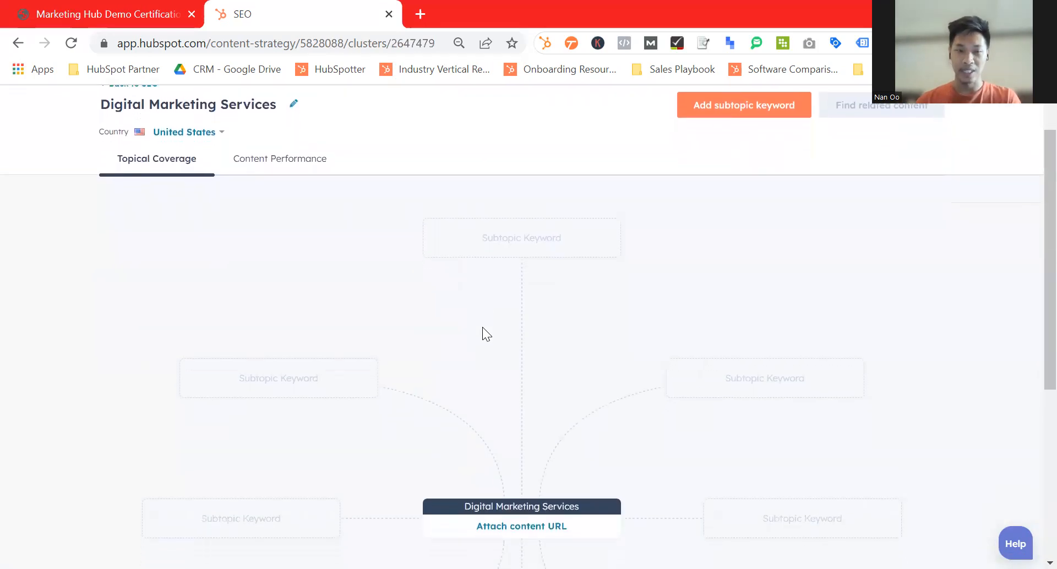
{"action": "scroll", "coordinate": [482, 327], "scroll_direction": "down", "scroll_amount": 2}
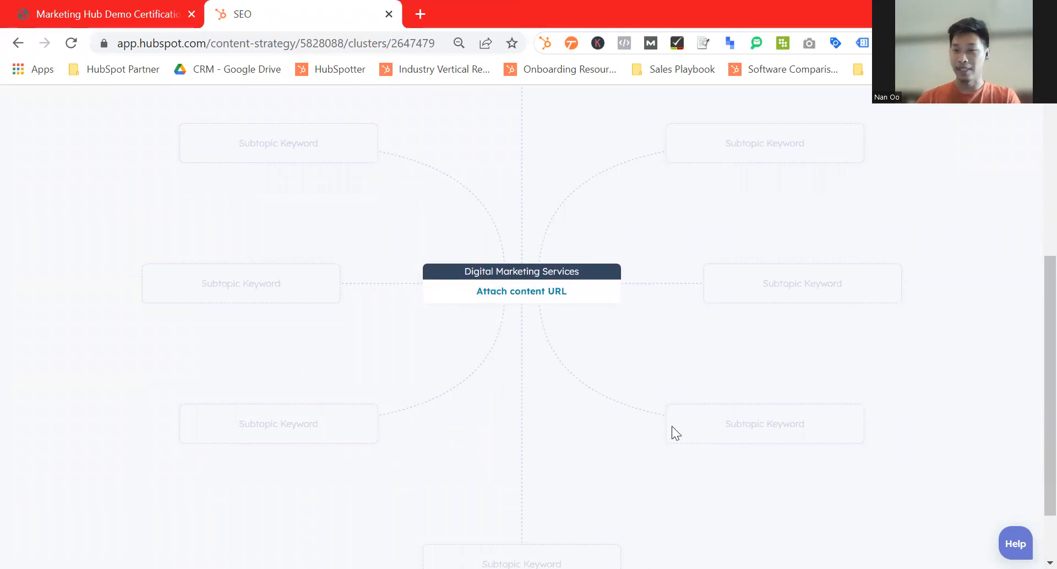
{"action": "scroll", "coordinate": [672, 426], "scroll_direction": "up", "scroll_amount": 2}
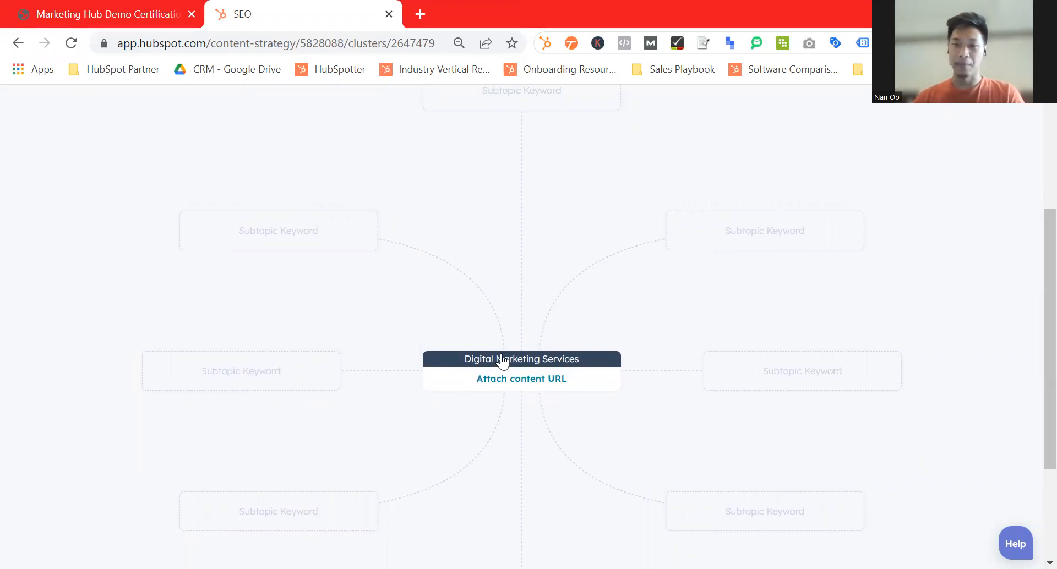
{"action": "scroll", "coordinate": [584, 408], "scroll_direction": "up", "scroll_amount": 3}
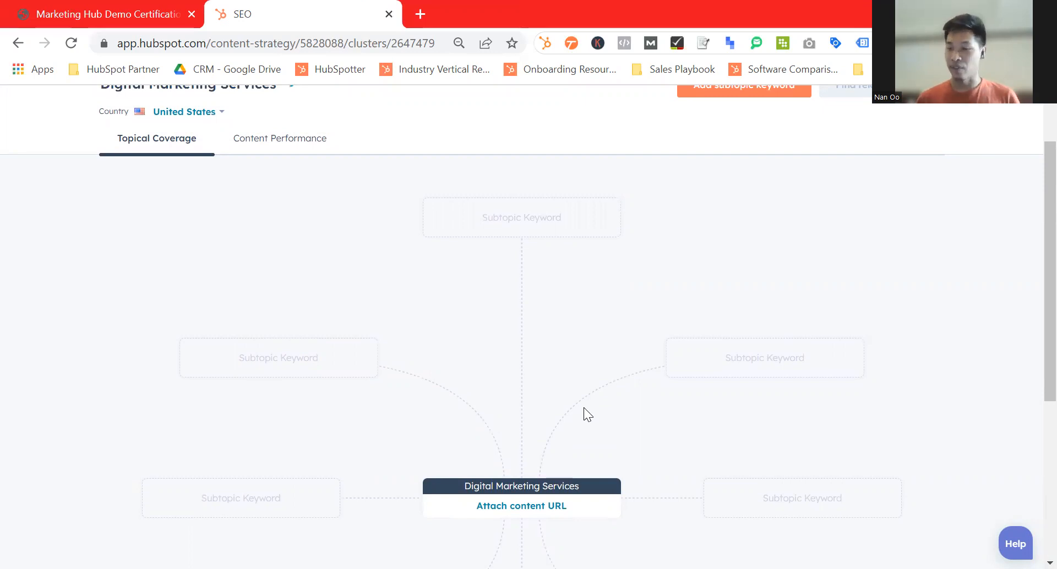
{"action": "scroll", "coordinate": [583, 408], "scroll_direction": "down", "scroll_amount": 1}
{"action": "scroll", "coordinate": [583, 407], "scroll_direction": "up", "scroll_amount": 1}
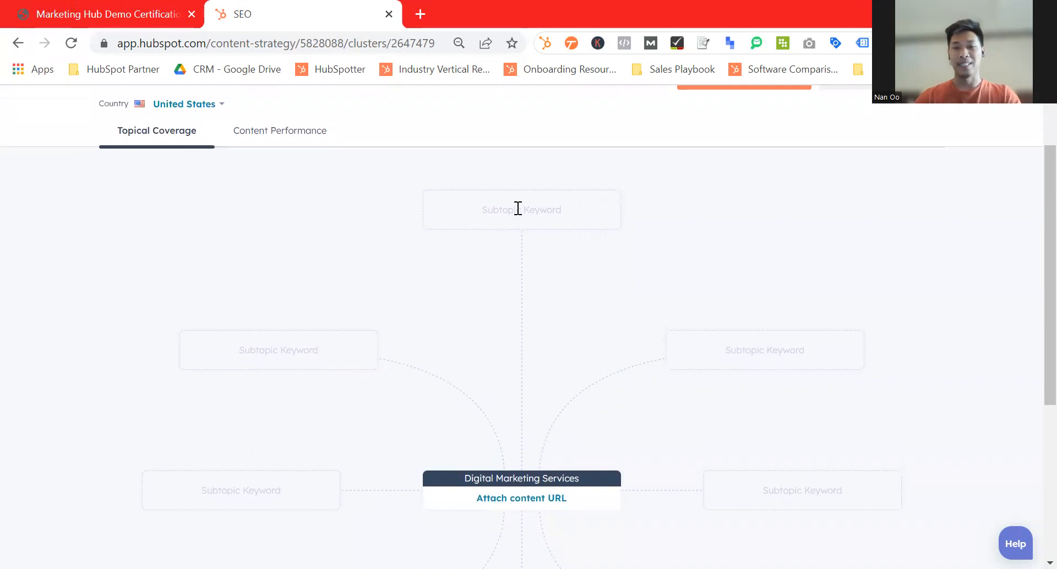
{"action": "scroll", "coordinate": [582, 353], "scroll_direction": "down", "scroll_amount": 1}
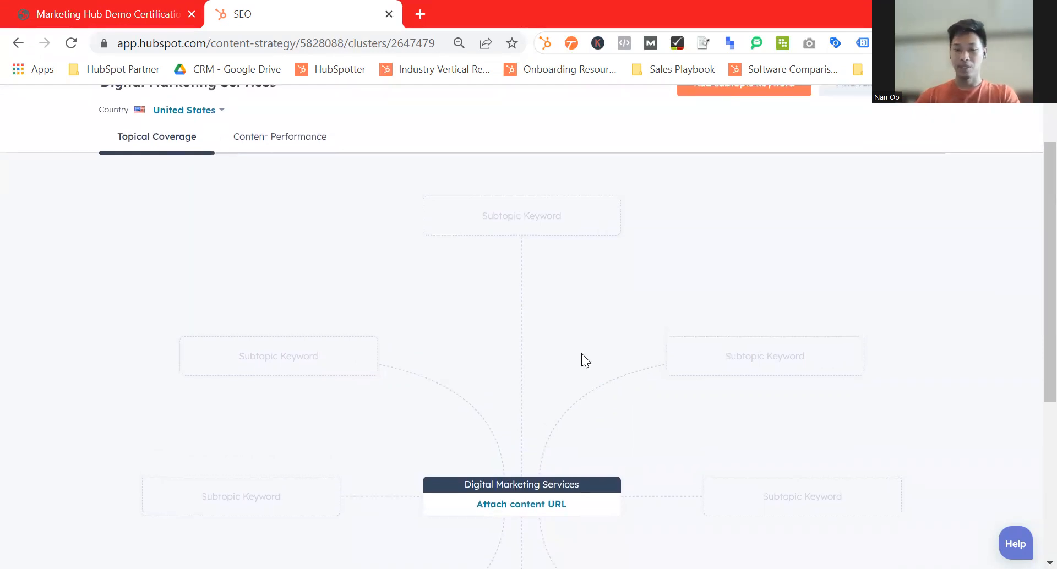
{"action": "scroll", "coordinate": [594, 256], "scroll_direction": "up", "scroll_amount": 1}
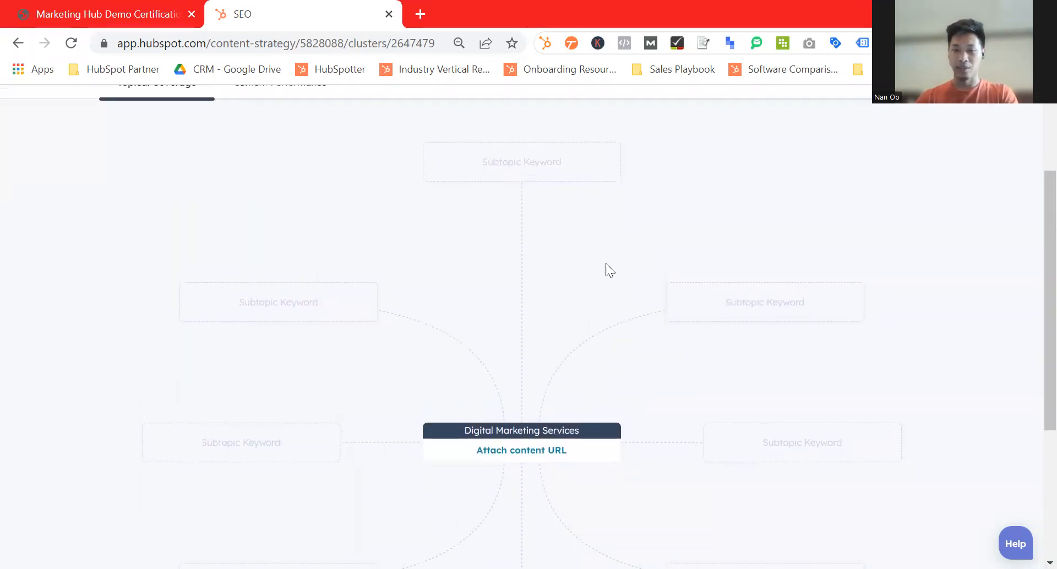
{"action": "scroll", "coordinate": [579, 331], "scroll_direction": "up", "scroll_amount": 2}
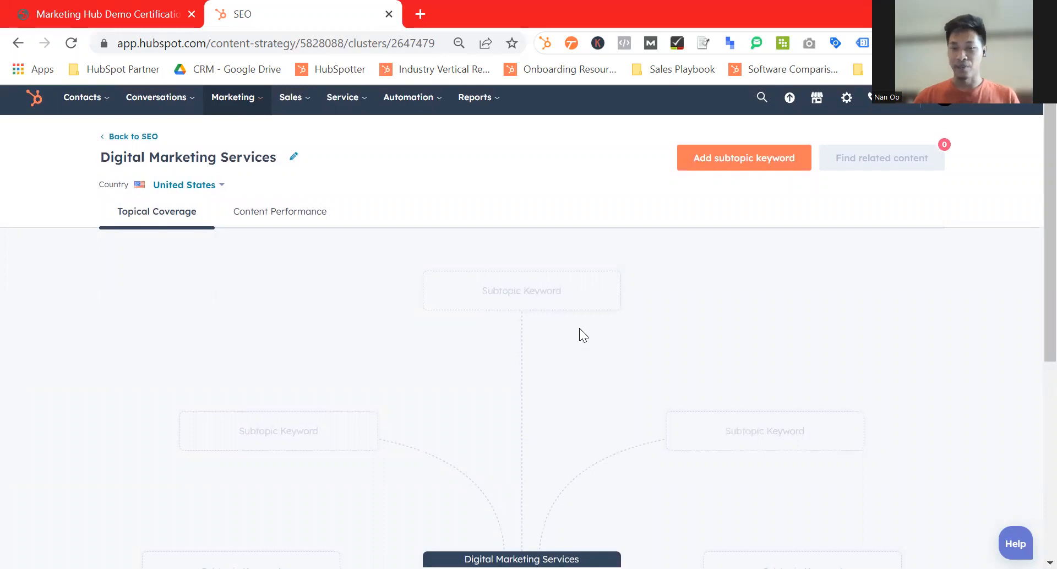
Step: Research the subtopic keyword "What is digital marketing?" for the Digital Marketing Services topic
{"action": "left_click", "coordinate": [735, 164]}
{"action": "left_click", "coordinate": [732, 183]}
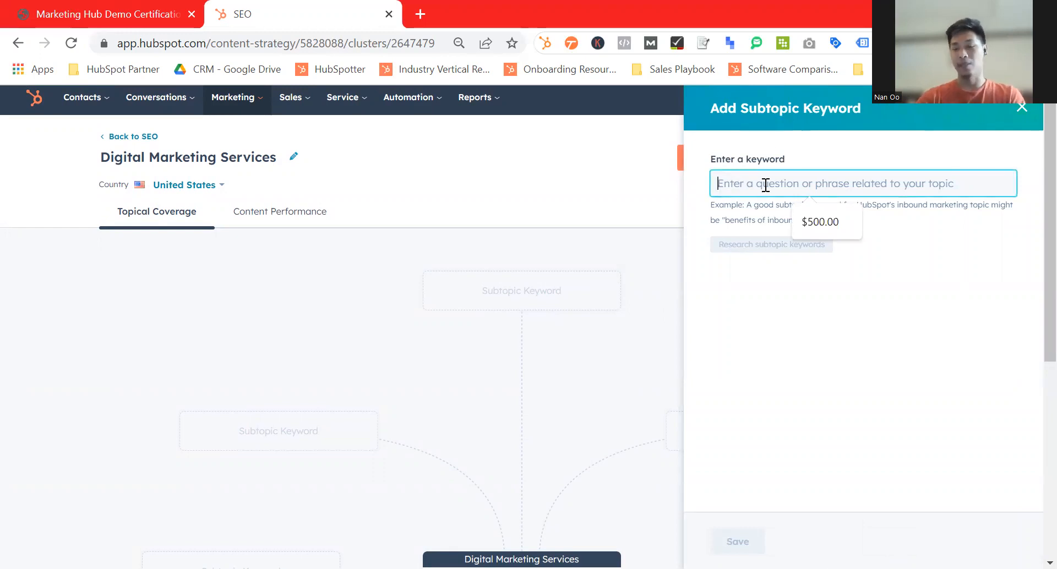
{"action": "type", "text": "What is"}
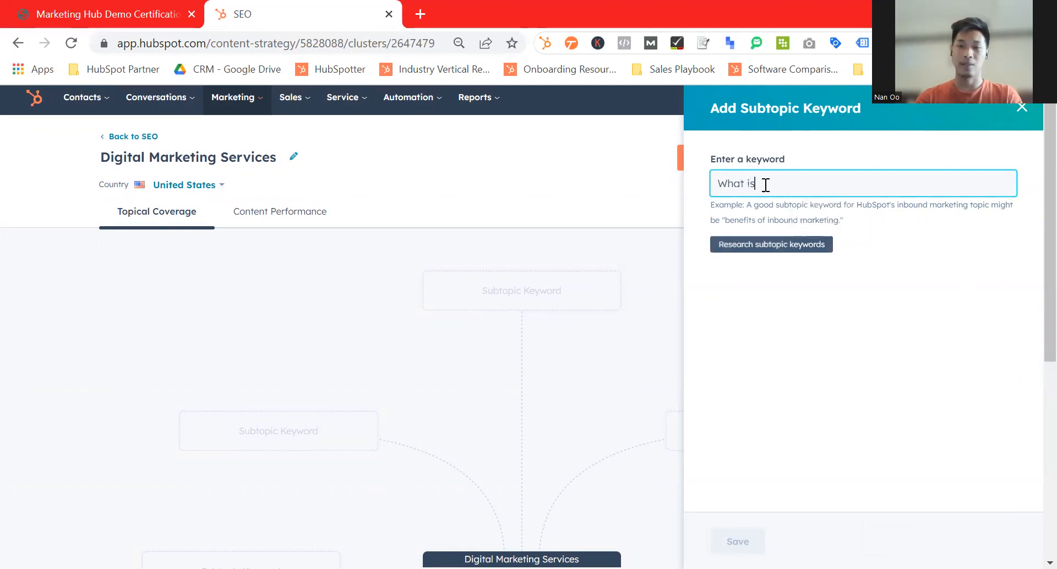
{"action": "type", "text": " digital marketing?"}
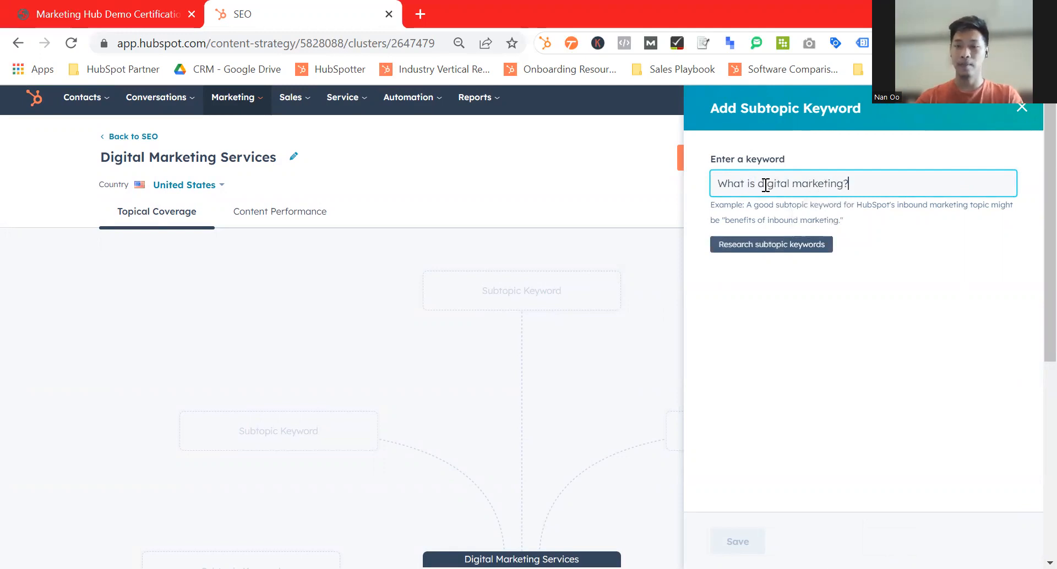
{"action": "left_click", "coordinate": [763, 250]}
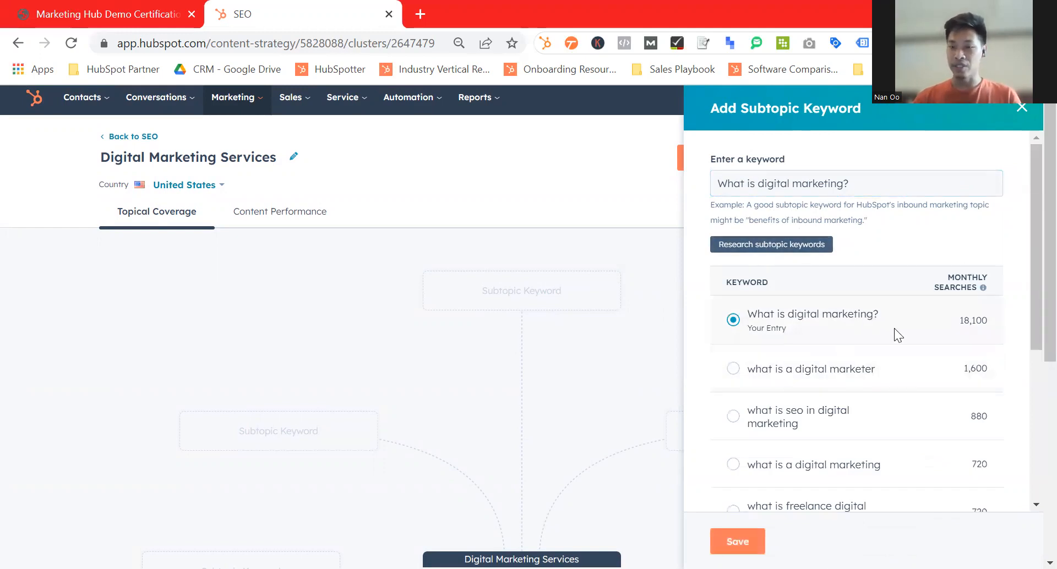
Step: Review the related keyword suggestions with their monthly searches and save "What is digital marketing?" as the subtopic keyword
{"action": "scroll", "coordinate": [881, 332], "scroll_direction": "down", "scroll_amount": 3}
{"action": "scroll", "coordinate": [961, 306], "scroll_direction": "up", "scroll_amount": 2}
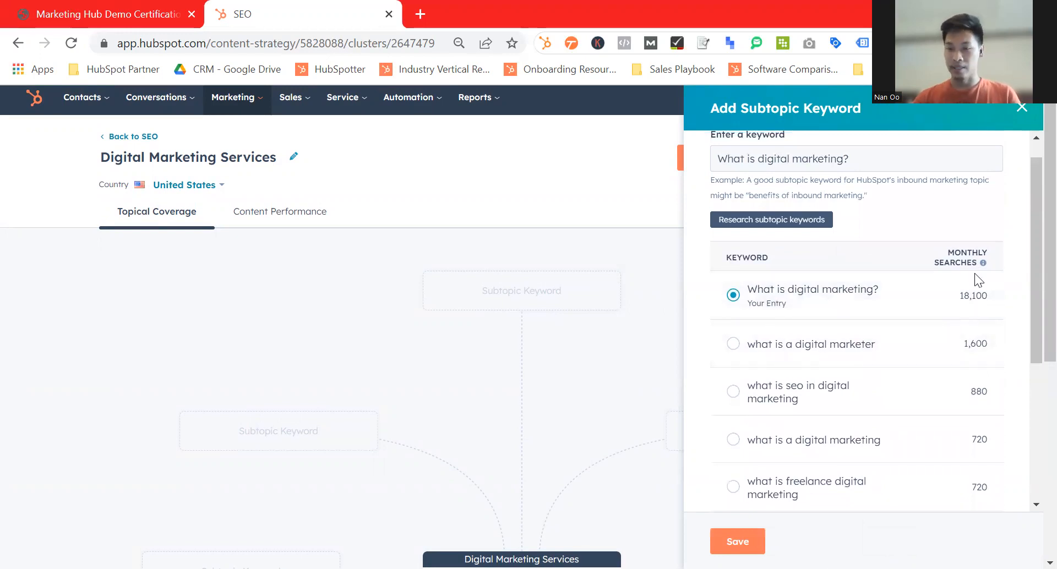
{"action": "scroll", "coordinate": [962, 335], "scroll_direction": "down", "scroll_amount": 1}
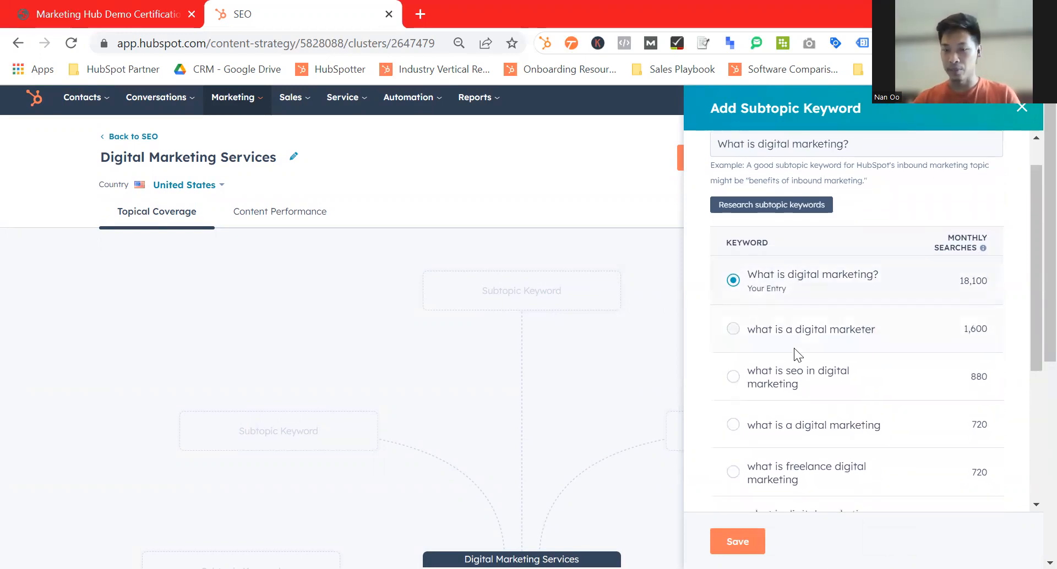
{"action": "scroll", "coordinate": [789, 402], "scroll_direction": "down", "scroll_amount": 2}
{"action": "scroll", "coordinate": [782, 341], "scroll_direction": "up", "scroll_amount": 2}
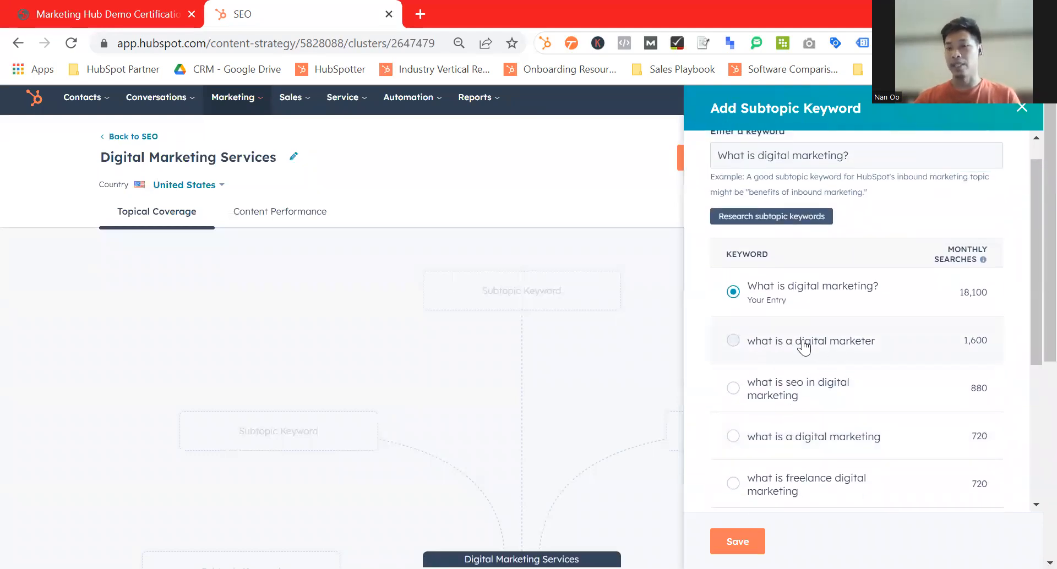
{"action": "left_click", "coordinate": [737, 541]}
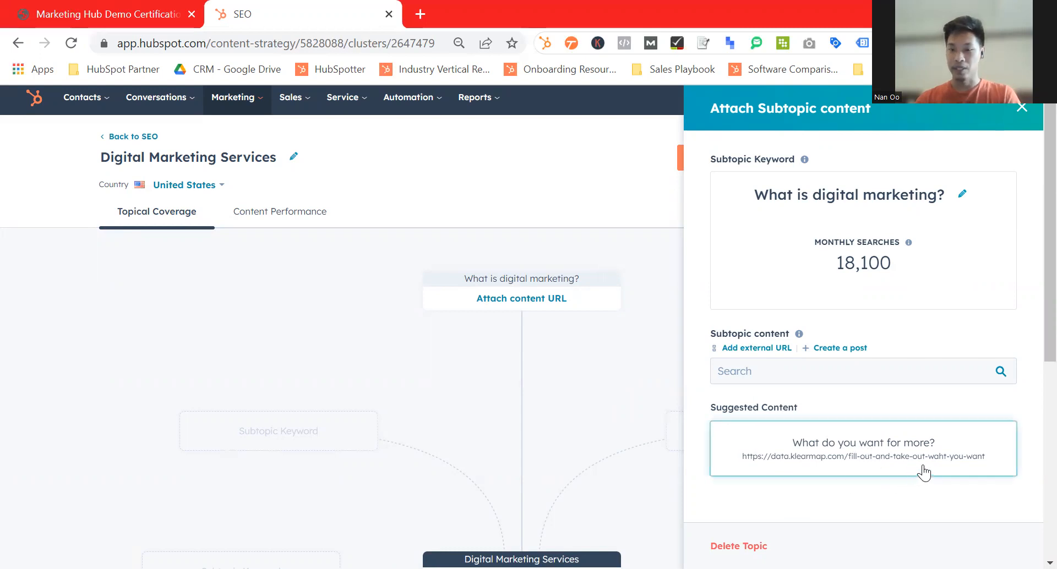
Step: Attach the suggested page "What do you want for more?" to the subtopic, check its content details and close them
{"action": "left_click", "coordinate": [804, 457]}
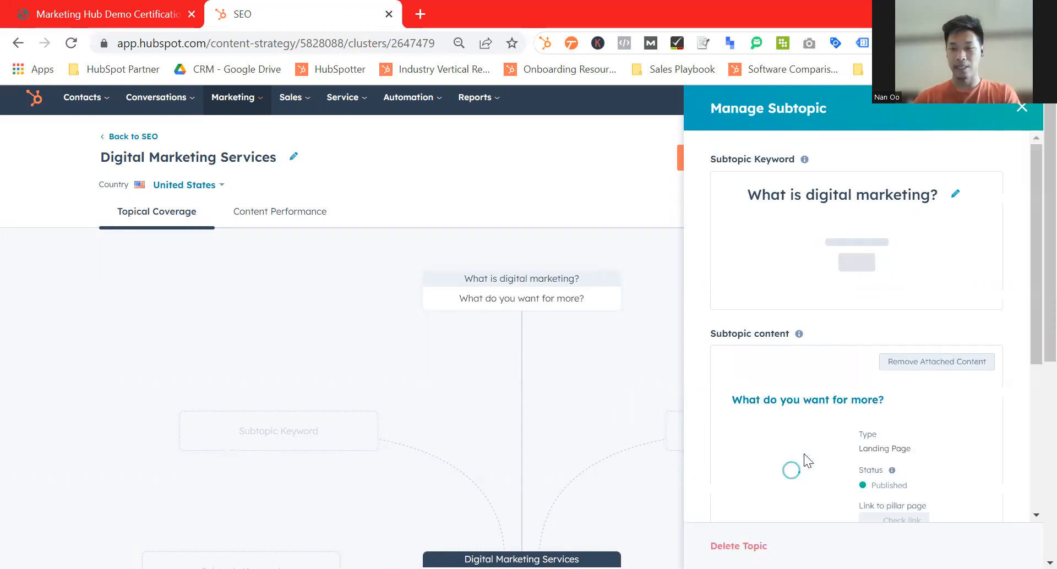
{"action": "scroll", "coordinate": [804, 456], "scroll_direction": "down", "scroll_amount": 5}
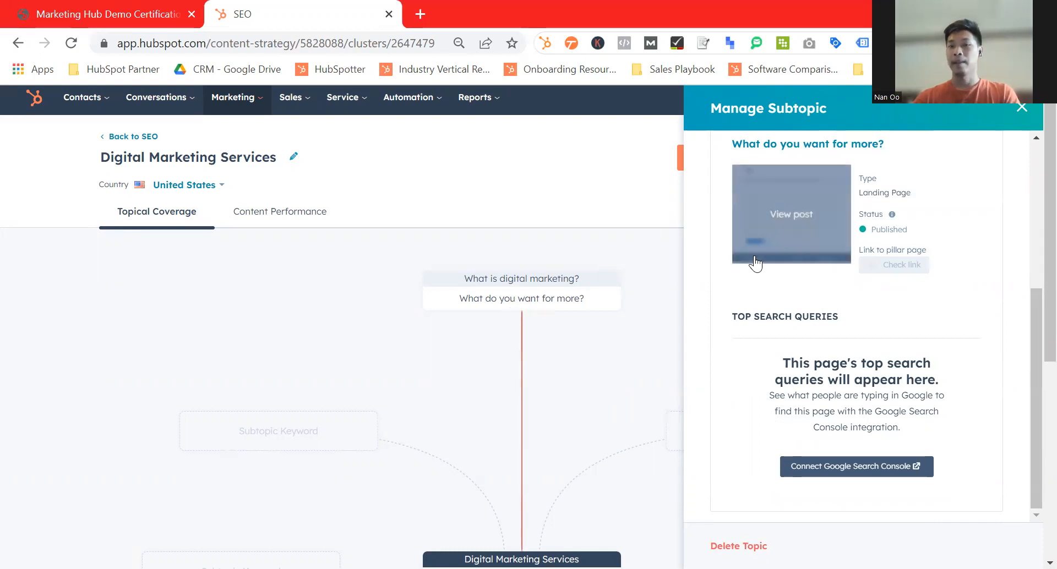
{"action": "left_click", "coordinate": [1024, 110]}
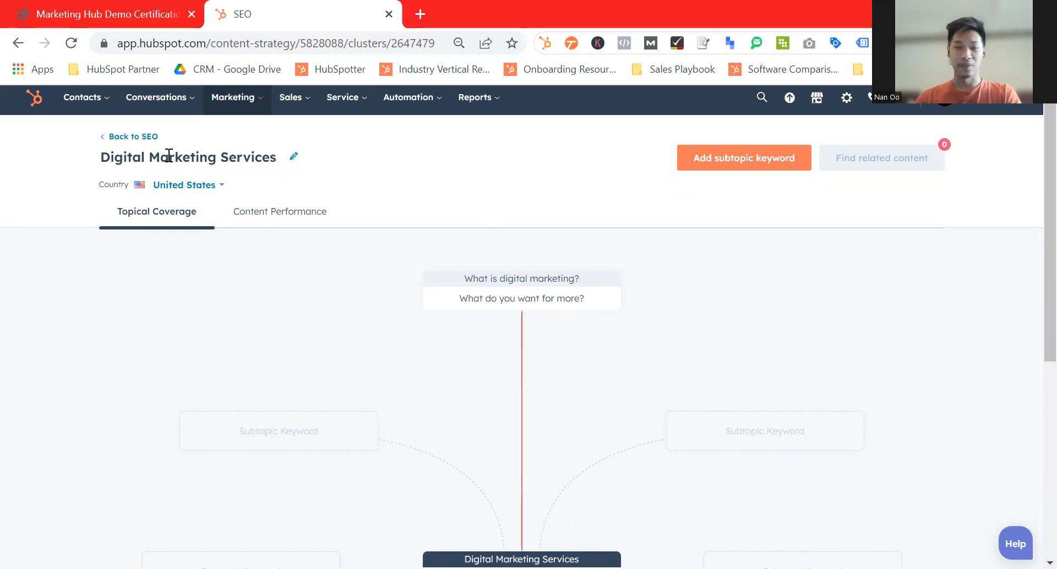
Step: Return to the SEO overview and open the Google Search Console app listing from the analysis view
{"action": "left_click", "coordinate": [123, 138]}
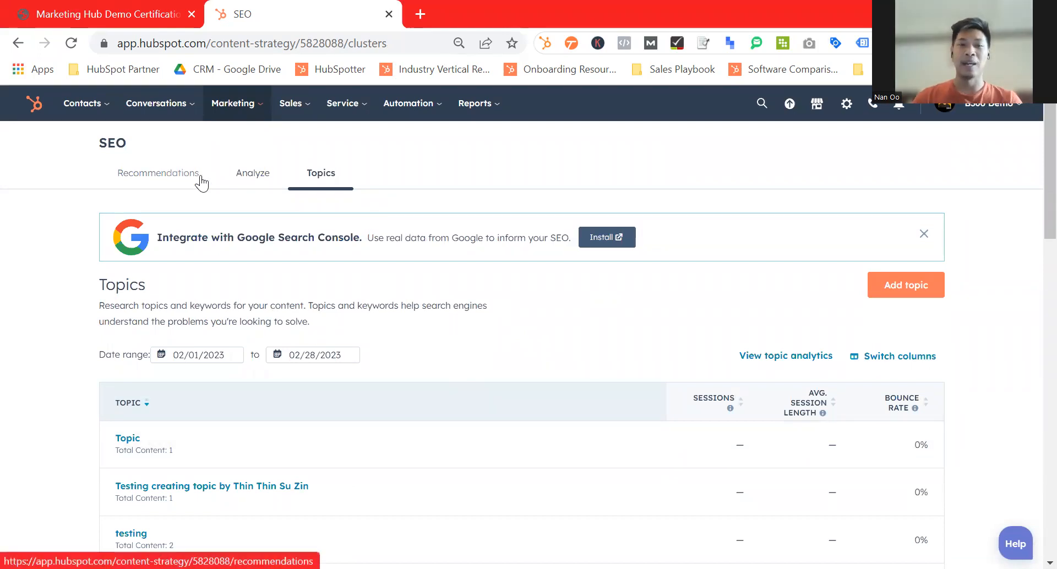
{"action": "left_click", "coordinate": [253, 174]}
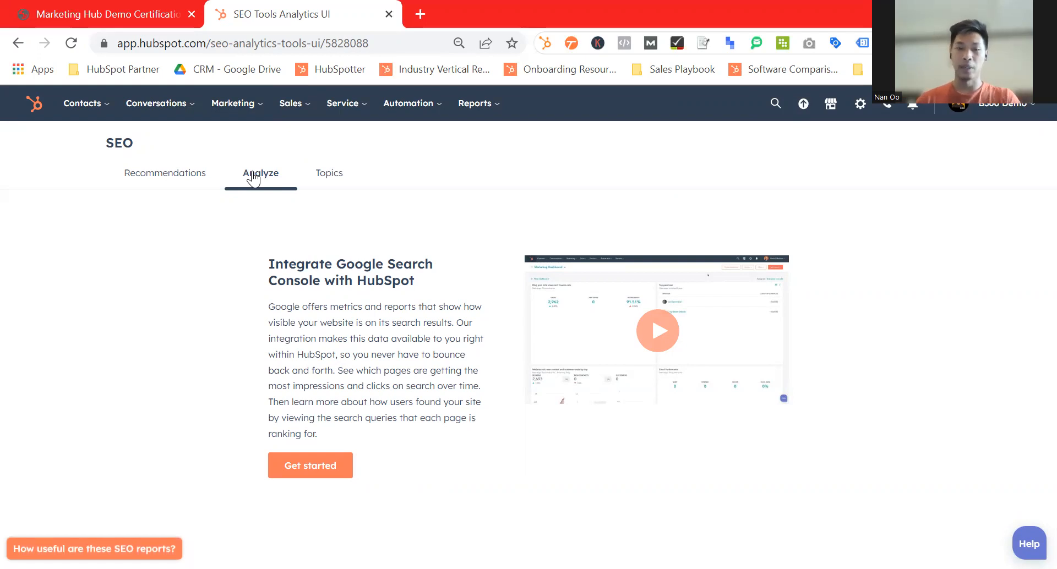
{"action": "left_click", "coordinate": [304, 469]}
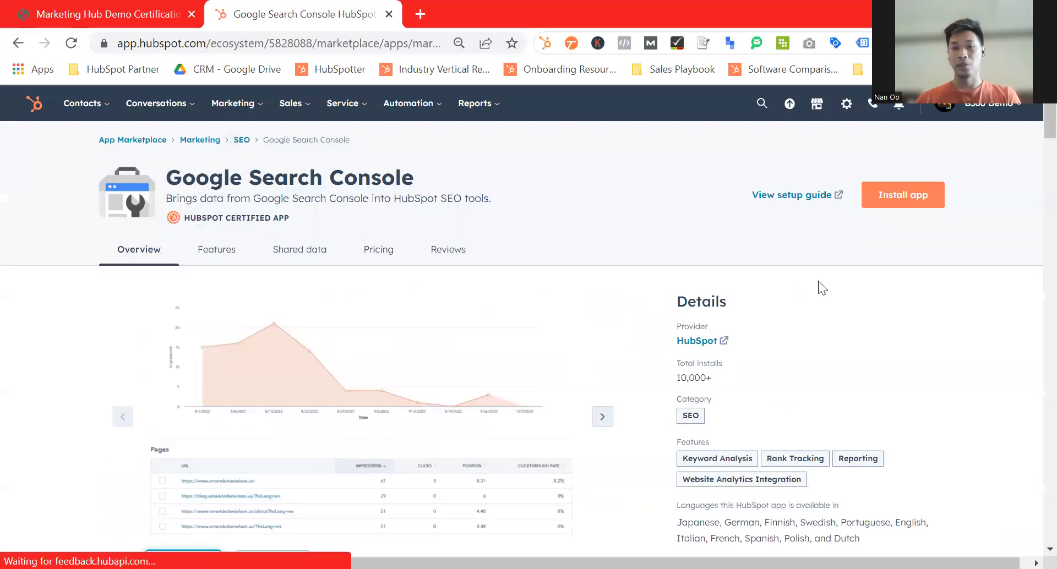
Step: Look through the Google Search Console listing's preview images and return to the SEO recommendations
{"action": "scroll", "coordinate": [479, 303], "scroll_direction": "down", "scroll_amount": 2}
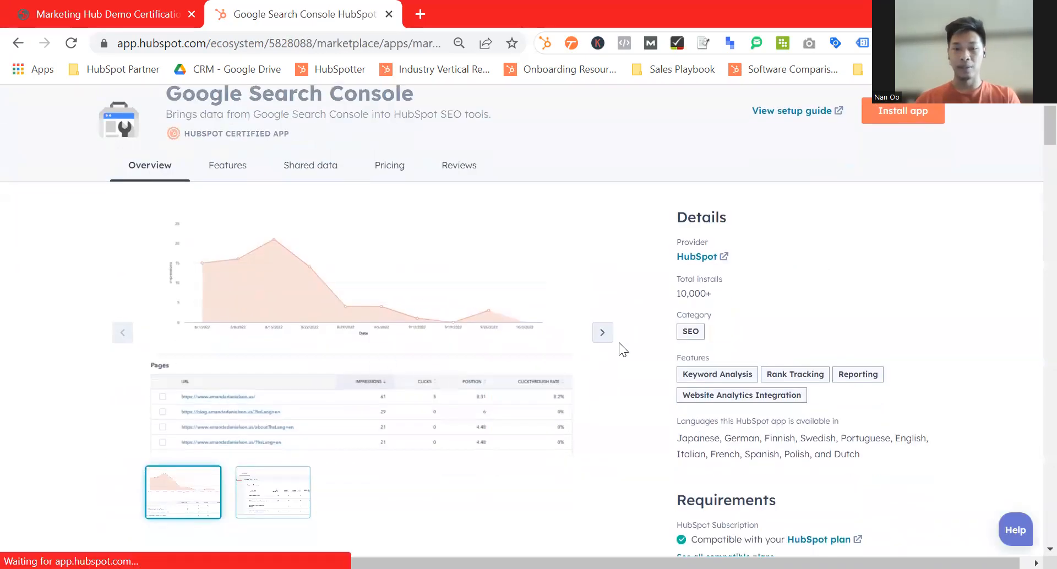
{"action": "left_click", "coordinate": [602, 332]}
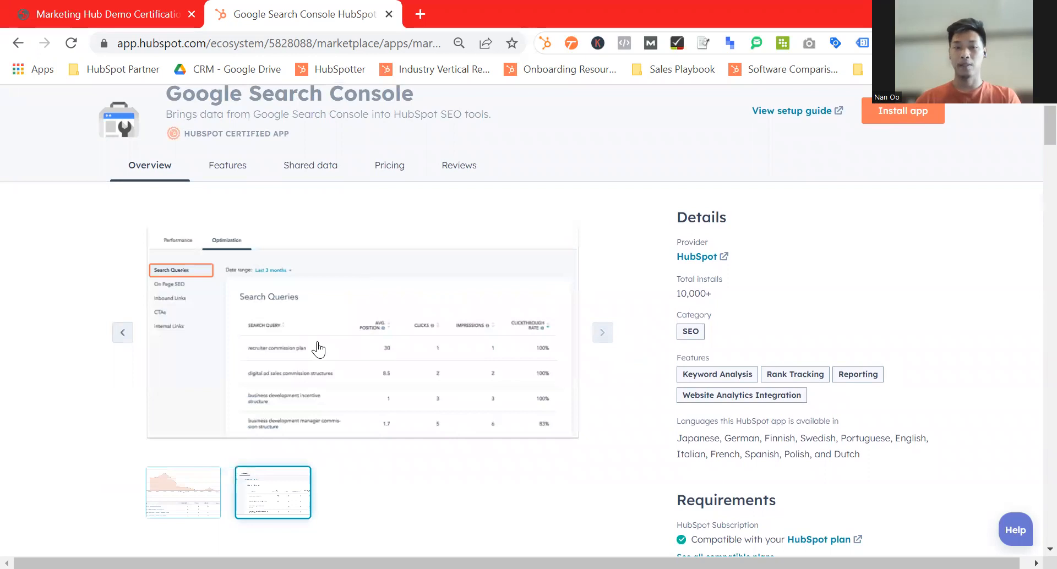
{"action": "scroll", "coordinate": [318, 349], "scroll_direction": "up", "scroll_amount": 2}
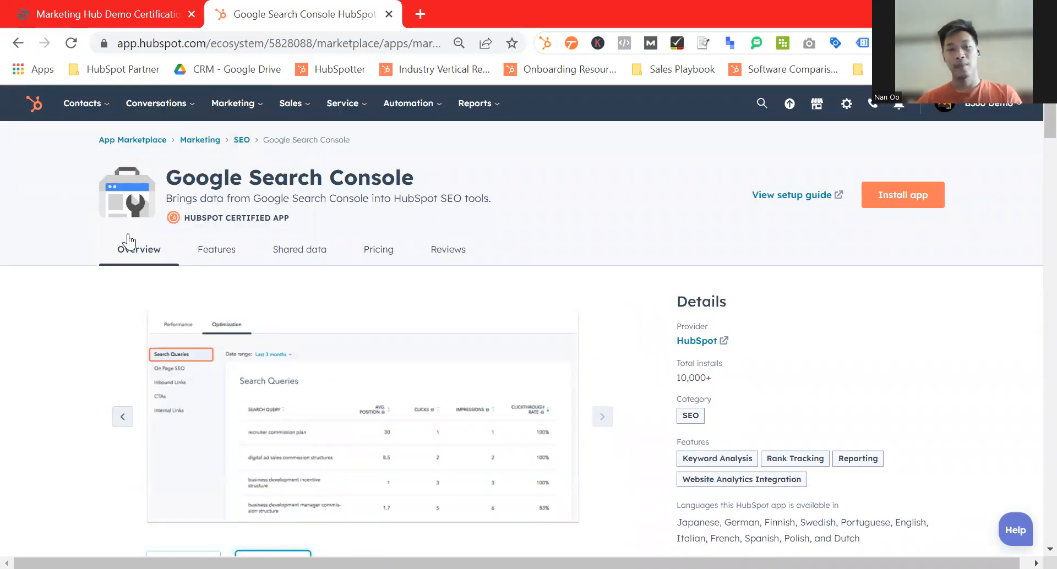
{"action": "left_click", "coordinate": [18, 43]}
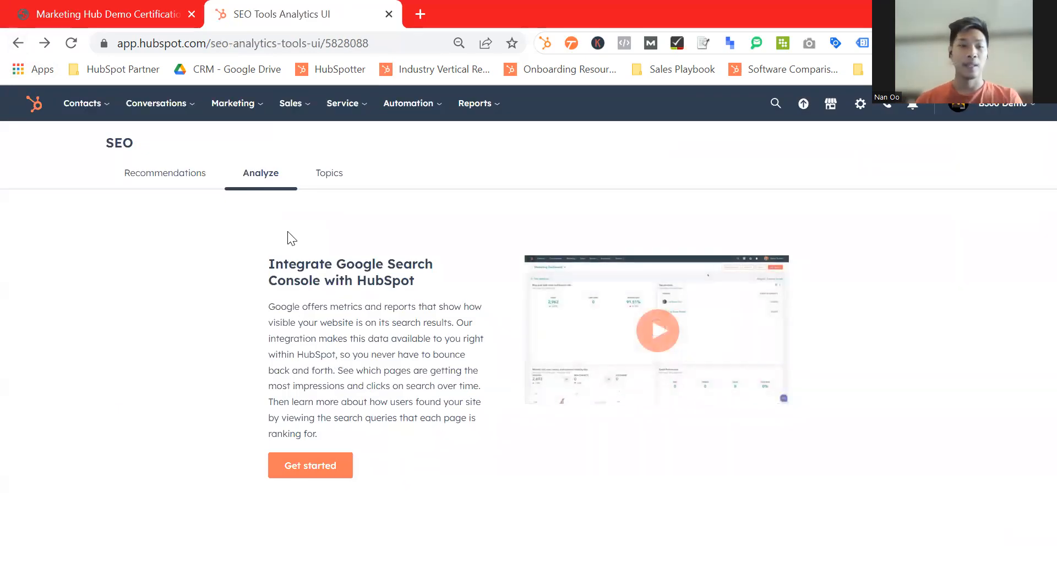
{"action": "left_click", "coordinate": [190, 183]}
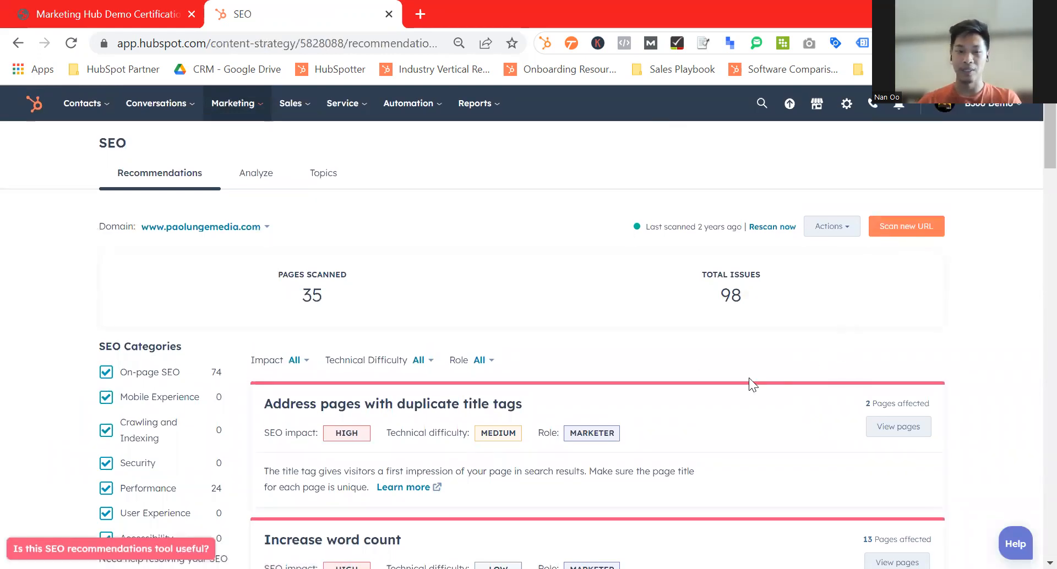
Step: Look through the SEO recommendations for the scanned domain, including their impact, technical difficulty and affected pages
{"action": "scroll", "coordinate": [749, 378], "scroll_direction": "down", "scroll_amount": 4}
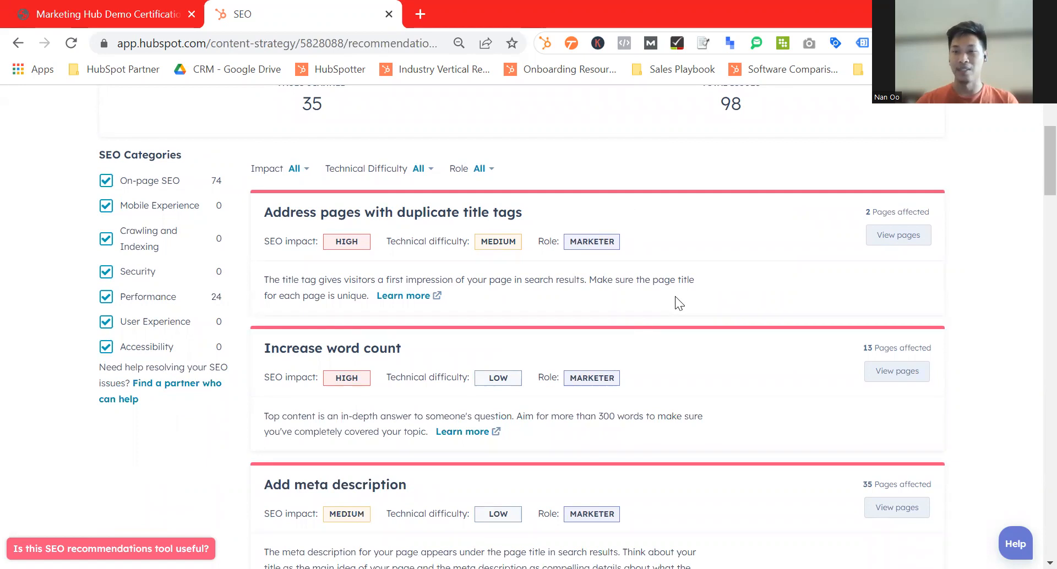
{"action": "scroll", "coordinate": [675, 296], "scroll_direction": "down", "scroll_amount": 14}
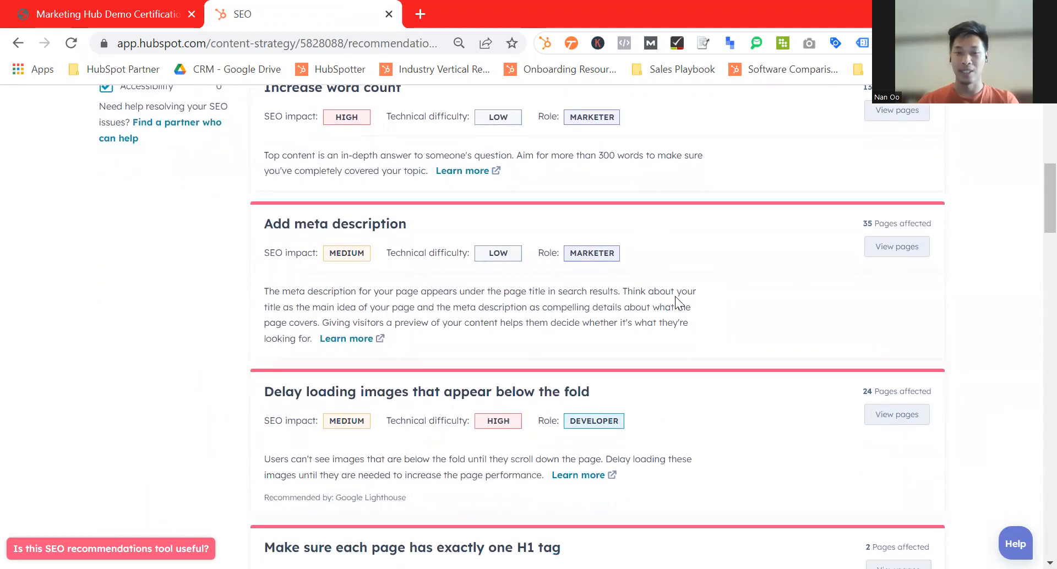
{"action": "scroll", "coordinate": [675, 297], "scroll_direction": "down", "scroll_amount": 5}
{"action": "scroll", "coordinate": [675, 296], "scroll_direction": "up", "scroll_amount": 19}
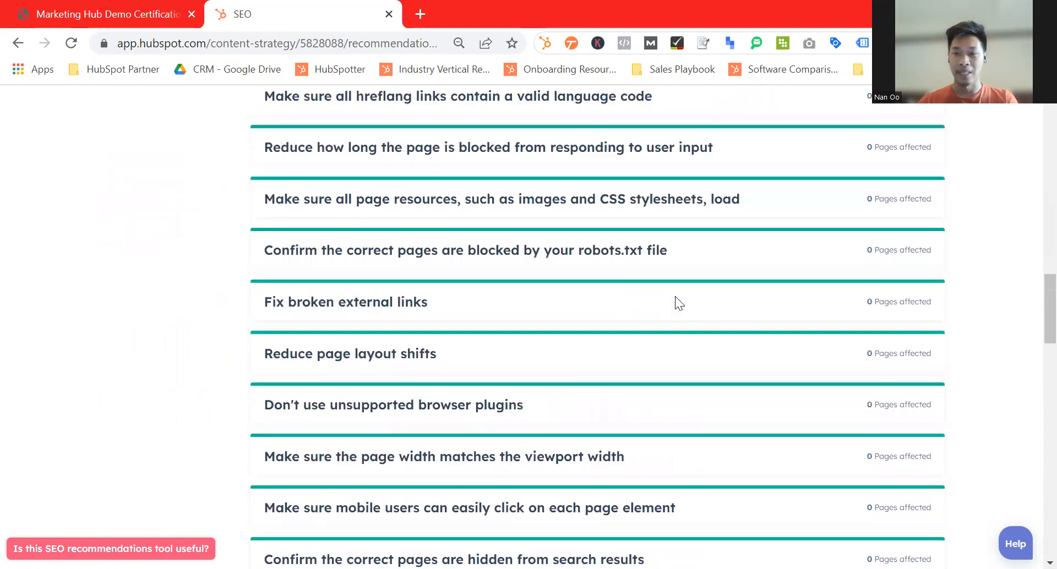
{"action": "scroll", "coordinate": [891, 284], "scroll_direction": "up", "scroll_amount": 3}
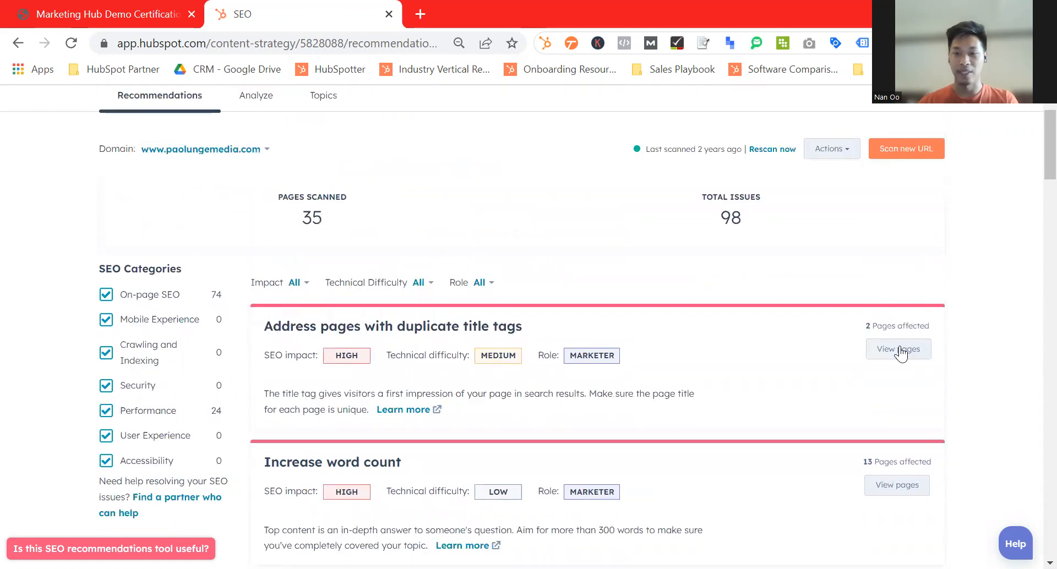
Step: Examine the pages affected by the duplicate title tags recommendation and return to the full recommendations list
{"action": "left_click", "coordinate": [896, 352]}
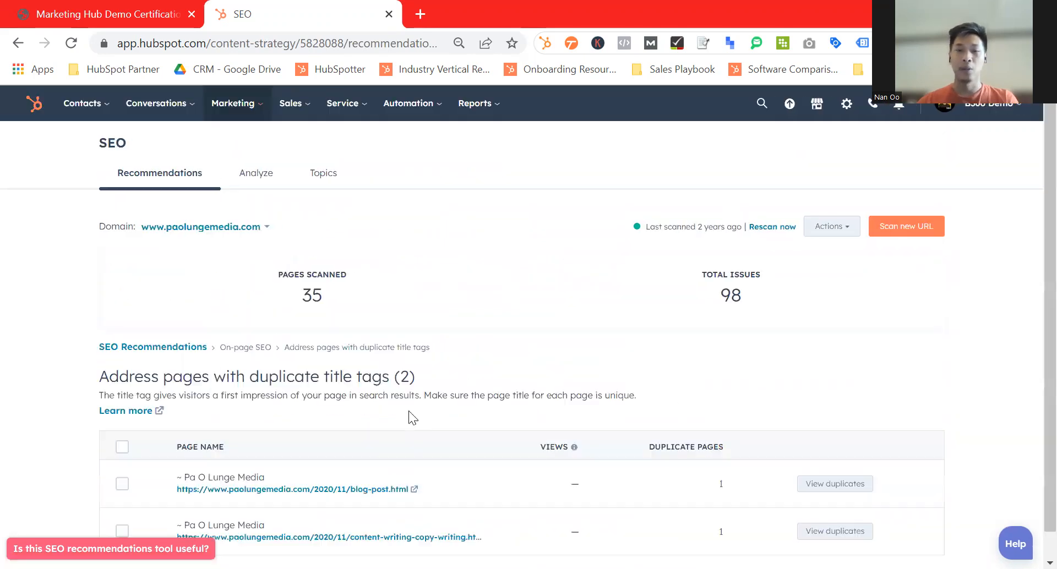
{"action": "scroll", "coordinate": [485, 416], "scroll_direction": "down", "scroll_amount": 1}
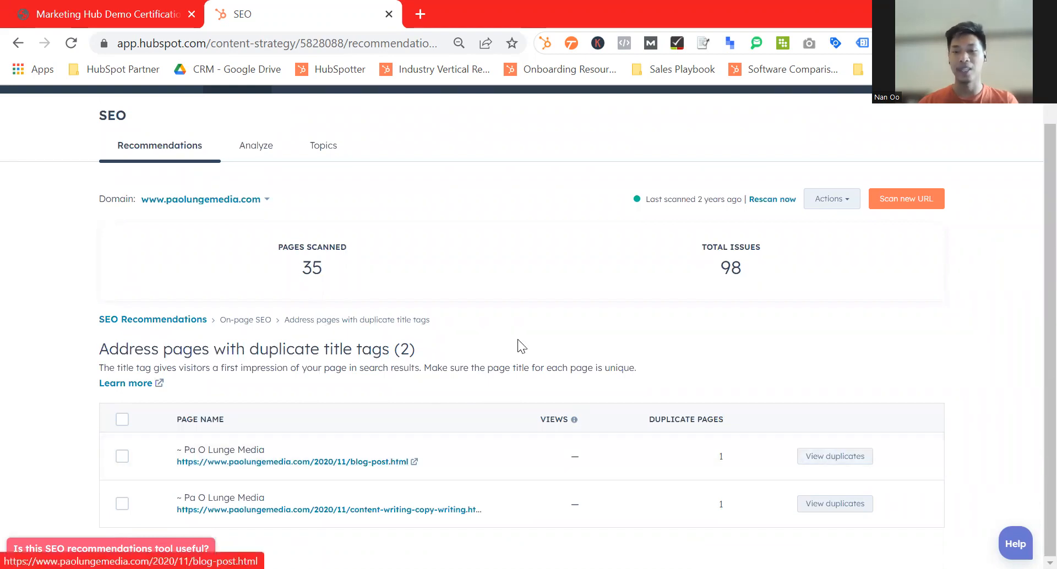
{"action": "scroll", "coordinate": [518, 340], "scroll_direction": "up", "scroll_amount": 1}
{"action": "left_click", "coordinate": [16, 46]}
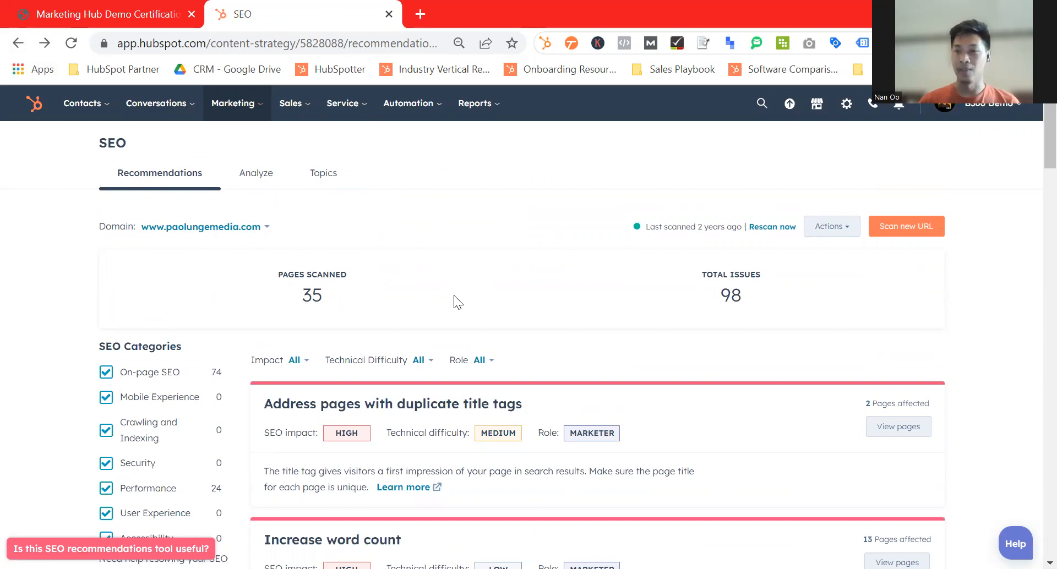
Step: Create a new blog post in the Default HubSpot Blog with "en" as the post language
{"action": "left_click", "coordinate": [255, 107]}
{"action": "mouse_move", "coordinate": [258, 246]}
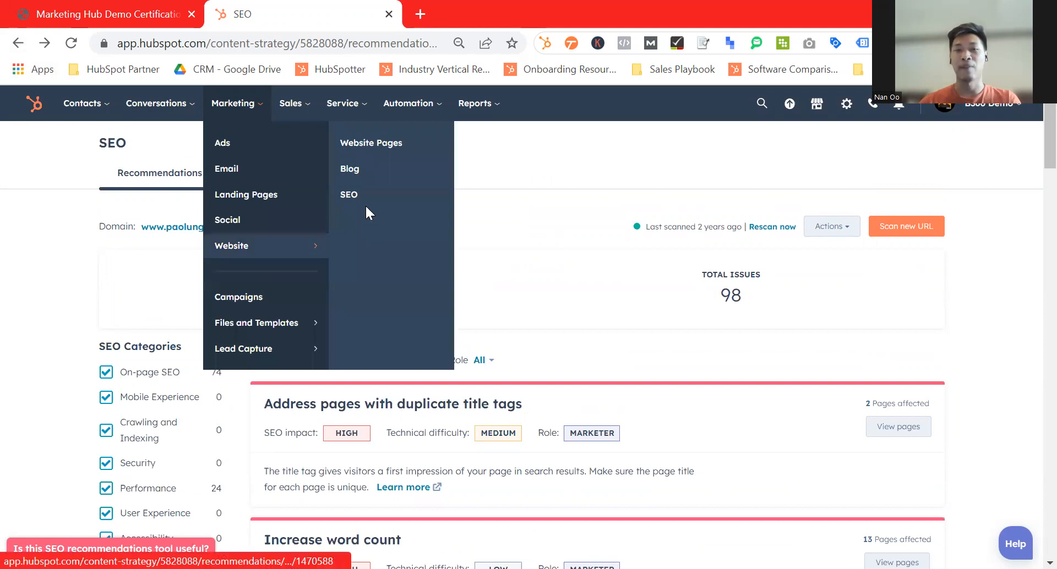
{"action": "left_click", "coordinate": [375, 176]}
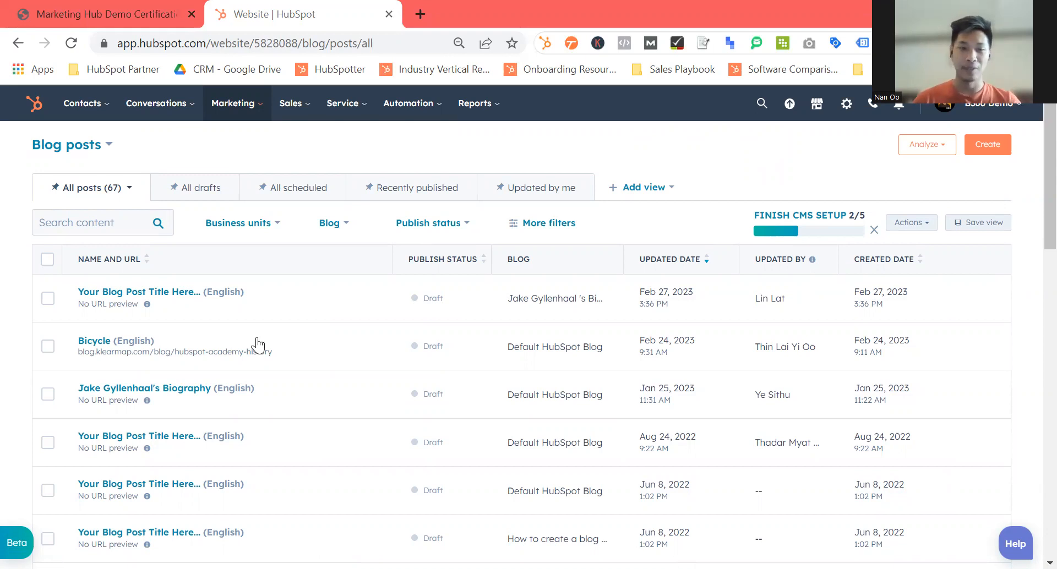
{"action": "left_click", "coordinate": [987, 146]}
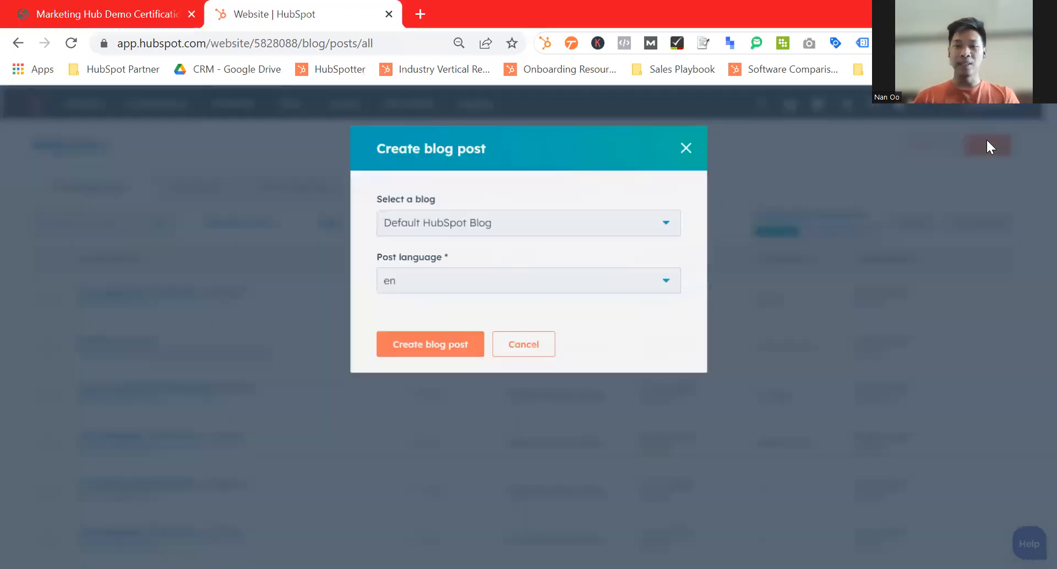
{"action": "left_click", "coordinate": [436, 353]}
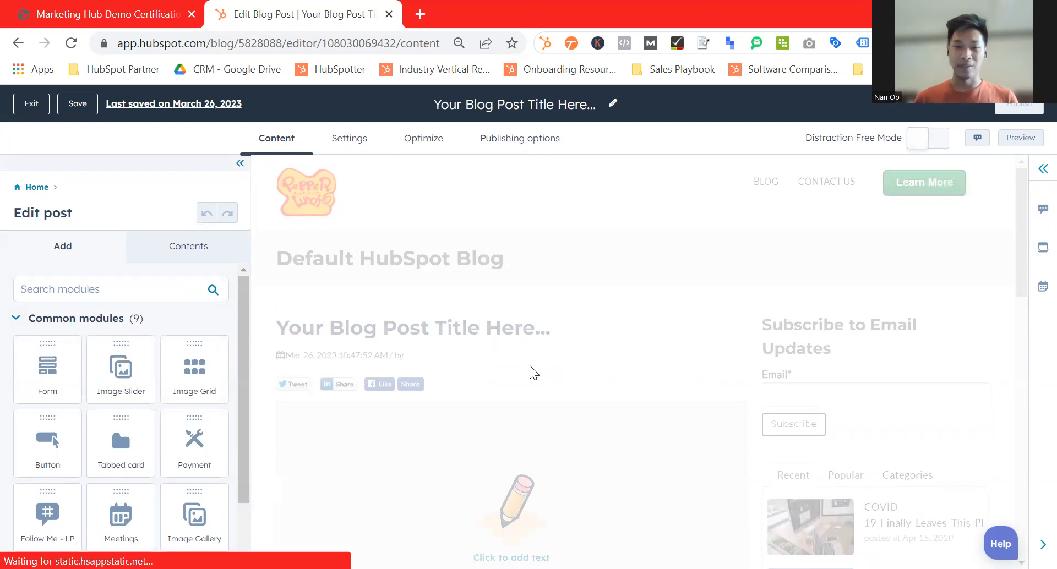
Step: Enter "What is Digital Marketing?" as the first line of the post body and start a new paragraph
{"action": "scroll", "coordinate": [529, 366], "scroll_direction": "down", "scroll_amount": 5}
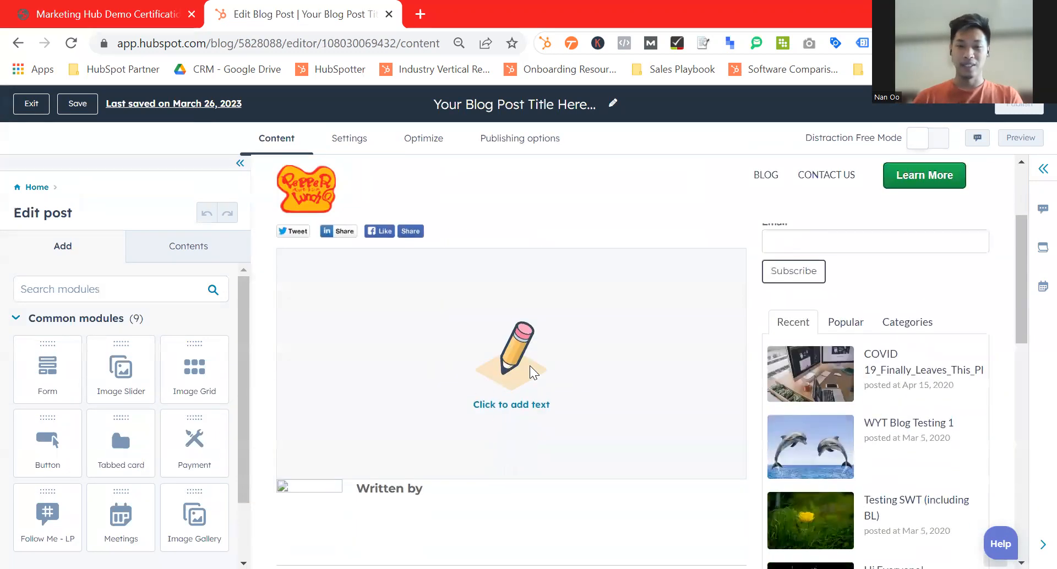
{"action": "scroll", "coordinate": [533, 371], "scroll_direction": "up", "scroll_amount": 3}
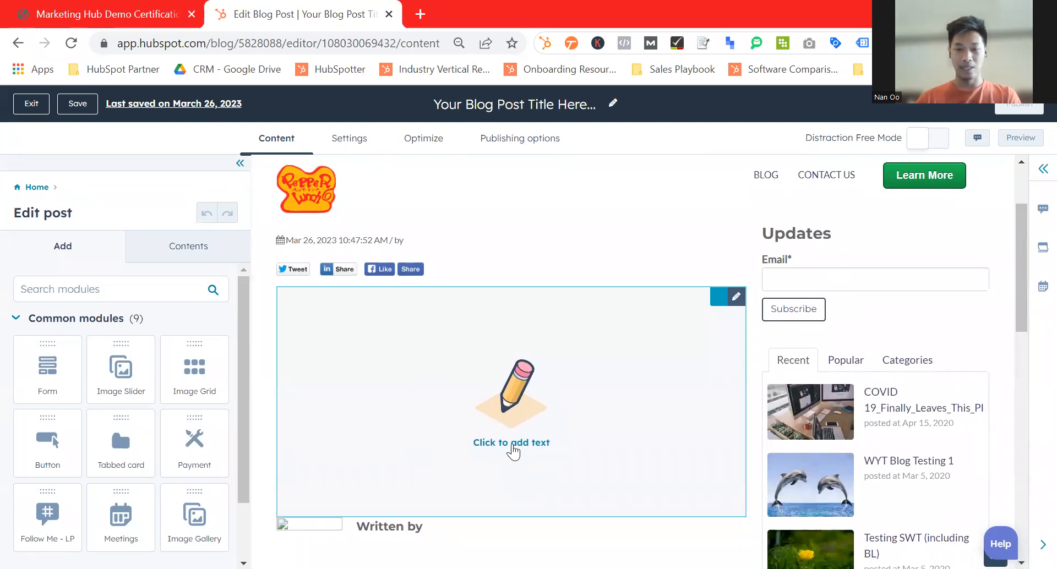
{"action": "left_click", "coordinate": [512, 443]}
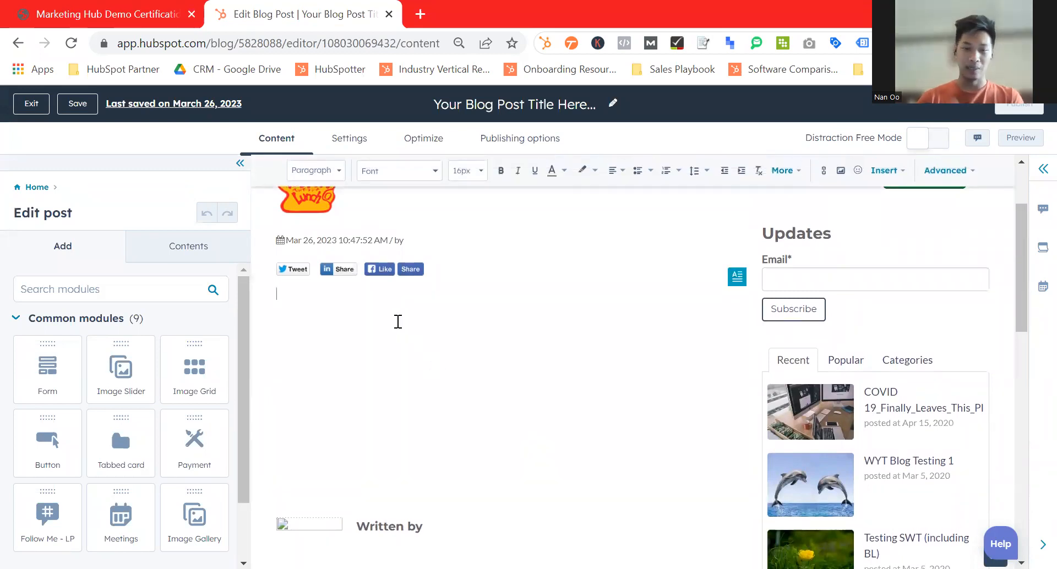
{"action": "type", "text": "What is"}
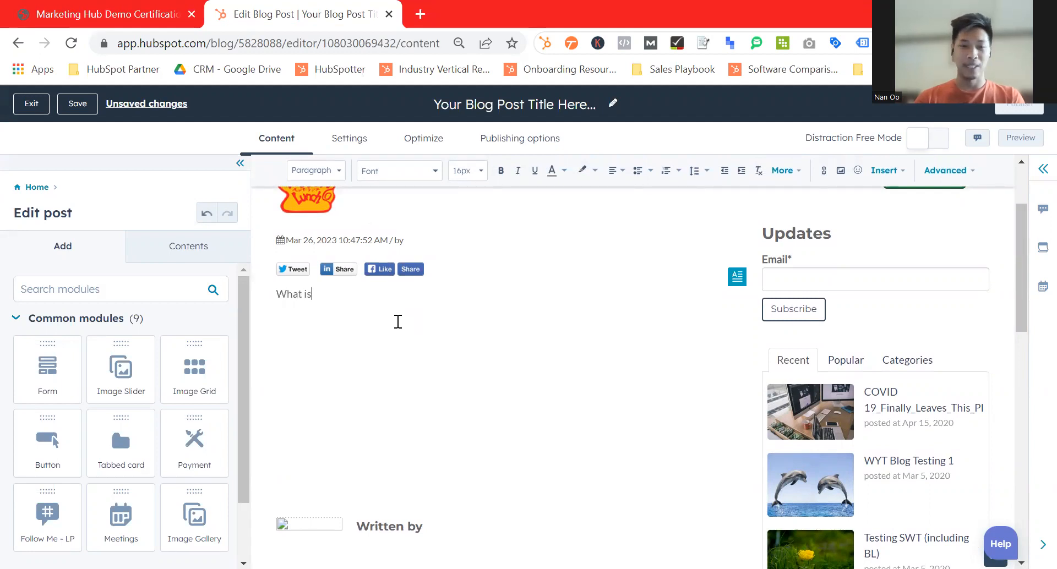
{"action": "type", "text": " Digital M"}
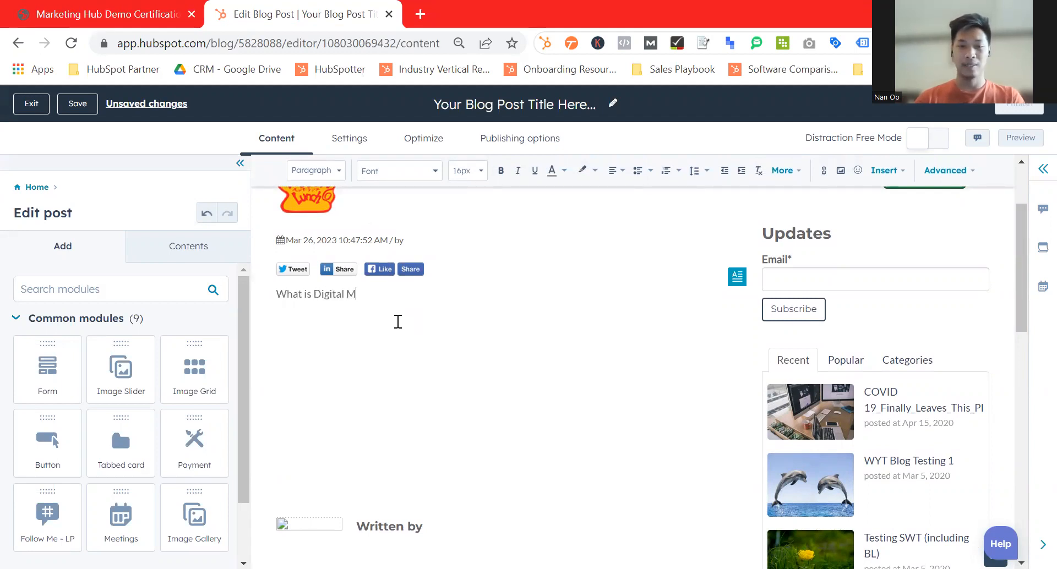
{"action": "type", "text": "arketing?"}
{"action": "key", "text": "Return"}
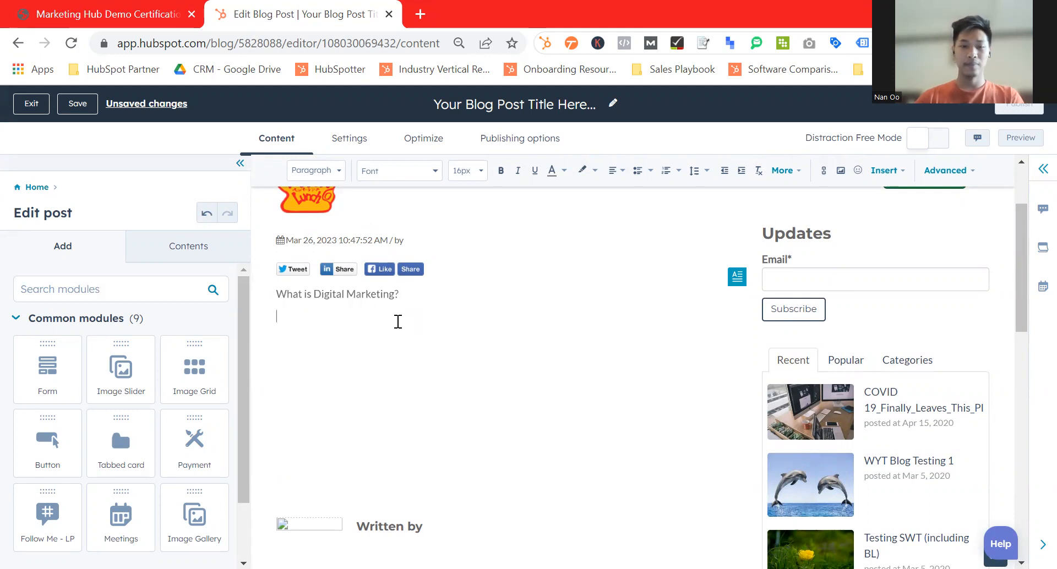
Step: Write the paragraph "Digital Marketing is a way of doing Marketing for your brand by using digital platforms and channels."
{"action": "type", "text": "Digital Marketi"}
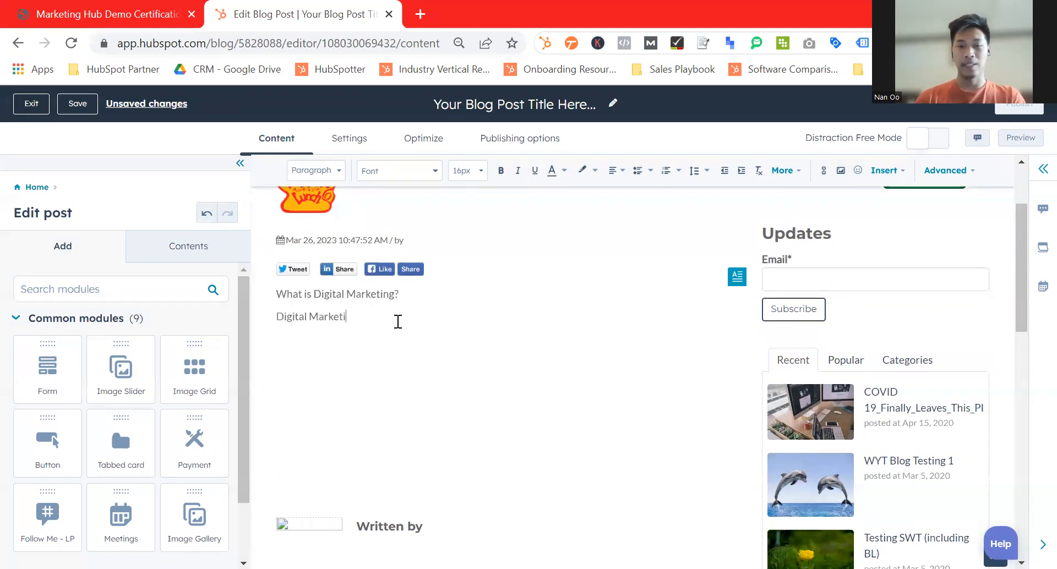
{"action": "type", "text": "ng is a way of doing Marketing for your brand by using digi"}
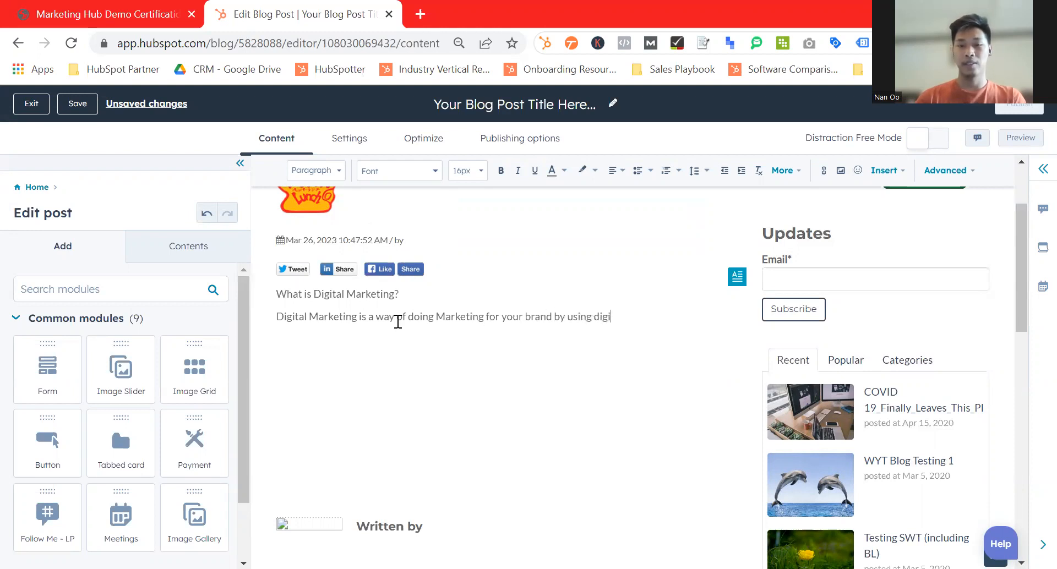
{"action": "type", "text": "tal platforms a"}
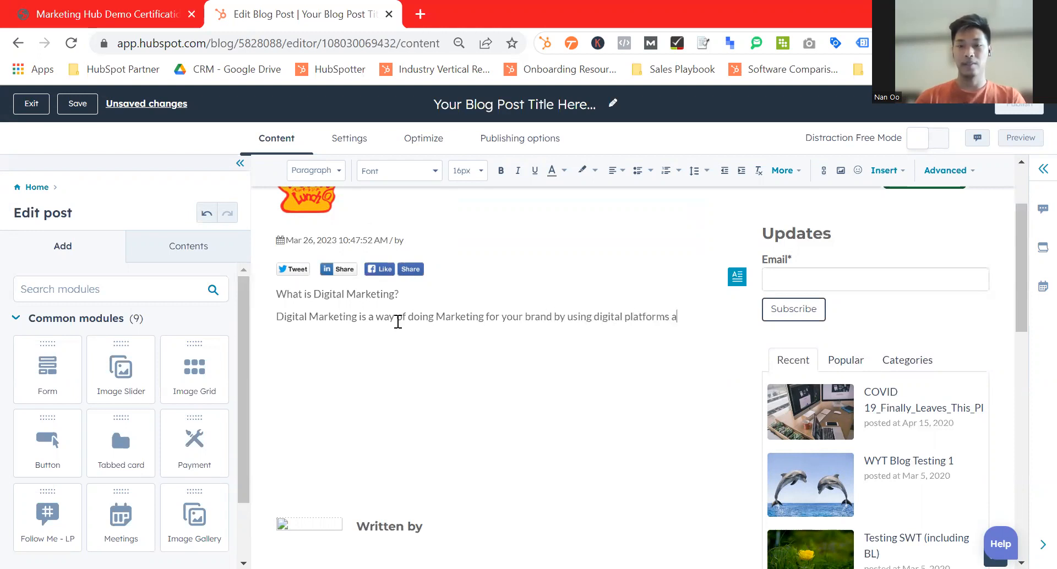
{"action": "type", "text": "nd channels."}
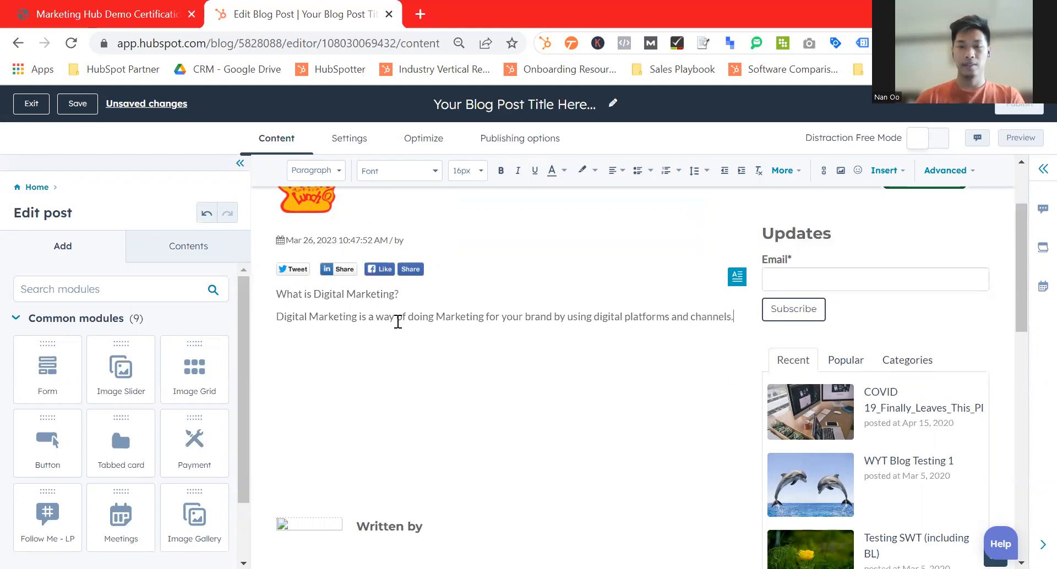
Step: Format the line "What is Digital Marketing?" as Heading 2
{"action": "scroll", "coordinate": [380, 324], "scroll_direction": "up", "scroll_amount": 2}
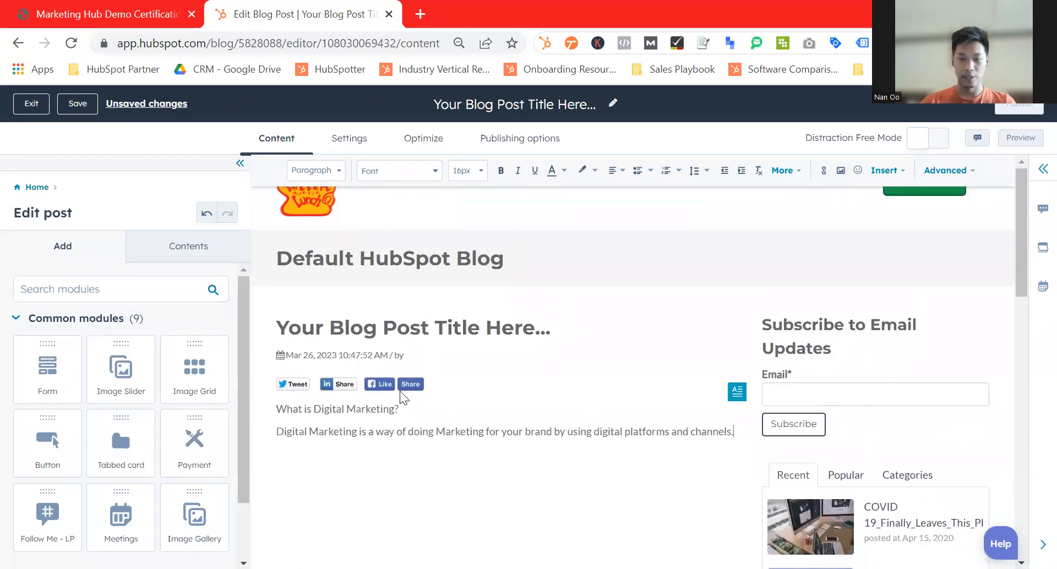
{"action": "triple_click", "coordinate": [364, 410]}
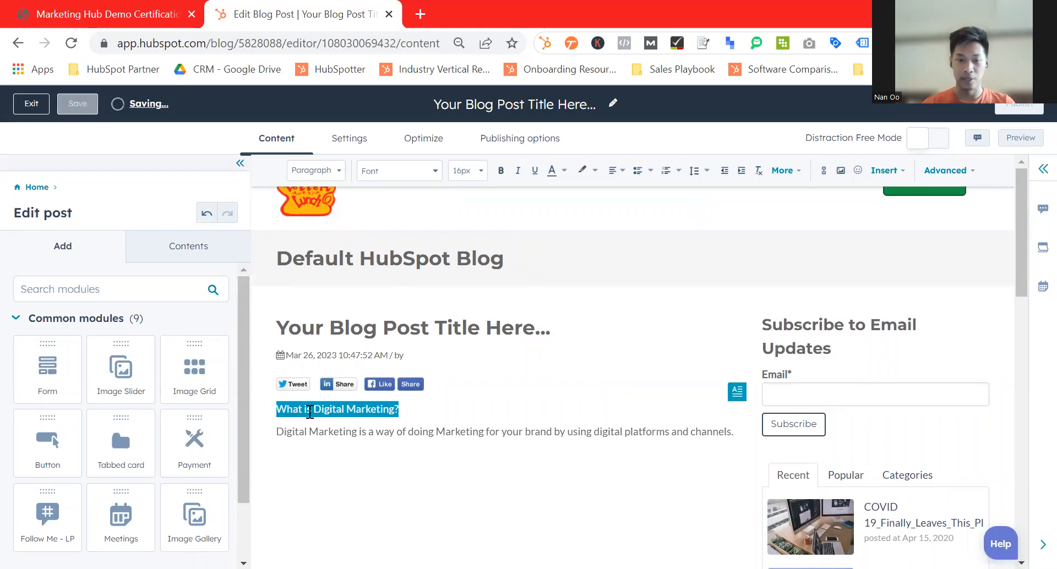
{"action": "left_click", "coordinate": [315, 170]}
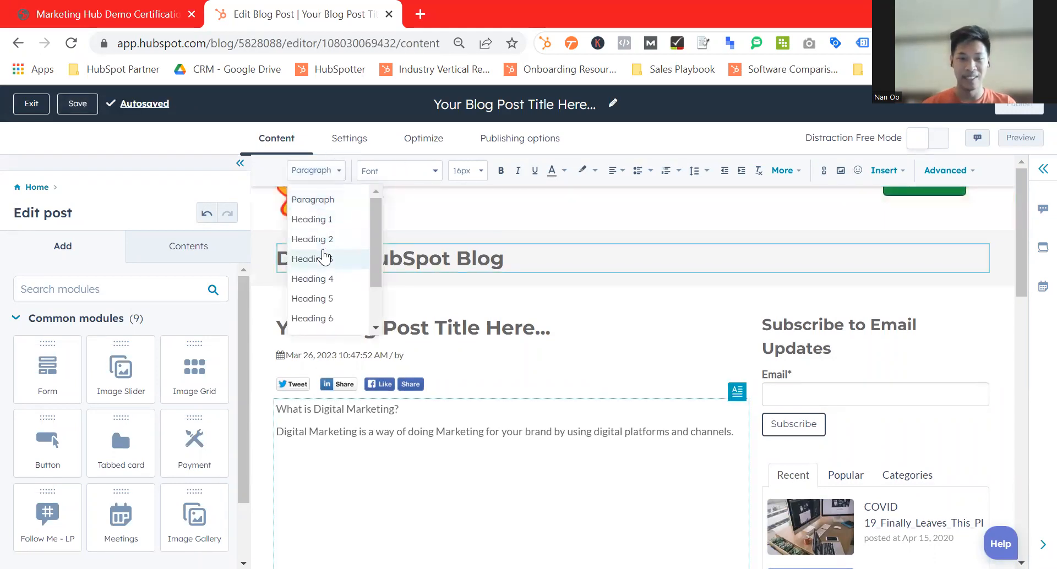
{"action": "left_click", "coordinate": [326, 240]}
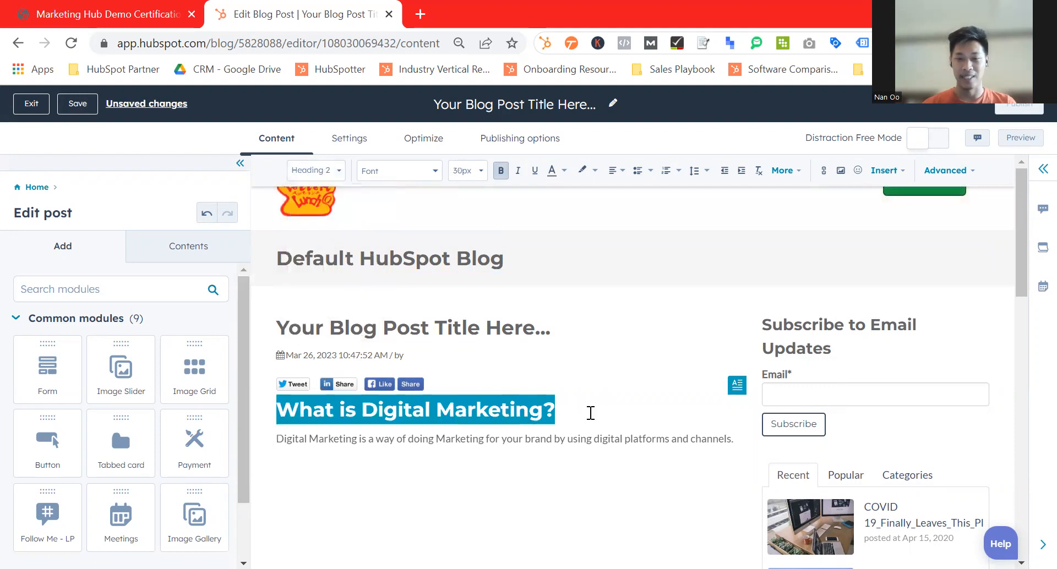
{"action": "left_click", "coordinate": [591, 413]}
Step: Add an empty line below the heading and insert the recent image of the woman working on a laptop there
{"action": "scroll", "coordinate": [591, 413], "scroll_direction": "down", "scroll_amount": 2}
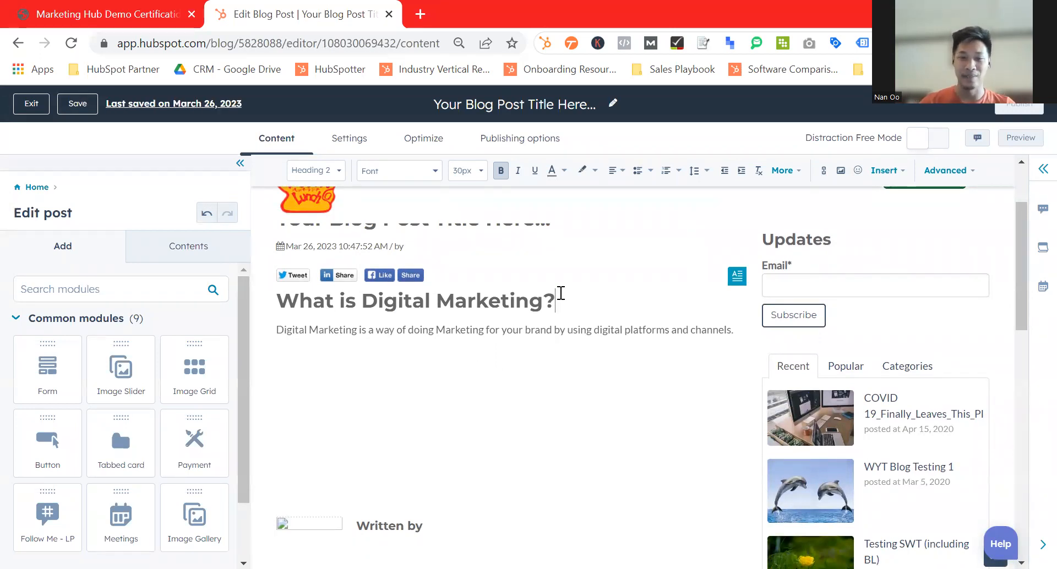
{"action": "key", "text": "Return"}
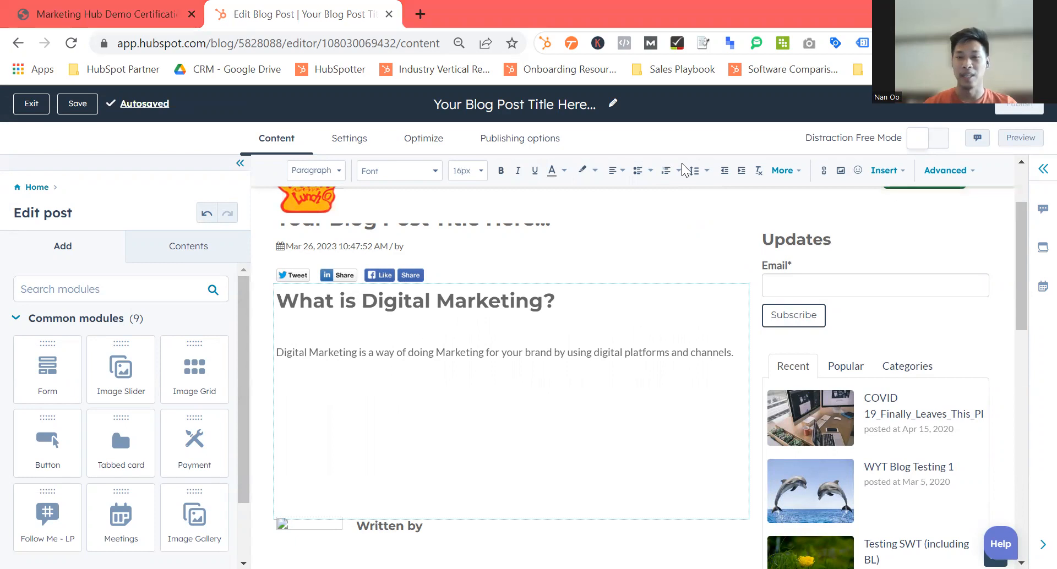
{"action": "left_click", "coordinate": [841, 172]}
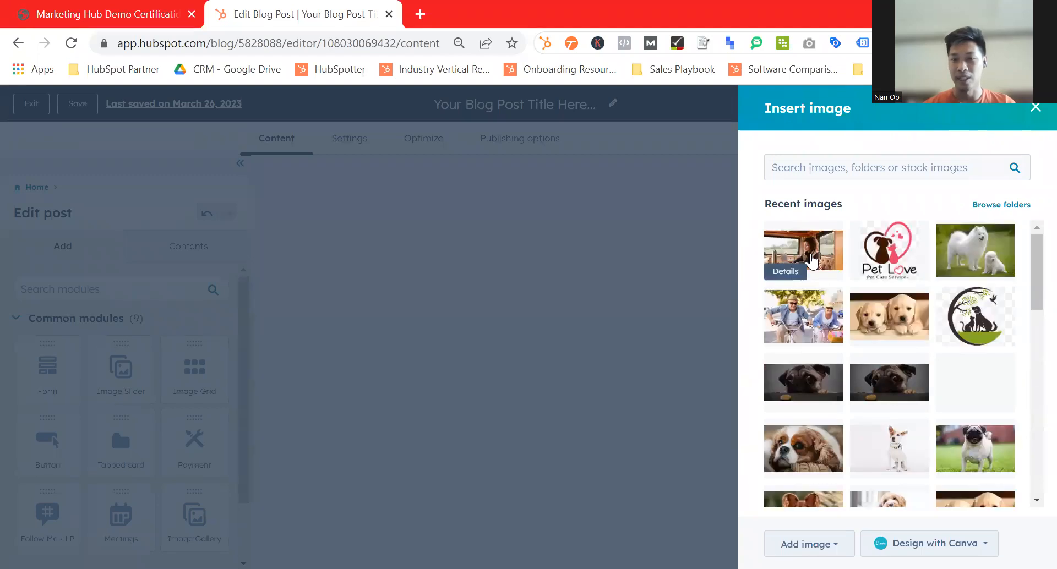
{"action": "left_click", "coordinate": [809, 259]}
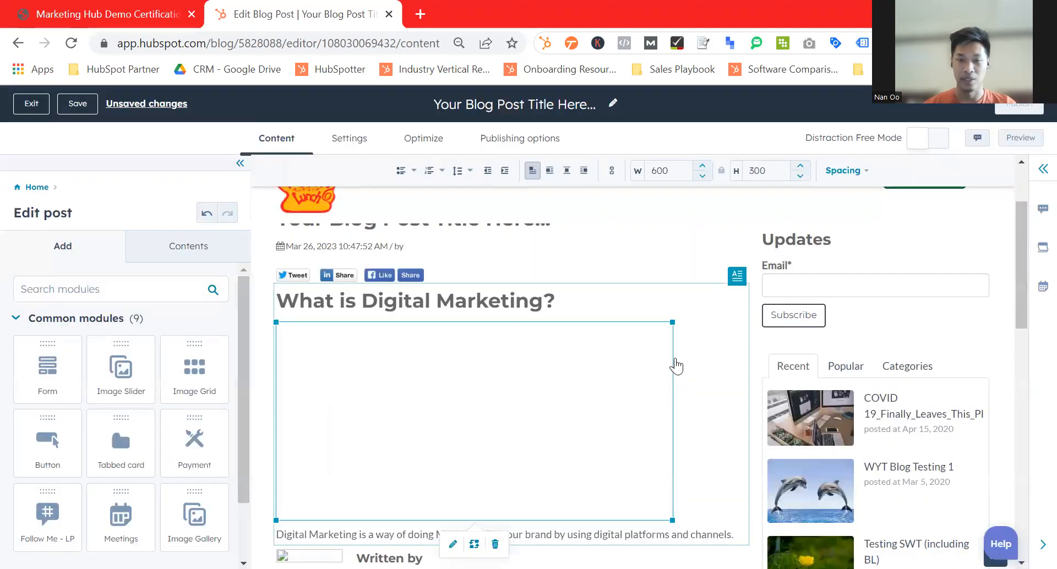
Step: Look over the blog post's layout, from the title and inserted image down through the rest of the page
{"action": "scroll", "coordinate": [696, 351], "scroll_direction": "down", "scroll_amount": 1}
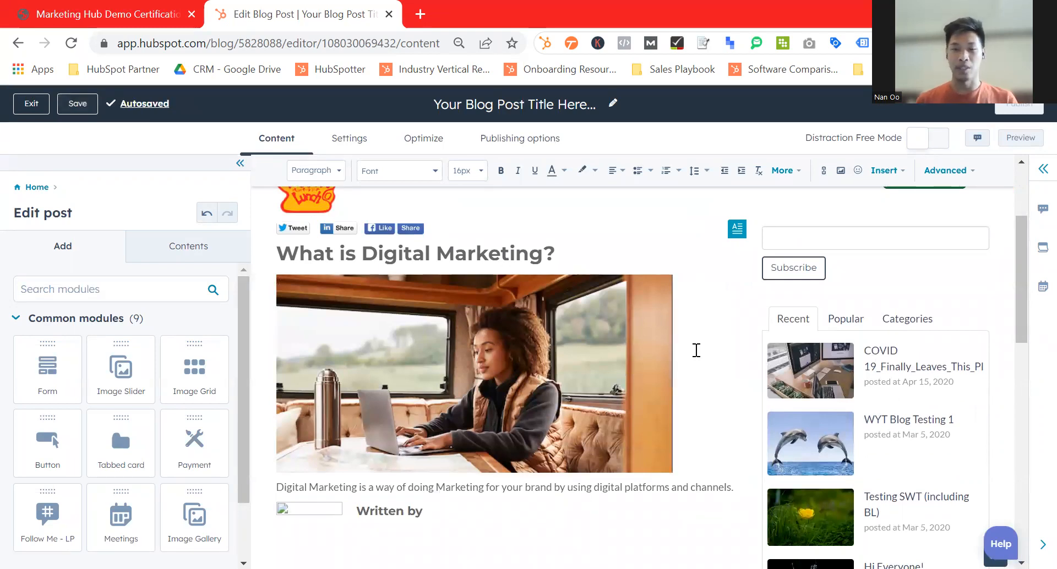
{"action": "scroll", "coordinate": [697, 351], "scroll_direction": "down", "scroll_amount": 2}
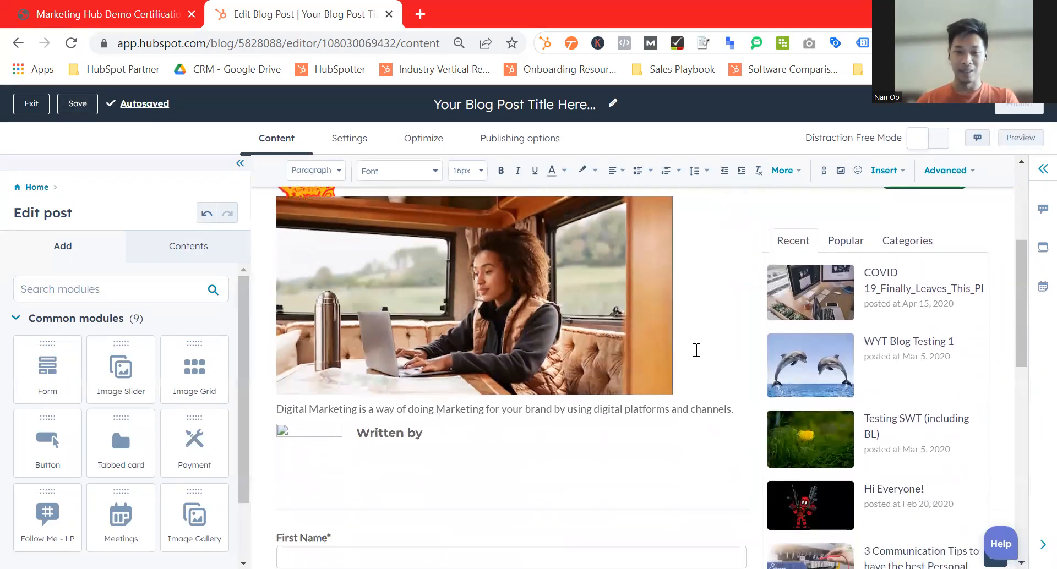
{"action": "scroll", "coordinate": [656, 297], "scroll_direction": "up", "scroll_amount": 4}
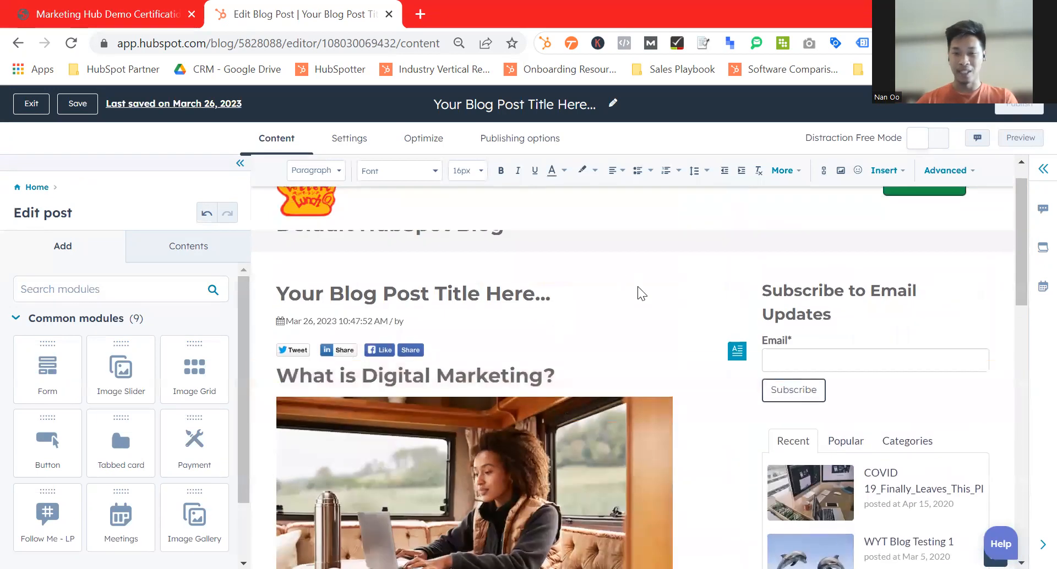
{"action": "scroll", "coordinate": [621, 314], "scroll_direction": "up", "scroll_amount": 1}
{"action": "scroll", "coordinate": [620, 318], "scroll_direction": "down", "scroll_amount": 2}
{"action": "scroll", "coordinate": [619, 318], "scroll_direction": "down", "scroll_amount": 8}
{"action": "scroll", "coordinate": [618, 314], "scroll_direction": "up", "scroll_amount": 10}
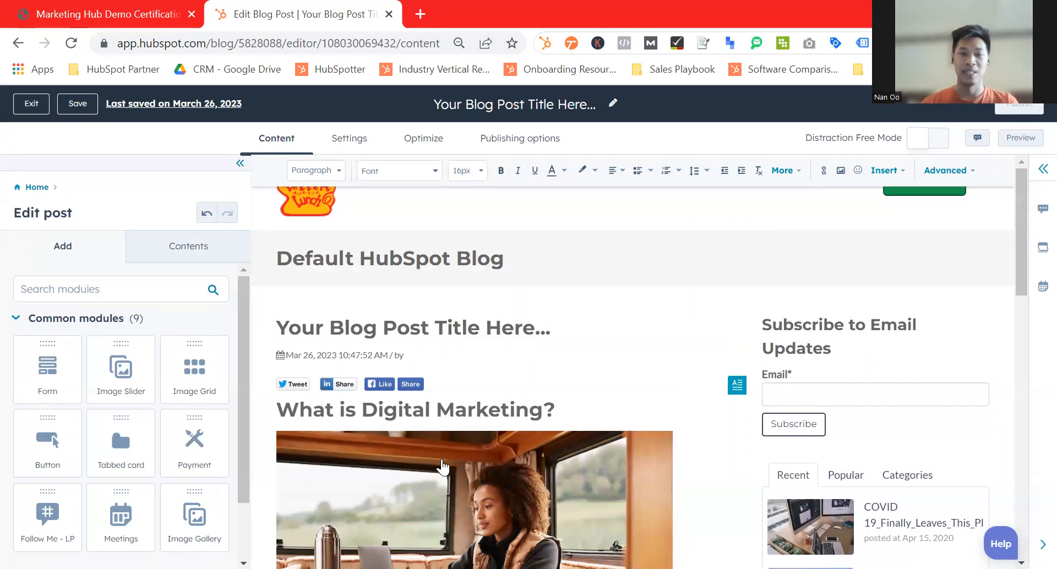
Step: Set the blog title to "What is Digital Marketing?" in the post's settings and check the content slug of its URL
{"action": "left_click", "coordinate": [361, 145]}
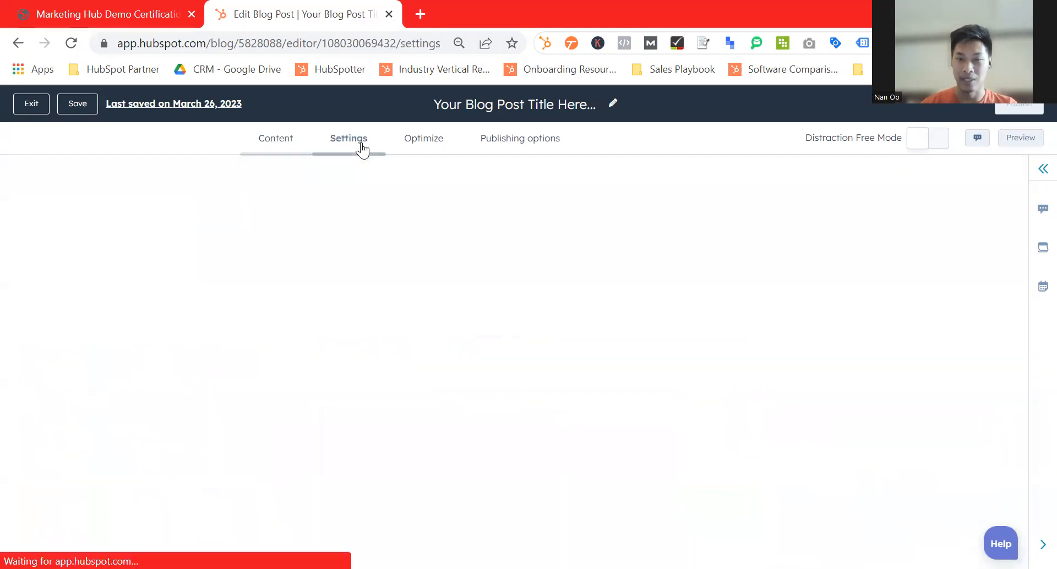
{"action": "left_click", "coordinate": [421, 258]}
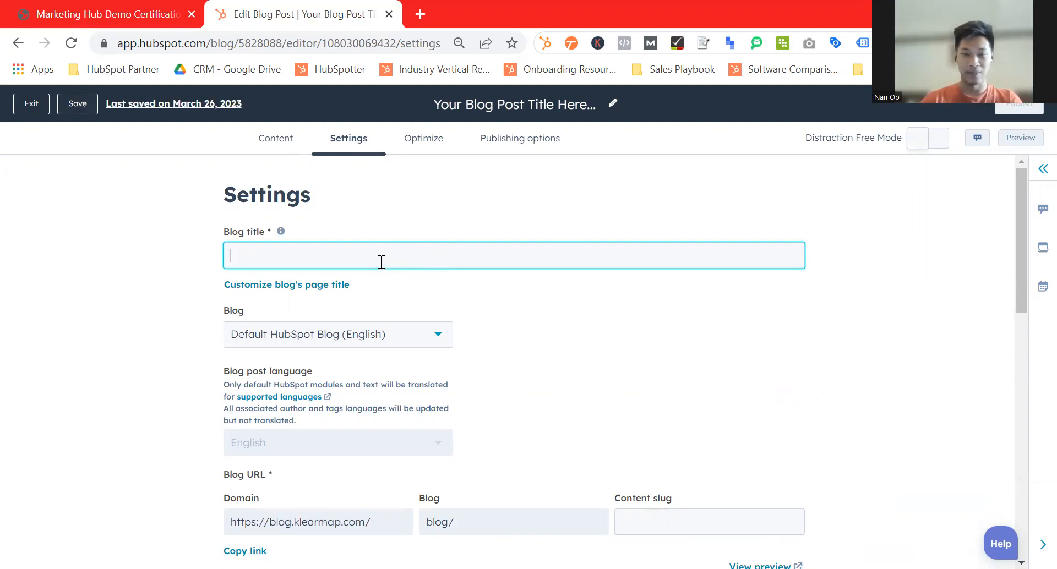
{"action": "type", "text": "What is "}
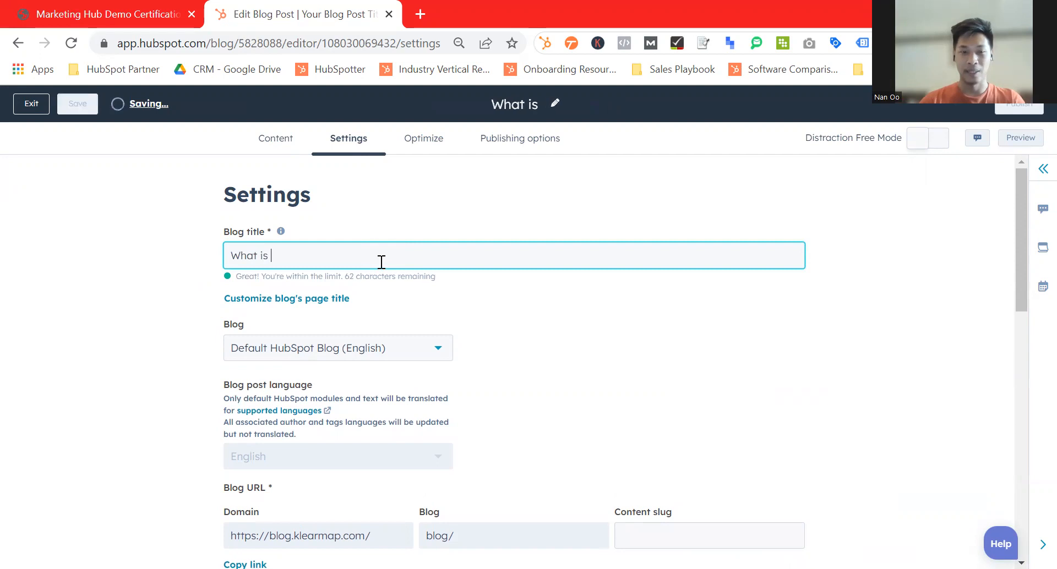
{"action": "type", "text": "Digital Marketing?"}
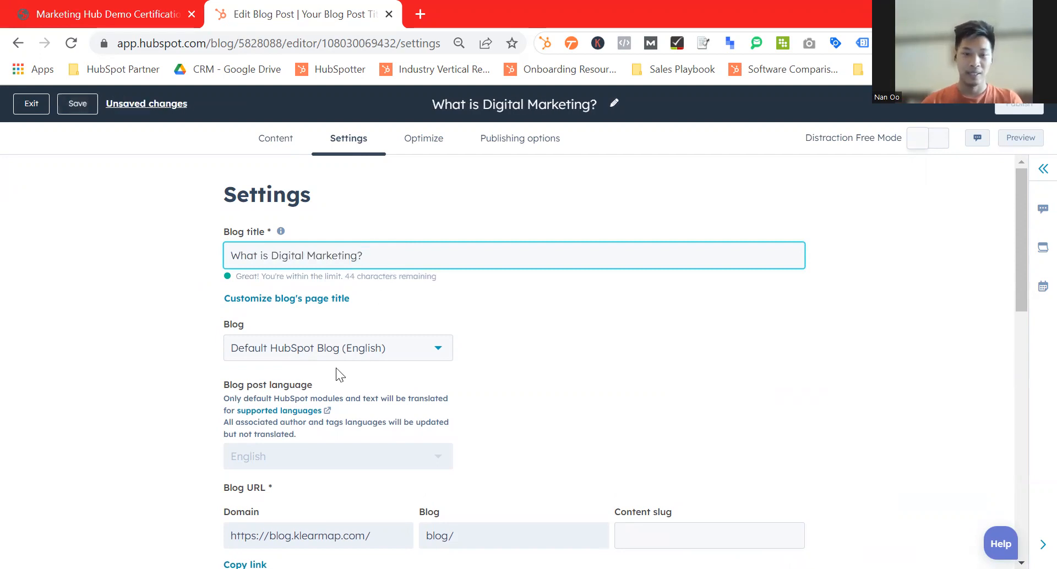
{"action": "scroll", "coordinate": [337, 368], "scroll_direction": "down", "scroll_amount": 5}
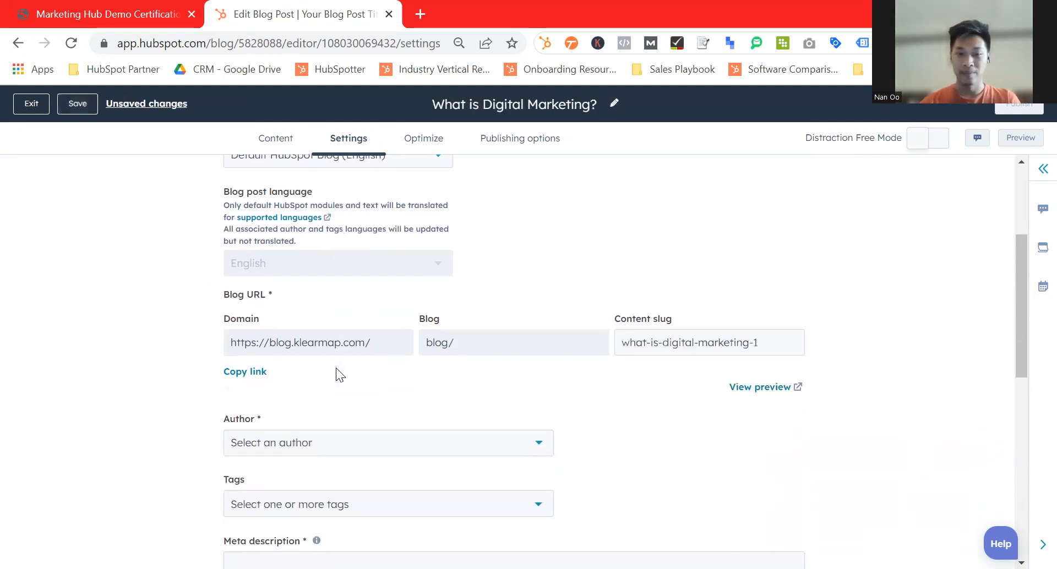
{"action": "triple_click", "coordinate": [658, 281]}
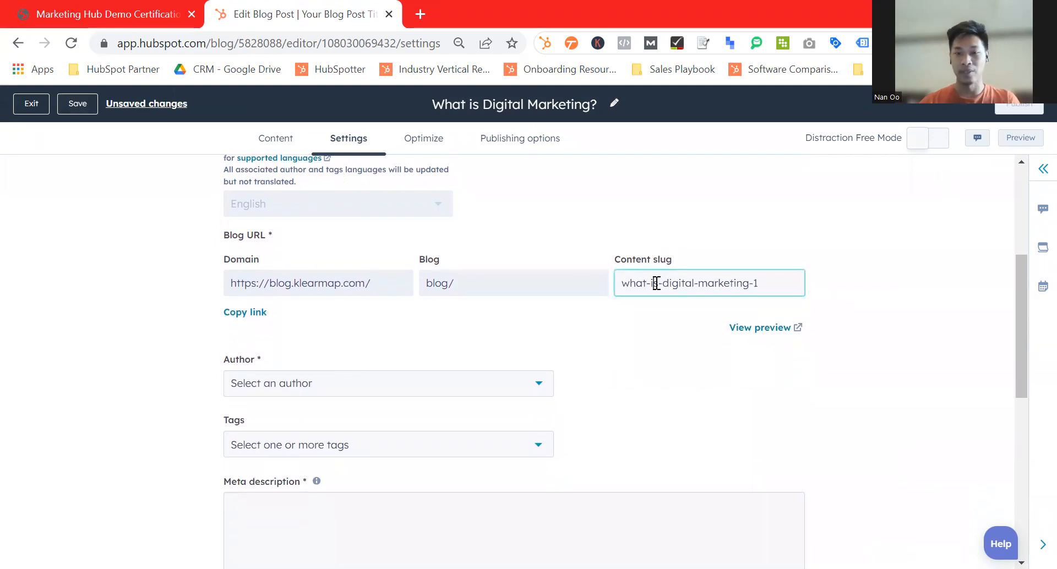
{"action": "left_click", "coordinate": [772, 281]}
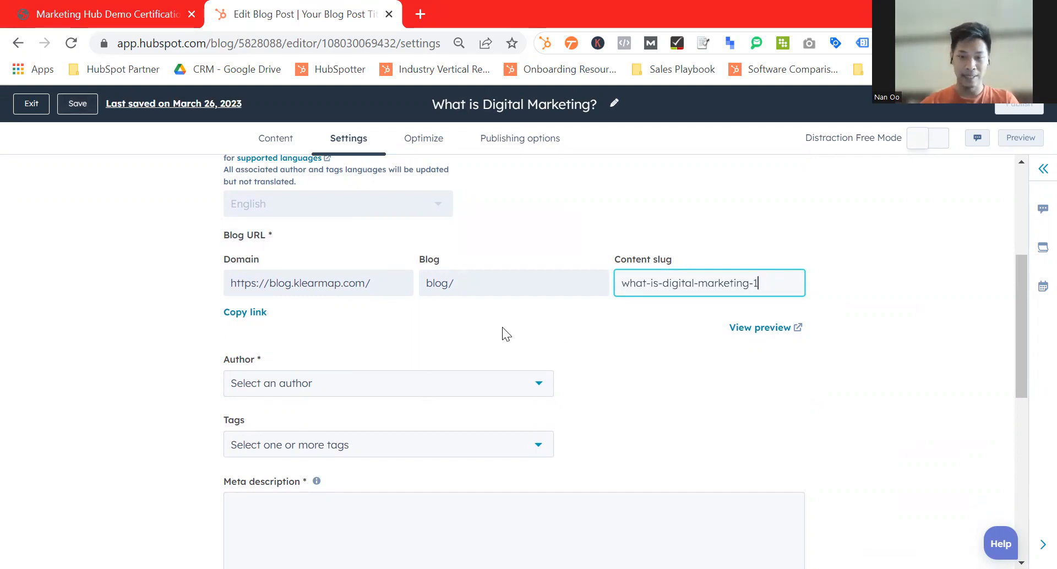
Step: Assign the first listed author to the blog post
{"action": "scroll", "coordinate": [556, 355], "scroll_direction": "down", "scroll_amount": 2}
{"action": "left_click", "coordinate": [330, 292]}
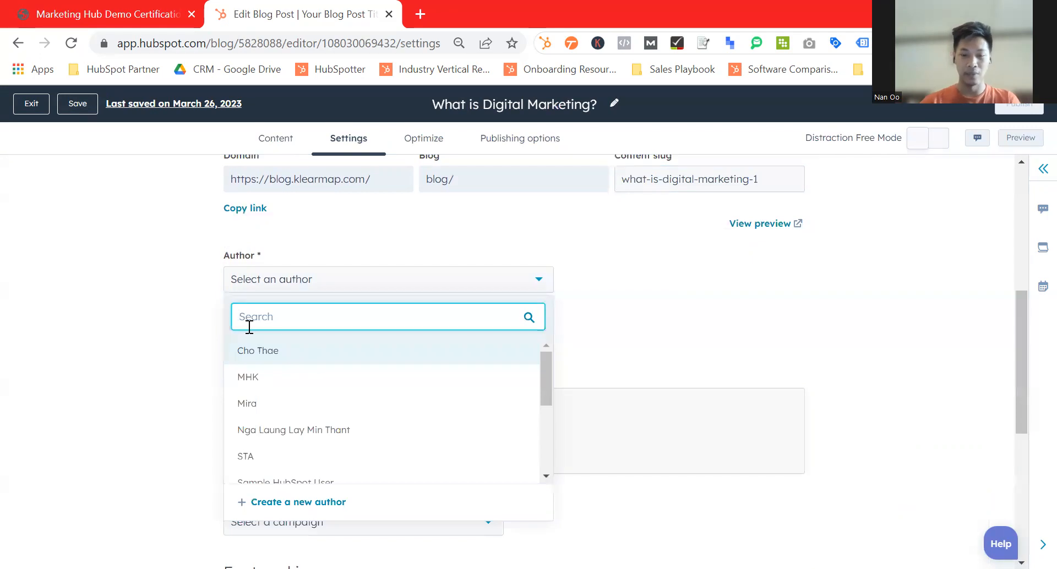
{"action": "type", "text": "Nan"}
{"action": "key", "text": "BackSpace"}
{"action": "key", "text": "BackSpace"}
{"action": "key", "text": "BackSpace"}
{"action": "key", "text": "BackSpace"}
{"action": "left_click", "coordinate": [259, 348]}
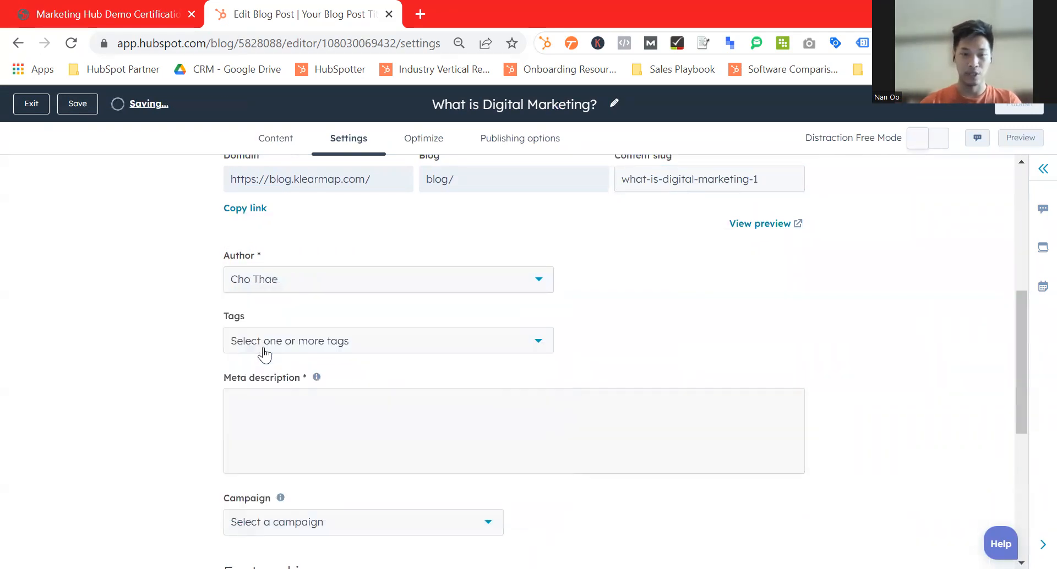
Step: Look through the tags available for the blog post
{"action": "left_click", "coordinate": [290, 344]}
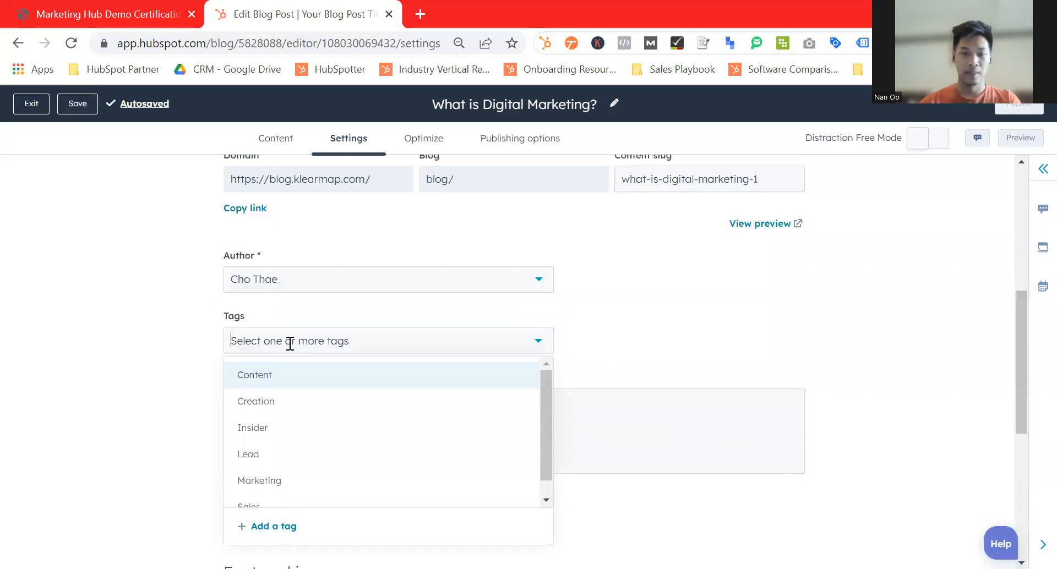
{"action": "scroll", "coordinate": [318, 480], "scroll_direction": "down", "scroll_amount": 1}
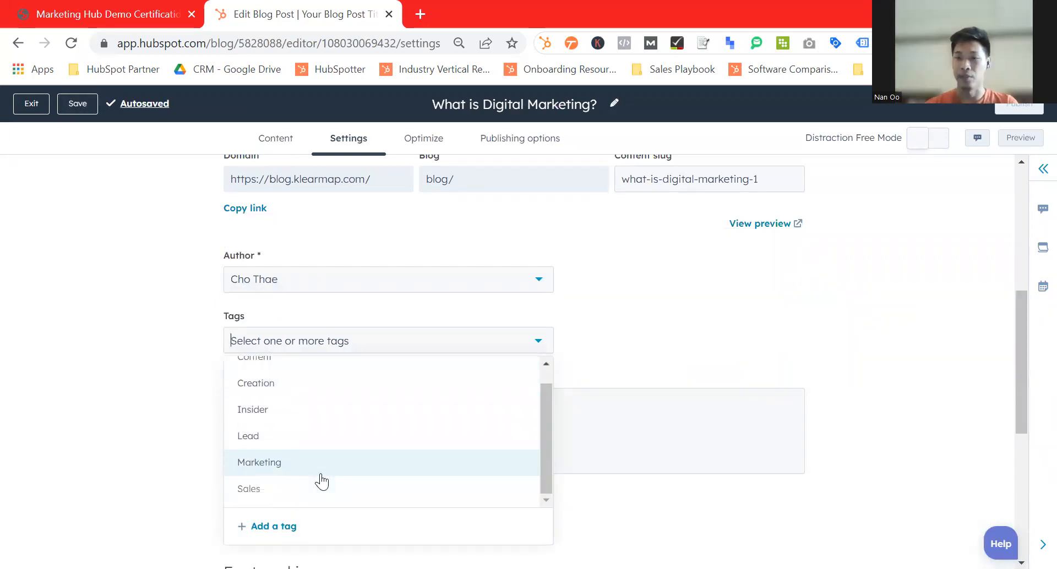
{"action": "left_click", "coordinate": [148, 367]}
Step: Enter "Meta description will be here" as the post's meta description
{"action": "left_click", "coordinate": [360, 415]}
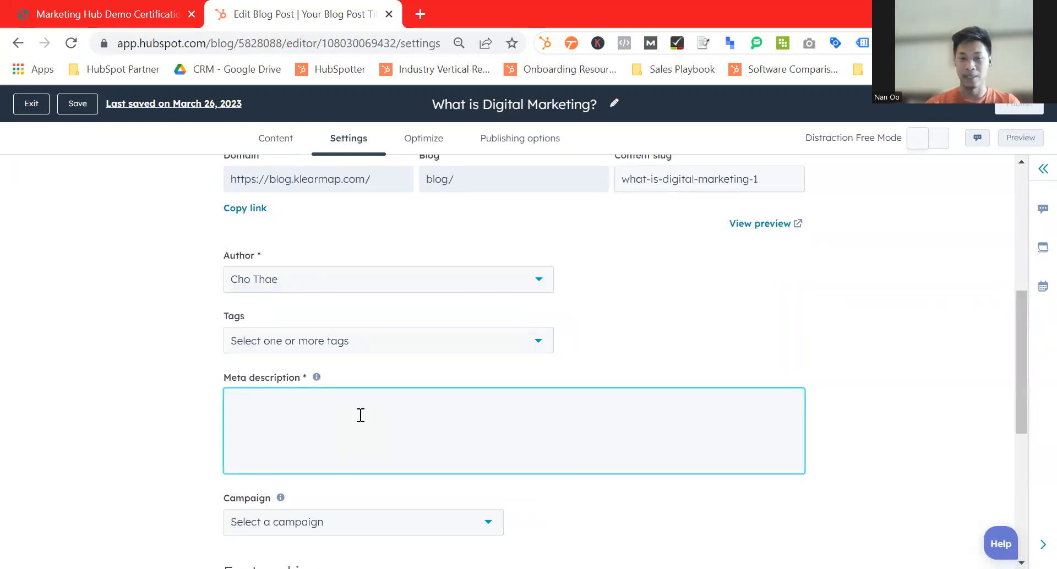
{"action": "type", "text": "Meta "}
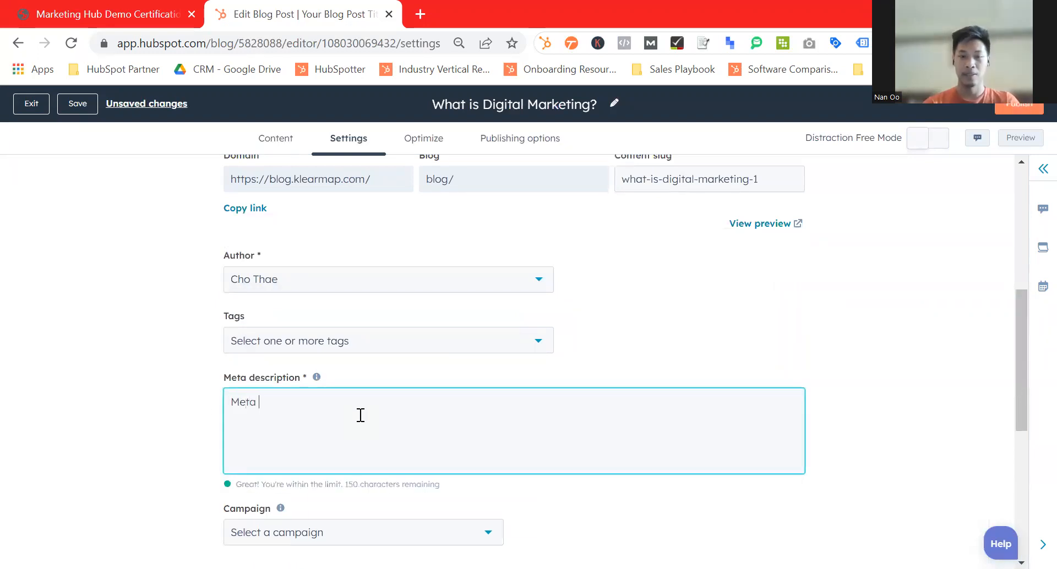
{"action": "type", "text": "description wi"}
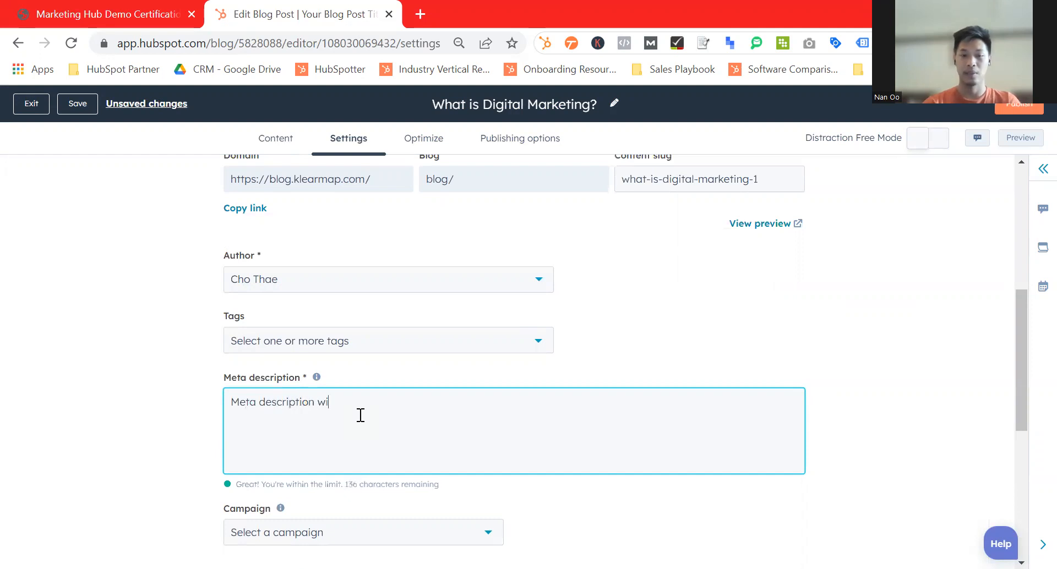
{"action": "type", "text": "ll be here"}
Step: Associate the blog post with the campaign "Test Campaign"
{"action": "scroll", "coordinate": [359, 414], "scroll_direction": "down", "scroll_amount": 3}
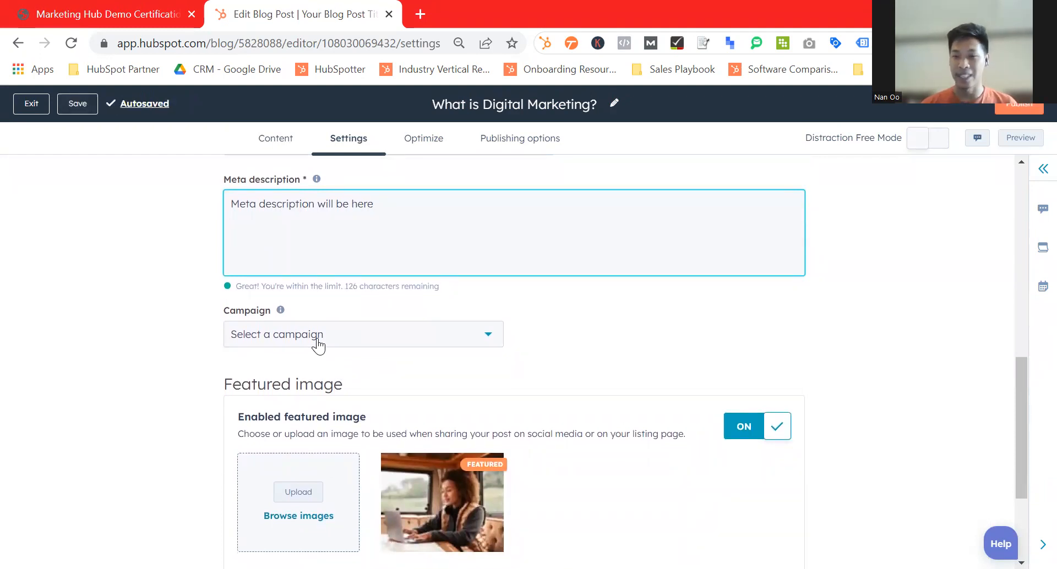
{"action": "left_click", "coordinate": [318, 346]}
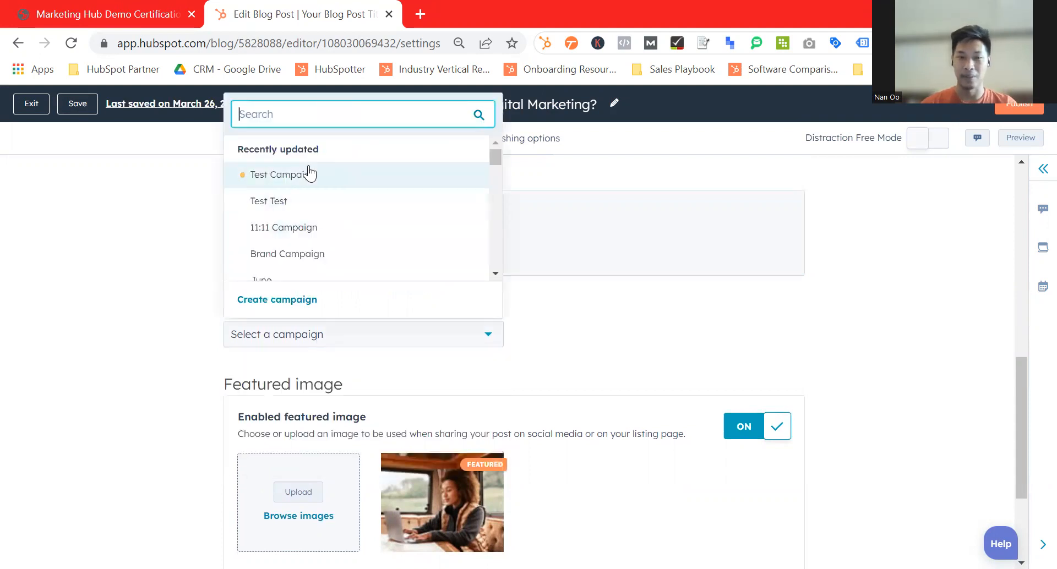
{"action": "left_click", "coordinate": [309, 174]}
Step: Set the featured image's alt text to "what is digital marketing"
{"action": "scroll", "coordinate": [182, 355], "scroll_direction": "down", "scroll_amount": 3}
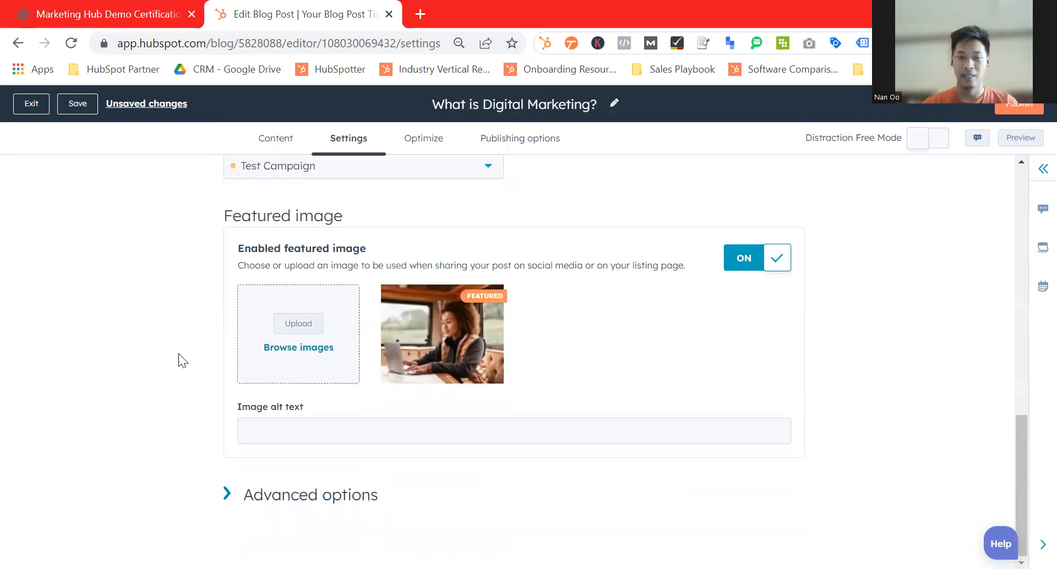
{"action": "left_click", "coordinate": [319, 439]}
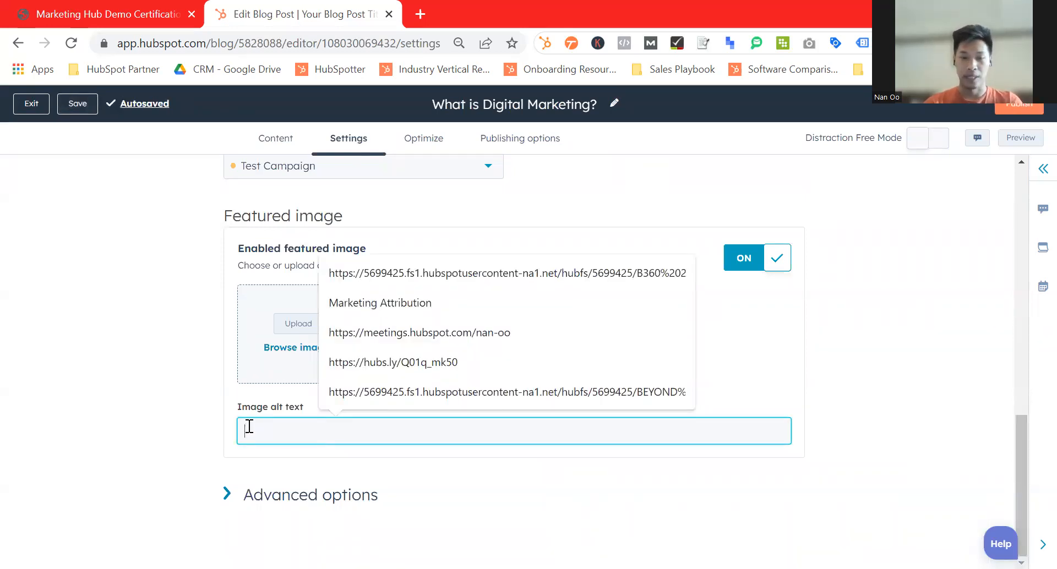
{"action": "type", "text": "What i"}
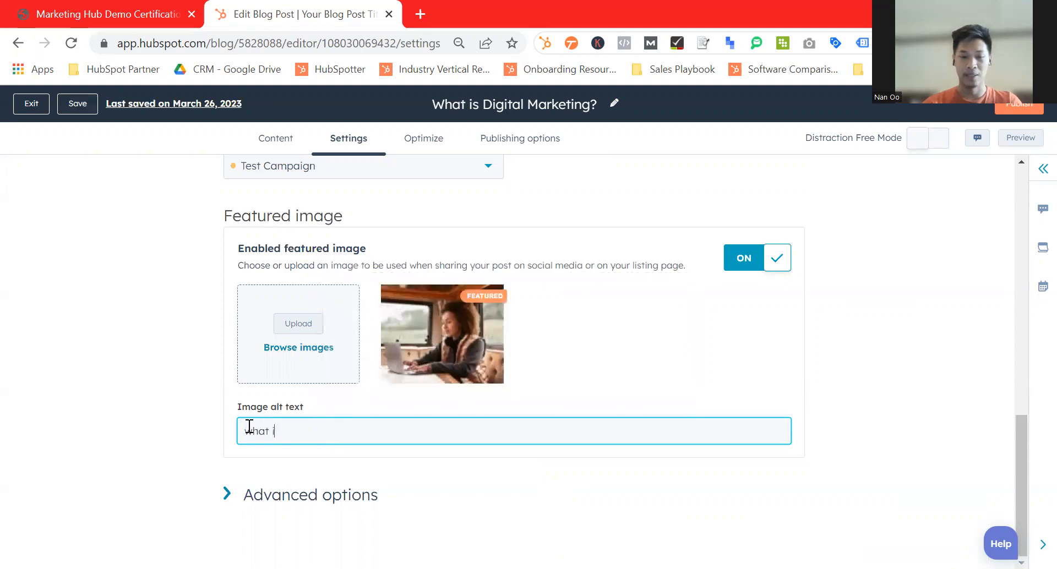
{"action": "type", "text": "s digital marketin"}
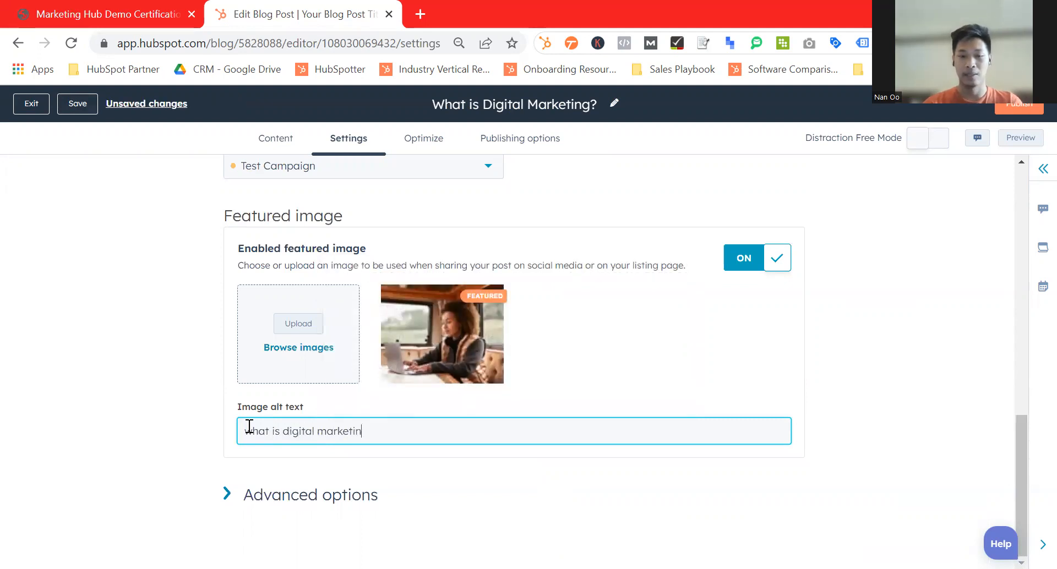
{"action": "type", "text": "g"}
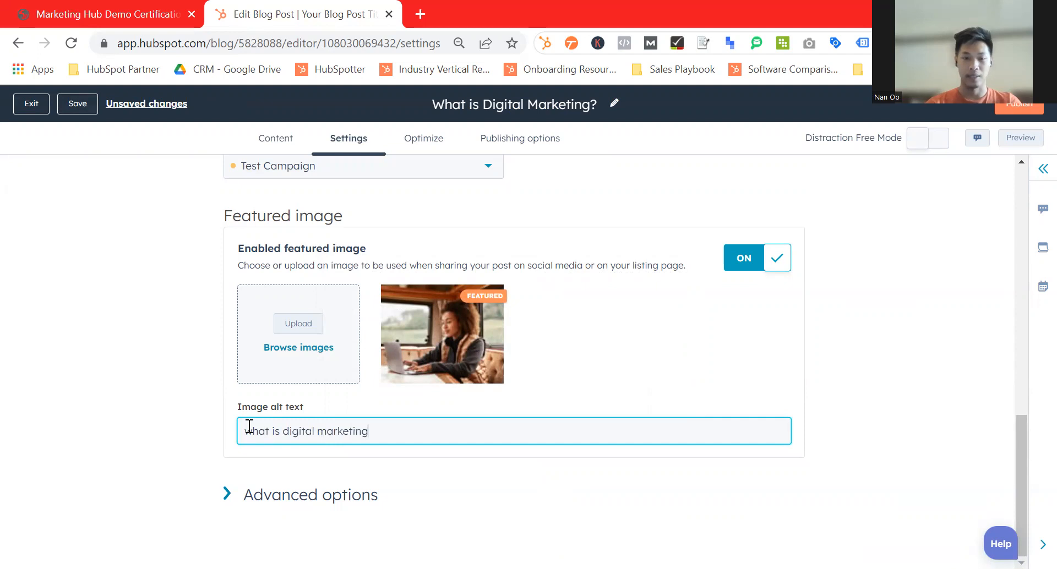
Step: Review the post's SEO optimization recommendations, including content length, header tags and the expanded meta description checks, against the page preview
{"action": "scroll", "coordinate": [248, 427], "scroll_direction": "up", "scroll_amount": 15}
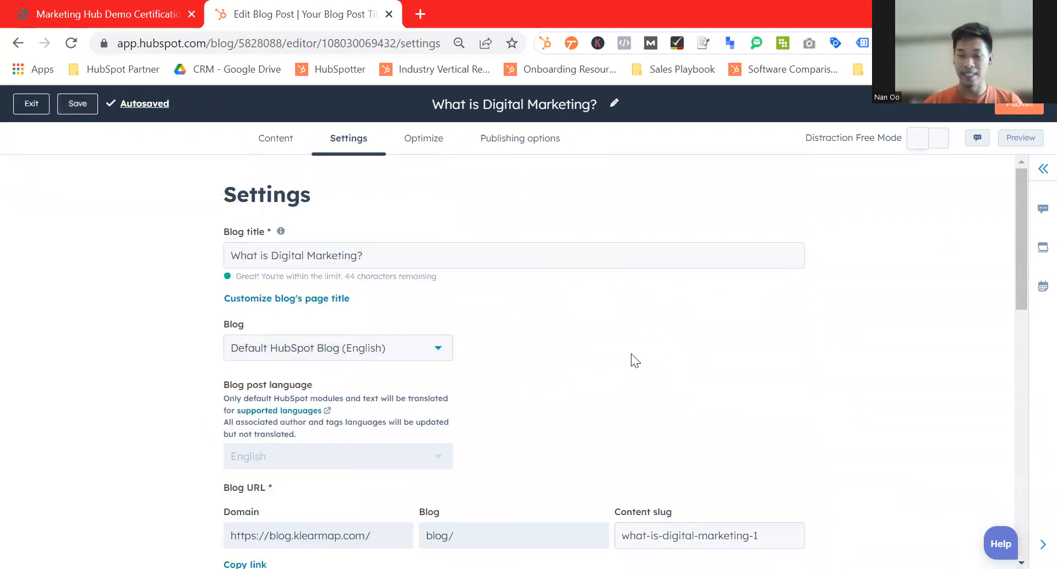
{"action": "left_click", "coordinate": [421, 141]}
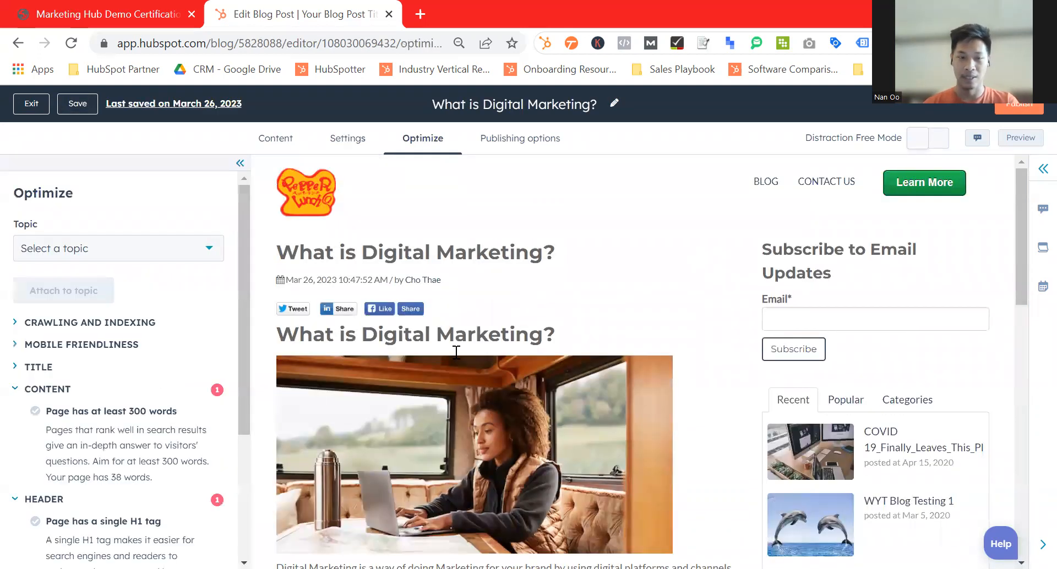
{"action": "scroll", "coordinate": [109, 410], "scroll_direction": "down", "scroll_amount": 2}
{"action": "scroll", "coordinate": [108, 410], "scroll_direction": "down", "scroll_amount": 1}
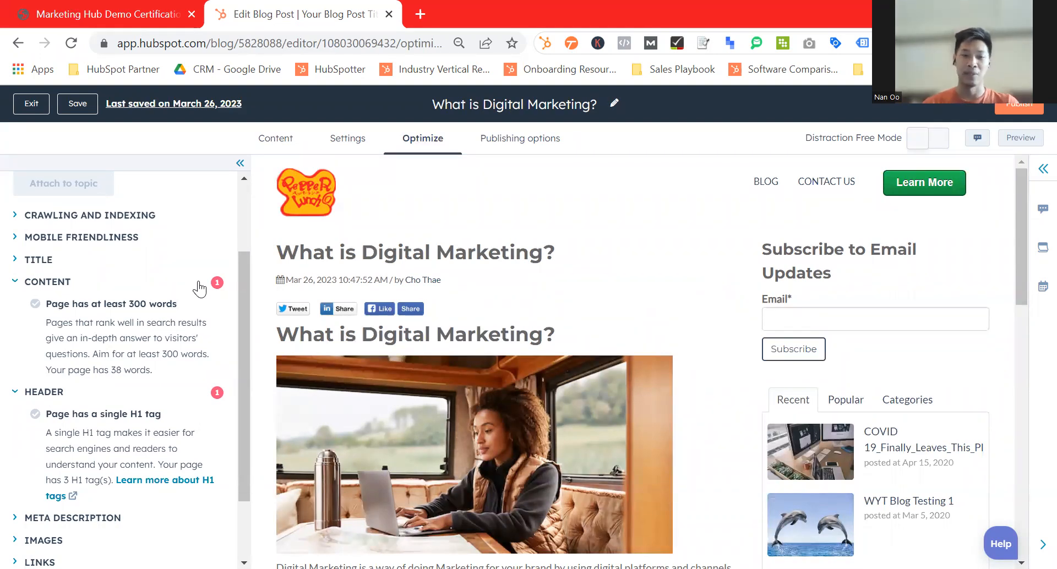
{"action": "scroll", "coordinate": [198, 282], "scroll_direction": "down", "scroll_amount": 1}
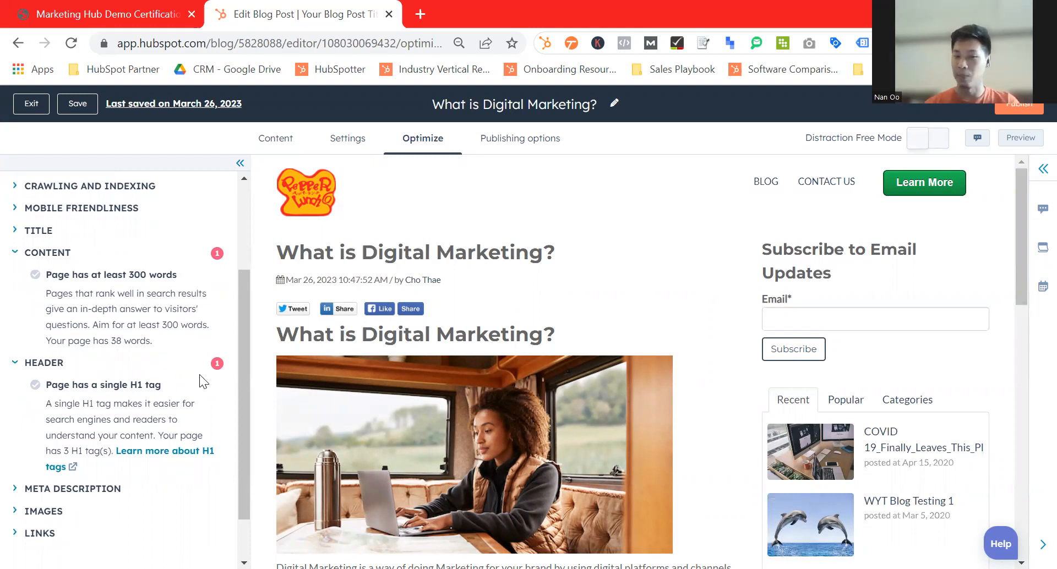
{"action": "scroll", "coordinate": [199, 374], "scroll_direction": "down", "scroll_amount": 2}
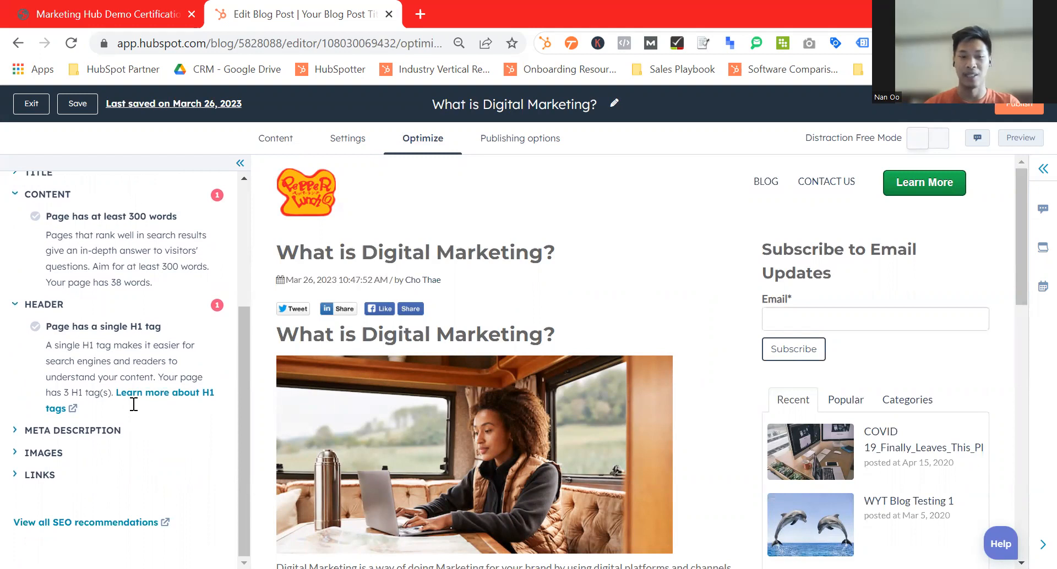
{"action": "left_click", "coordinate": [64, 432]}
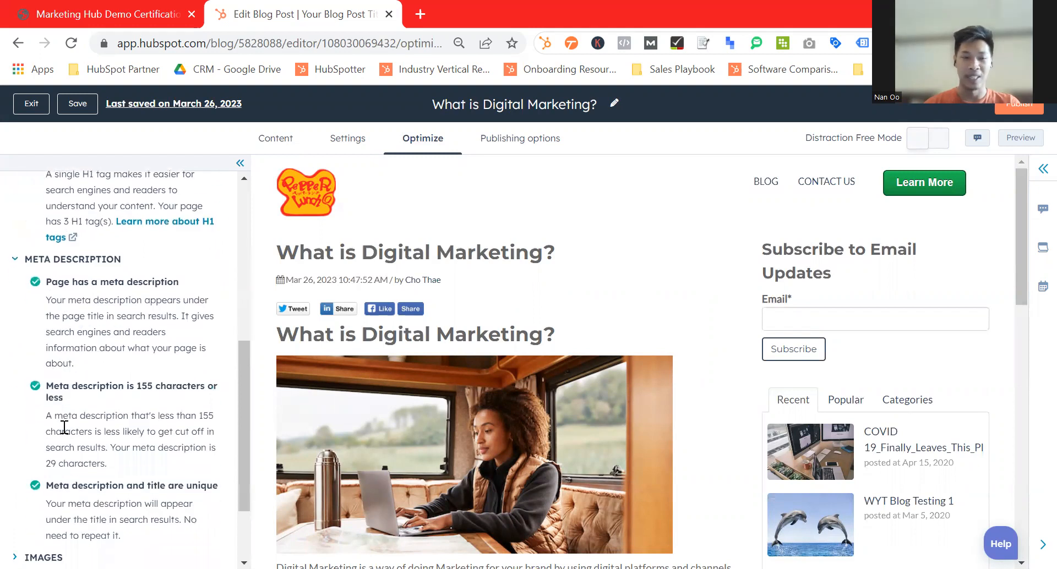
{"action": "scroll", "coordinate": [196, 442], "scroll_direction": "down", "scroll_amount": 2}
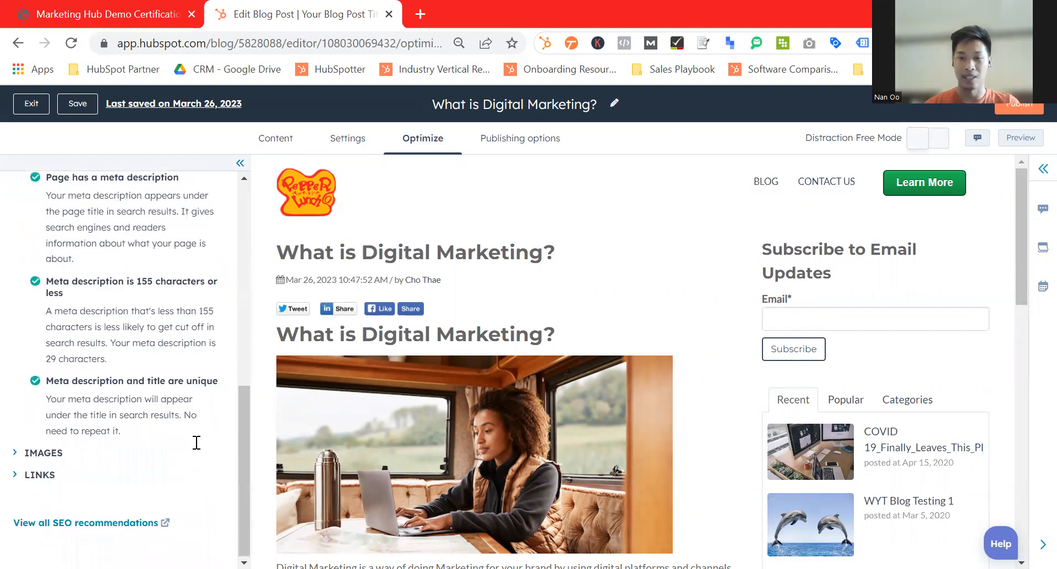
{"action": "scroll", "coordinate": [195, 442], "scroll_direction": "up", "scroll_amount": 10}
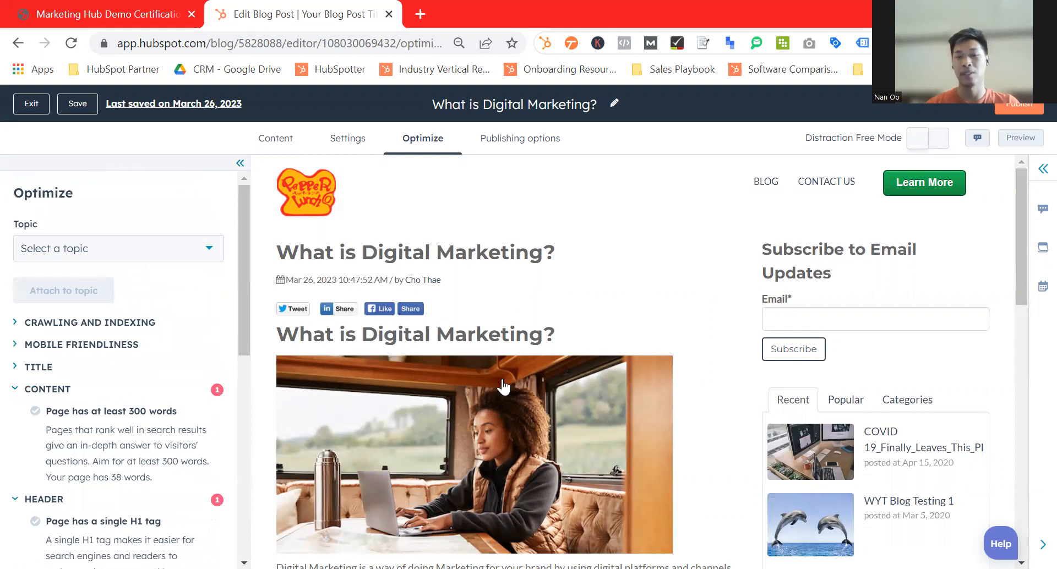
{"action": "scroll", "coordinate": [510, 414], "scroll_direction": "down", "scroll_amount": 2}
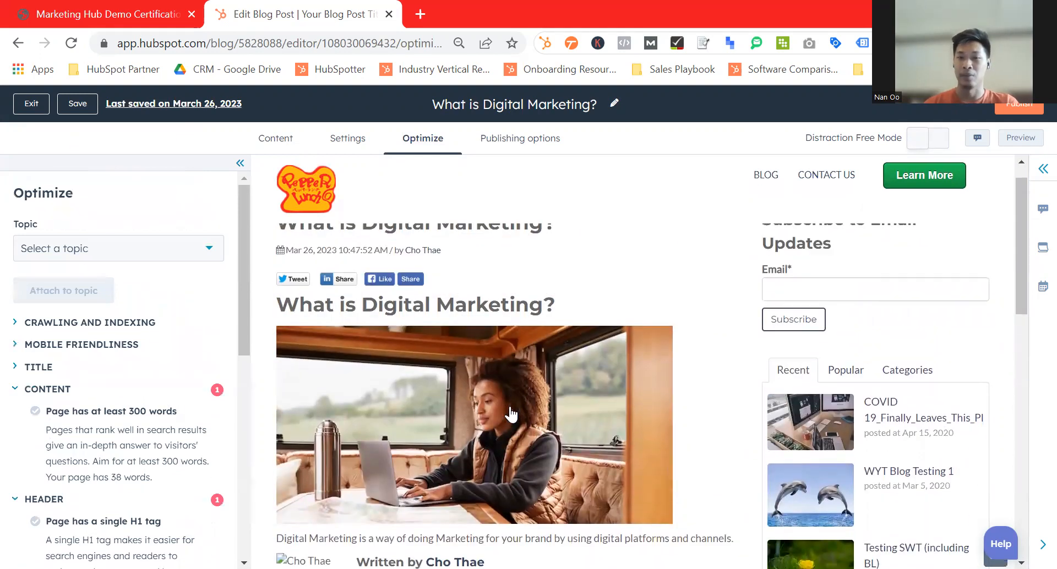
Step: View the post's publishing options and exit the editor to the blog posts list
{"action": "left_click", "coordinate": [491, 142]}
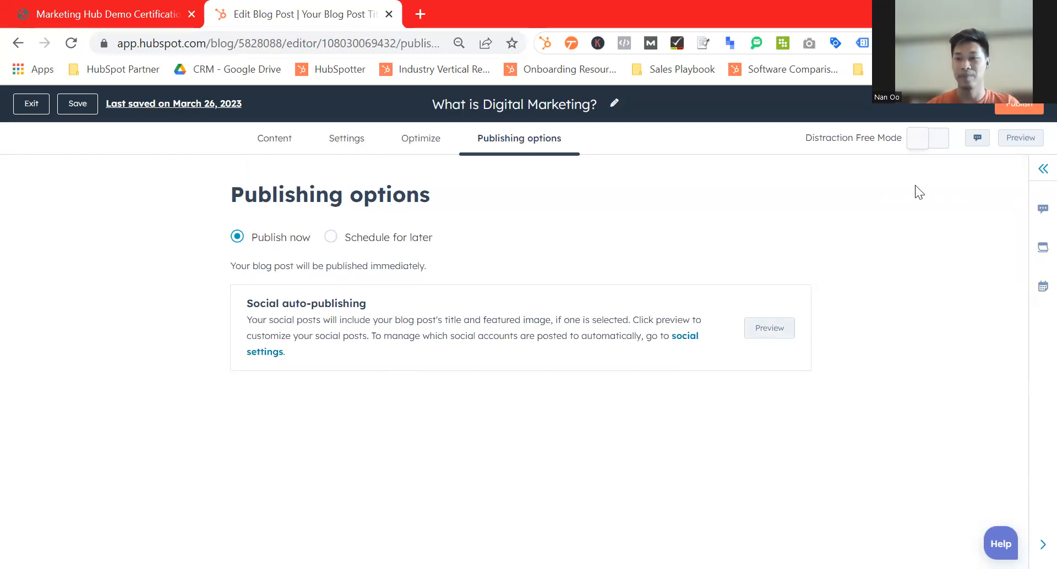
{"action": "left_click", "coordinate": [31, 106]}
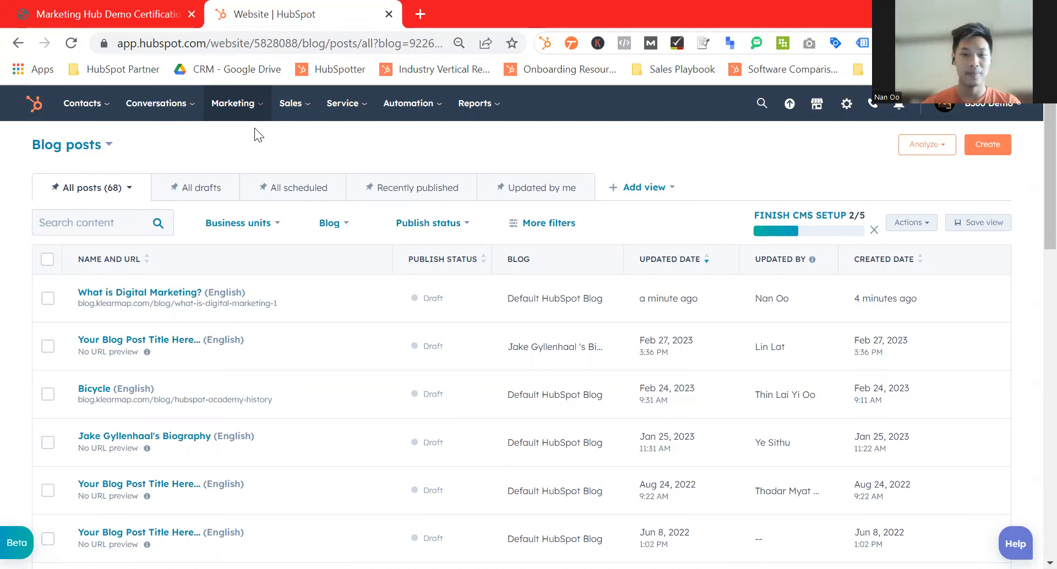
Step: Open the landing pages overview from the marketing tools
{"action": "left_click", "coordinate": [248, 115]}
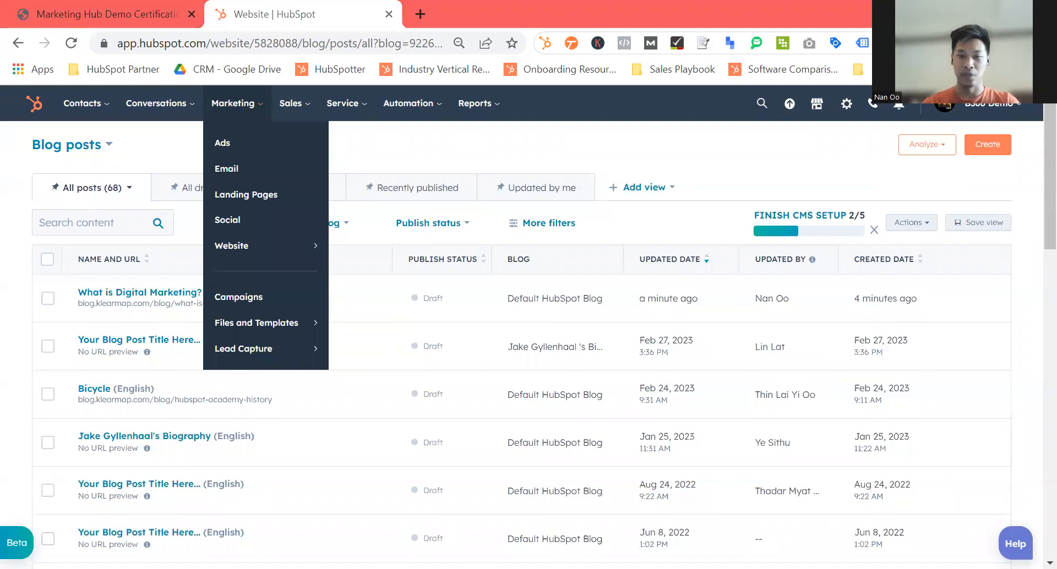
{"action": "left_click", "coordinate": [280, 197]}
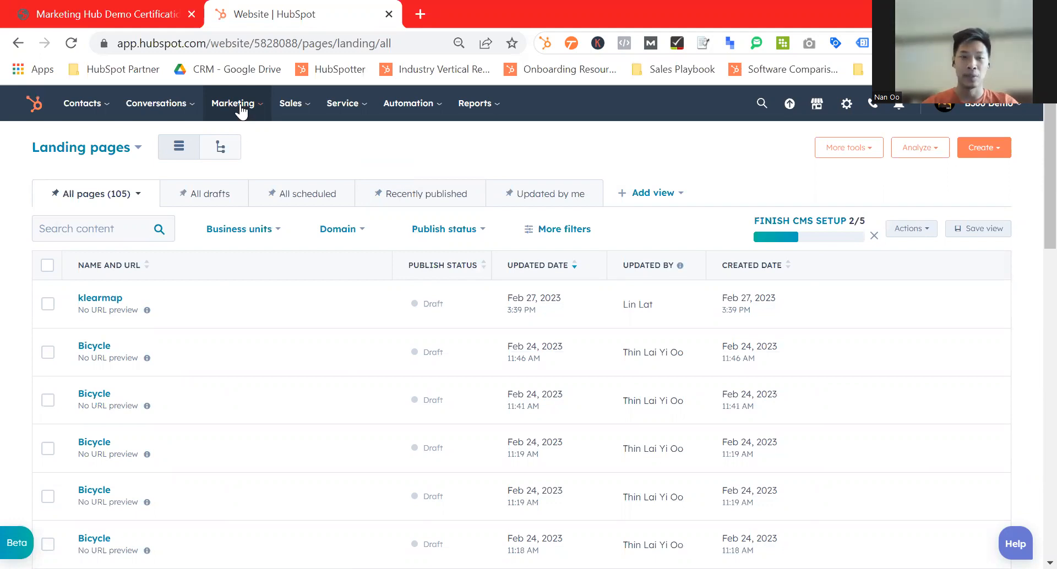
{"action": "mouse_move", "coordinate": [240, 110]}
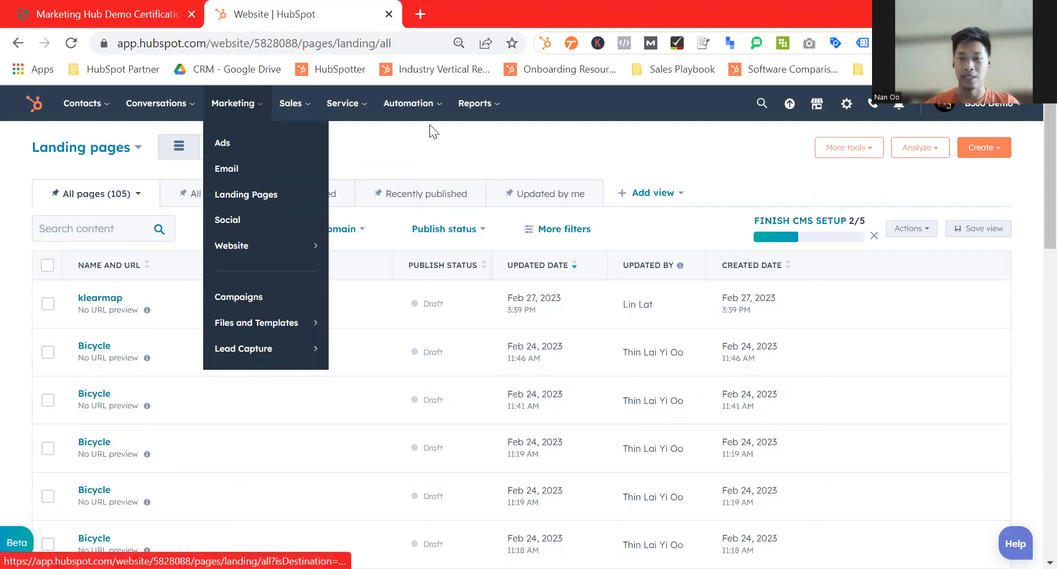
Step: Create a new landing page named "Testing Demo" on the data.klearmap.com website
{"action": "left_click", "coordinate": [998, 157]}
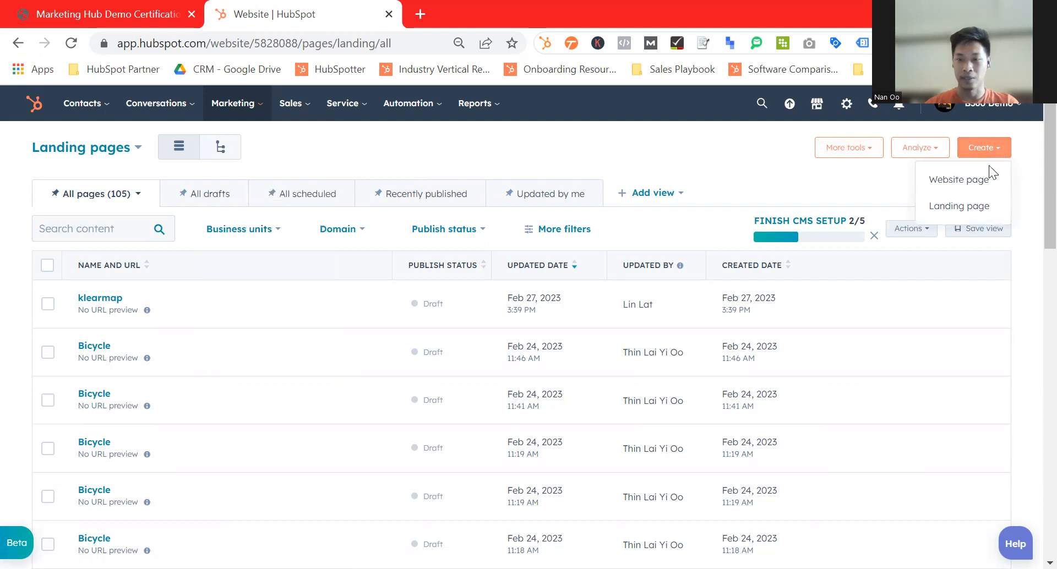
{"action": "left_click", "coordinate": [954, 212]}
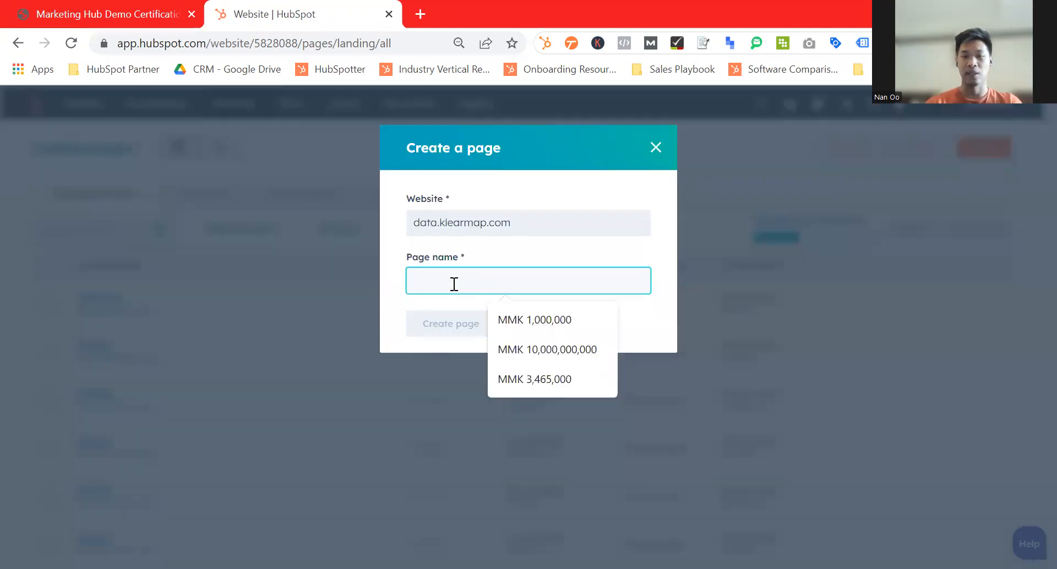
{"action": "type", "text": "T"}
{"action": "type", "text": "ing"}
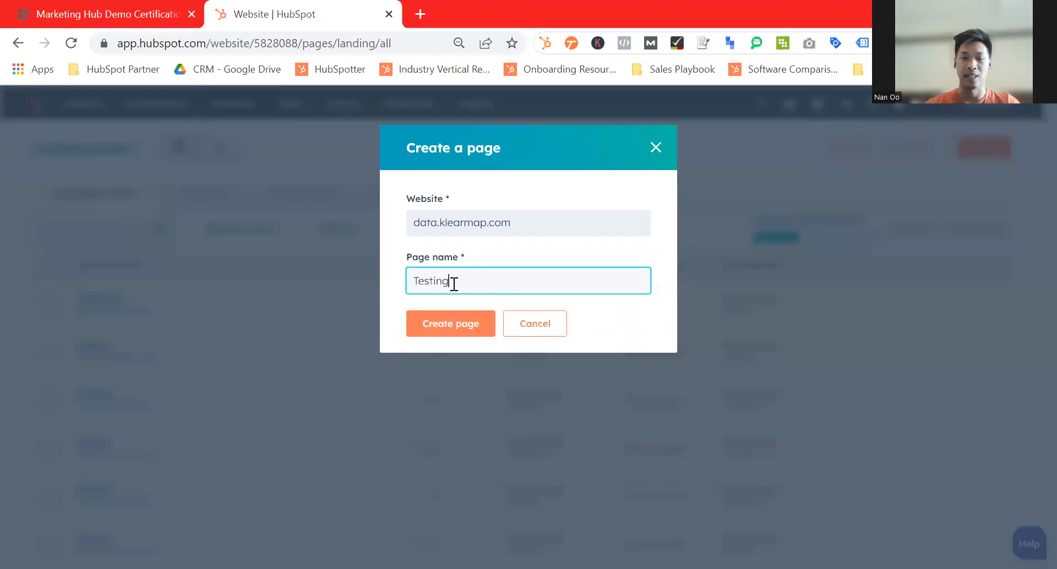
{"action": "type", "text": " Demo"}
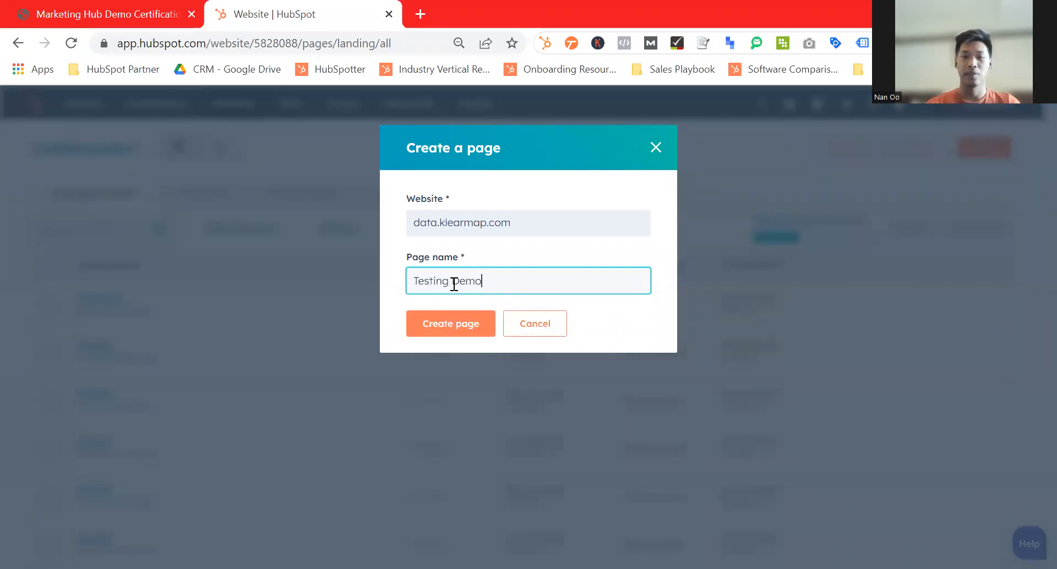
{"action": "left_click", "coordinate": [448, 323]}
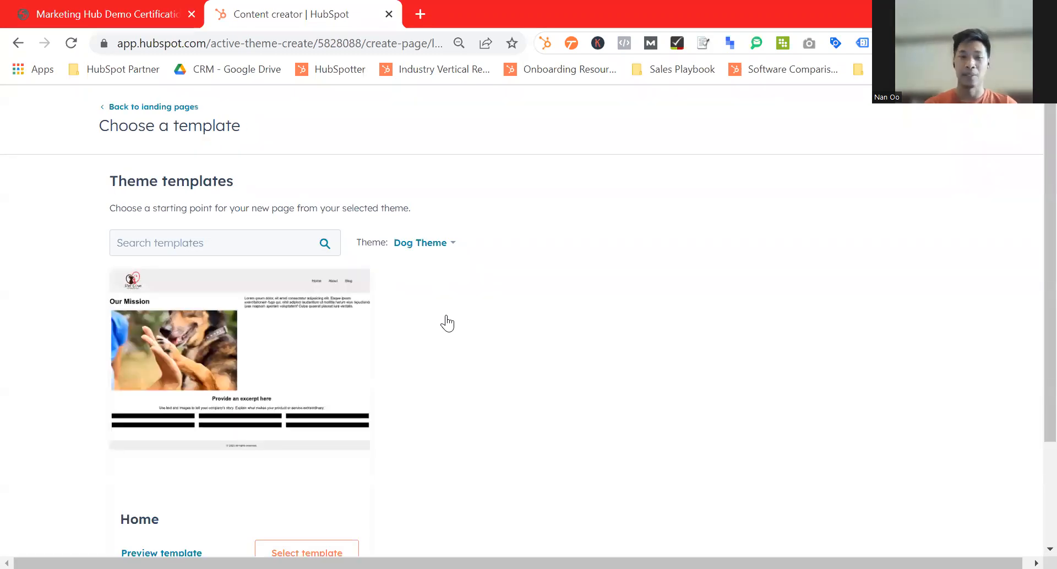
Step: Browse the other templates and choose the Basic - Ebook Offer starter template for the page, accepting its limited functionality
{"action": "scroll", "coordinate": [447, 323], "scroll_direction": "down", "scroll_amount": 3}
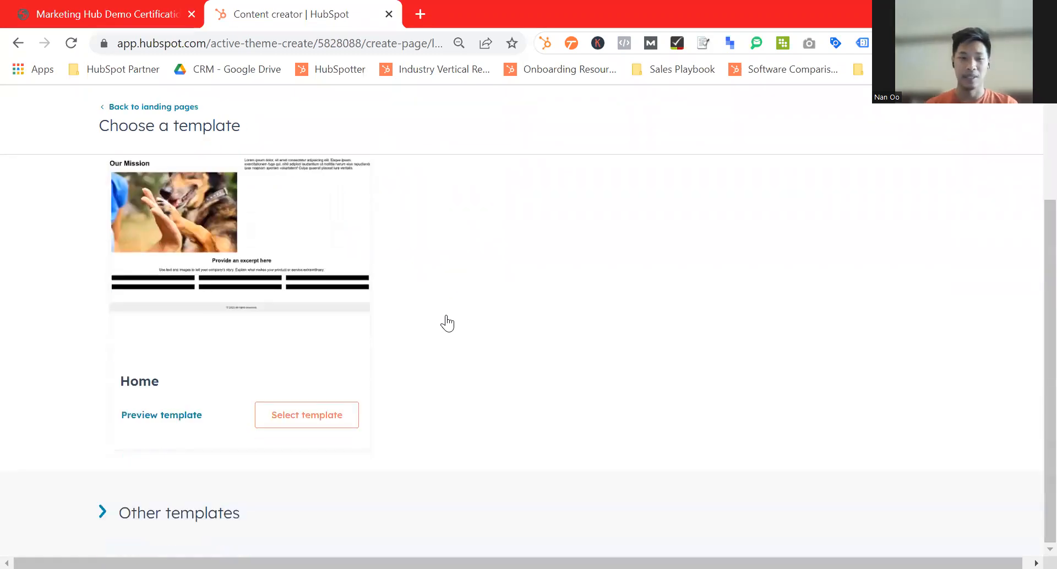
{"action": "left_click", "coordinate": [206, 512]}
{"action": "scroll", "coordinate": [425, 339], "scroll_direction": "down", "scroll_amount": 3}
{"action": "scroll", "coordinate": [425, 339], "scroll_direction": "down", "scroll_amount": 6}
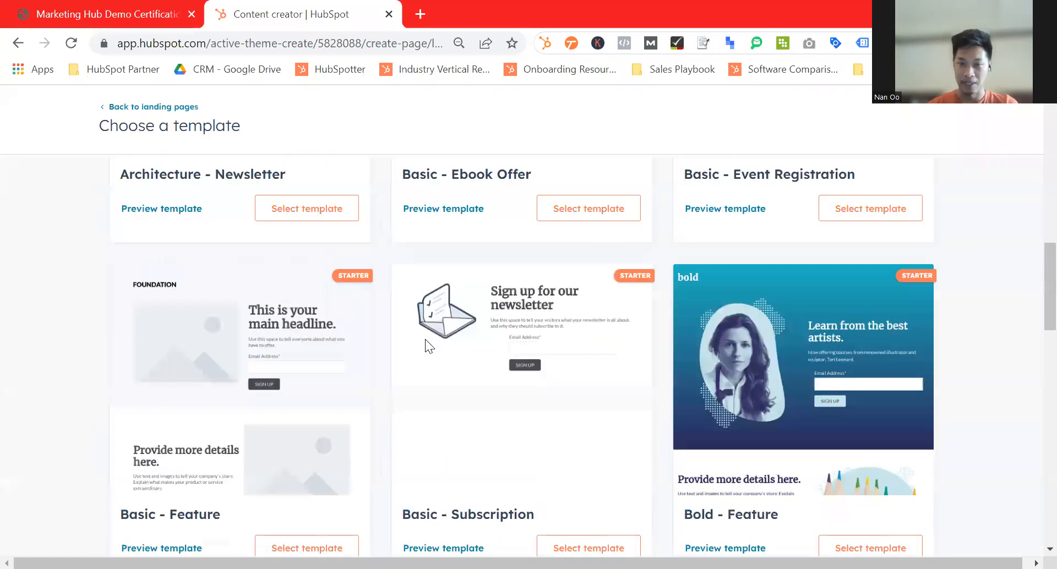
{"action": "scroll", "coordinate": [425, 339], "scroll_direction": "up", "scroll_amount": 4}
{"action": "scroll", "coordinate": [379, 329], "scroll_direction": "up", "scroll_amount": 1}
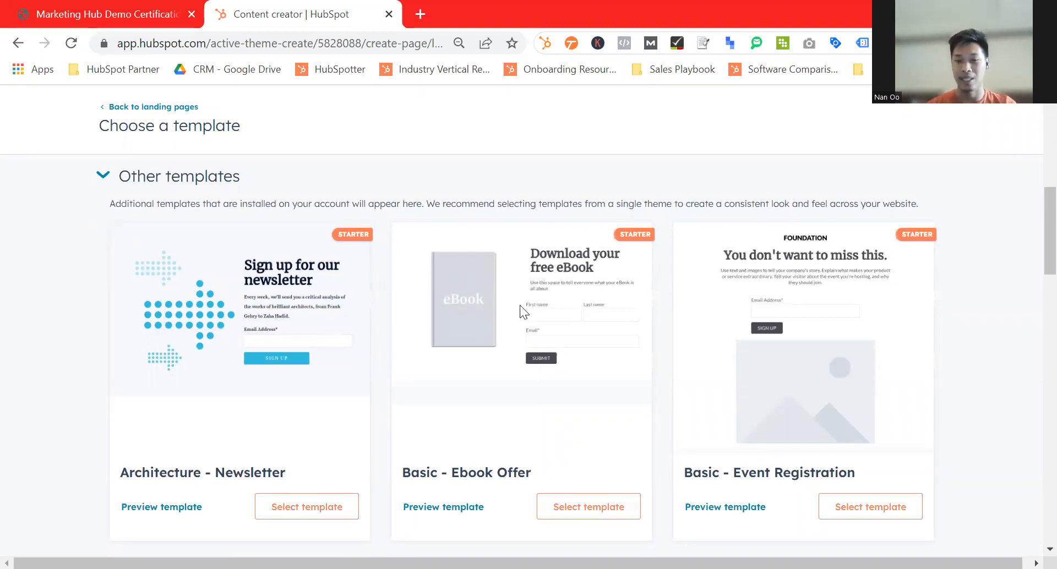
{"action": "left_click", "coordinate": [543, 504]}
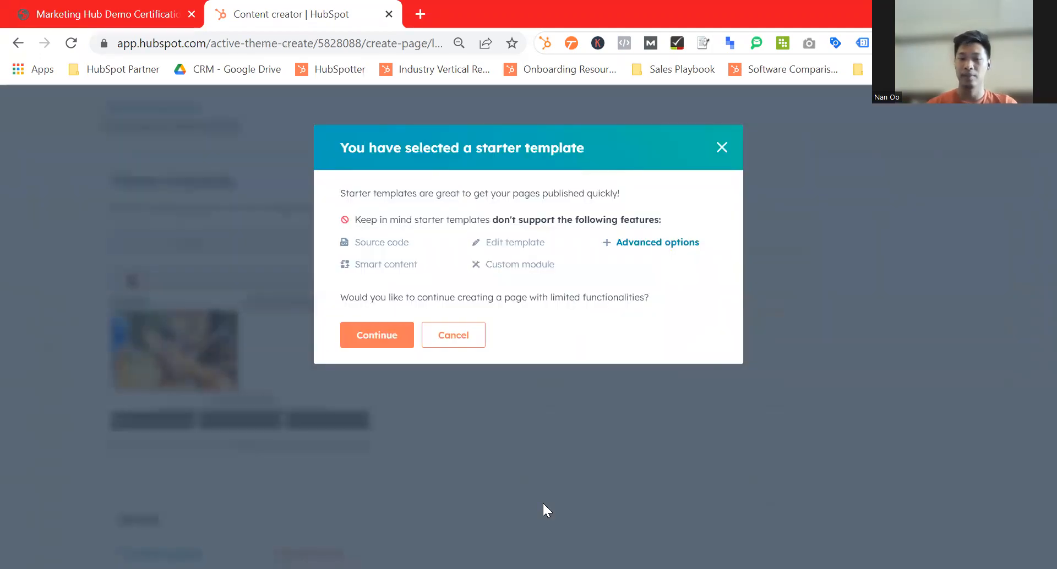
{"action": "left_click", "coordinate": [376, 347]}
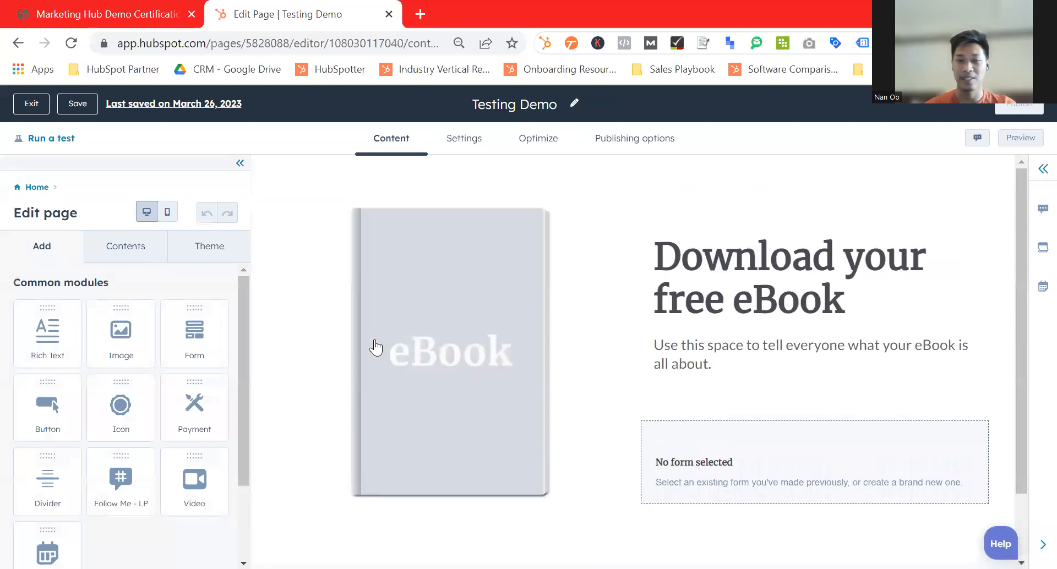
Step: Replace the landing page's main heading with "Download our Ebook"
{"action": "left_click", "coordinate": [675, 296]}
{"action": "triple_click", "coordinate": [675, 297]}
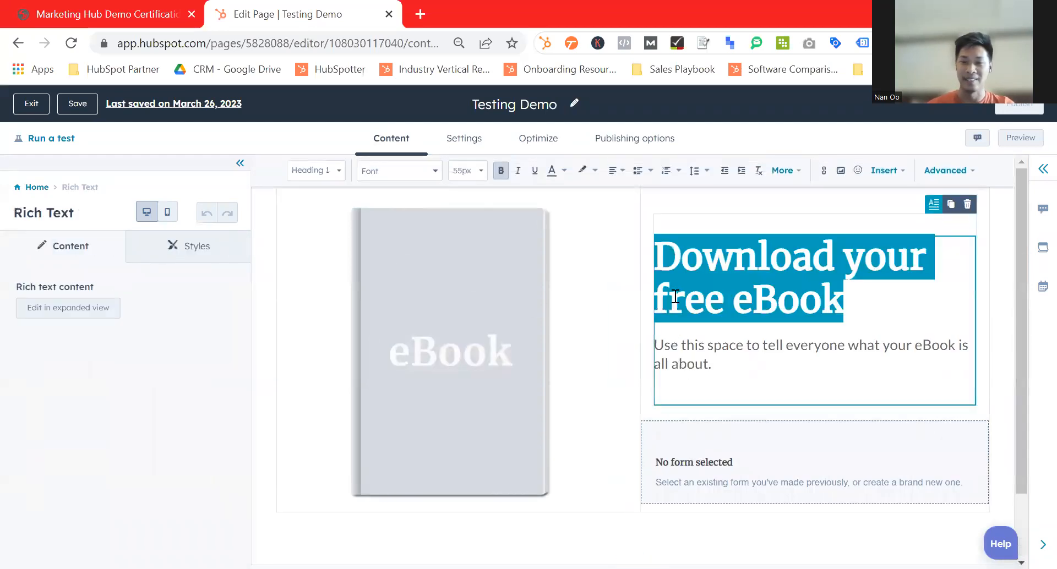
{"action": "type", "text": "Download"}
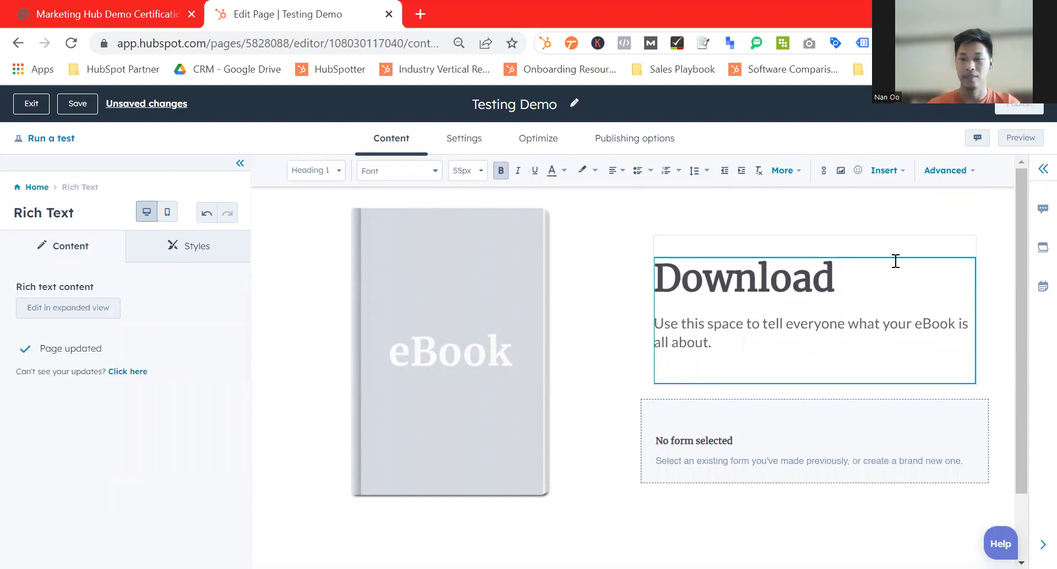
{"action": "type", "text": " our Ebook"}
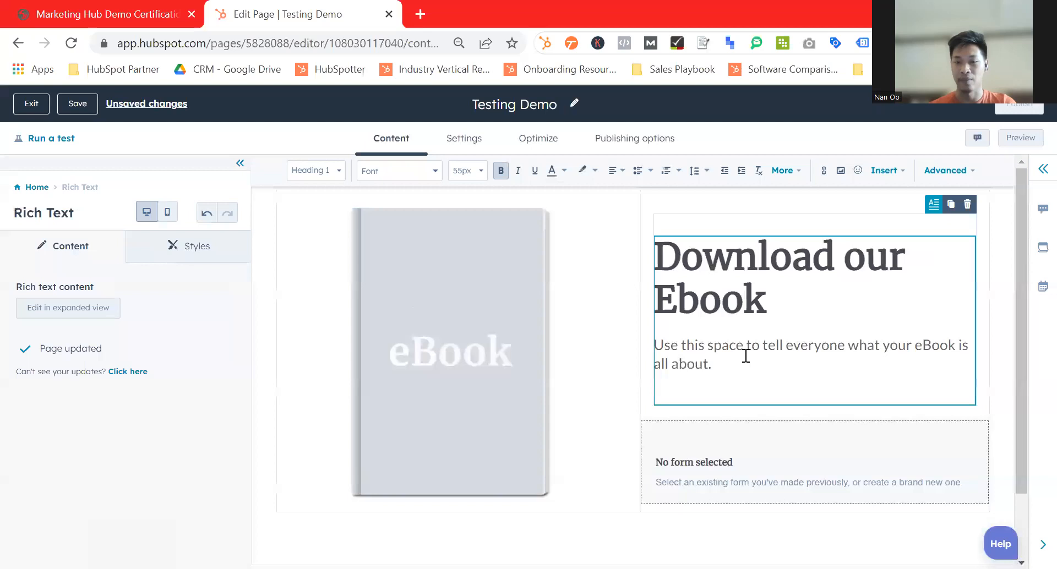
{"action": "triple_click", "coordinate": [715, 359]}
{"action": "left_click", "coordinate": [624, 422]}
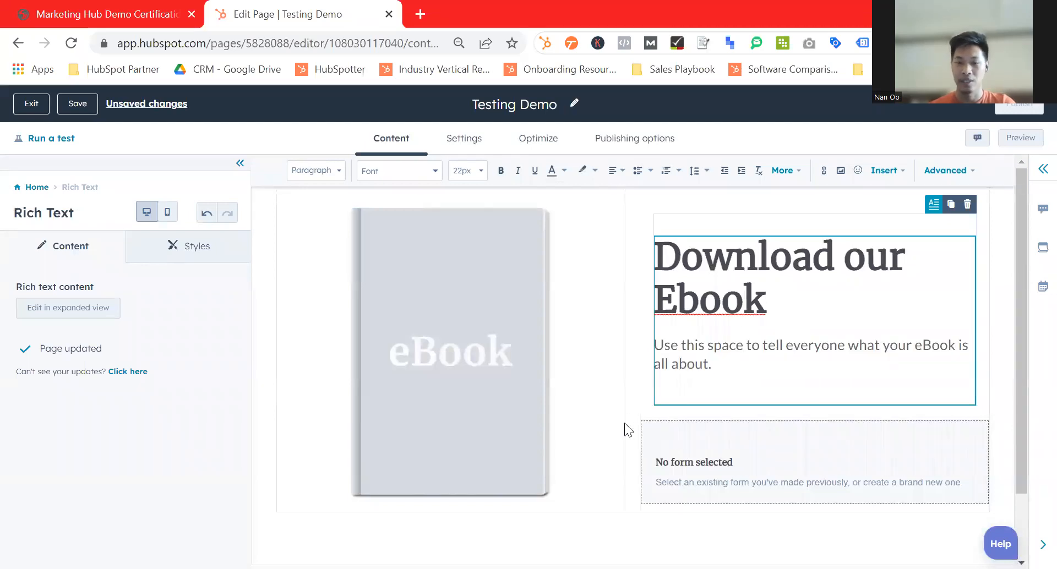
Step: Assign the existing Member Registration Form to the empty form module below the heading text
{"action": "left_click", "coordinate": [683, 384]}
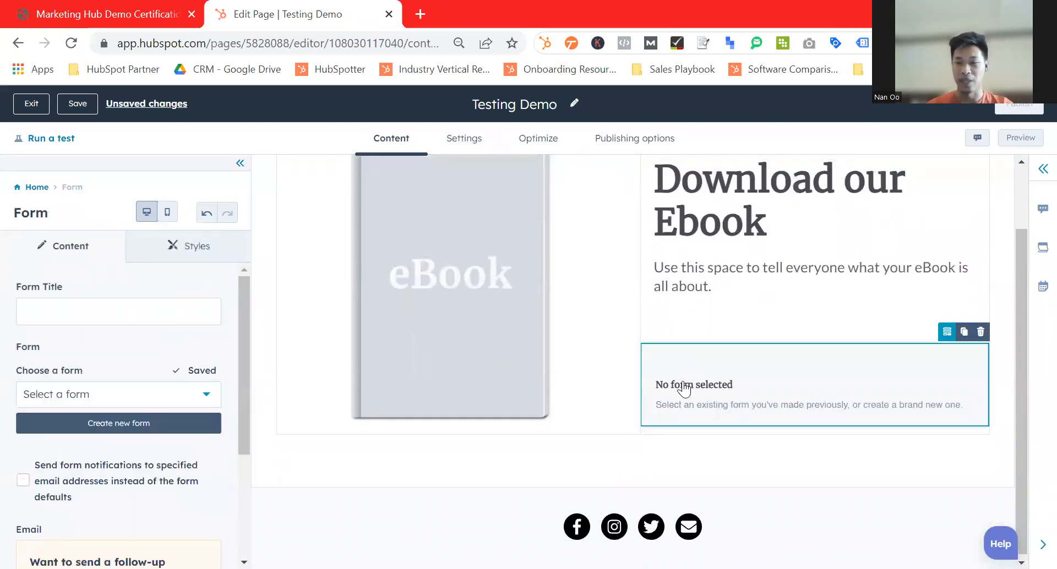
{"action": "left_click", "coordinate": [61, 317]}
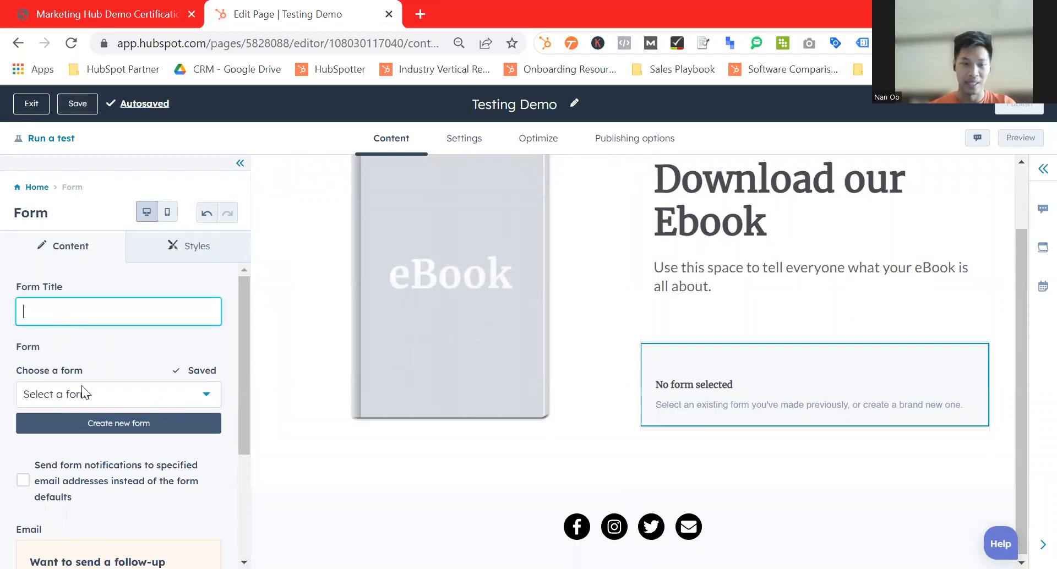
{"action": "left_click", "coordinate": [76, 399]}
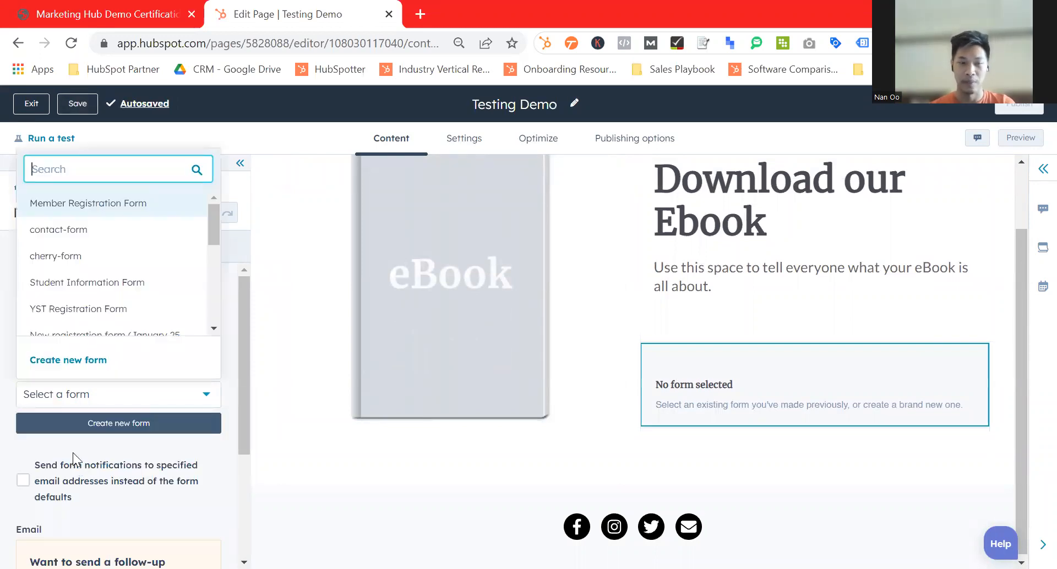
{"action": "left_click", "coordinate": [80, 208]}
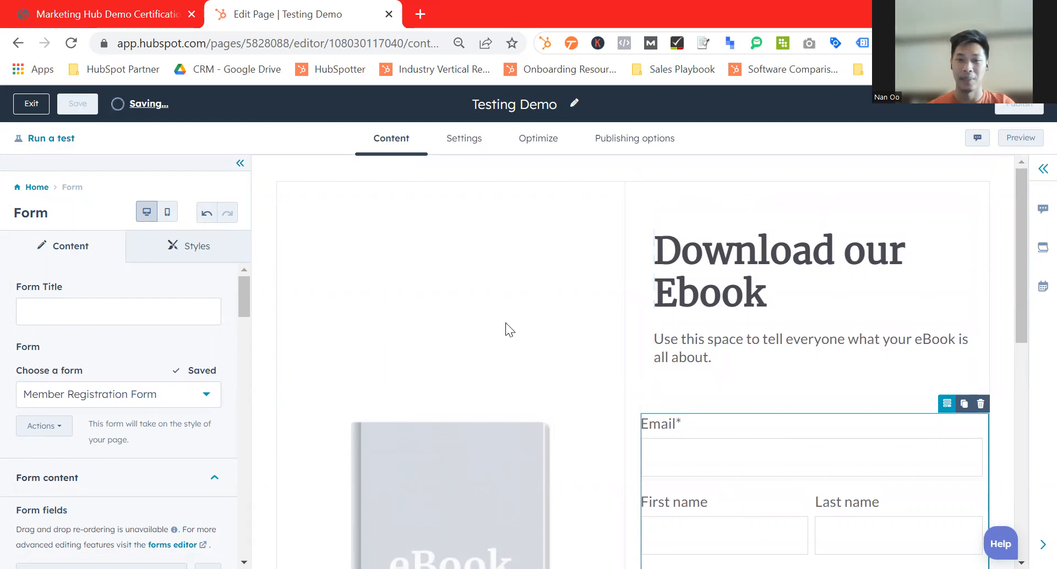
{"action": "scroll", "coordinate": [506, 324], "scroll_direction": "down", "scroll_amount": 5}
{"action": "scroll", "coordinate": [524, 333], "scroll_direction": "up", "scroll_amount": 5}
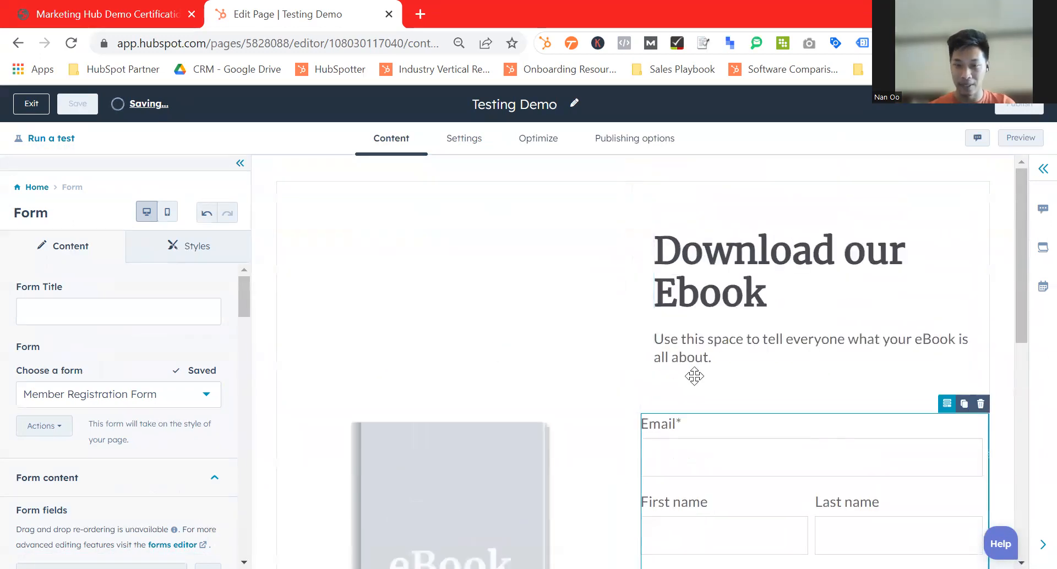
Step: Set the landing page's title to "Digital Marketing Tips Ebook" in its settings and check the content slug
{"action": "left_click", "coordinate": [464, 144]}
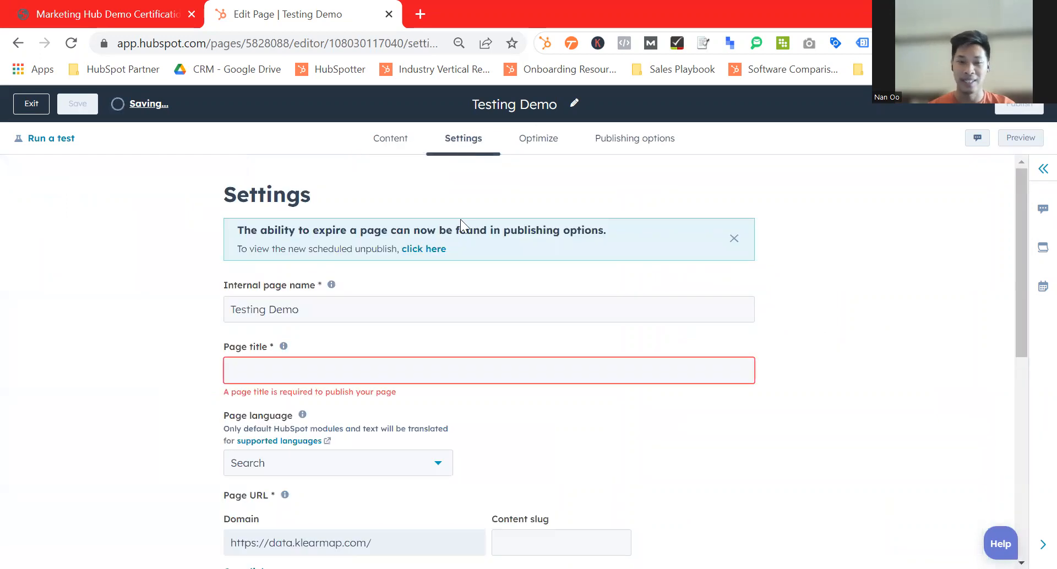
{"action": "left_click", "coordinate": [321, 373]}
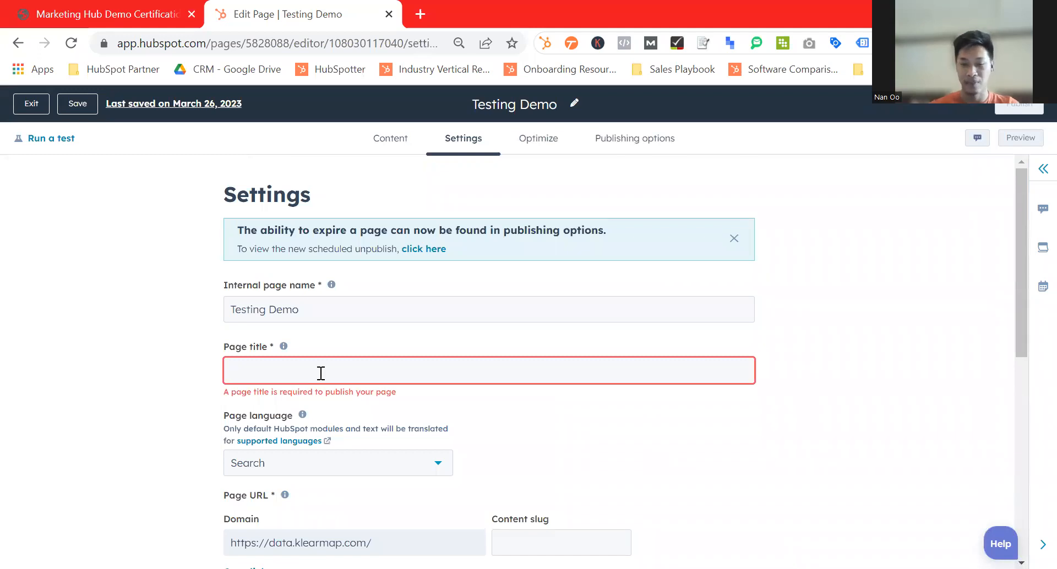
{"action": "type", "text": "Digi"}
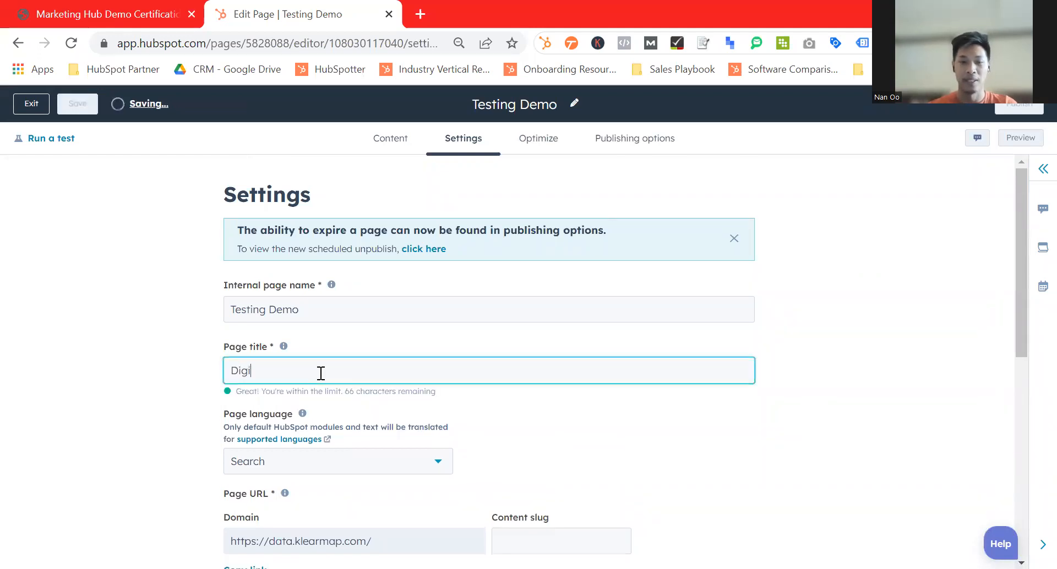
{"action": "type", "text": "tal Marketing Tips Ebook"}
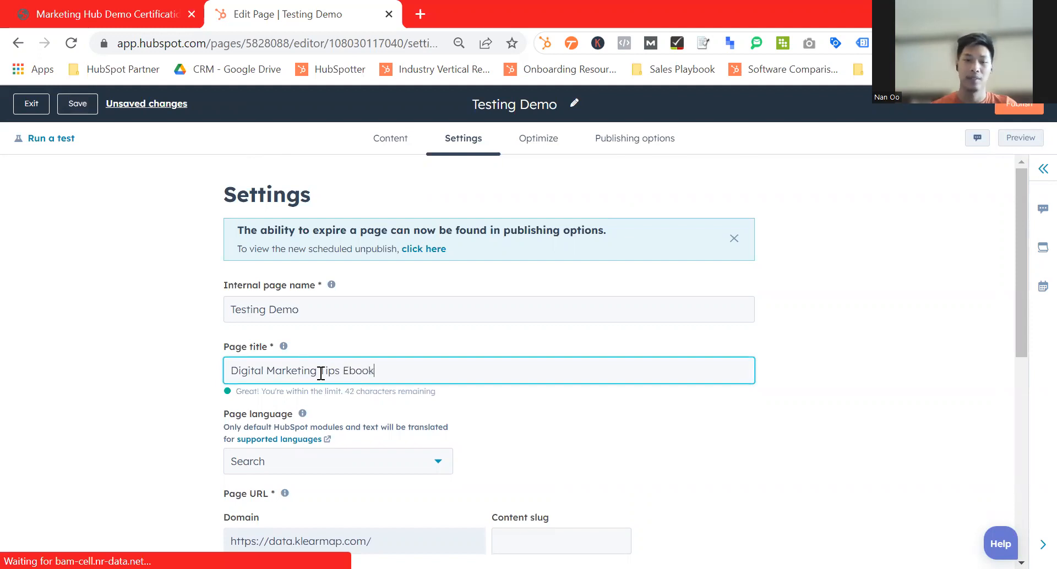
{"action": "scroll", "coordinate": [320, 372], "scroll_direction": "down", "scroll_amount": 4}
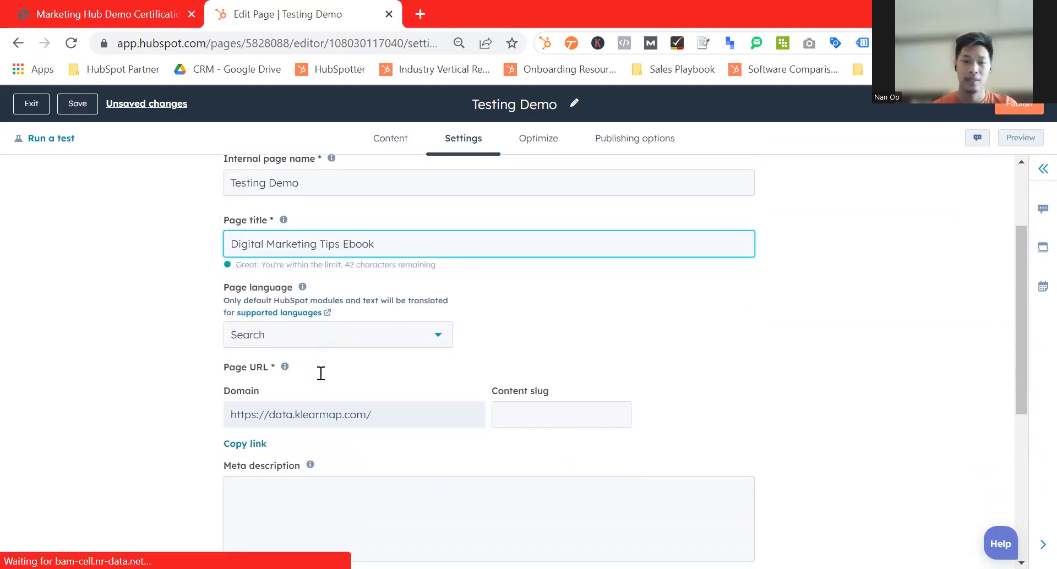
{"action": "left_click", "coordinate": [265, 379]}
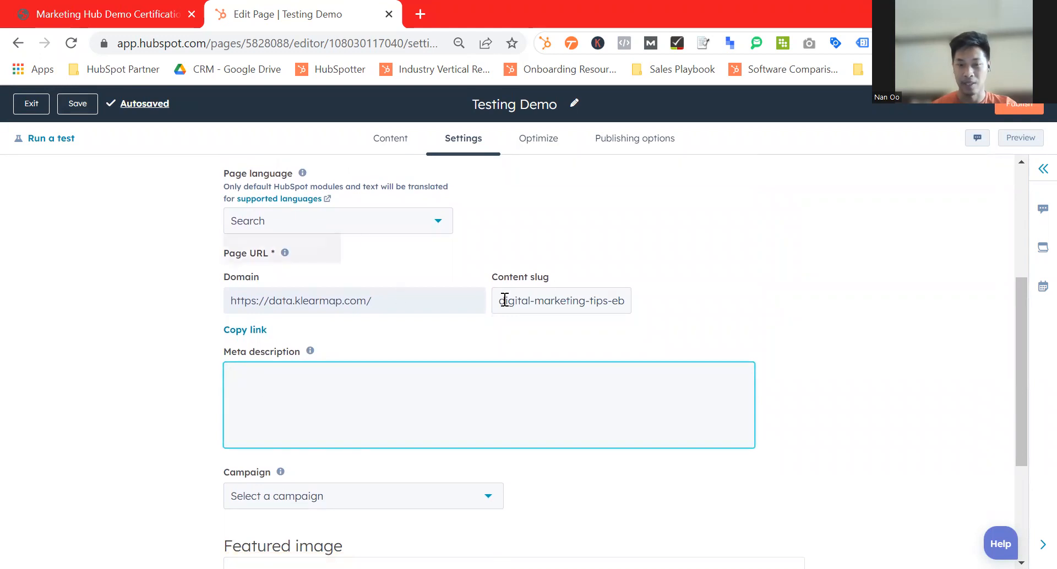
{"action": "left_click", "coordinate": [544, 298]}
{"action": "left_click", "coordinate": [736, 326]}
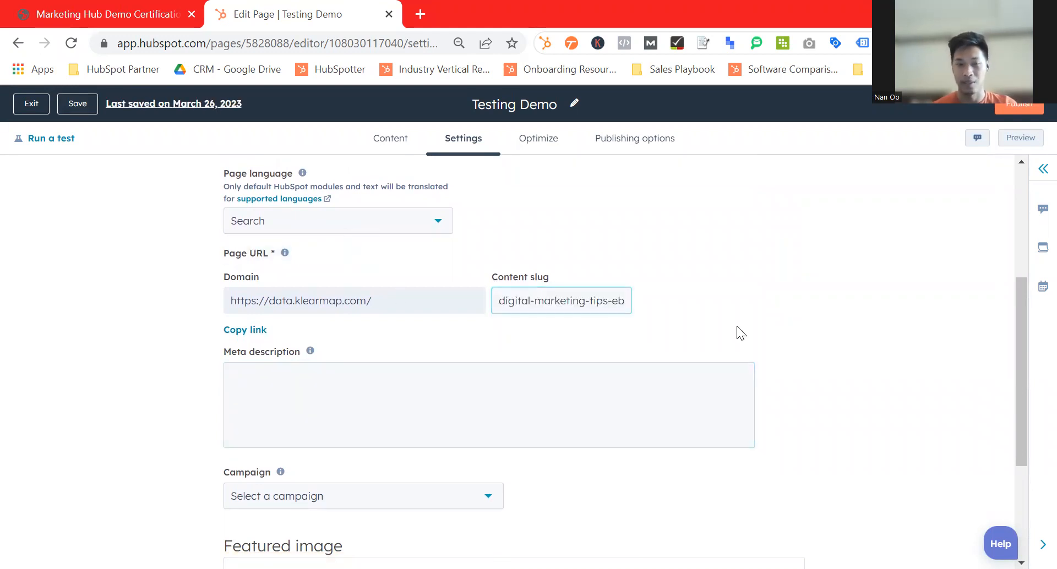
Step: Associate the landing page with the campaign "Test Campaign"
{"action": "scroll", "coordinate": [737, 326], "scroll_direction": "down", "scroll_amount": 3}
{"action": "left_click", "coordinate": [415, 345]}
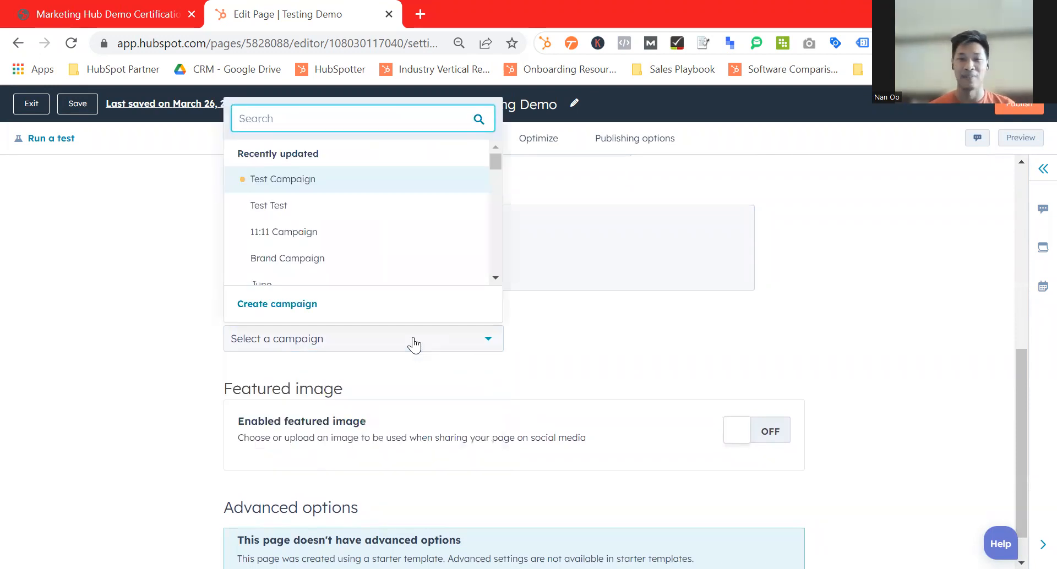
{"action": "left_click", "coordinate": [344, 179]}
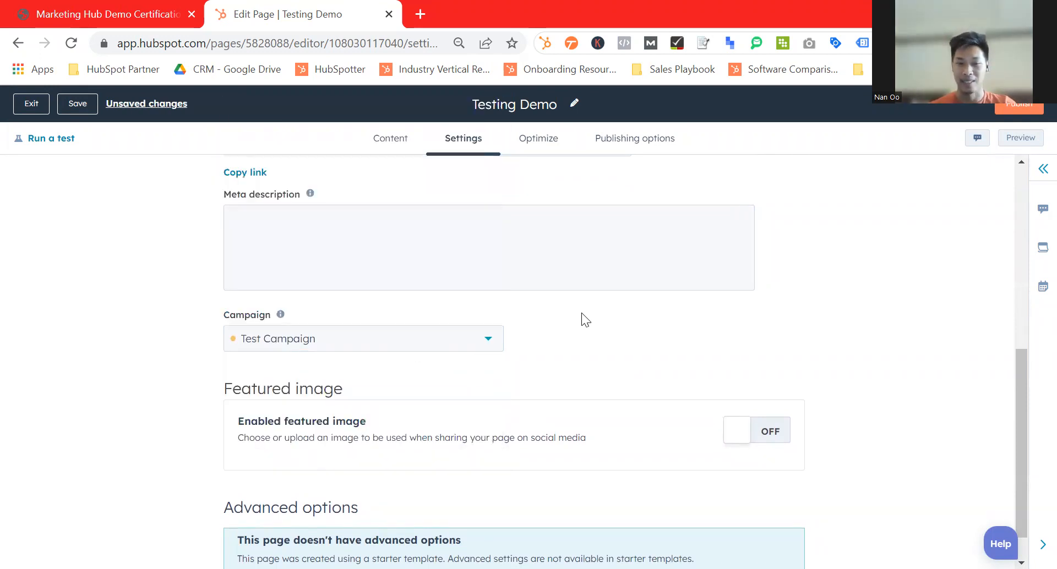
Step: Enable the page's featured image and choose the recent photo of the two white dogs
{"action": "scroll", "coordinate": [581, 312], "scroll_direction": "down", "scroll_amount": 1}
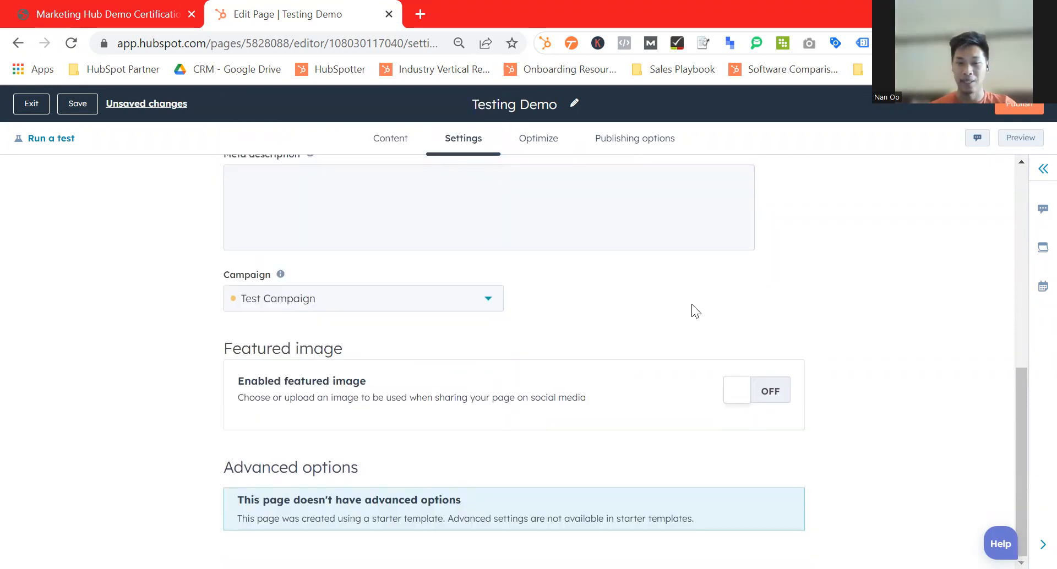
{"action": "left_click", "coordinate": [756, 403]}
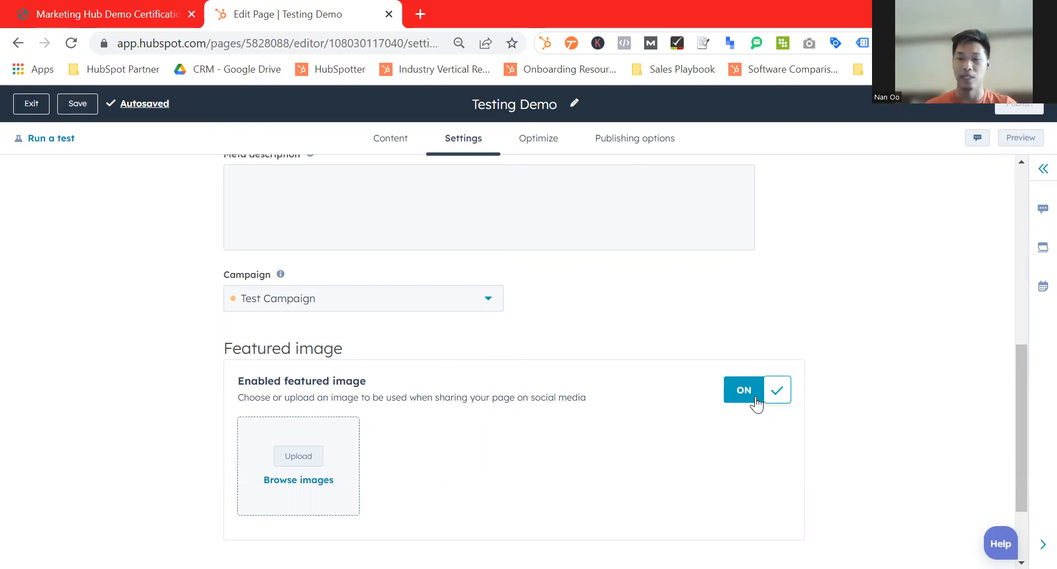
{"action": "scroll", "coordinate": [264, 449], "scroll_direction": "down", "scroll_amount": 2}
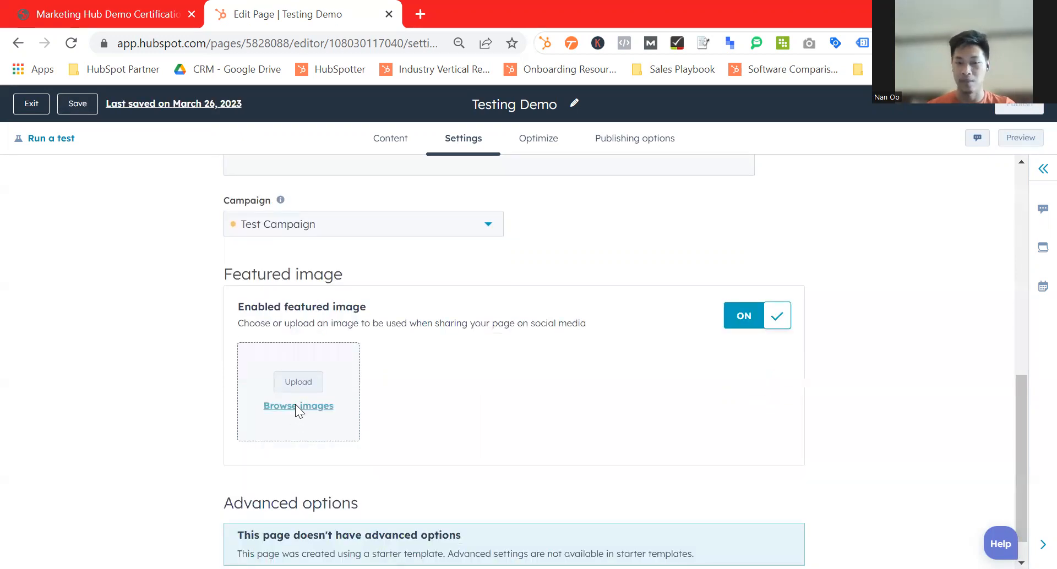
{"action": "left_click", "coordinate": [298, 407]}
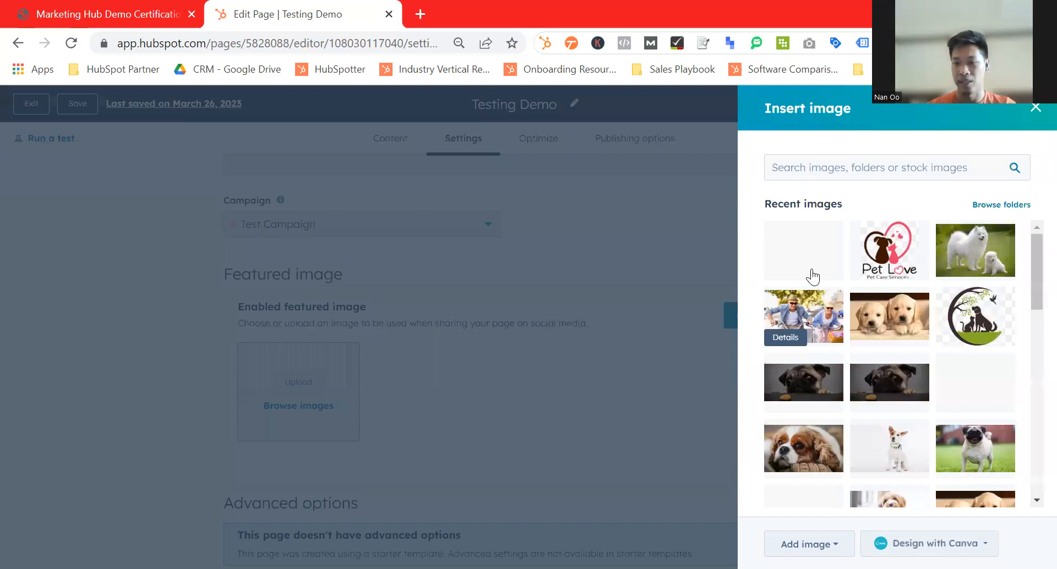
{"action": "left_click", "coordinate": [975, 251]}
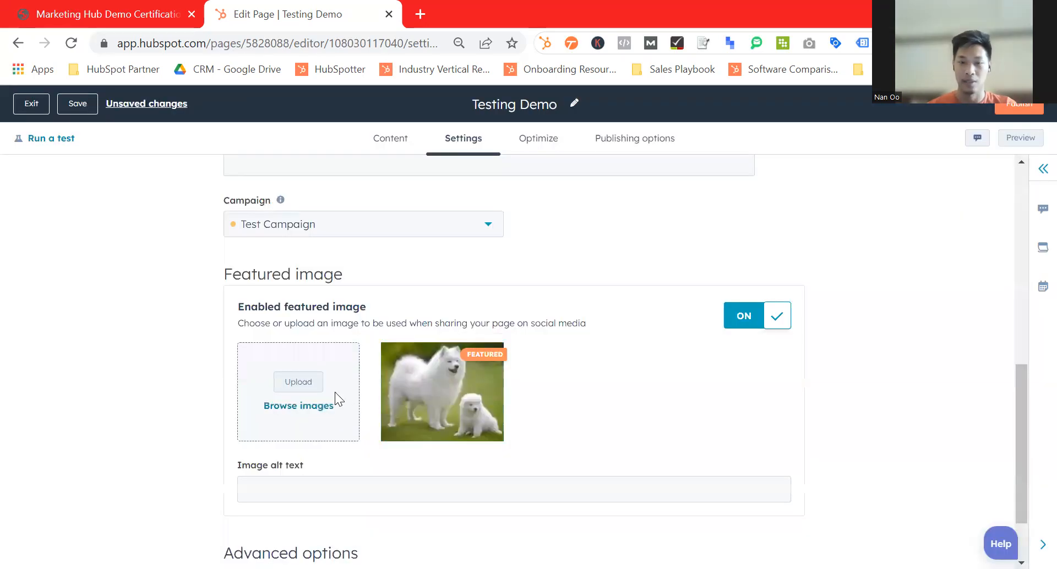
Step: Set the featured image's alt text to "dogs"
{"action": "scroll", "coordinate": [538, 385], "scroll_direction": "down", "scroll_amount": 1}
{"action": "left_click", "coordinate": [385, 504]}
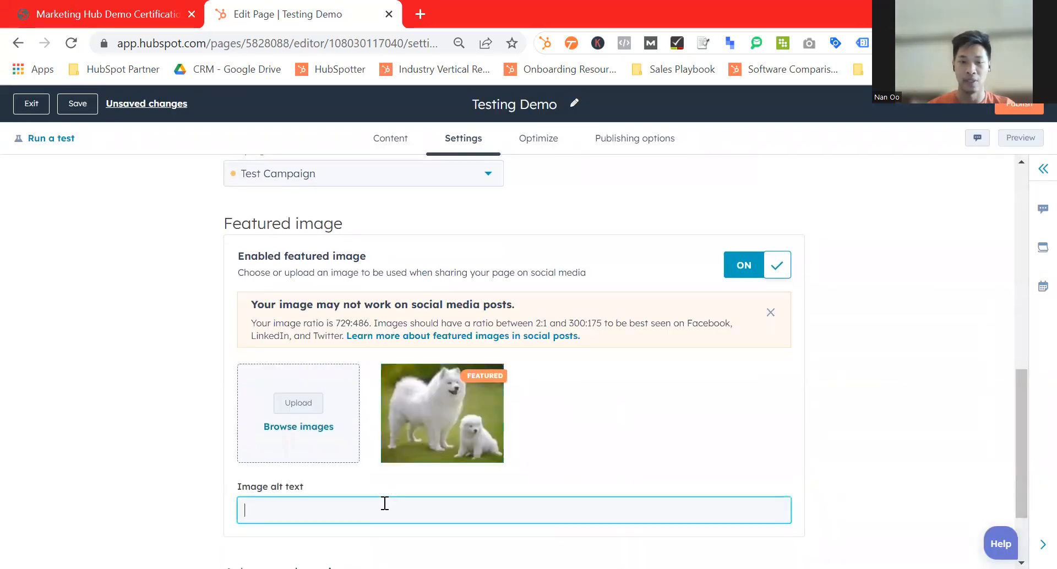
{"action": "scroll", "coordinate": [385, 503], "scroll_direction": "down", "scroll_amount": 1}
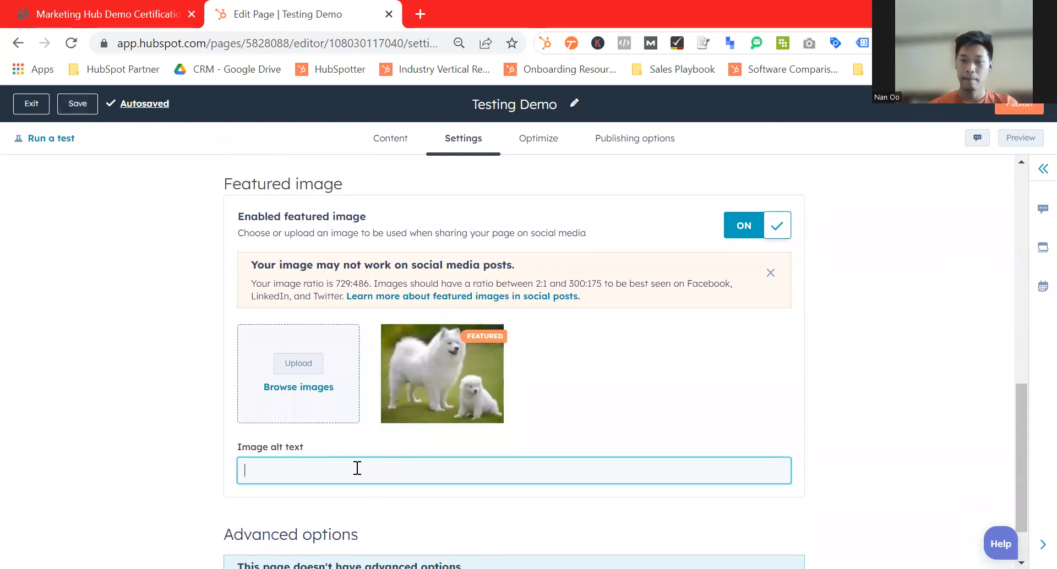
{"action": "scroll", "coordinate": [357, 468], "scroll_direction": "down", "scroll_amount": 1}
{"action": "type", "text": "digital marketi"}
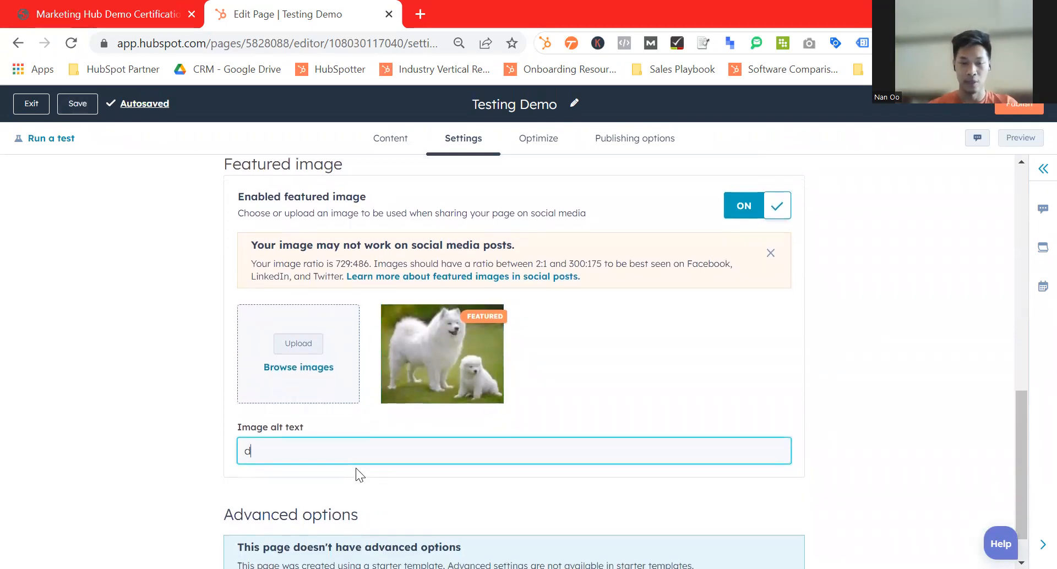
{"action": "key", "text": "BackSpace"}
{"action": "key", "text": "BackSpace"}
{"action": "key", "text": "BackSpace"}
{"action": "key", "text": "BackSpace"}
{"action": "key", "text": "BackSpace"}
{"action": "key", "text": "BackSpace"}
{"action": "key", "text": "BackSpace"}
{"action": "key", "text": "BackSpace"}
{"action": "key", "text": "BackSpace"}
{"action": "key", "text": "BackSpace"}
{"action": "key", "text": "BackSpace"}
{"action": "key", "text": "BackSpace"}
{"action": "key", "text": "BackSpace"}
{"action": "key", "text": "BackSpace"}
{"action": "key", "text": "BackSpace"}
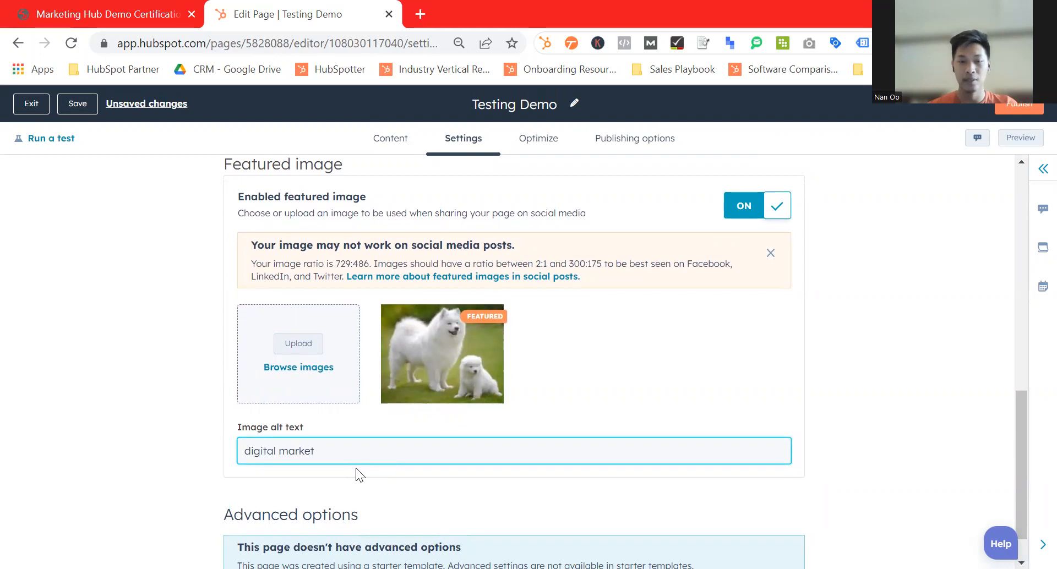
{"action": "type", "text": "dogs"}
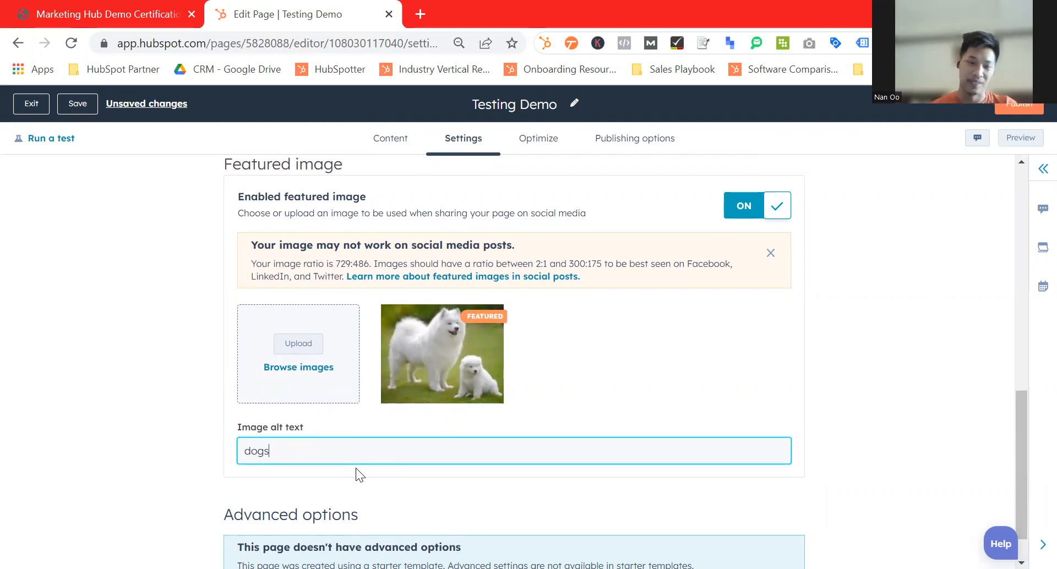
{"action": "scroll", "coordinate": [355, 468], "scroll_direction": "down", "scroll_amount": 1}
Step: Review the landing page's SEO recommendations, including the meta description checks, and its publishing options
{"action": "scroll", "coordinate": [681, 392], "scroll_direction": "up", "scroll_amount": 15}
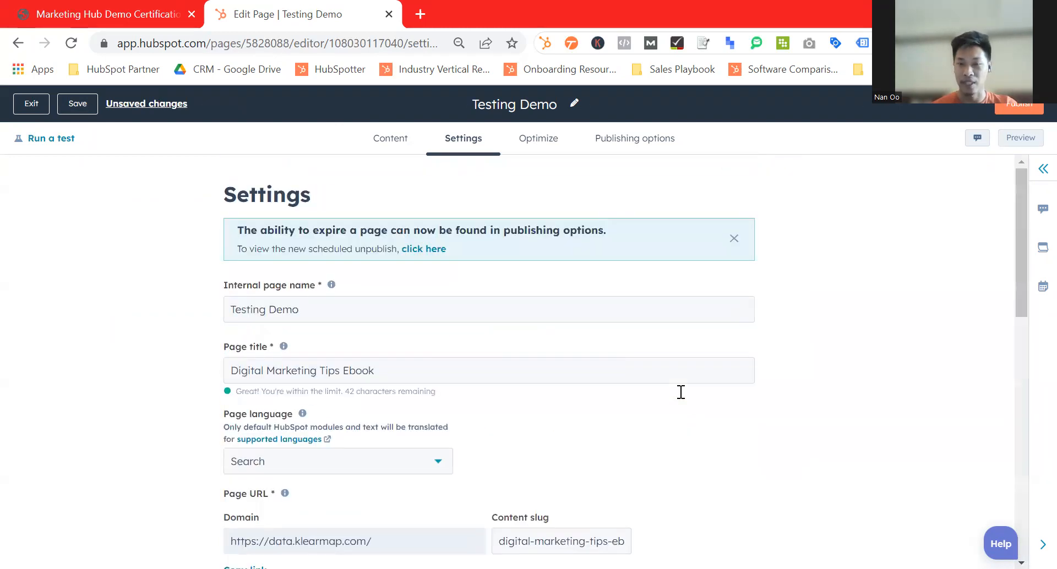
{"action": "left_click", "coordinate": [544, 144]}
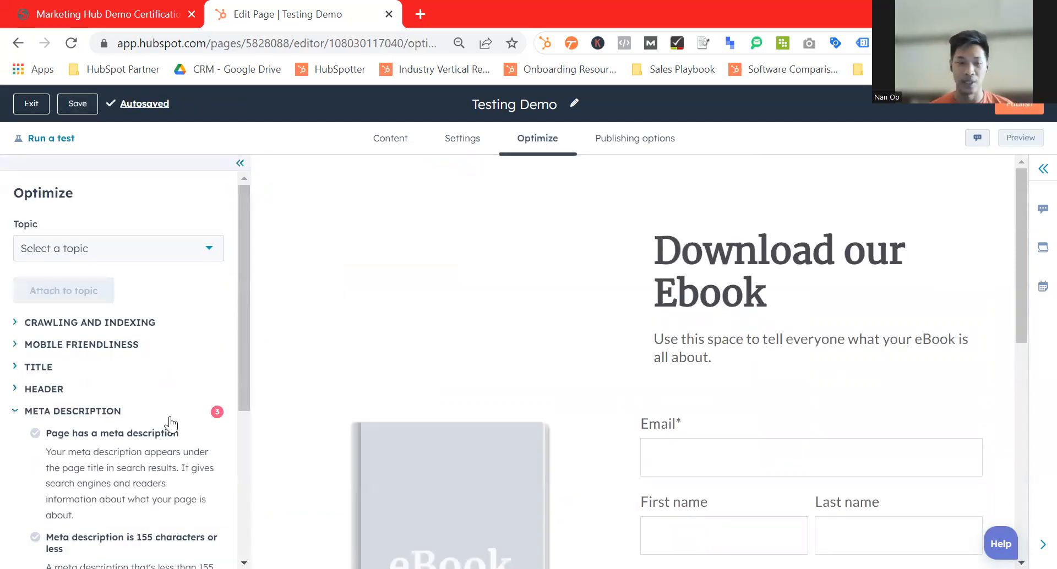
{"action": "scroll", "coordinate": [171, 424], "scroll_direction": "down", "scroll_amount": 5}
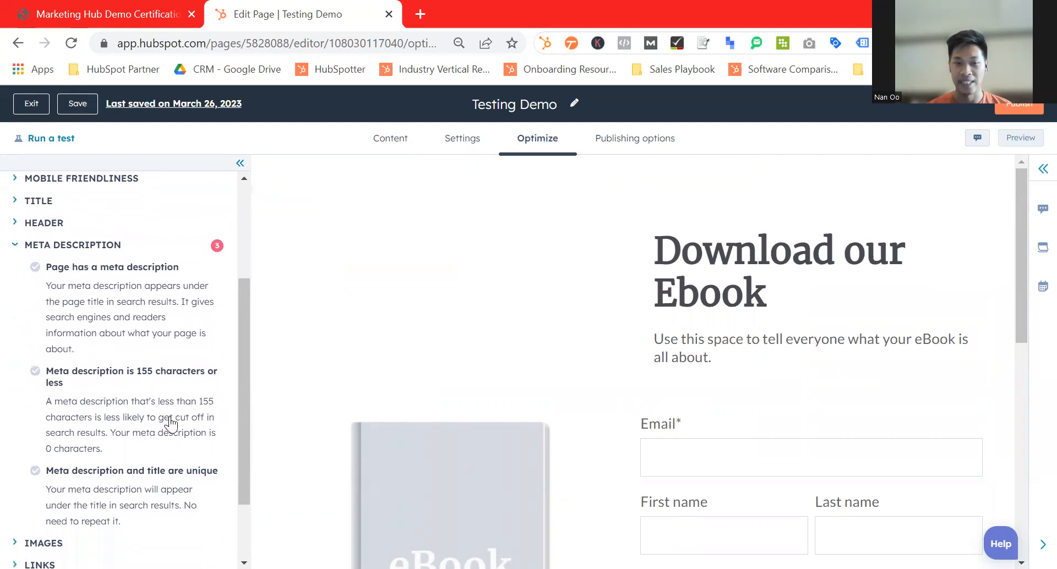
{"action": "scroll", "coordinate": [170, 417], "scroll_direction": "up", "scroll_amount": 5}
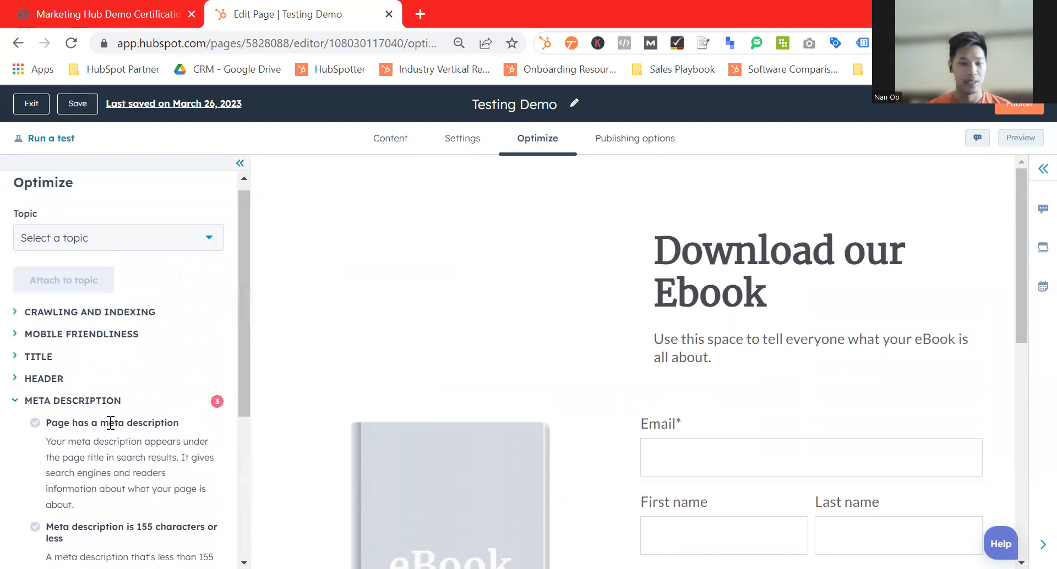
{"action": "left_click", "coordinate": [50, 405]}
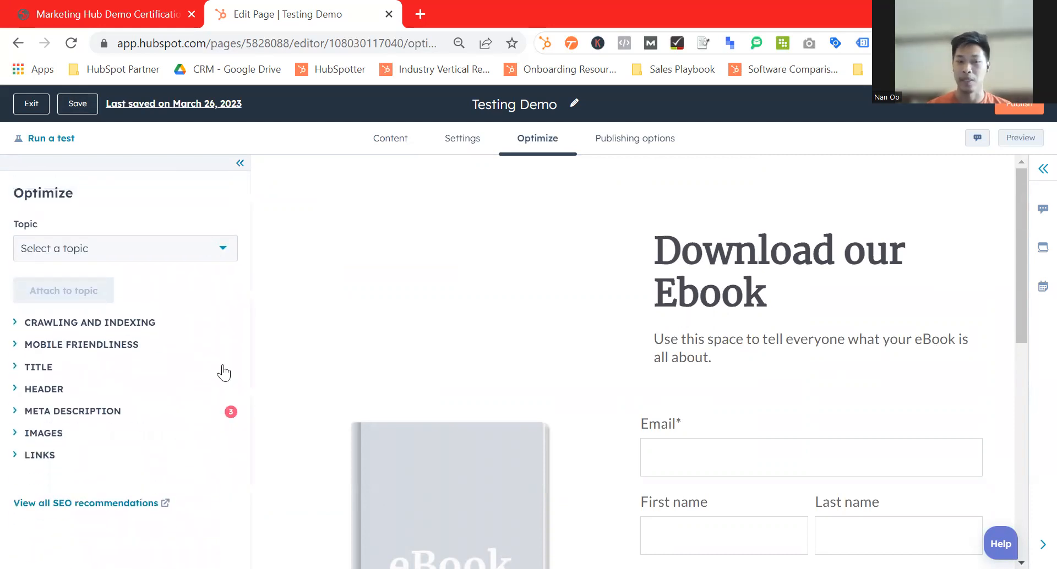
{"action": "left_click", "coordinate": [632, 142]}
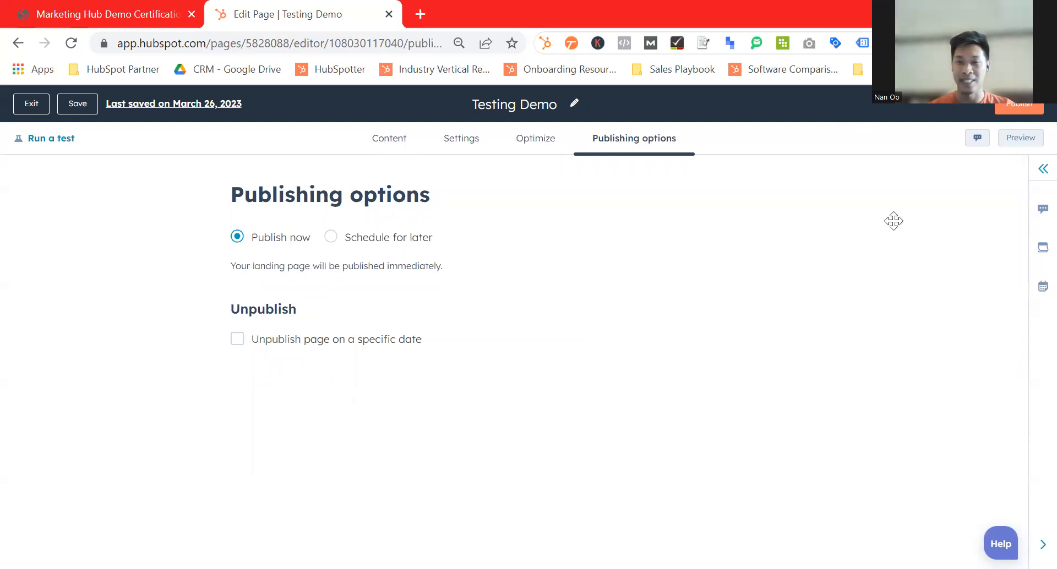
Step: Exit the landing page editor and go to the account's list of lead capture forms
{"action": "left_click", "coordinate": [37, 105]}
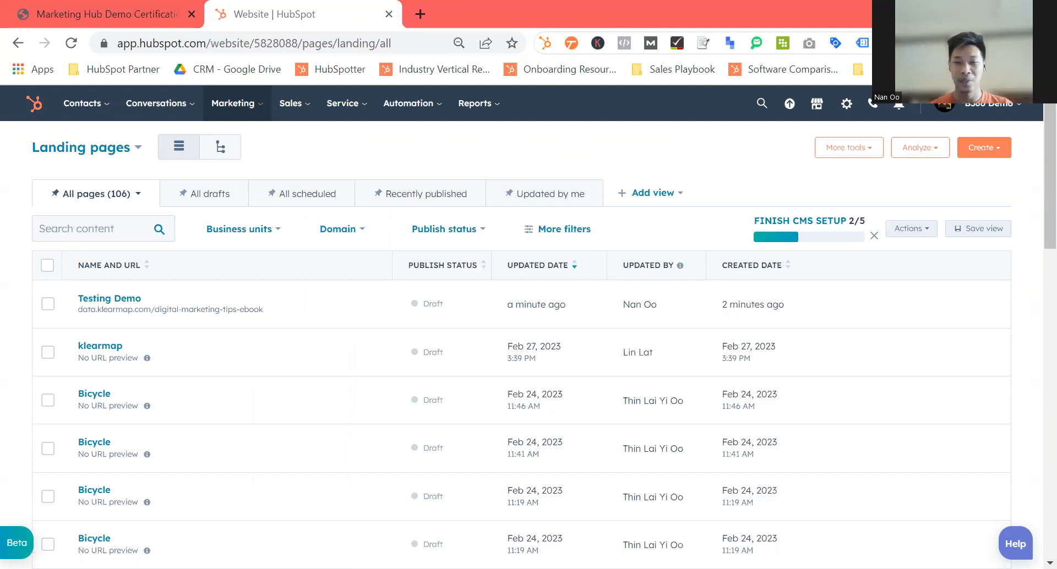
{"action": "left_click", "coordinate": [241, 116]}
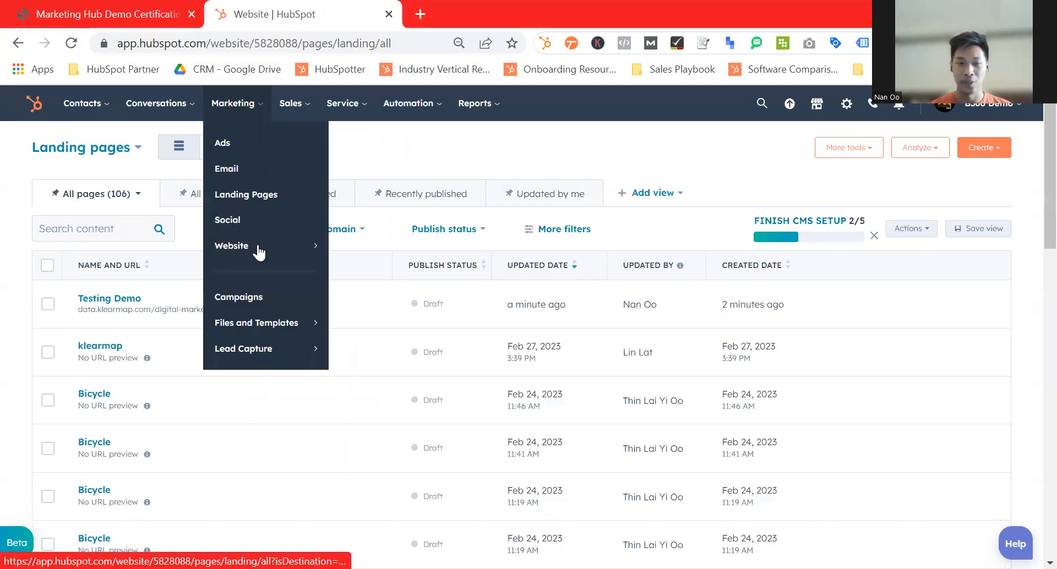
{"action": "mouse_move", "coordinate": [245, 358]}
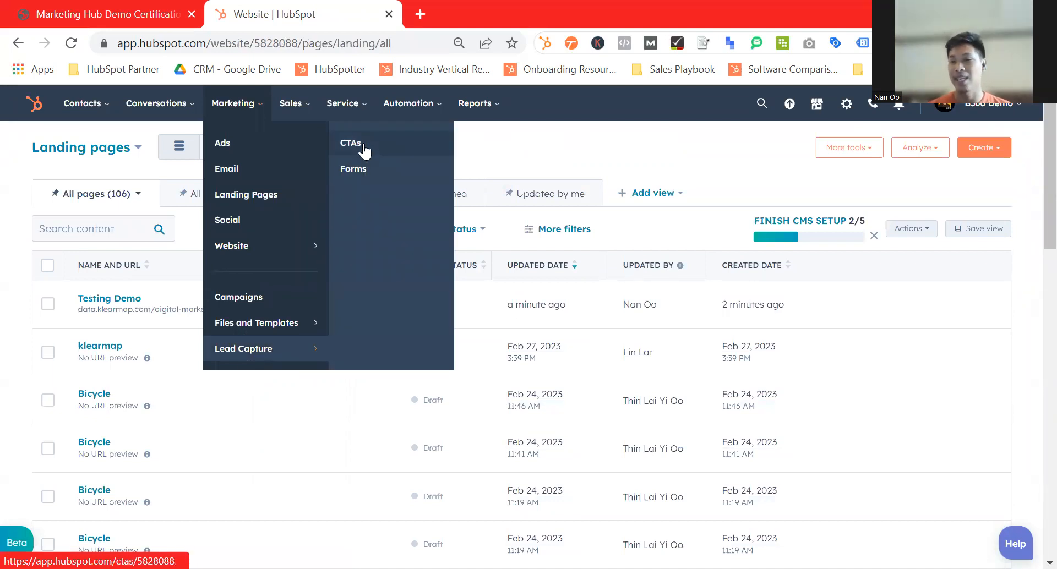
{"action": "left_click", "coordinate": [359, 170]}
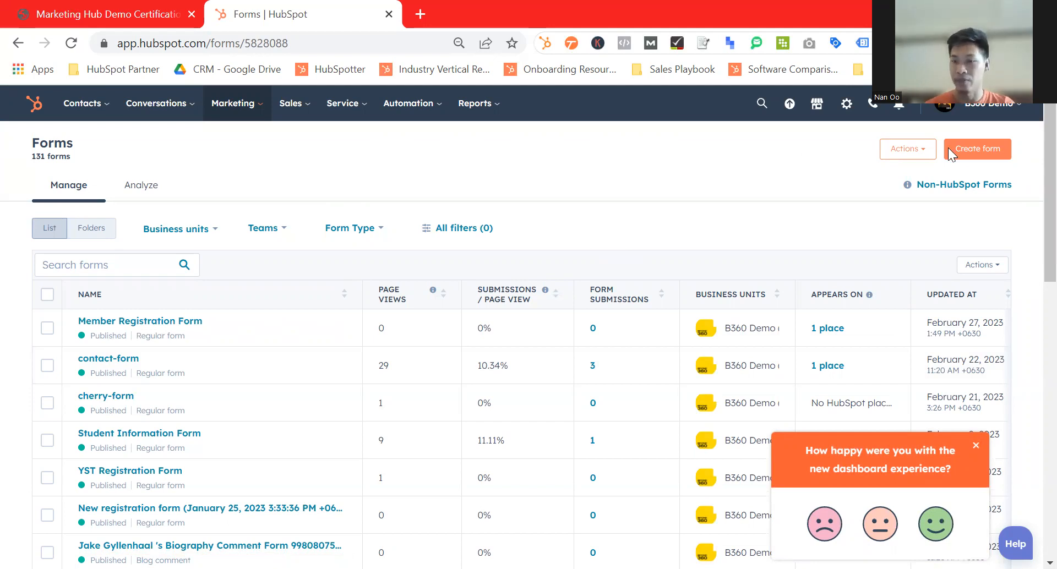
Step: Start a new form, review the available form types, and continue with the Embedded form type
{"action": "left_click", "coordinate": [973, 149]}
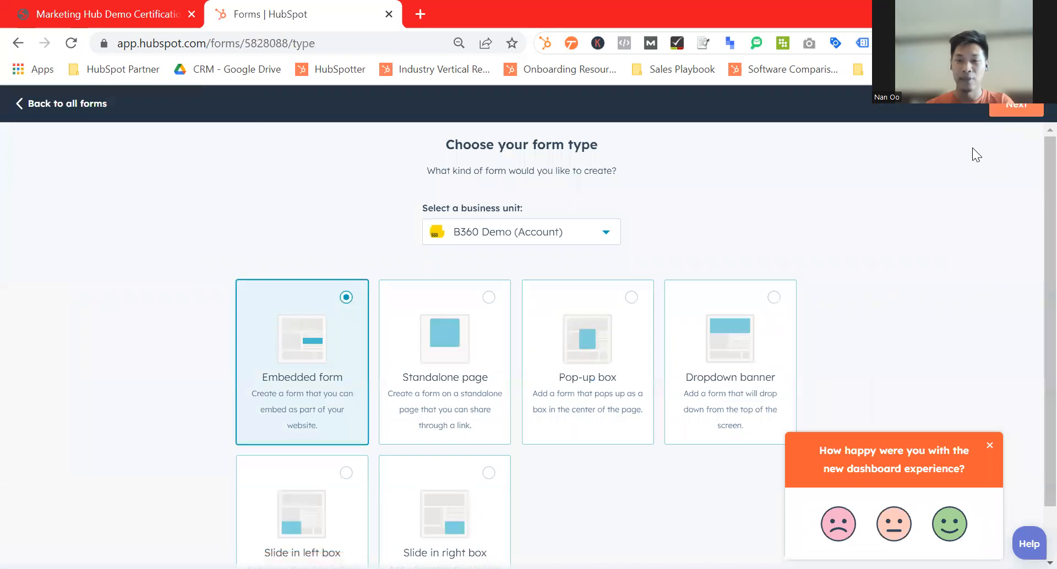
{"action": "scroll", "coordinate": [319, 238], "scroll_direction": "down", "scroll_amount": 2}
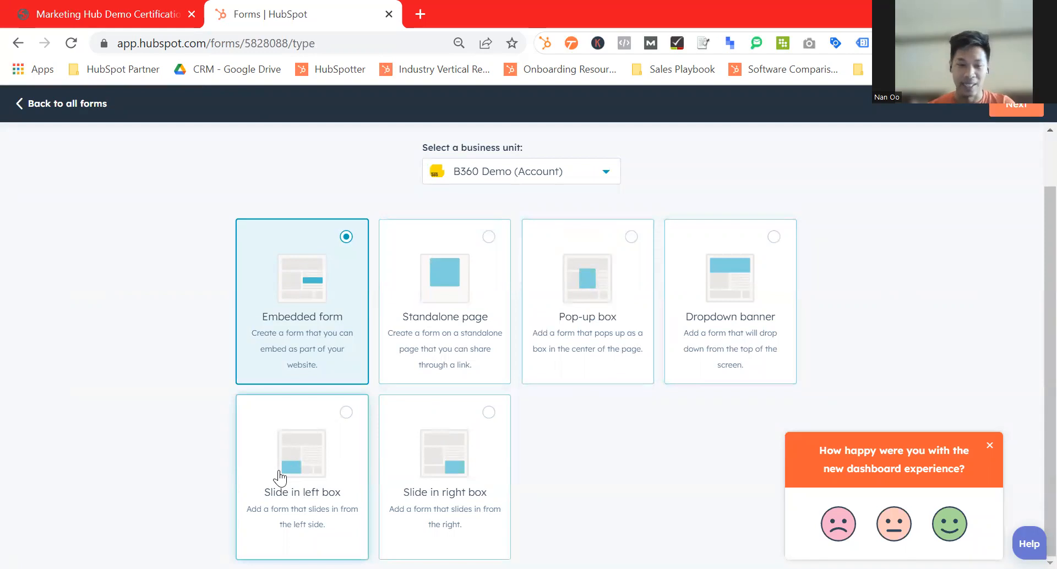
{"action": "scroll", "coordinate": [555, 461], "scroll_direction": "up", "scroll_amount": 1}
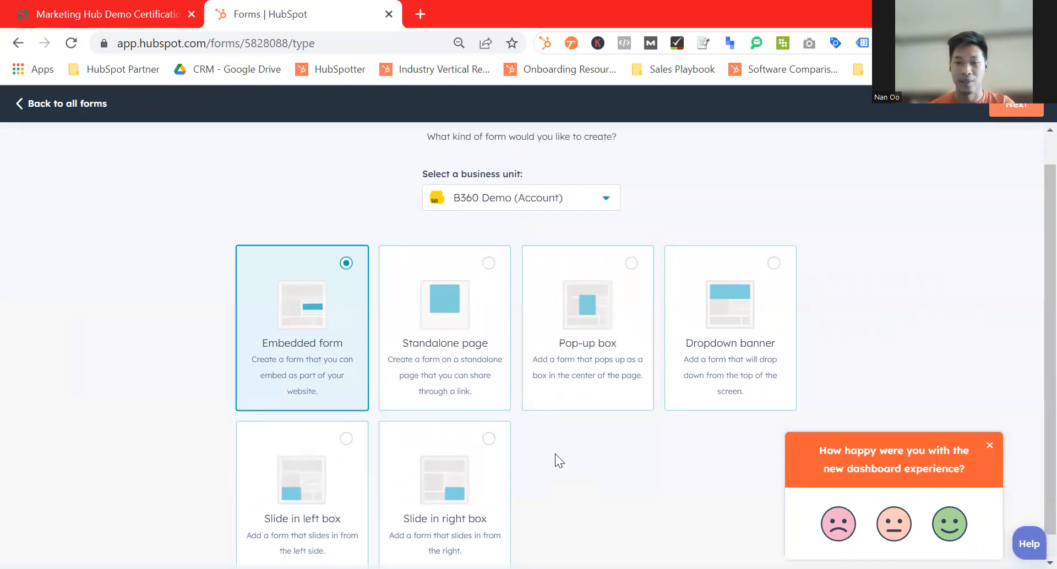
{"action": "left_click", "coordinate": [478, 351]}
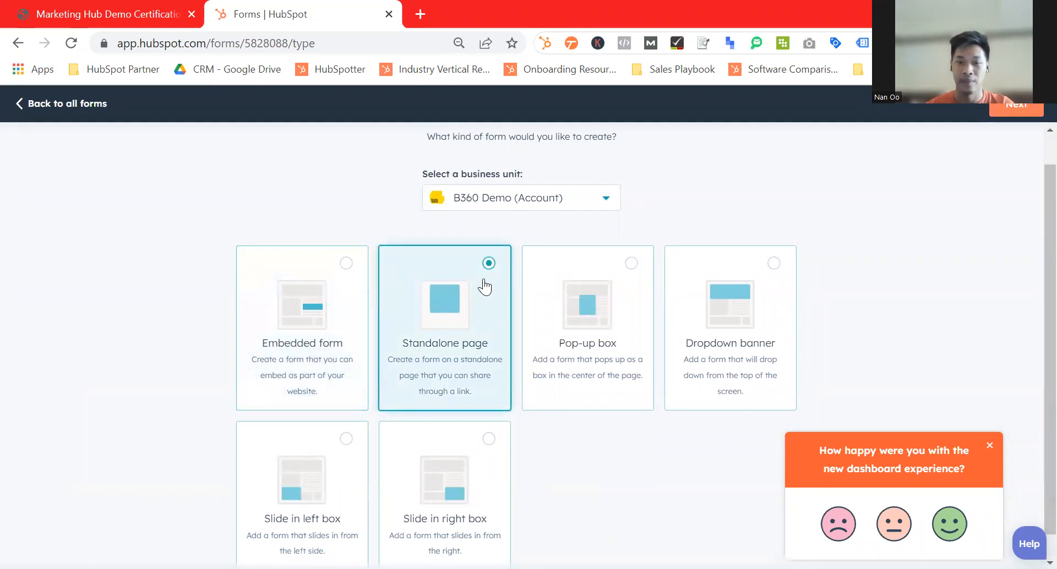
{"action": "left_click", "coordinate": [316, 363]}
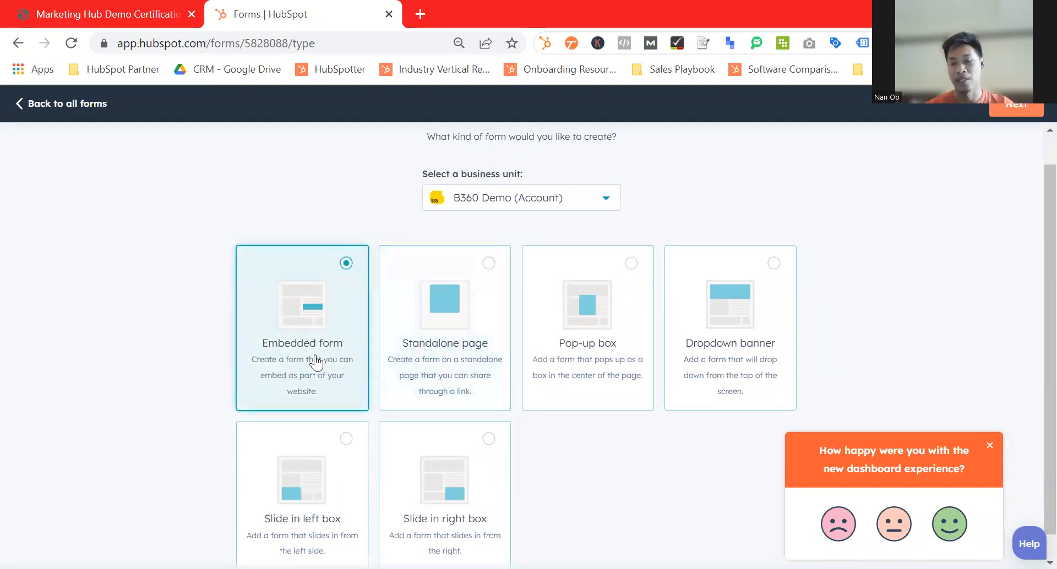
{"action": "left_click", "coordinate": [996, 105]}
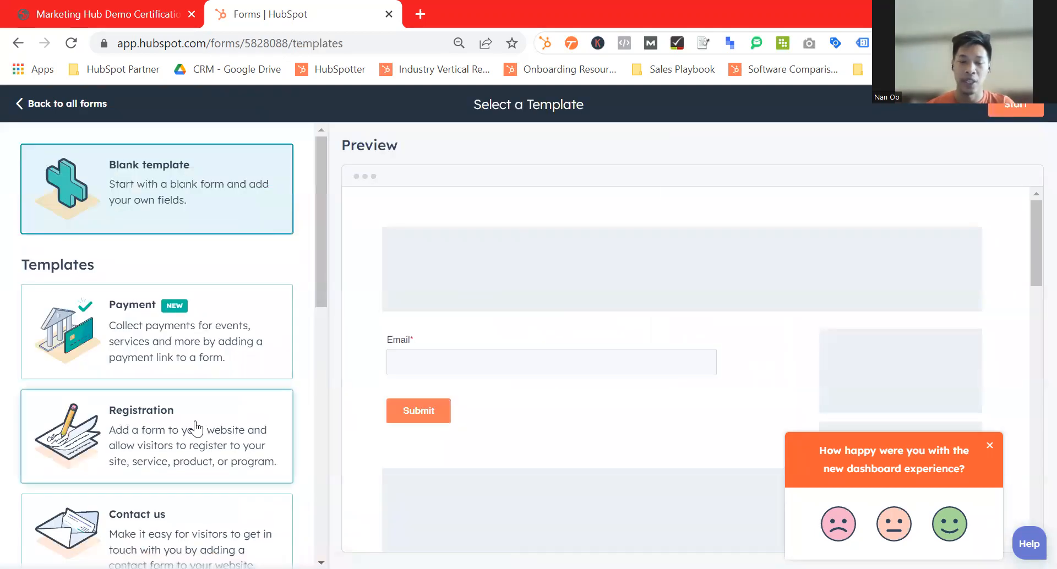
Step: Browse the form templates and create the form from the Registration template
{"action": "scroll", "coordinate": [197, 429], "scroll_direction": "down", "scroll_amount": 1}
{"action": "scroll", "coordinate": [196, 428], "scroll_direction": "down", "scroll_amount": 2}
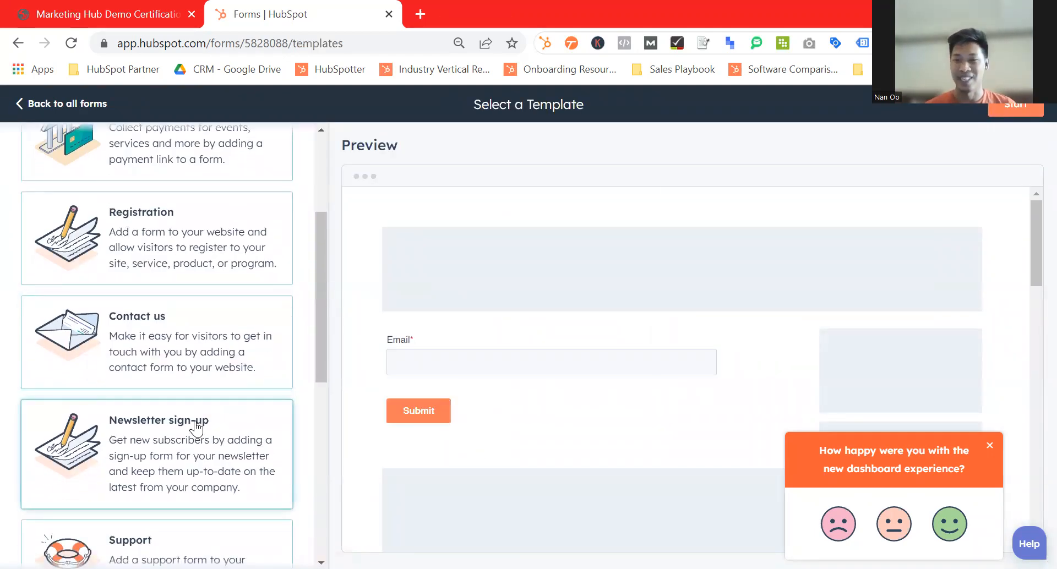
{"action": "scroll", "coordinate": [197, 429], "scroll_direction": "down", "scroll_amount": 4}
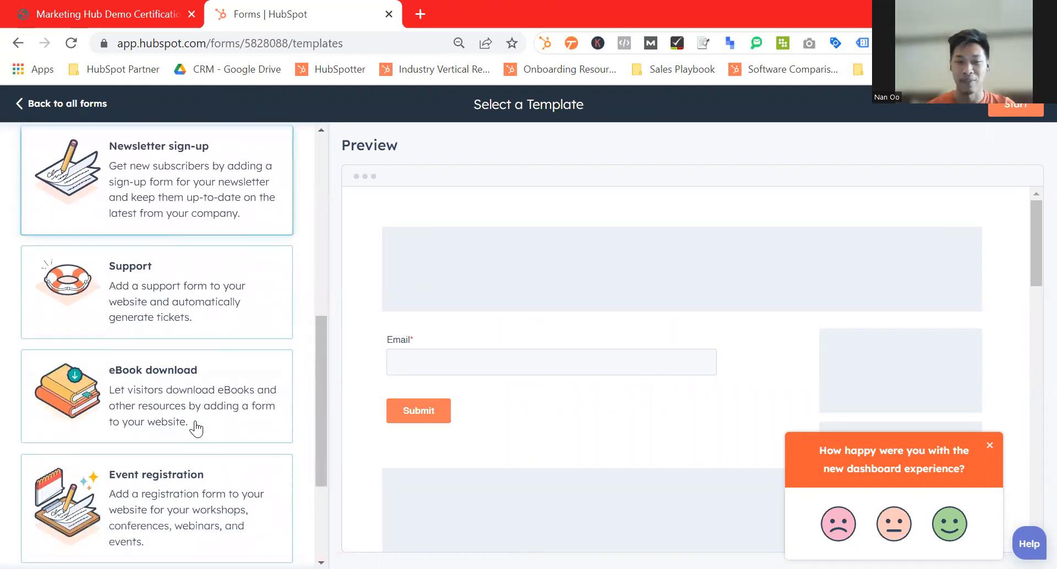
{"action": "scroll", "coordinate": [196, 428], "scroll_direction": "up", "scroll_amount": 7}
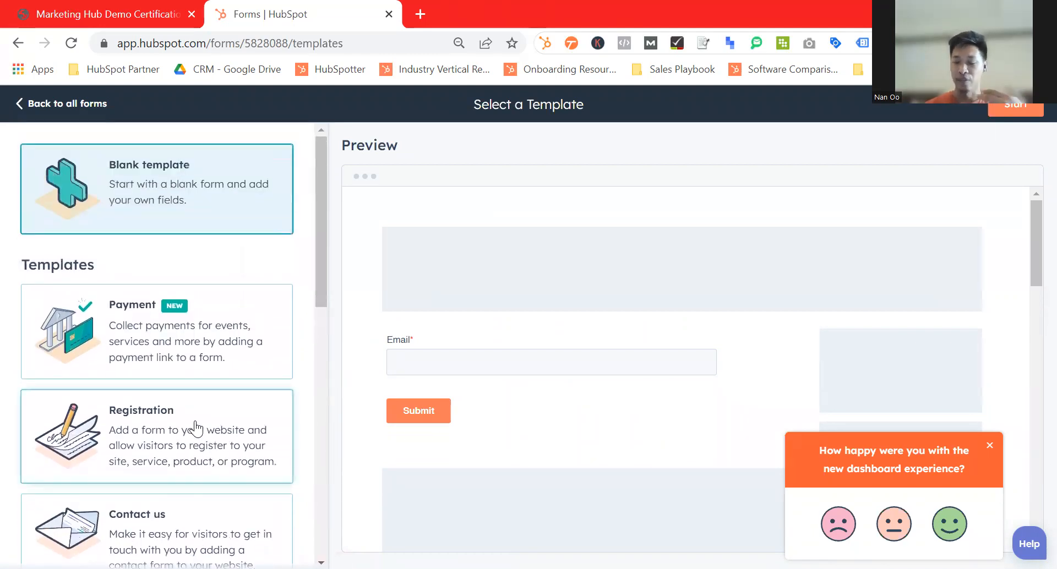
{"action": "scroll", "coordinate": [196, 428], "scroll_direction": "down", "scroll_amount": 8}
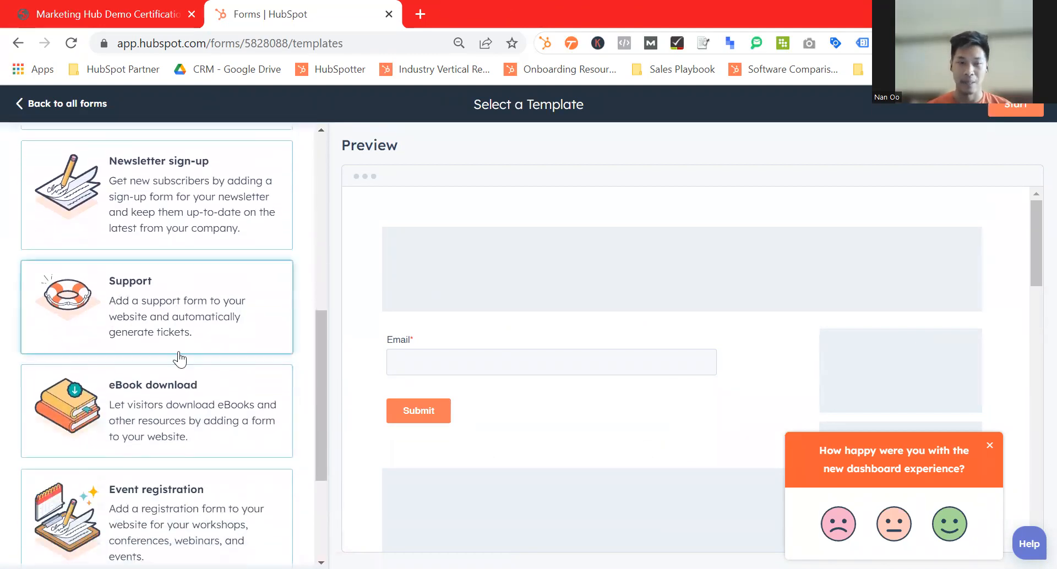
{"action": "scroll", "coordinate": [181, 356], "scroll_direction": "up", "scroll_amount": 4}
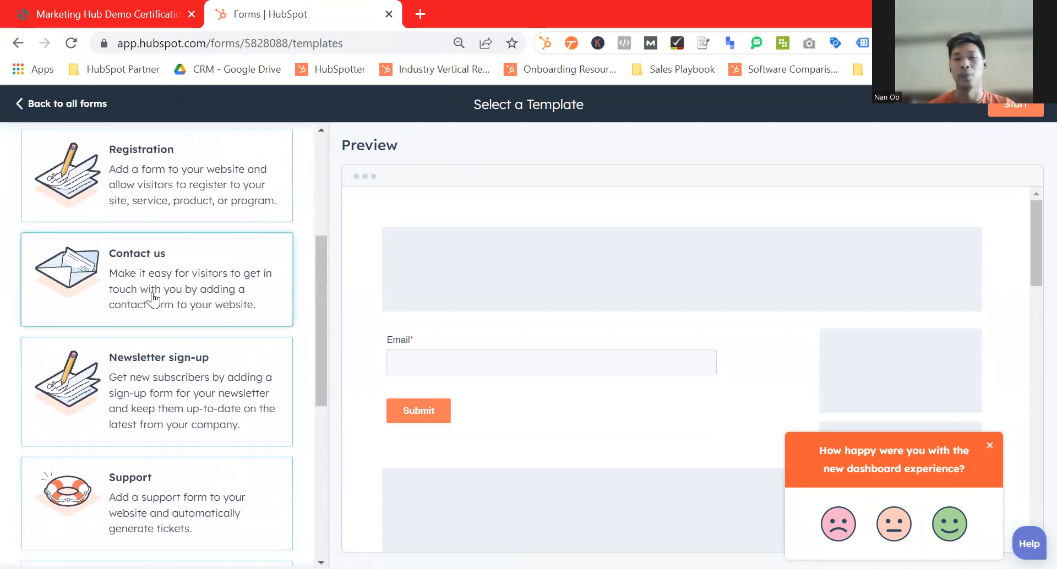
{"action": "left_click", "coordinate": [165, 176]}
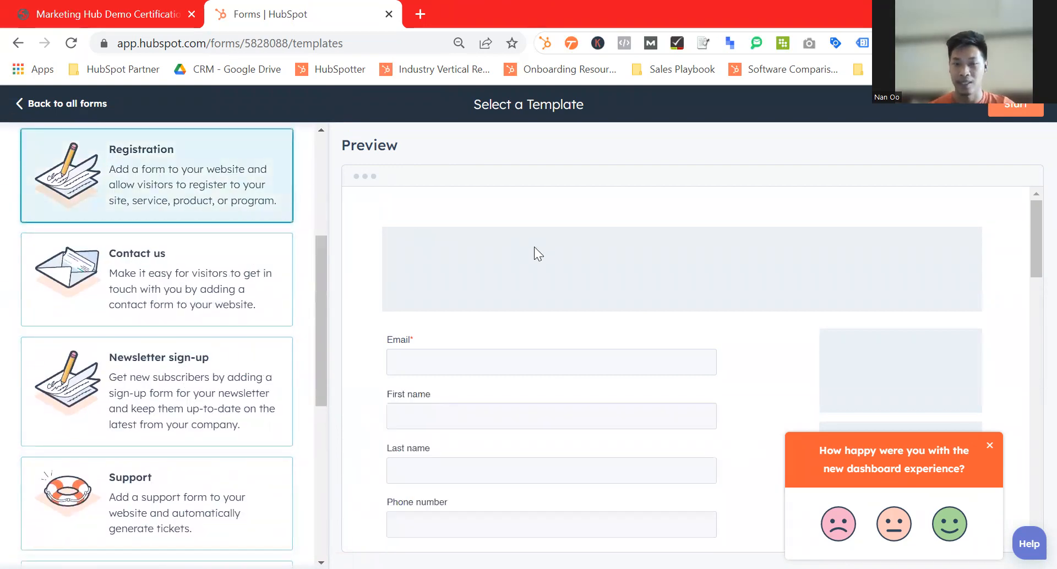
{"action": "scroll", "coordinate": [534, 246], "scroll_direction": "down", "scroll_amount": 1}
{"action": "scroll", "coordinate": [580, 364], "scroll_direction": "up", "scroll_amount": 4}
{"action": "left_click", "coordinate": [1018, 109]}
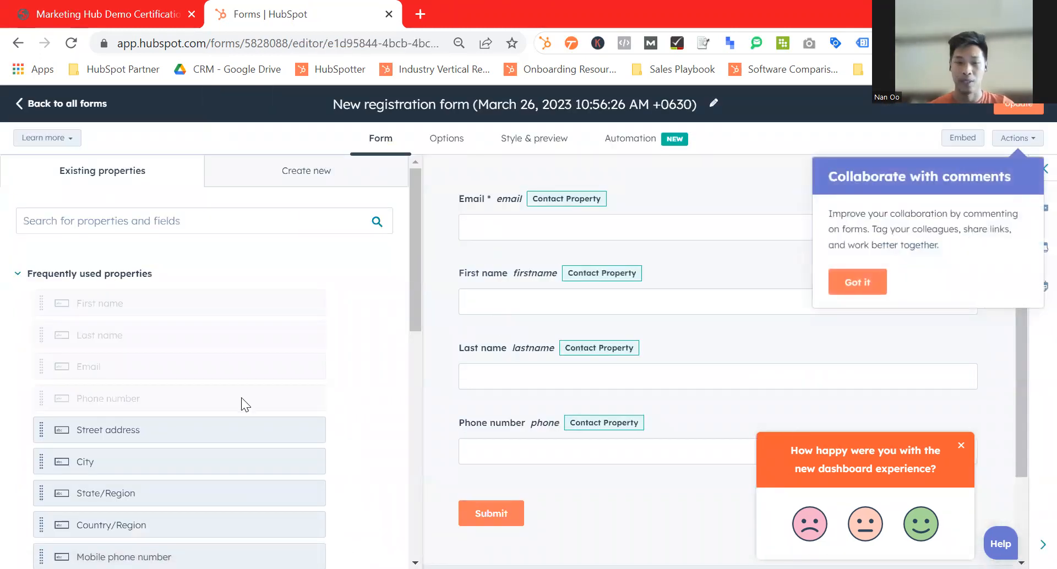
Step: Examine the form's available properties and compare its thank you message and page redirect options, keeping the thank you message selected
{"action": "scroll", "coordinate": [243, 403], "scroll_direction": "down", "scroll_amount": 6}
{"action": "scroll", "coordinate": [241, 403], "scroll_direction": "down", "scroll_amount": 4}
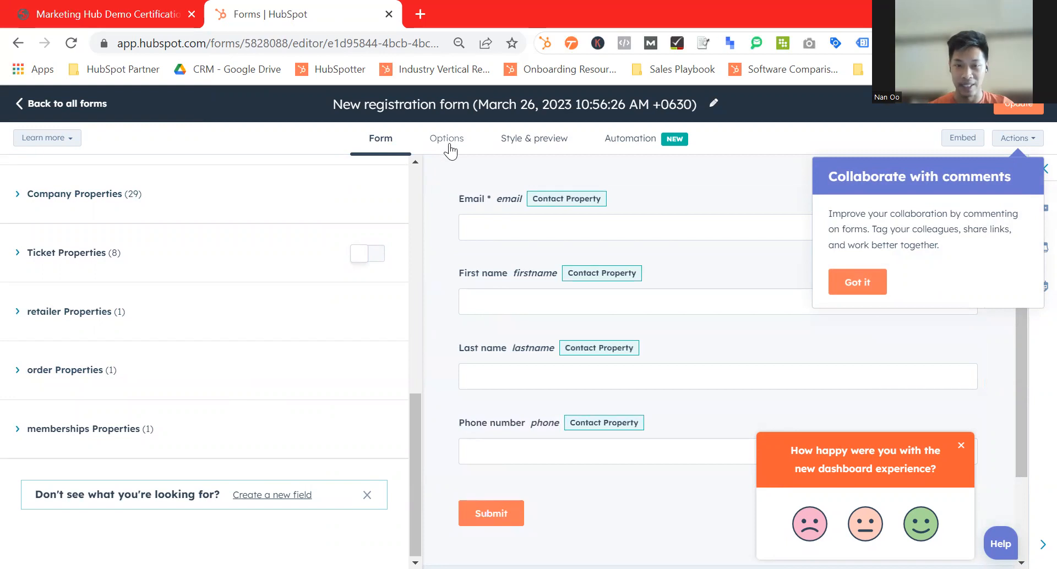
{"action": "left_click", "coordinate": [428, 138]}
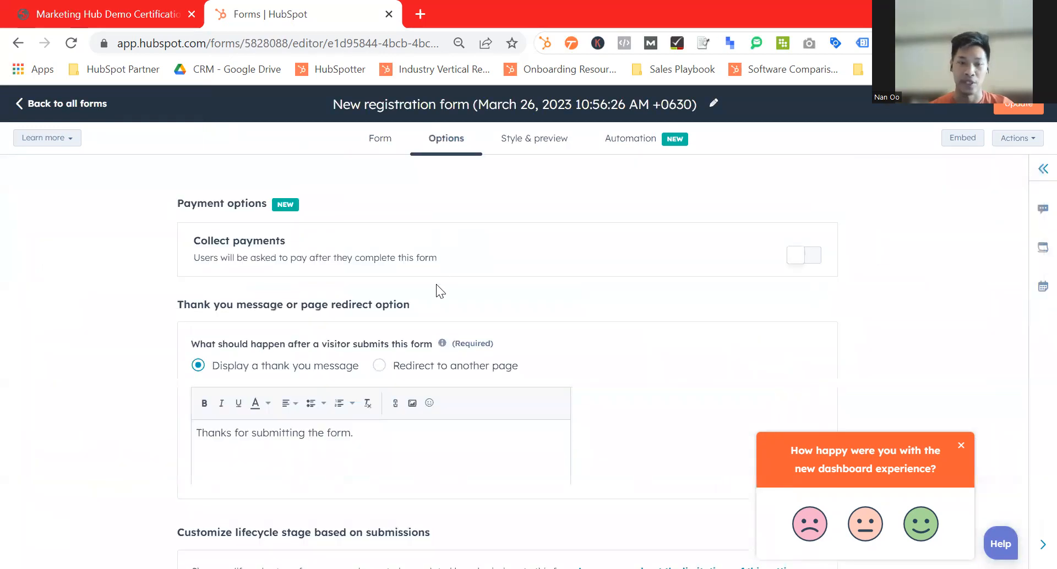
{"action": "scroll", "coordinate": [436, 285], "scroll_direction": "down", "scroll_amount": 2}
{"action": "triple_click", "coordinate": [237, 192]}
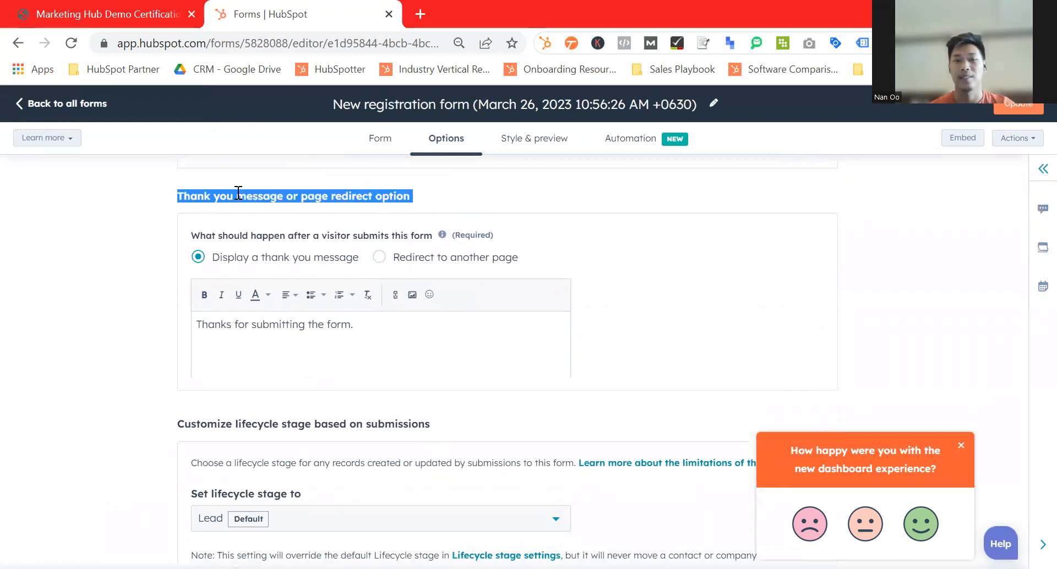
{"action": "left_click", "coordinate": [147, 259]}
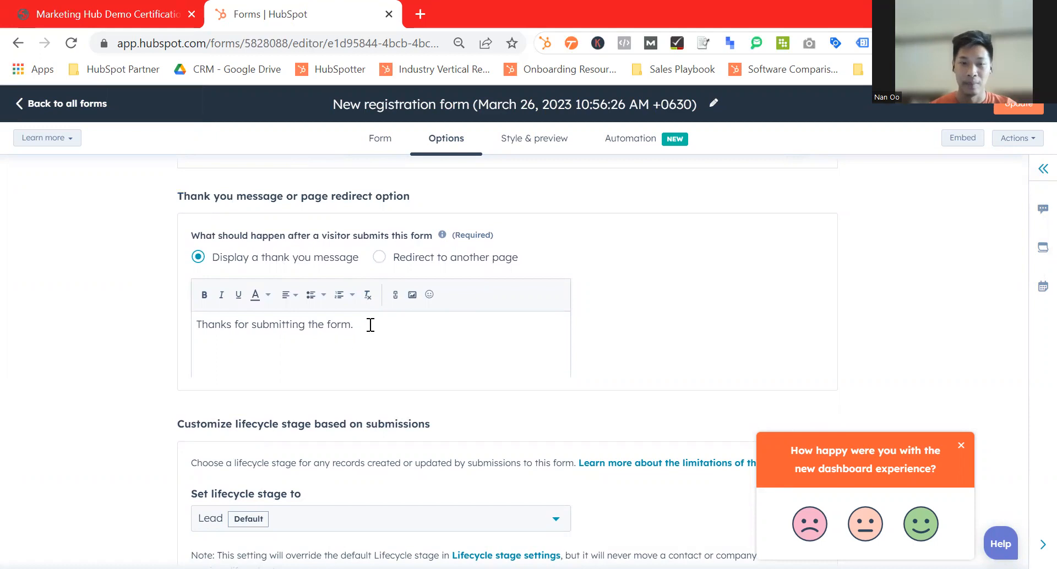
{"action": "triple_click", "coordinate": [288, 328]}
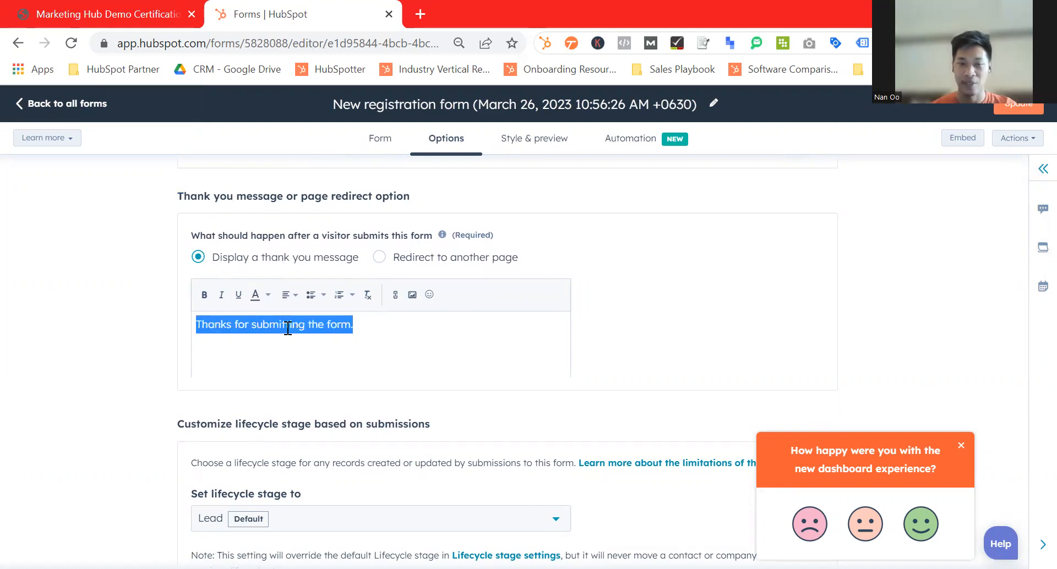
{"action": "left_click", "coordinate": [381, 259]}
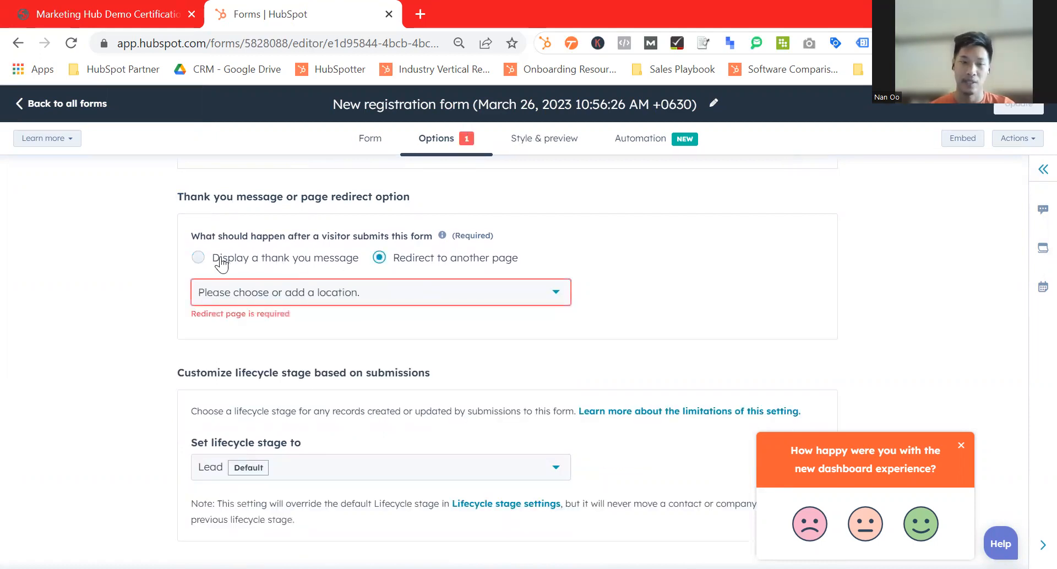
{"action": "left_click", "coordinate": [198, 258]}
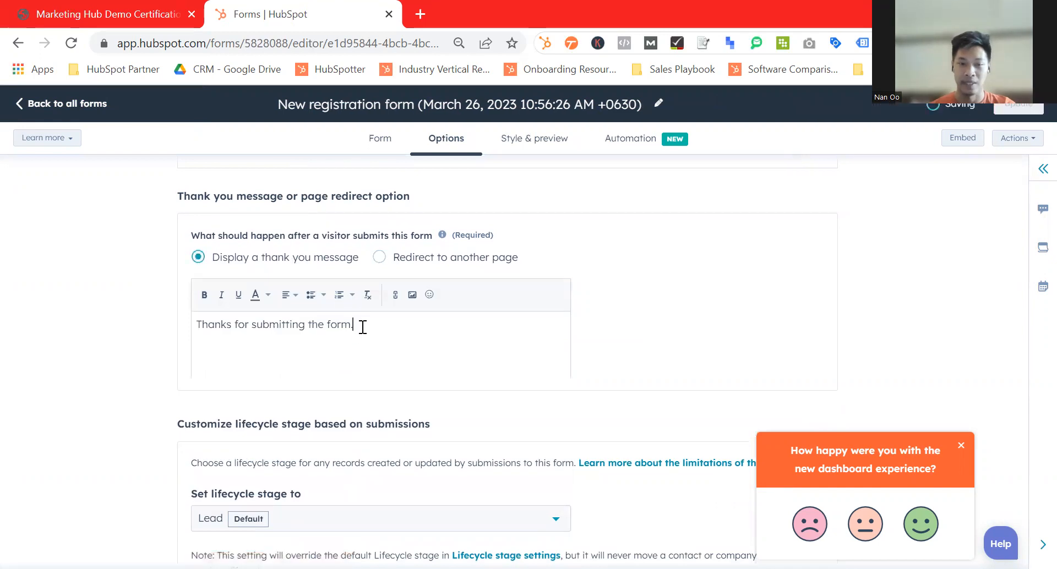
Step: Extend the form's thank you message with "One of our sales consultant will contact you within 2 days."
{"action": "type", "text": "One of"}
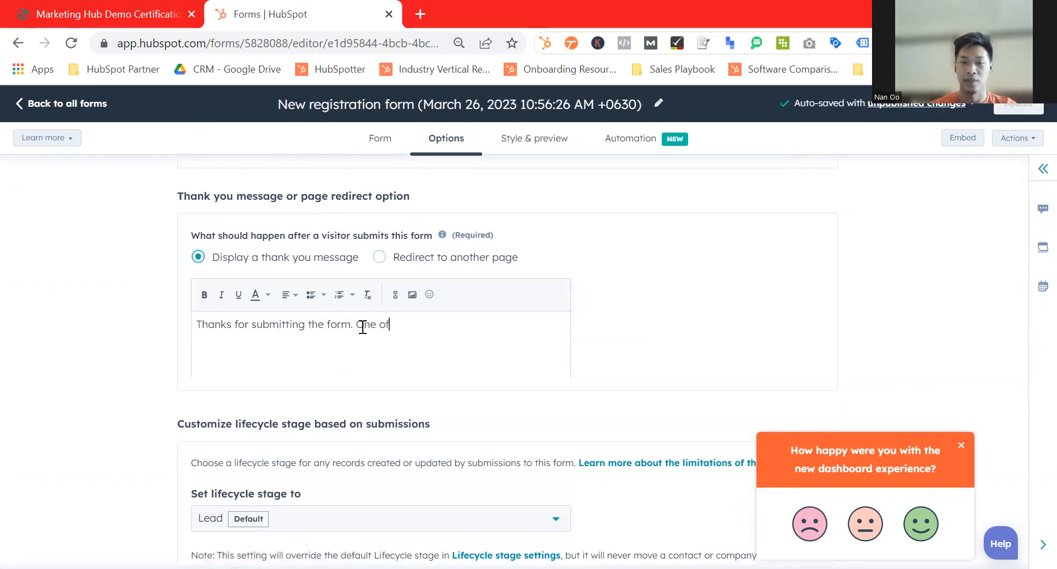
{"action": "type", "text": " our sales "}
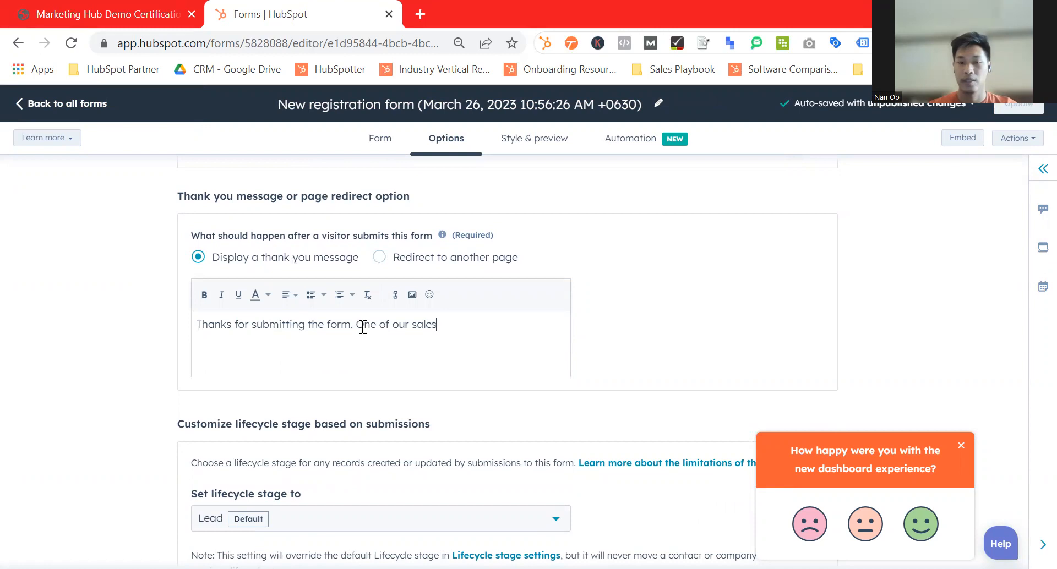
{"action": "type", "text": "consultant will conta"}
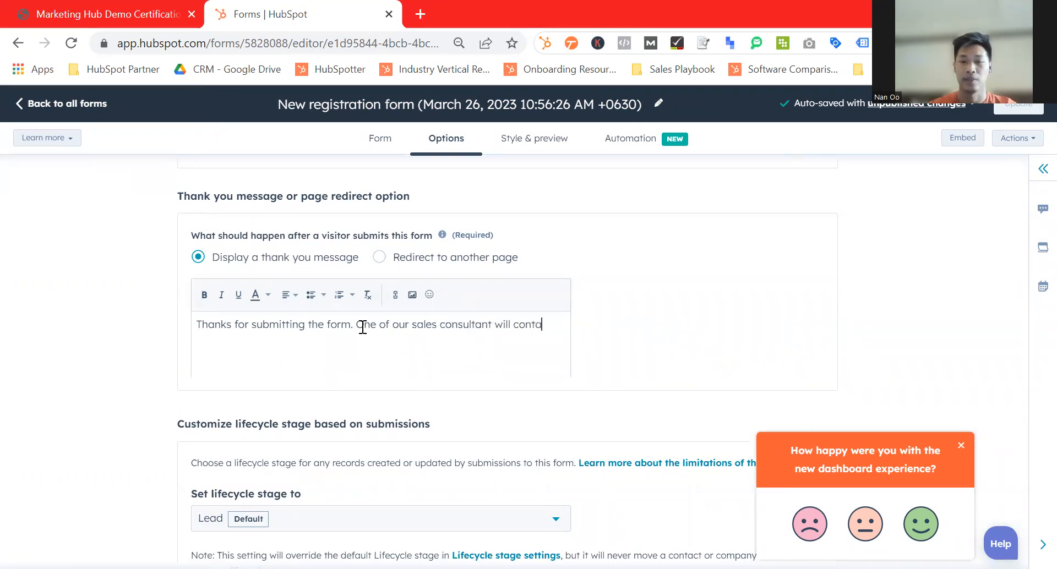
{"action": "type", "text": "ct you within 2 days."}
Step: Insert a heart-eyes emoji on a new line below the thank you message text
{"action": "key", "text": "Return"}
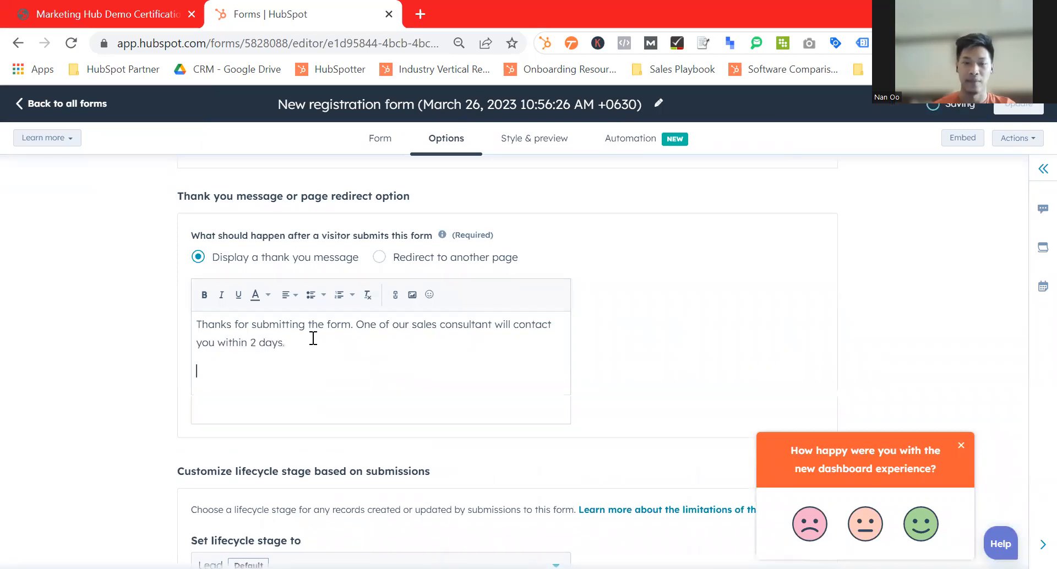
{"action": "left_click", "coordinate": [429, 295]}
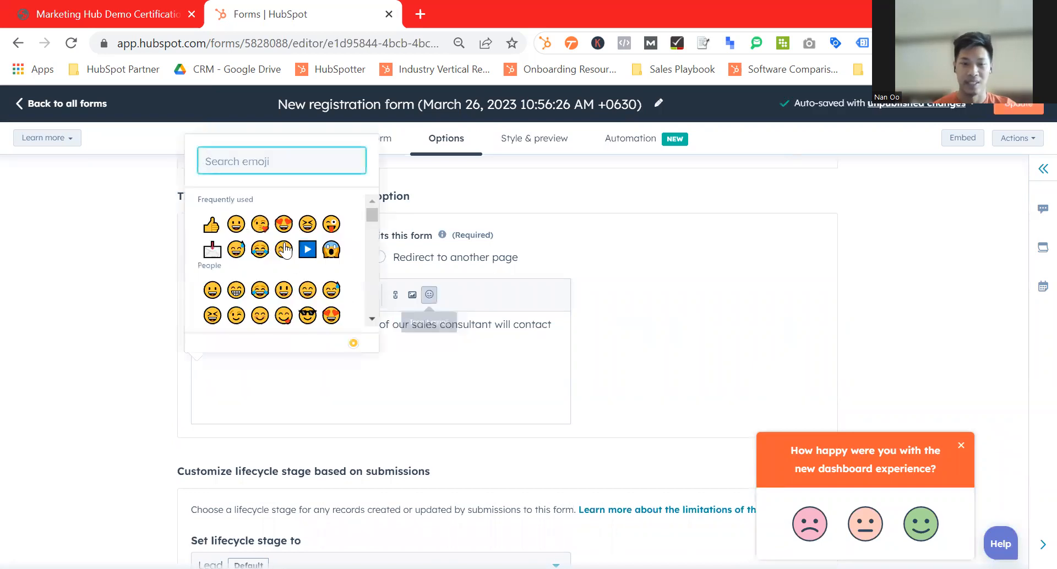
{"action": "scroll", "coordinate": [324, 300], "scroll_direction": "down", "scroll_amount": 1}
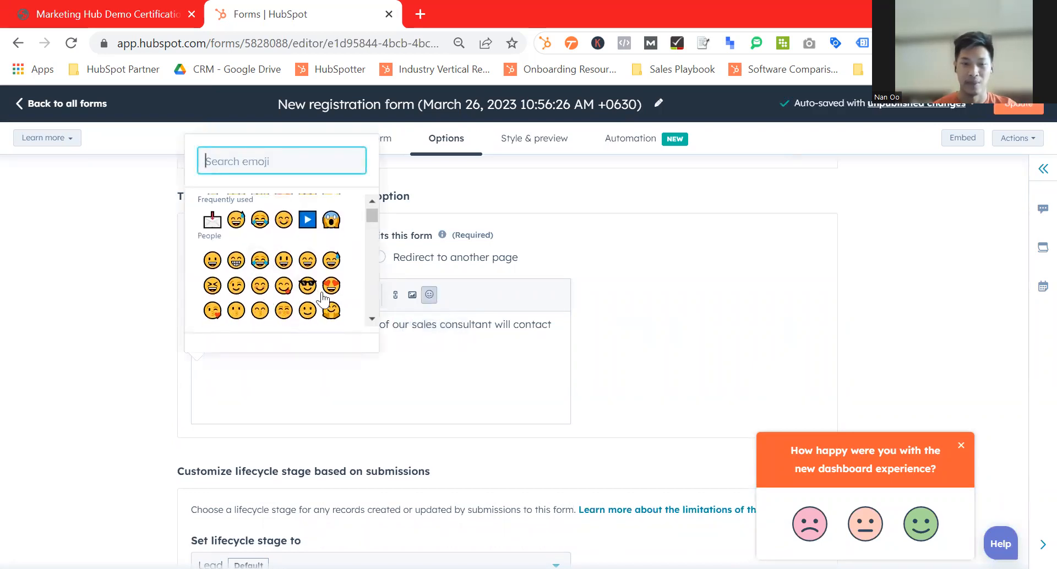
{"action": "left_click", "coordinate": [331, 287]}
{"action": "left_click", "coordinate": [274, 368]}
Step: Examine the lifecycle stages that can be assigned to contacts based on form submissions, keeping the default stage
{"action": "scroll", "coordinate": [273, 368], "scroll_direction": "down", "scroll_amount": 2}
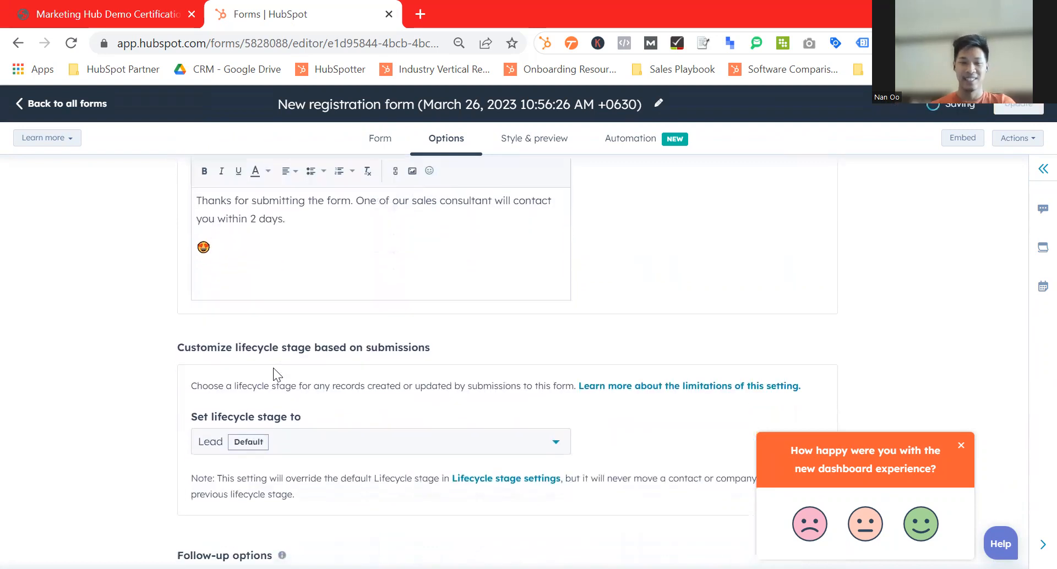
{"action": "scroll", "coordinate": [201, 306], "scroll_direction": "down", "scroll_amount": 2}
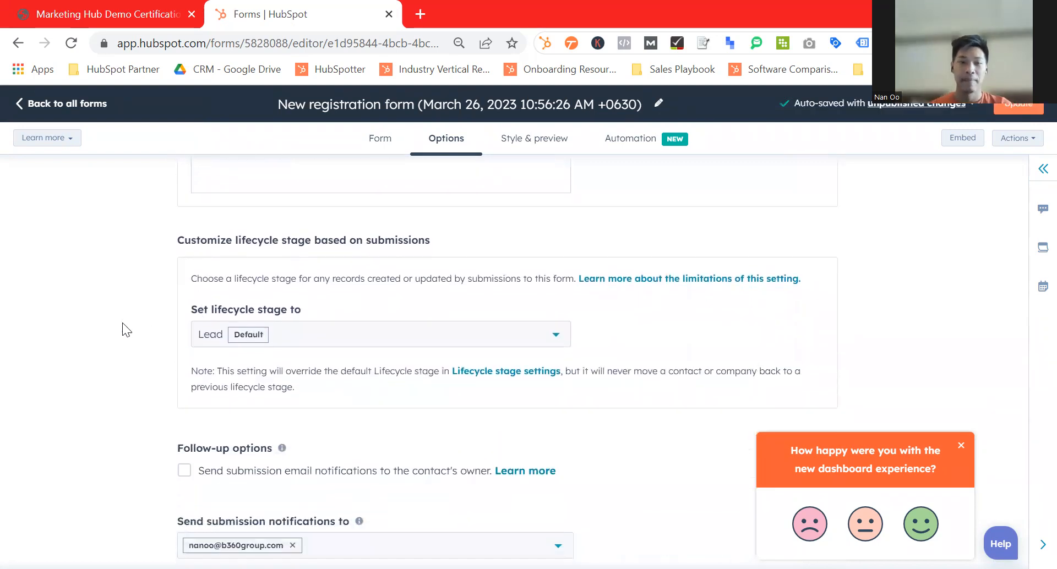
{"action": "triple_click", "coordinate": [251, 241]}
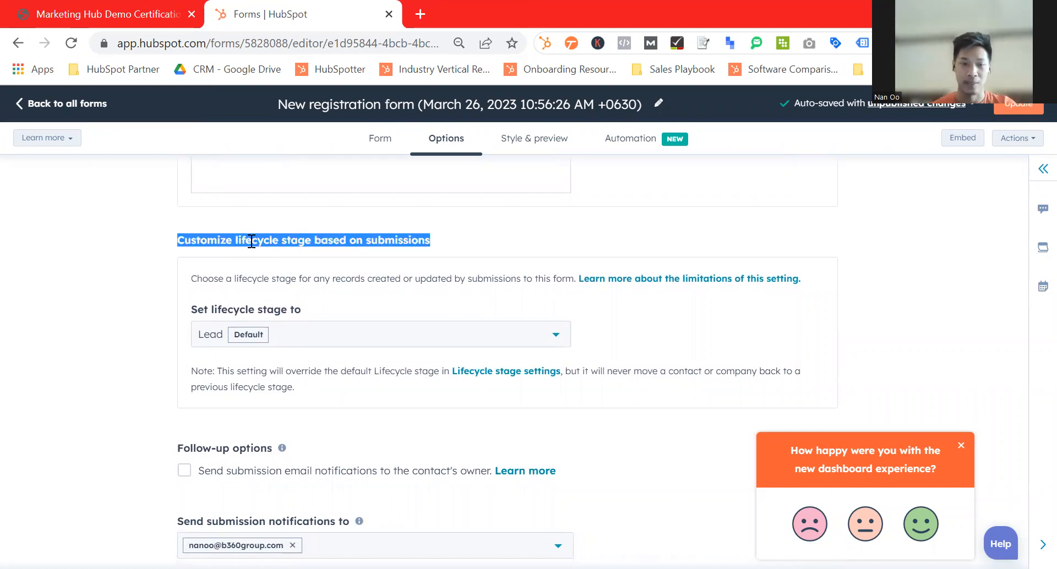
{"action": "left_click", "coordinate": [141, 302]}
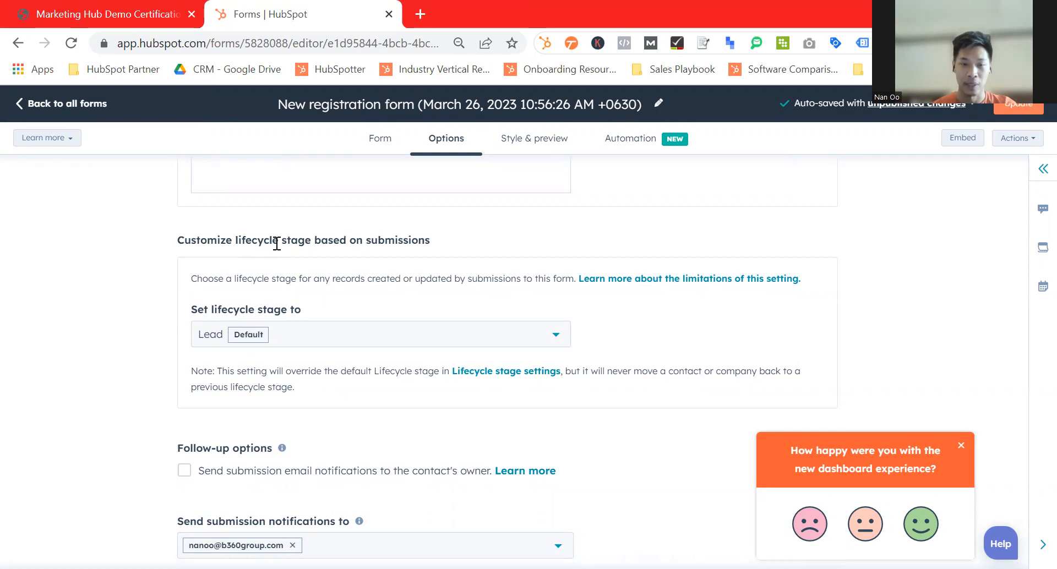
{"action": "left_click", "coordinate": [337, 334]}
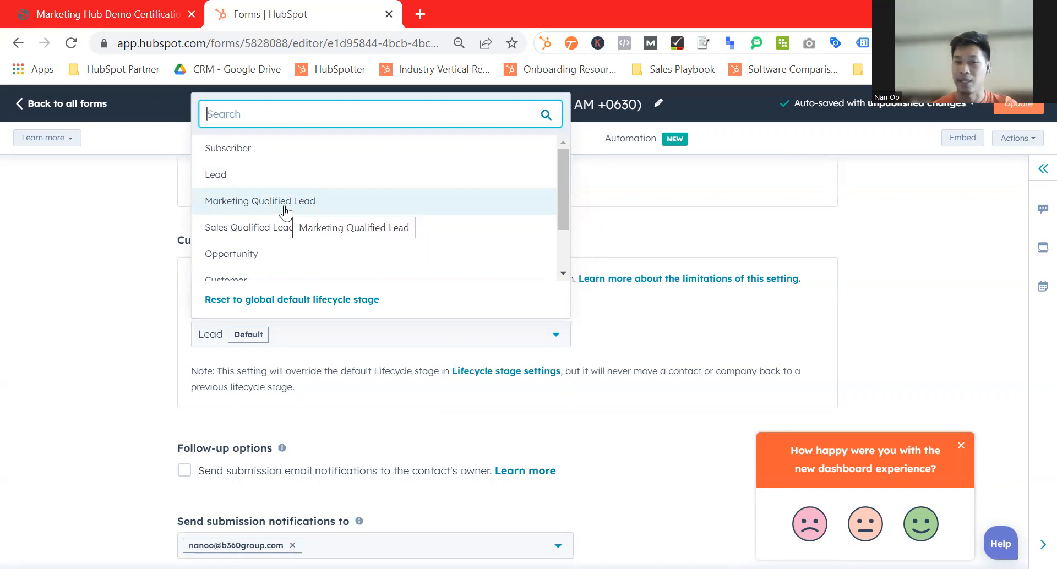
{"action": "scroll", "coordinate": [284, 212], "scroll_direction": "down", "scroll_amount": 1}
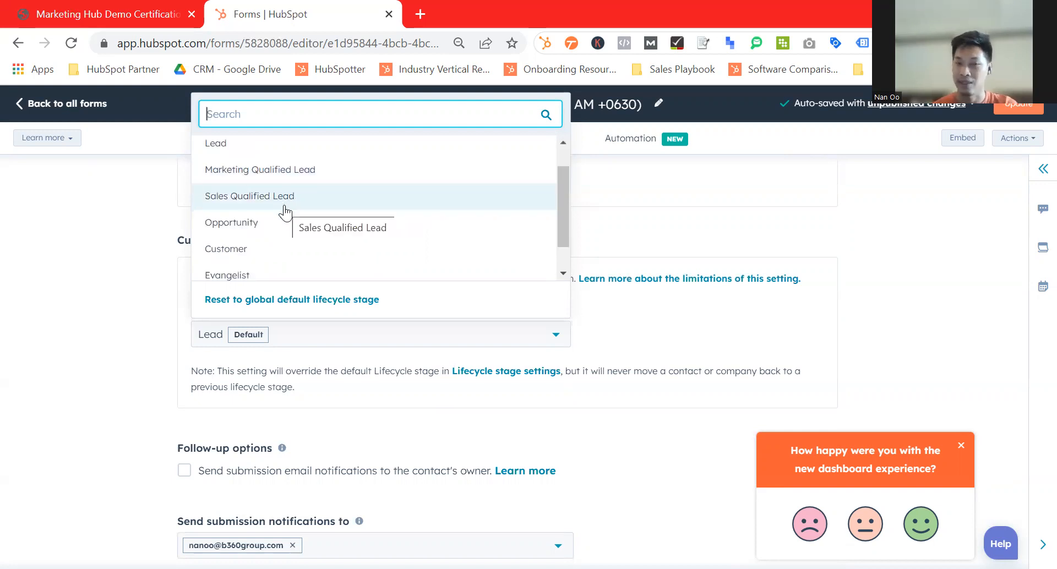
{"action": "scroll", "coordinate": [281, 215], "scroll_direction": "down", "scroll_amount": 1}
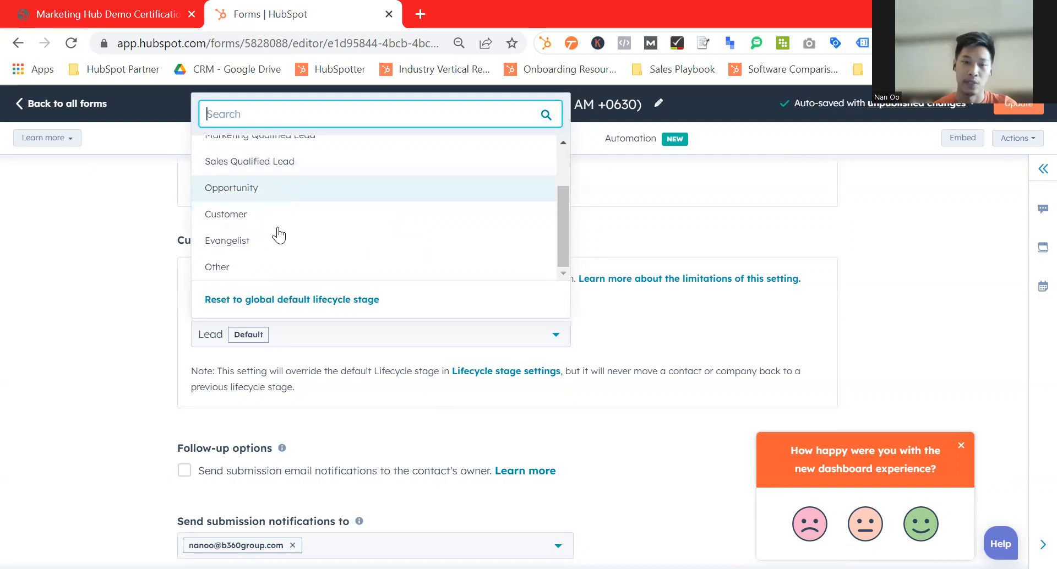
{"action": "left_click", "coordinate": [142, 286]}
Step: Review the follow-up options and the users available to receive the form's submission notifications
{"action": "scroll", "coordinate": [308, 347], "scroll_direction": "down", "scroll_amount": 1}
{"action": "scroll", "coordinate": [309, 347], "scroll_direction": "down", "scroll_amount": 2}
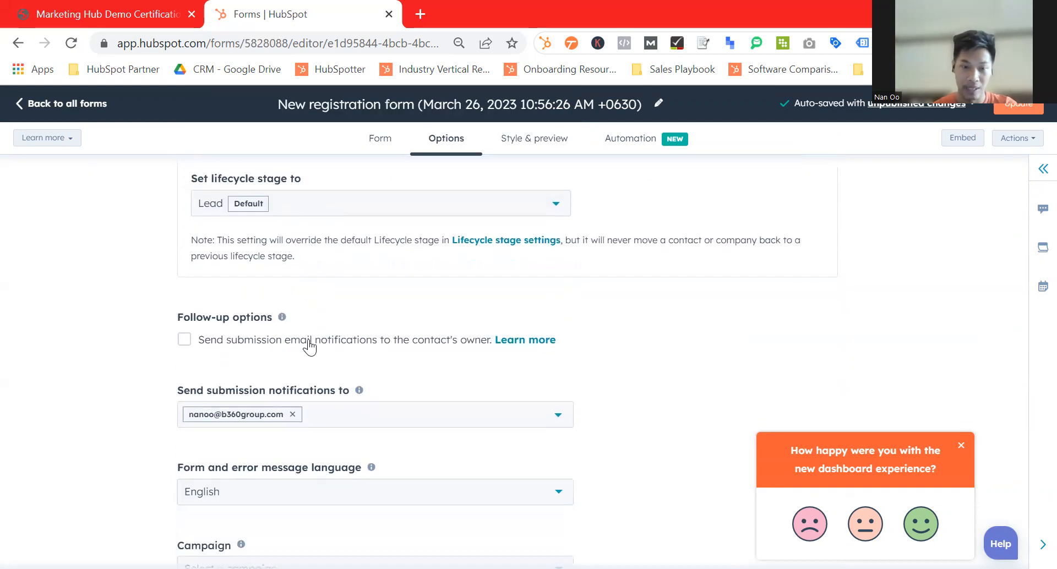
{"action": "scroll", "coordinate": [302, 339], "scroll_direction": "down", "scroll_amount": 1}
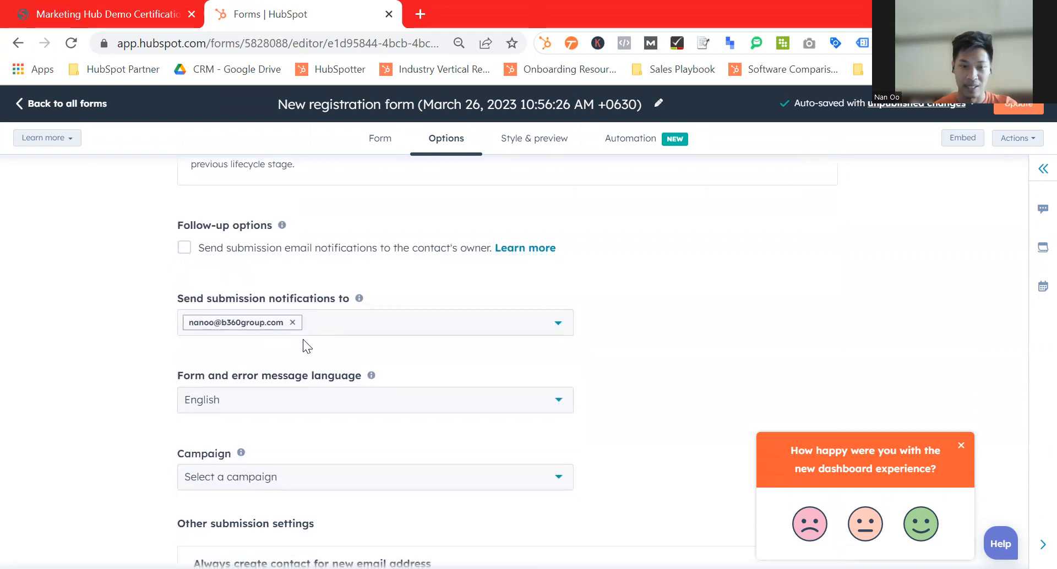
{"action": "left_click", "coordinate": [363, 322]}
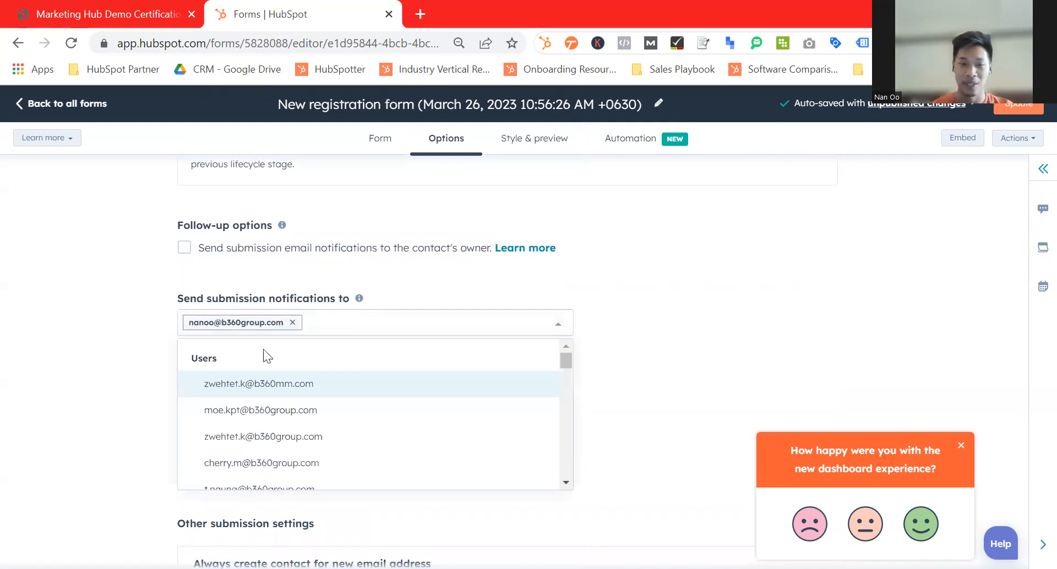
{"action": "left_click", "coordinate": [141, 380]}
{"action": "scroll", "coordinate": [300, 304], "scroll_direction": "down", "scroll_amount": 2}
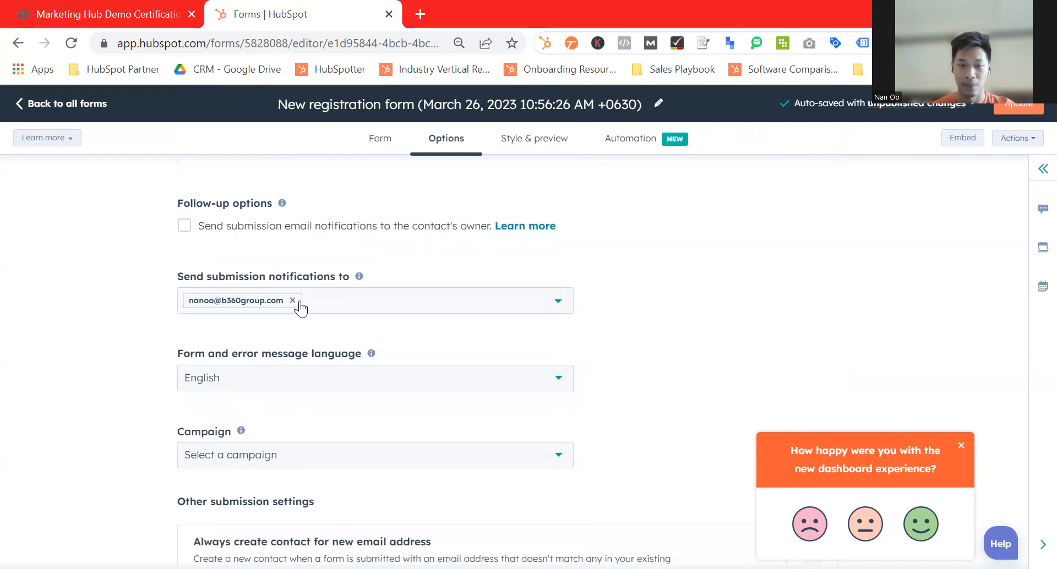
Step: Associate the form with Test Campaign and review its other submission settings
{"action": "scroll", "coordinate": [282, 311], "scroll_direction": "down", "scroll_amount": 1}
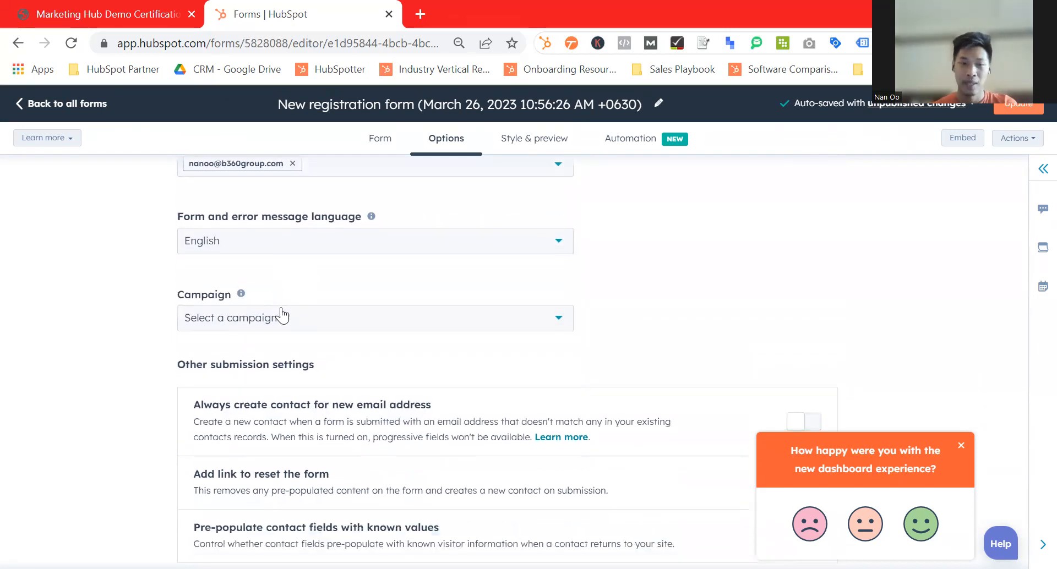
{"action": "left_click", "coordinate": [280, 318]}
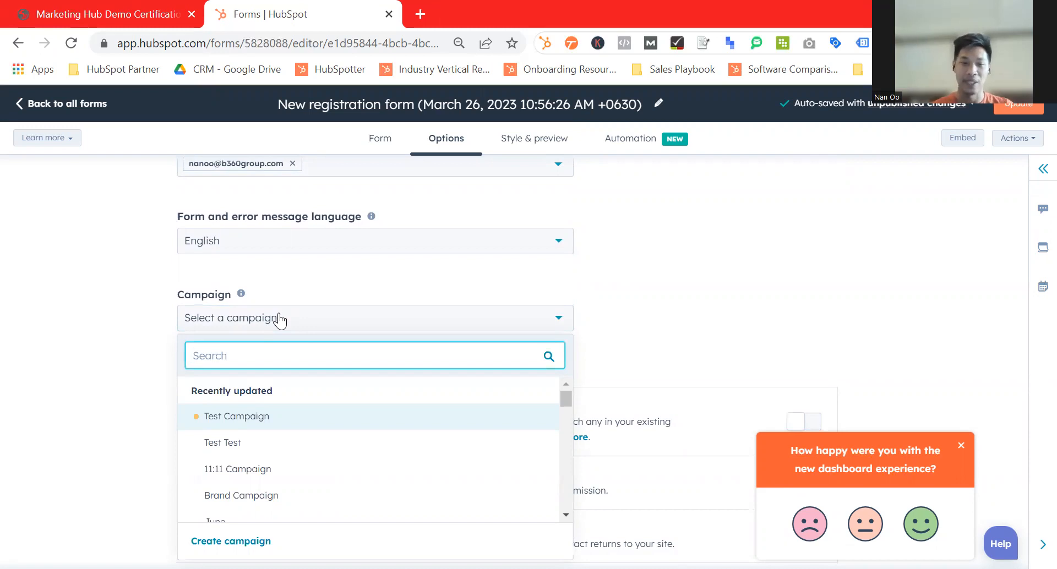
{"action": "left_click", "coordinate": [241, 416]}
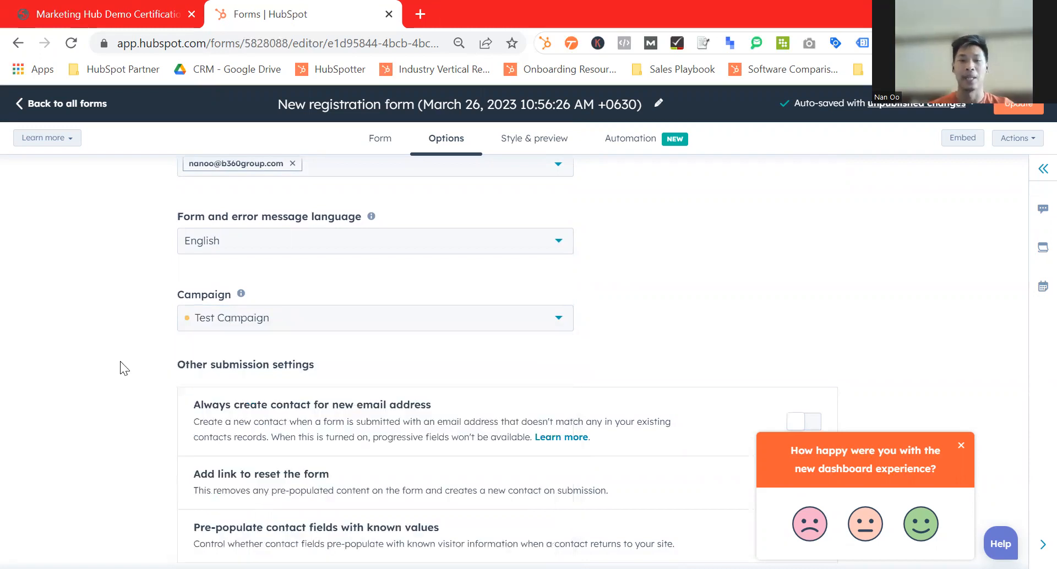
{"action": "scroll", "coordinate": [124, 368], "scroll_direction": "down", "scroll_amount": 1}
{"action": "scroll", "coordinate": [120, 365], "scroll_direction": "up", "scroll_amount": 7}
{"action": "scroll", "coordinate": [120, 365], "scroll_direction": "down", "scroll_amount": 7}
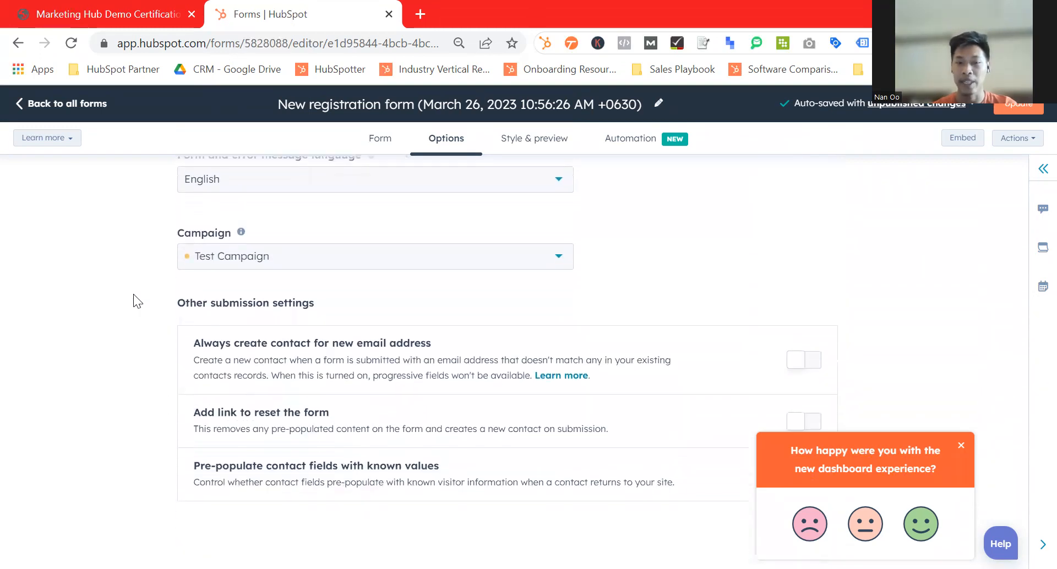
{"action": "scroll", "coordinate": [133, 294], "scroll_direction": "up", "scroll_amount": 3}
{"action": "scroll", "coordinate": [392, 453], "scroll_direction": "down", "scroll_amount": 8}
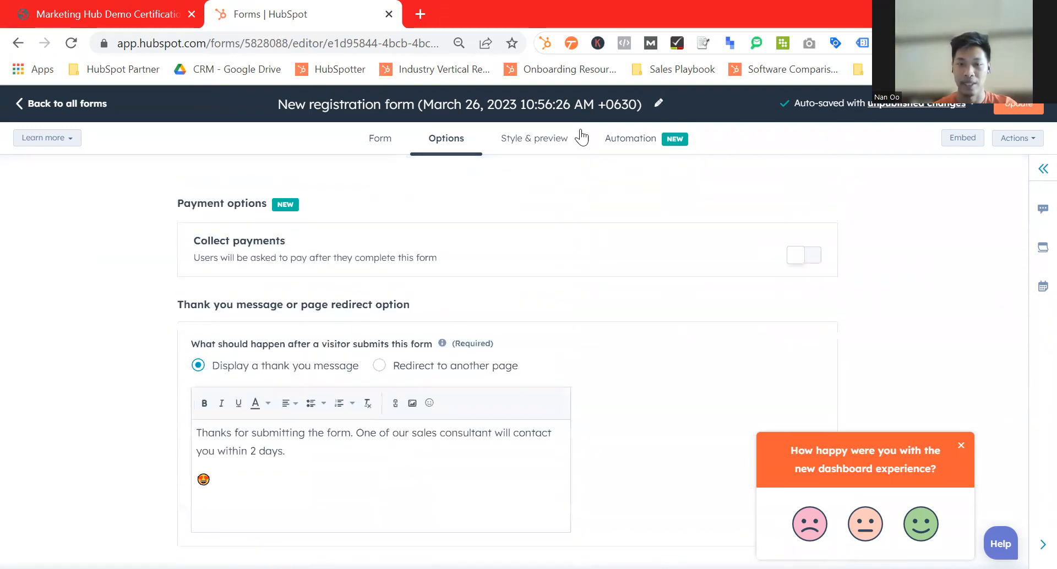
Step: Examine the form's preview and styling settings, including the input themes and the text, thank you message and button styles
{"action": "left_click", "coordinate": [545, 141]}
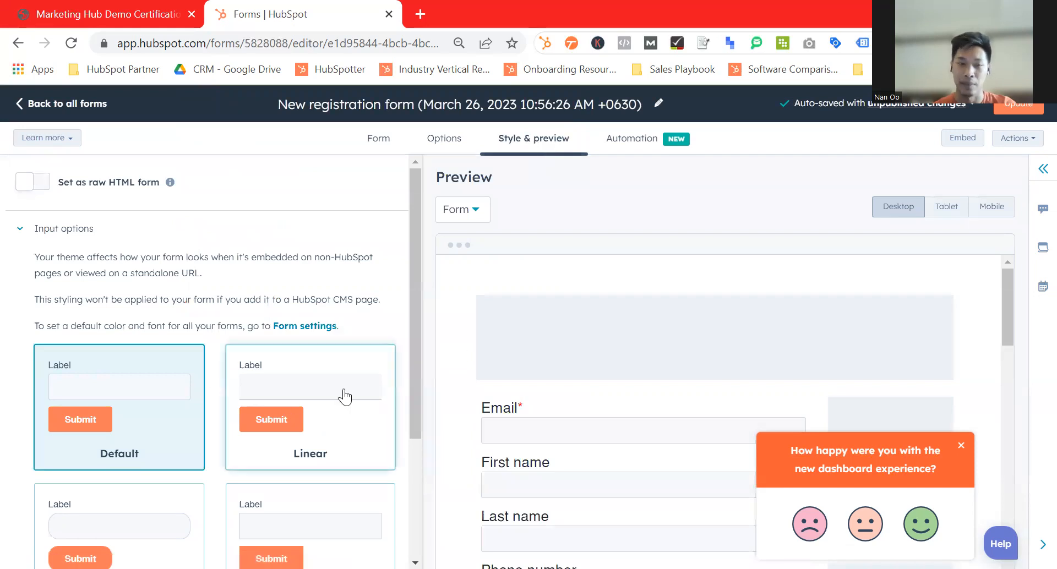
{"action": "scroll", "coordinate": [347, 402], "scroll_direction": "down", "scroll_amount": 3}
{"action": "scroll", "coordinate": [348, 407], "scroll_direction": "up", "scroll_amount": 3}
{"action": "scroll", "coordinate": [347, 410], "scroll_direction": "down", "scroll_amount": 3}
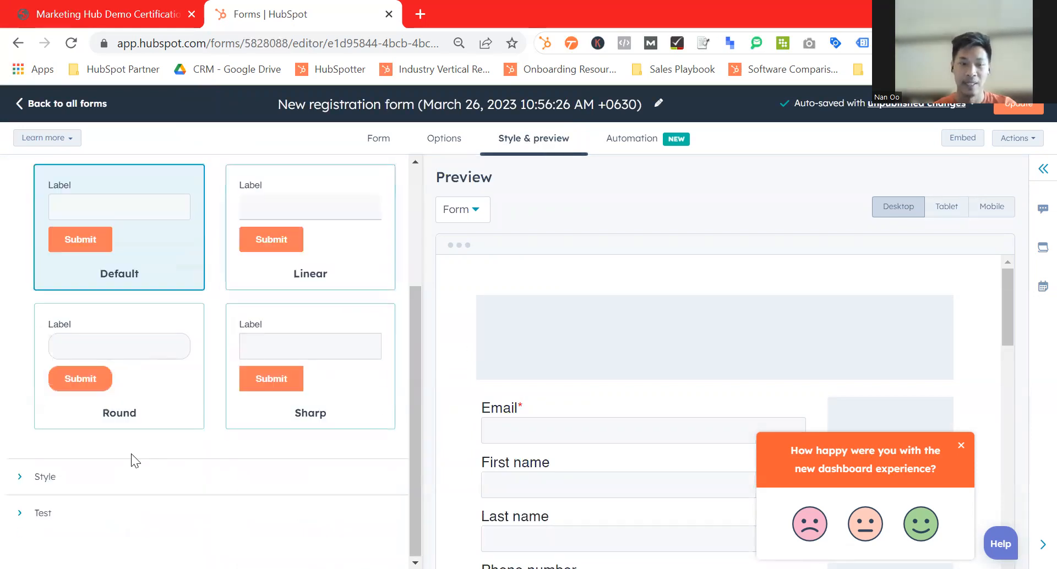
{"action": "left_click", "coordinate": [105, 478]}
{"action": "scroll", "coordinate": [104, 474], "scroll_direction": "down", "scroll_amount": 5}
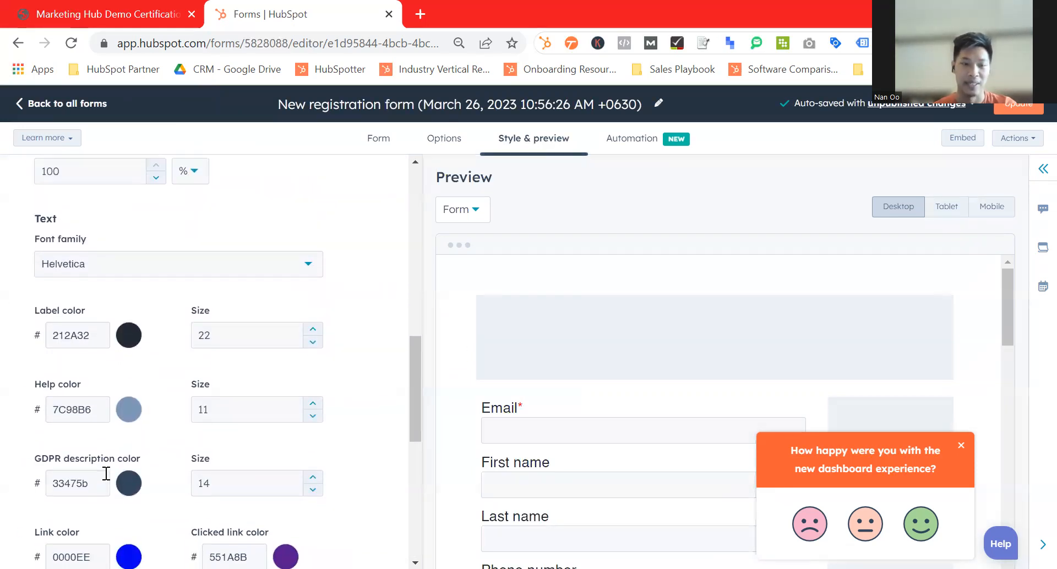
{"action": "scroll", "coordinate": [106, 473], "scroll_direction": "down", "scroll_amount": 3}
{"action": "scroll", "coordinate": [514, 389], "scroll_direction": "down", "scroll_amount": 5}
{"action": "scroll", "coordinate": [514, 388], "scroll_direction": "up", "scroll_amount": 3}
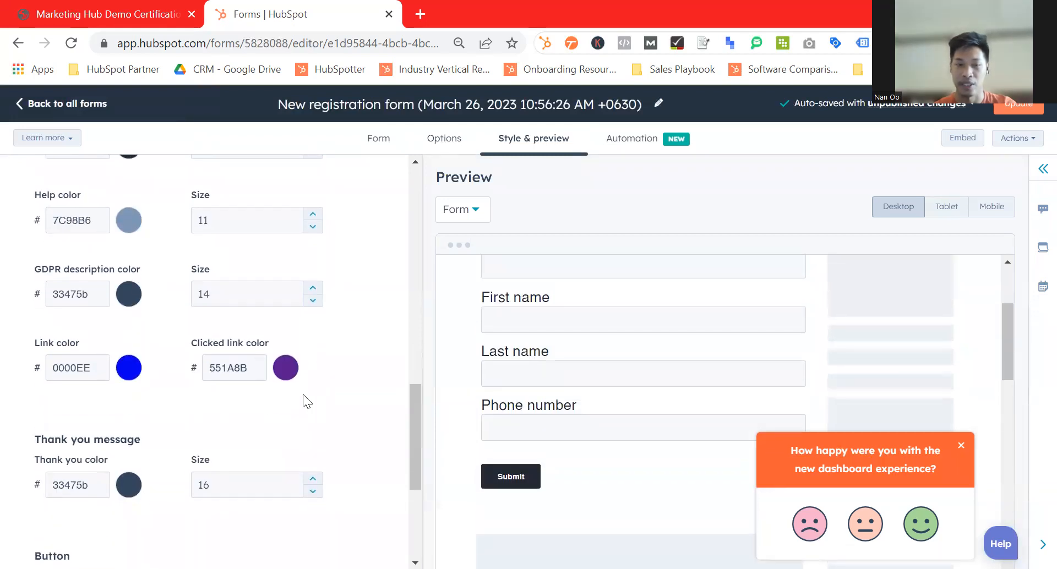
{"action": "scroll", "coordinate": [303, 395], "scroll_direction": "down", "scroll_amount": 5}
{"action": "scroll", "coordinate": [596, 298], "scroll_direction": "up", "scroll_amount": 3}
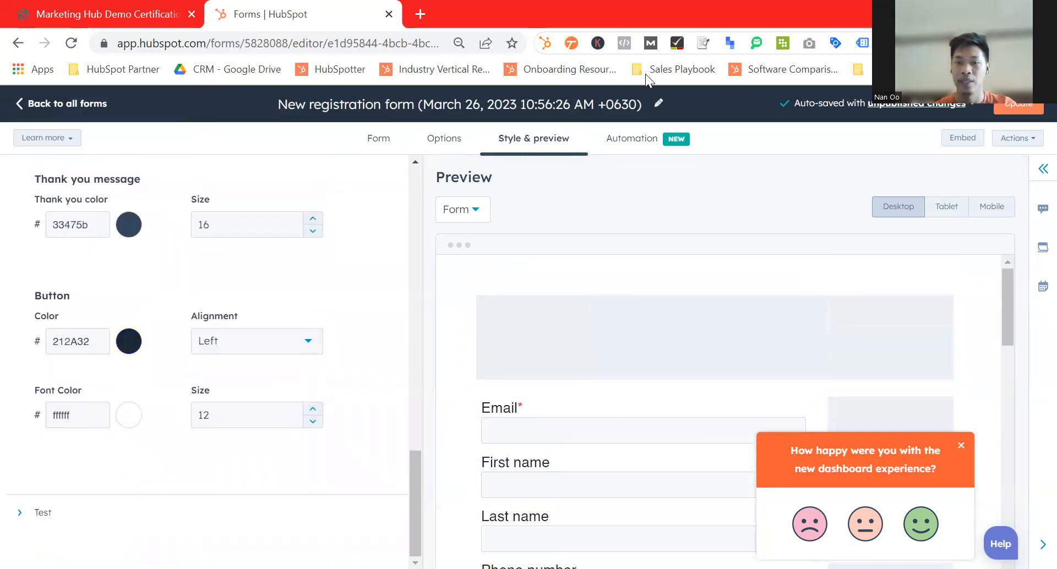
Step: Create the recommended simple workflow that sends an email after form submission and review its trigger and action
{"action": "left_click", "coordinate": [620, 144]}
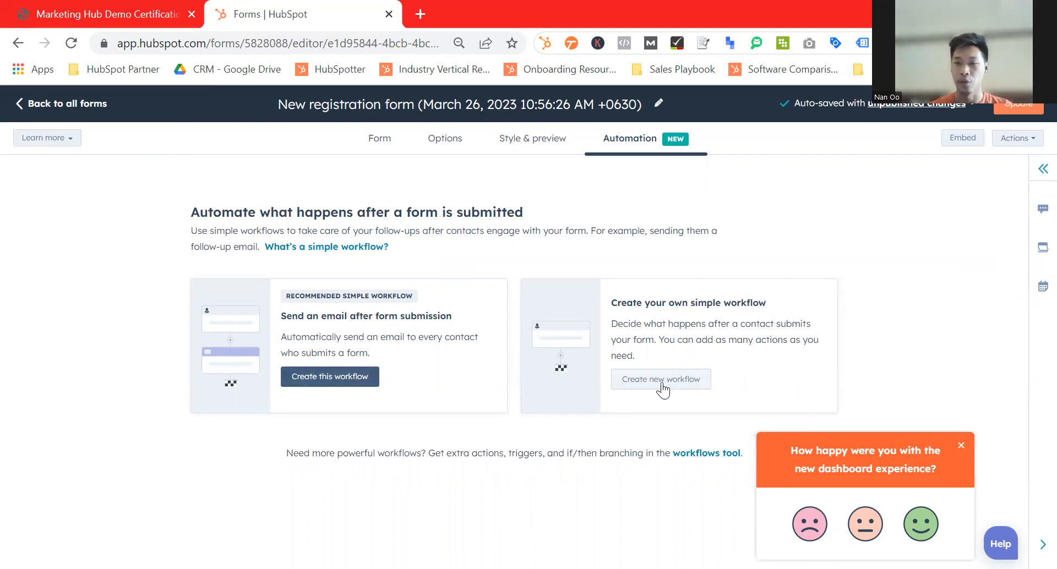
{"action": "left_click", "coordinate": [362, 378]}
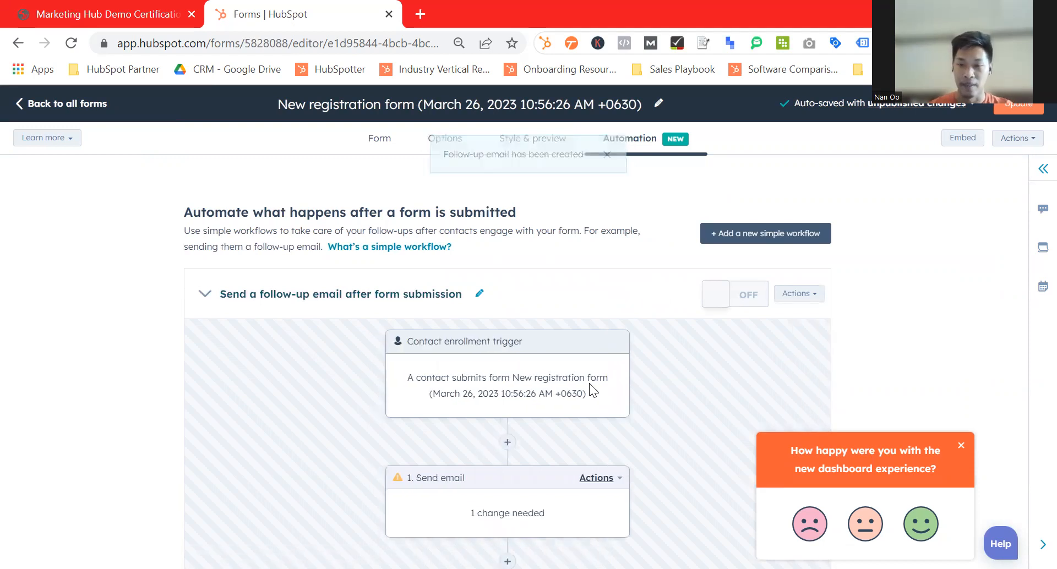
{"action": "scroll", "coordinate": [694, 395], "scroll_direction": "down", "scroll_amount": 2}
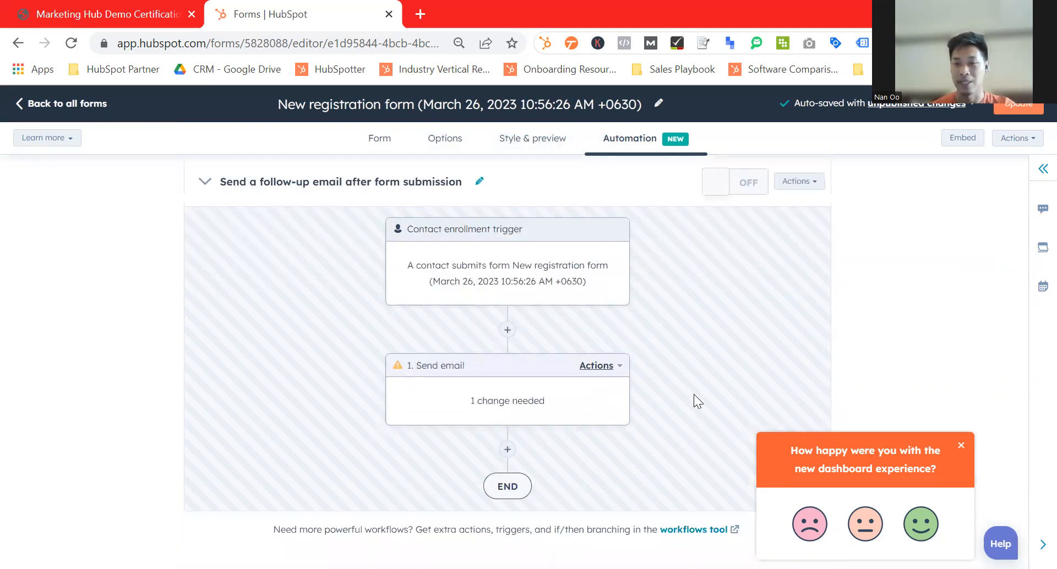
{"action": "scroll", "coordinate": [694, 394], "scroll_direction": "up", "scroll_amount": 1}
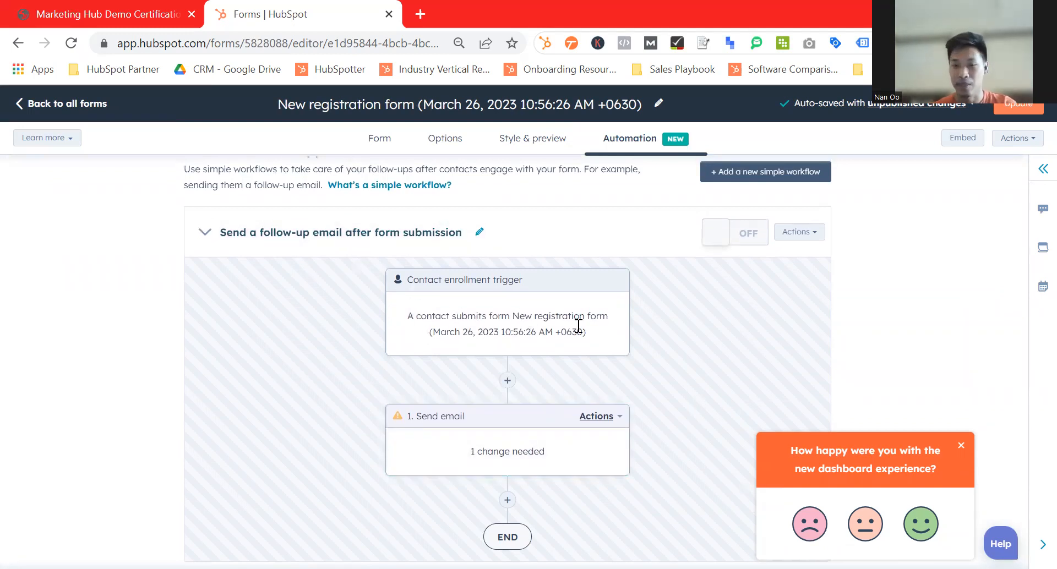
{"action": "scroll", "coordinate": [578, 325], "scroll_direction": "down", "scroll_amount": 1}
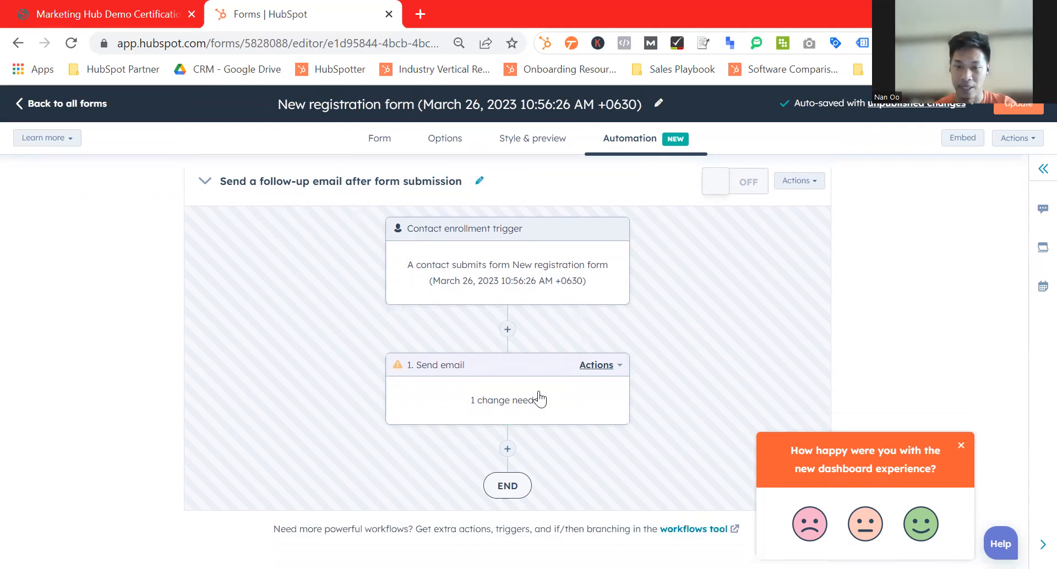
Step: Choose Download Free Ebook as the automated email for the workflow's Send email action
{"action": "left_click", "coordinate": [496, 406]}
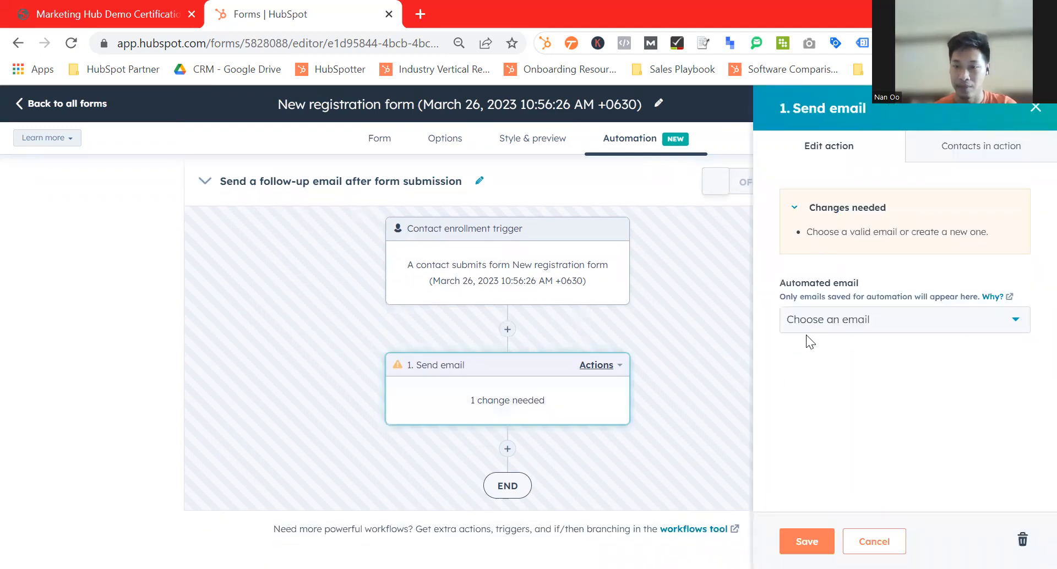
{"action": "left_click", "coordinate": [810, 327]}
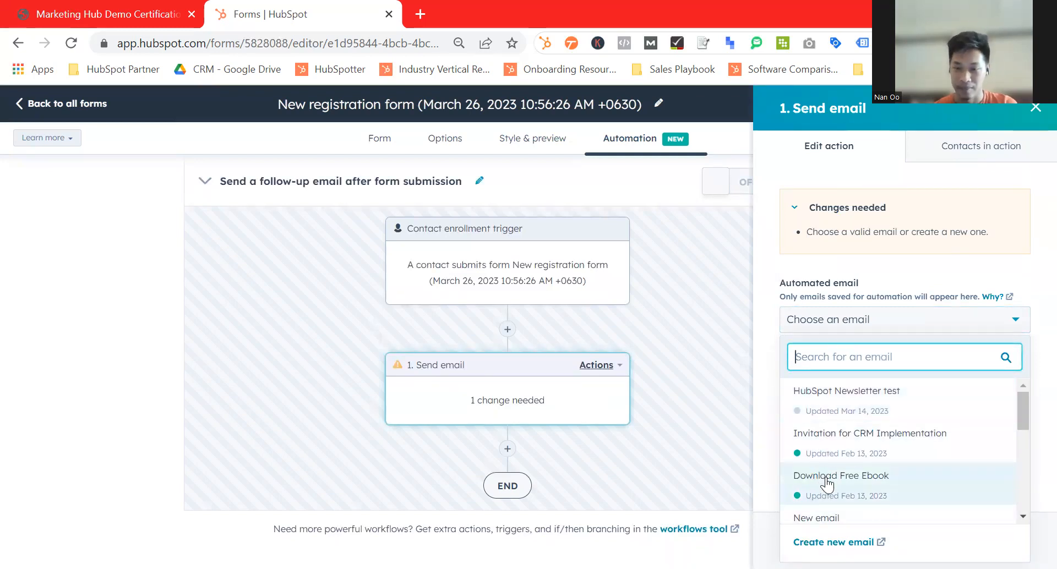
{"action": "mouse_move", "coordinate": [889, 497]}
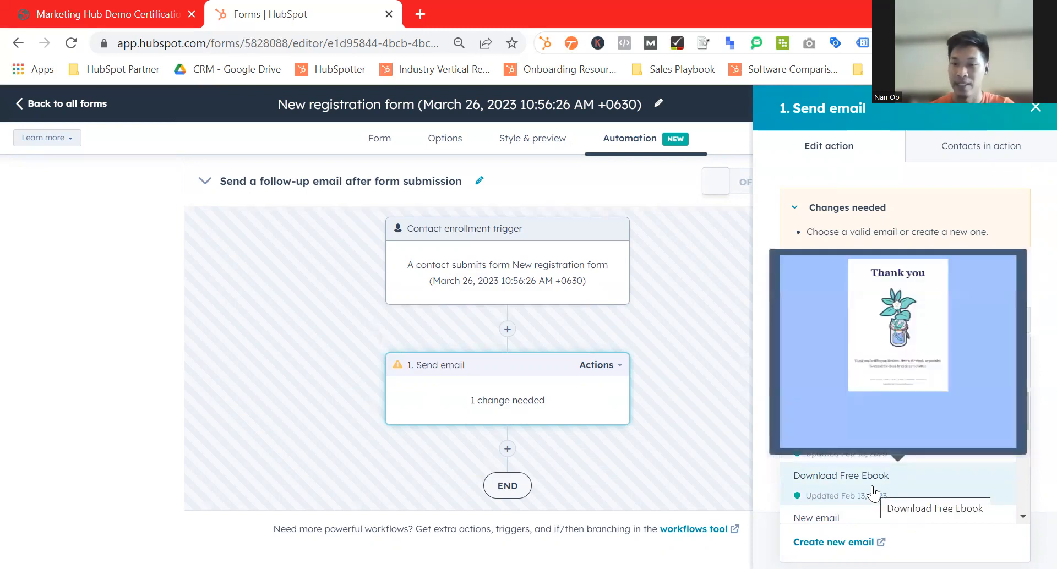
{"action": "left_click", "coordinate": [872, 487]}
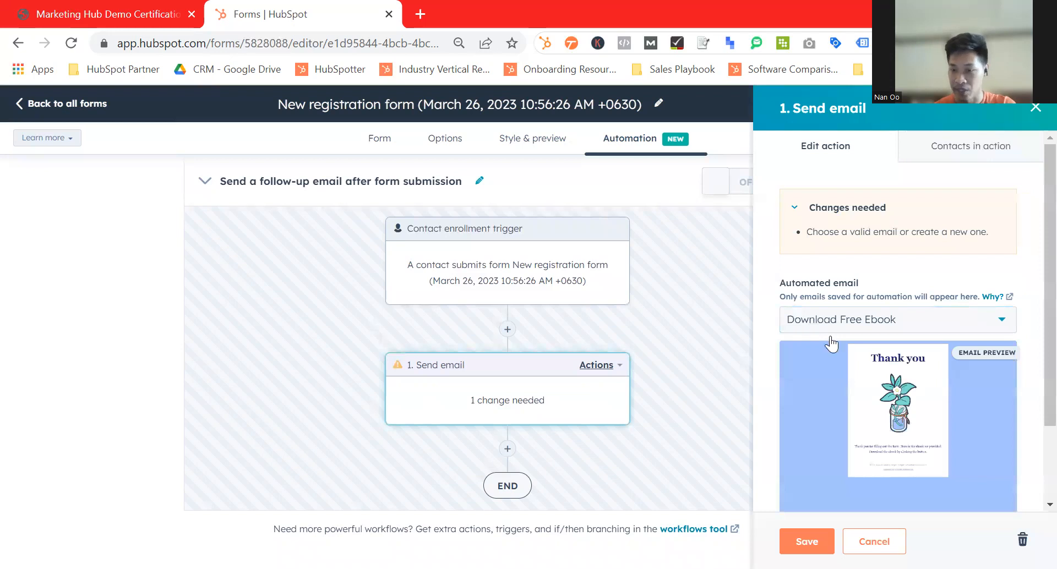
{"action": "scroll", "coordinate": [807, 371], "scroll_direction": "down", "scroll_amount": 2}
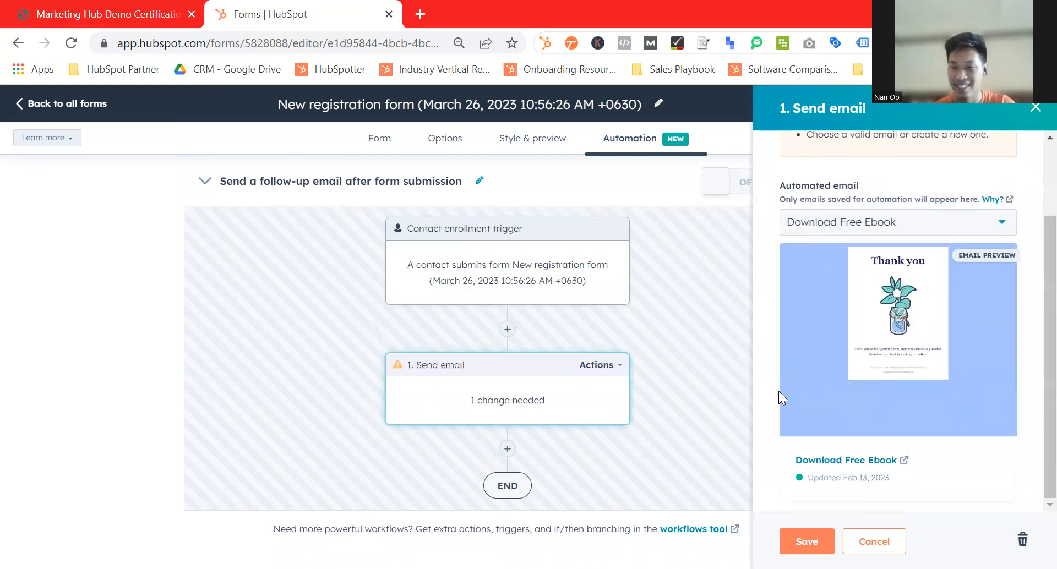
Step: Save the Send email action with the Download Free Ebook email, then reopen it to check its contacts in action
{"action": "left_click", "coordinate": [807, 541]}
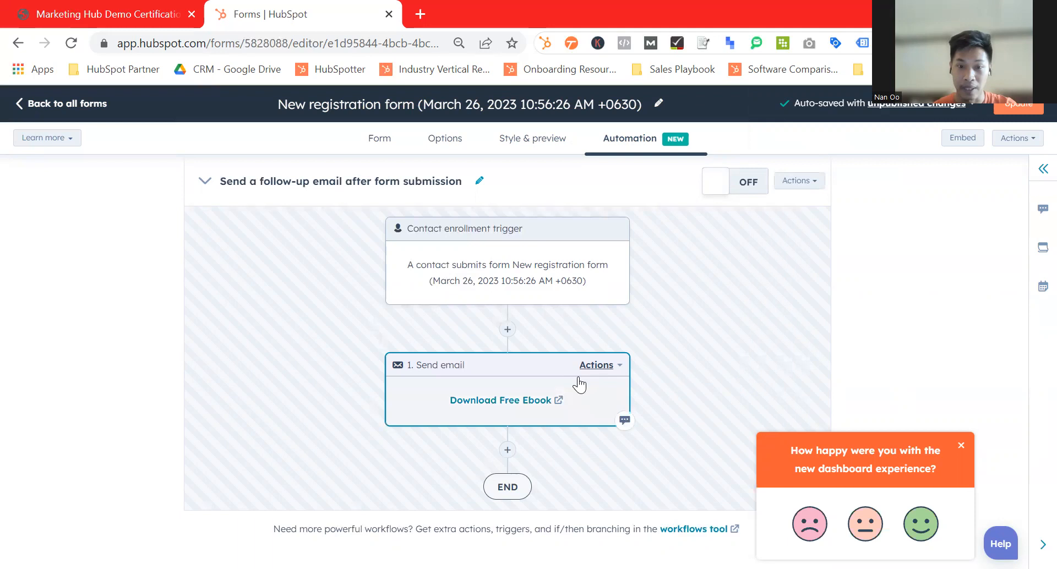
{"action": "left_click", "coordinate": [596, 366]}
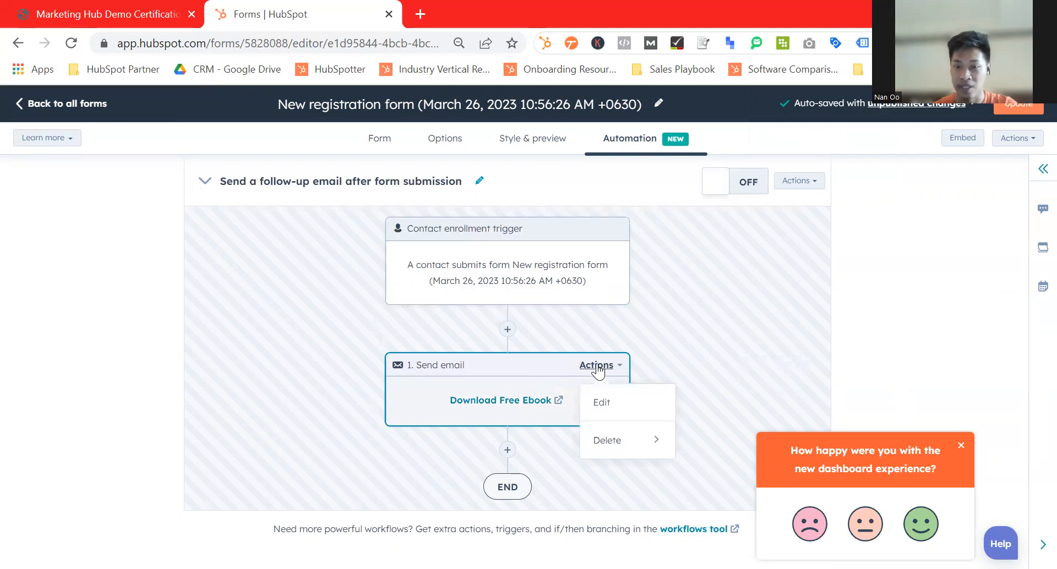
{"action": "left_click", "coordinate": [602, 401]}
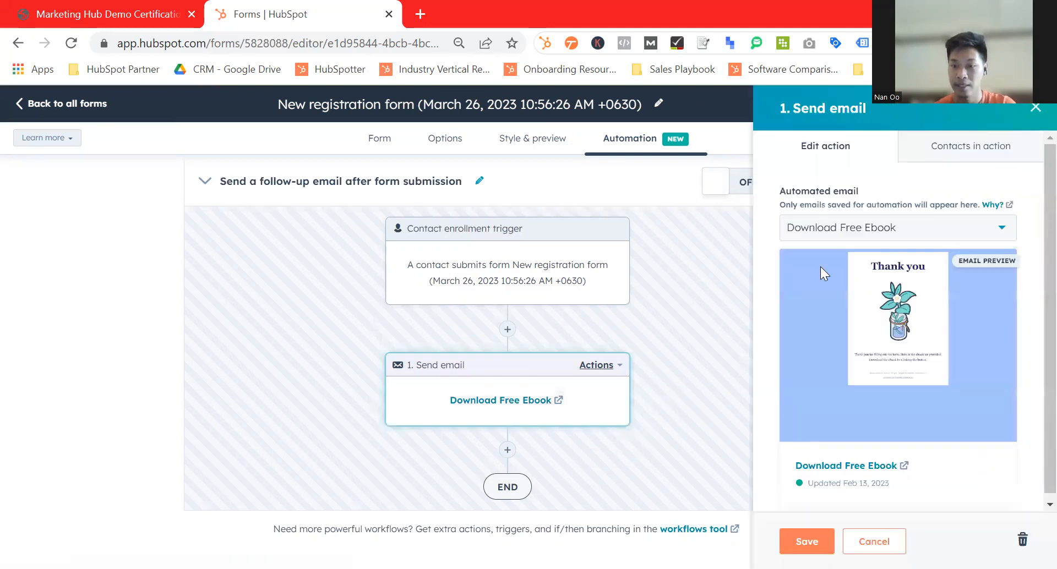
{"action": "left_click", "coordinate": [928, 144]}
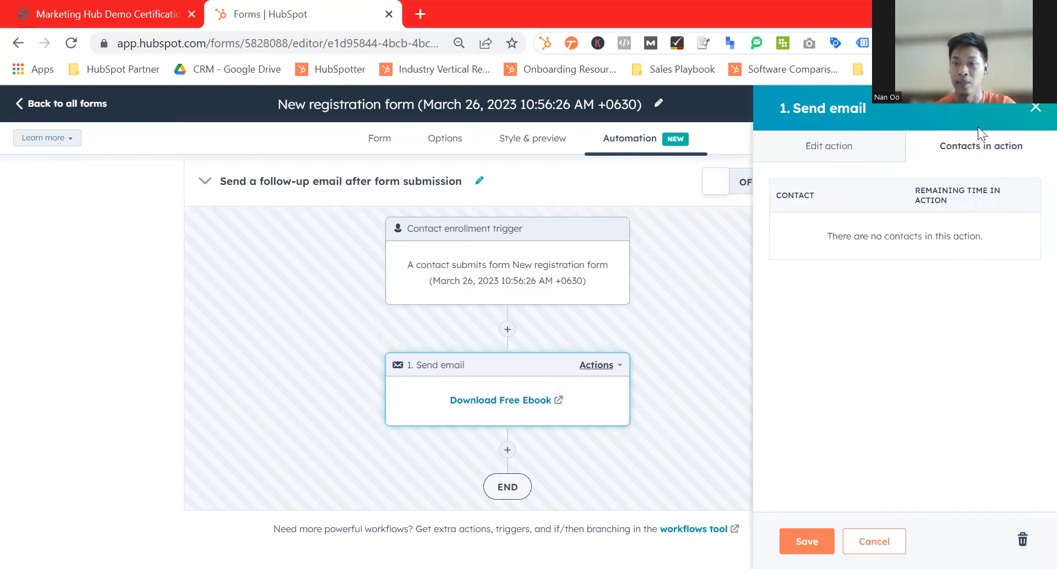
{"action": "left_click", "coordinate": [1035, 109]}
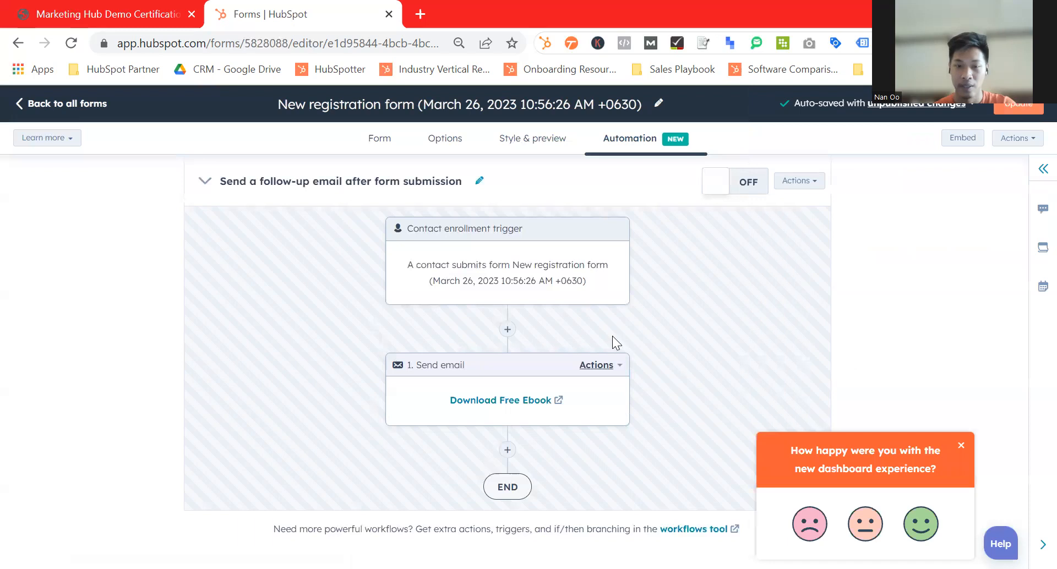
Step: Add a 1-minute delay for a set amount of time between the enrollment trigger and the Send email action
{"action": "left_click", "coordinate": [507, 333]}
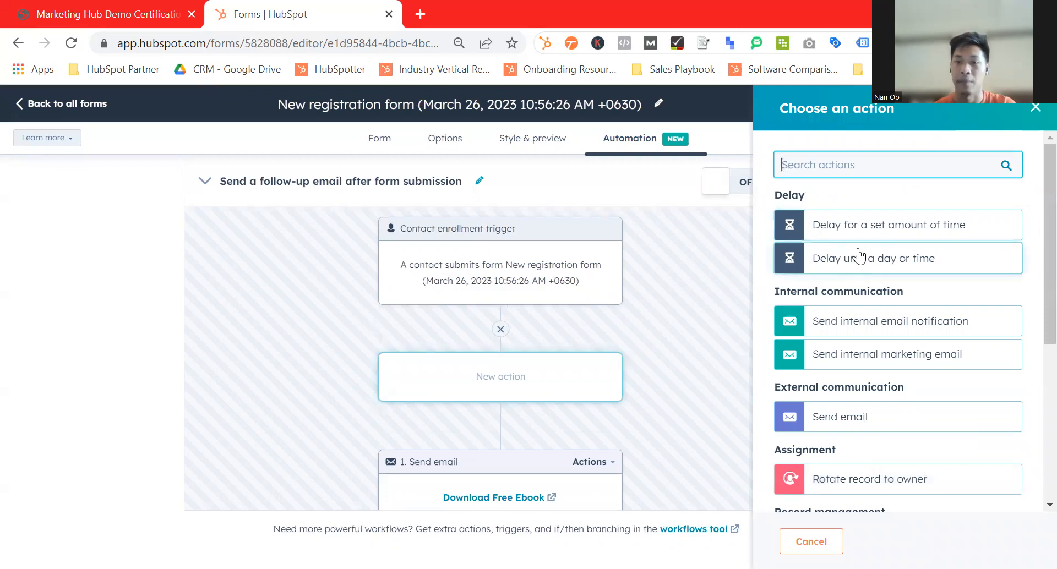
{"action": "left_click", "coordinate": [864, 230]}
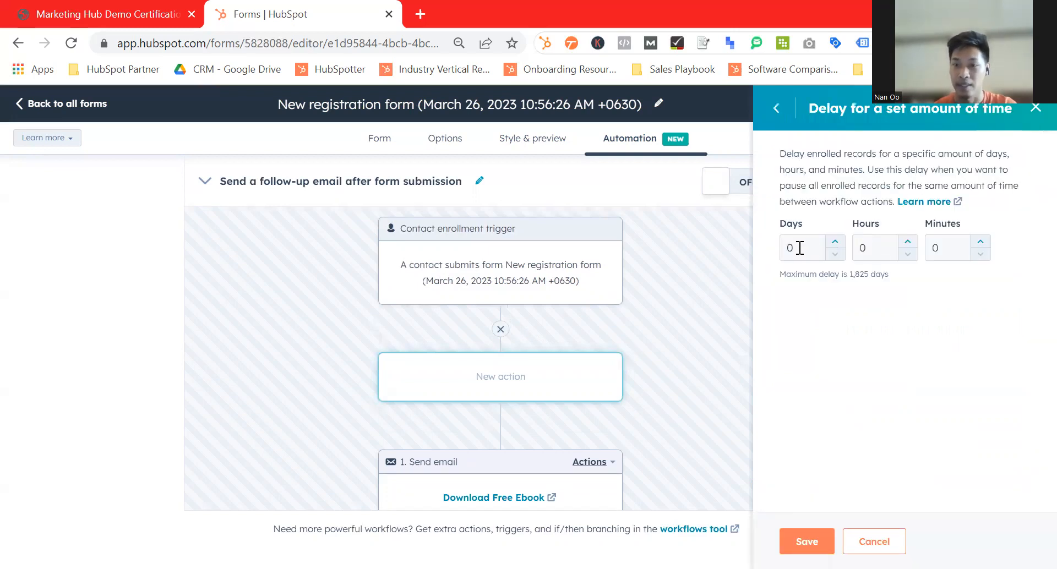
{"action": "double_click", "coordinate": [934, 249]}
{"action": "type", "text": "1"}
{"action": "left_click", "coordinate": [809, 541]}
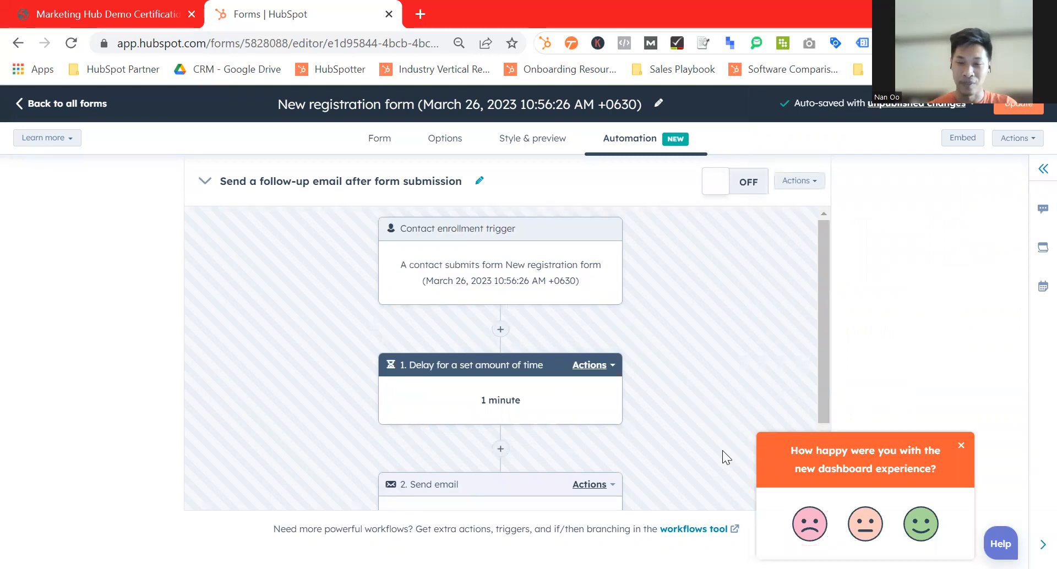
Step: Turn on the follow-up email workflow and publish the updated registration form
{"action": "scroll", "coordinate": [722, 450], "scroll_direction": "down", "scroll_amount": 2}
{"action": "scroll", "coordinate": [976, 349], "scroll_direction": "up", "scroll_amount": 2}
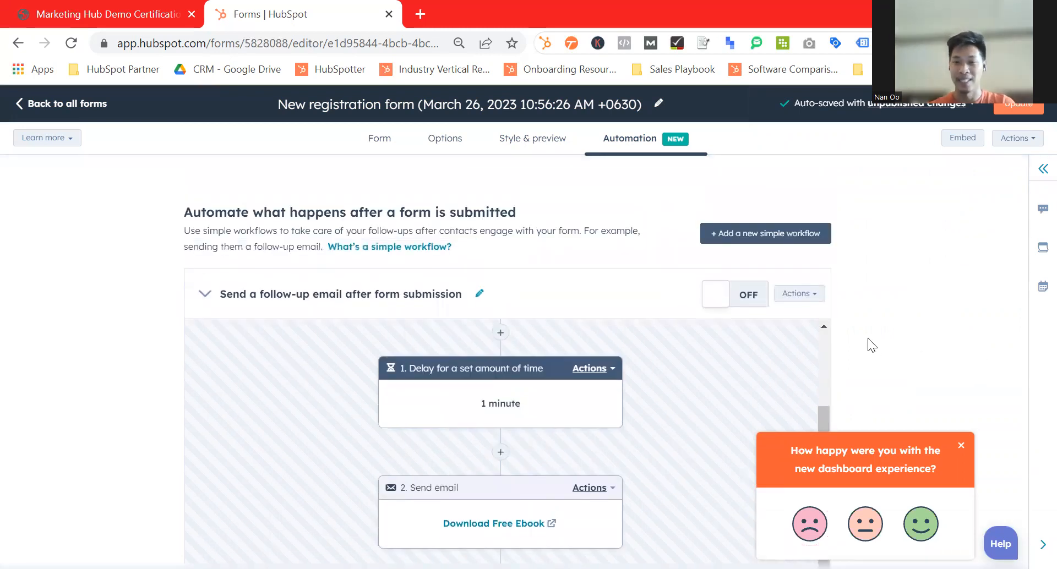
{"action": "left_click", "coordinate": [733, 292]}
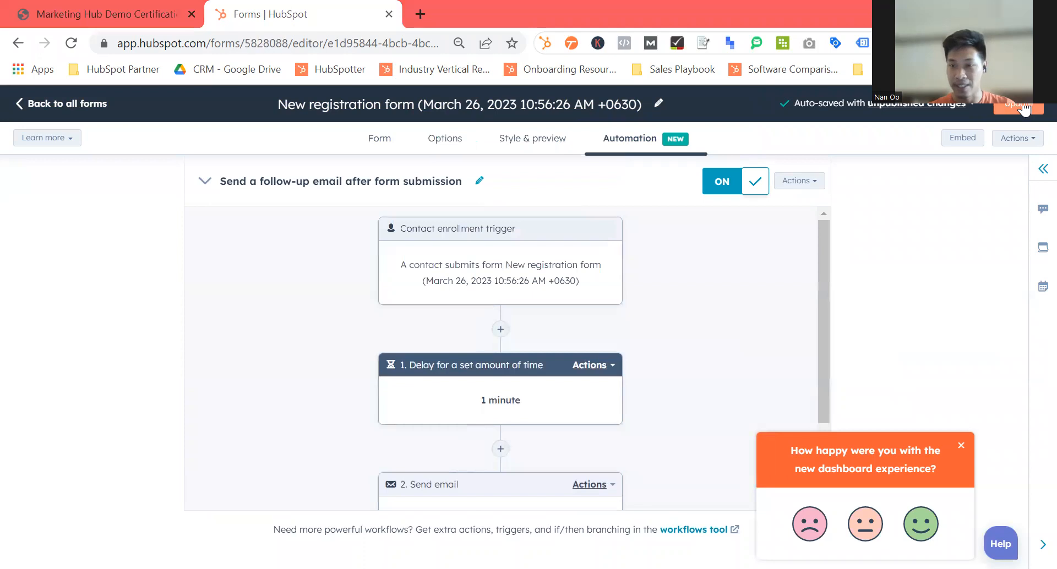
{"action": "left_click", "coordinate": [1023, 108]}
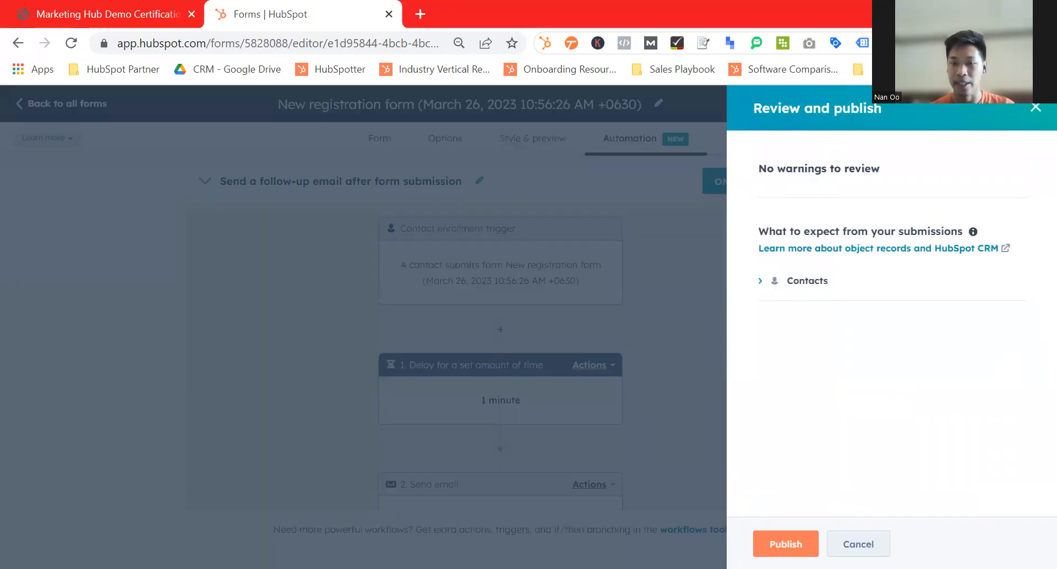
{"action": "left_click", "coordinate": [786, 544]}
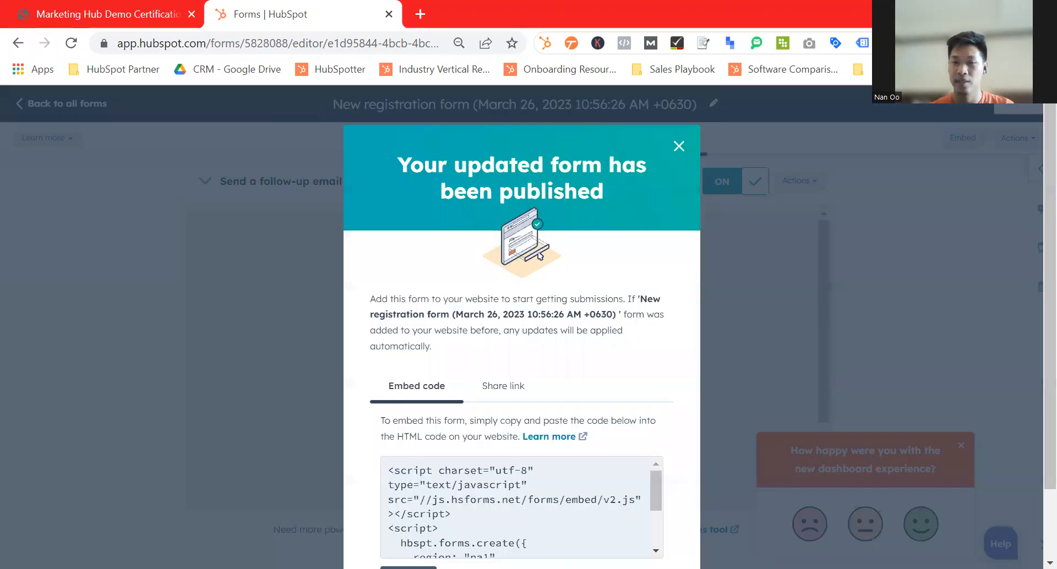
Step: Review the published form's embed code and share link, then dismiss the publishing confirmation
{"action": "scroll", "coordinate": [534, 420], "scroll_direction": "down", "scroll_amount": 2}
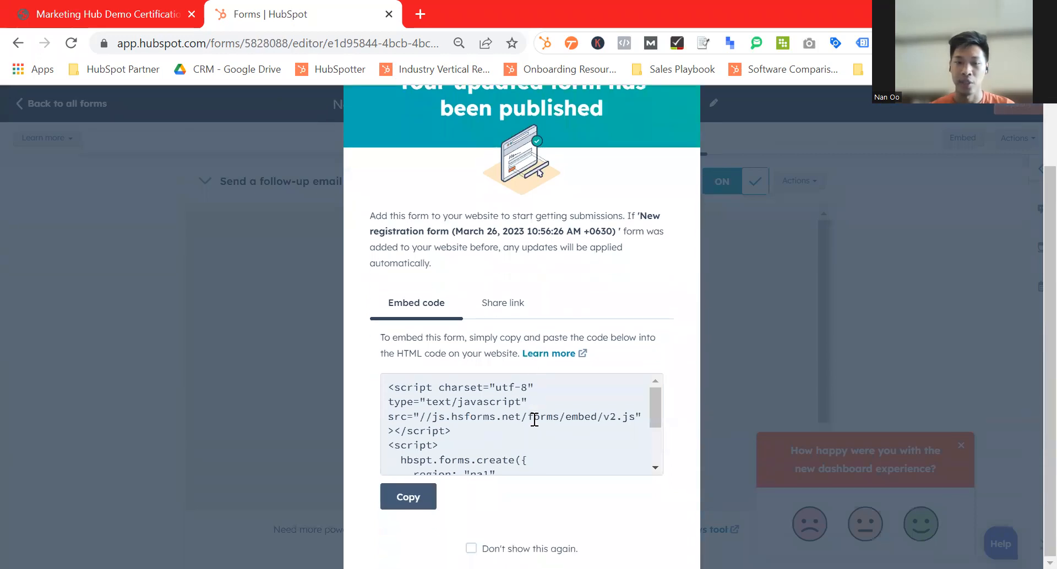
{"action": "left_click", "coordinate": [494, 314]}
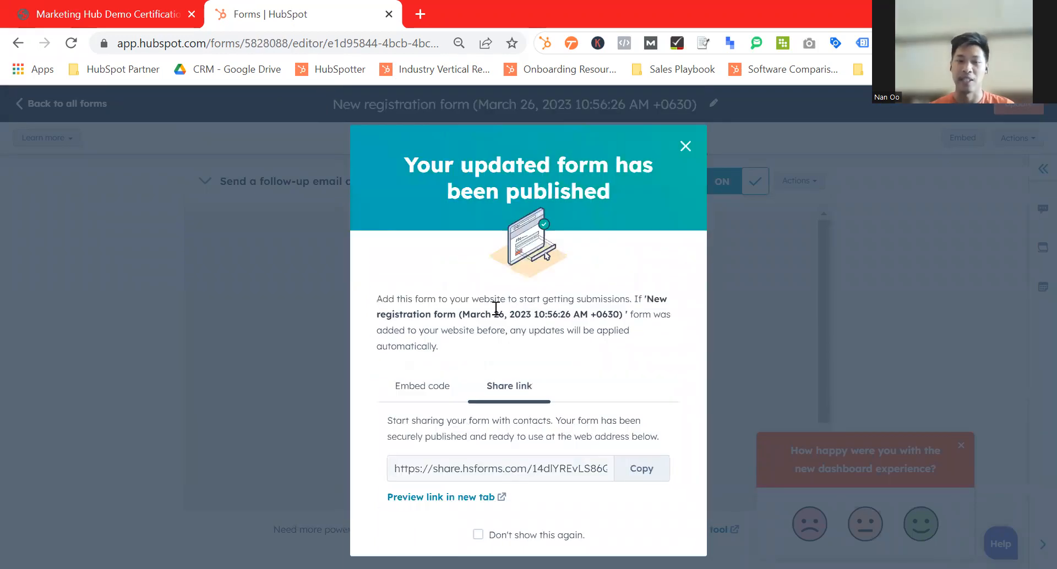
{"action": "left_click", "coordinate": [442, 395]}
{"action": "scroll", "coordinate": [444, 396], "scroll_direction": "down", "scroll_amount": 2}
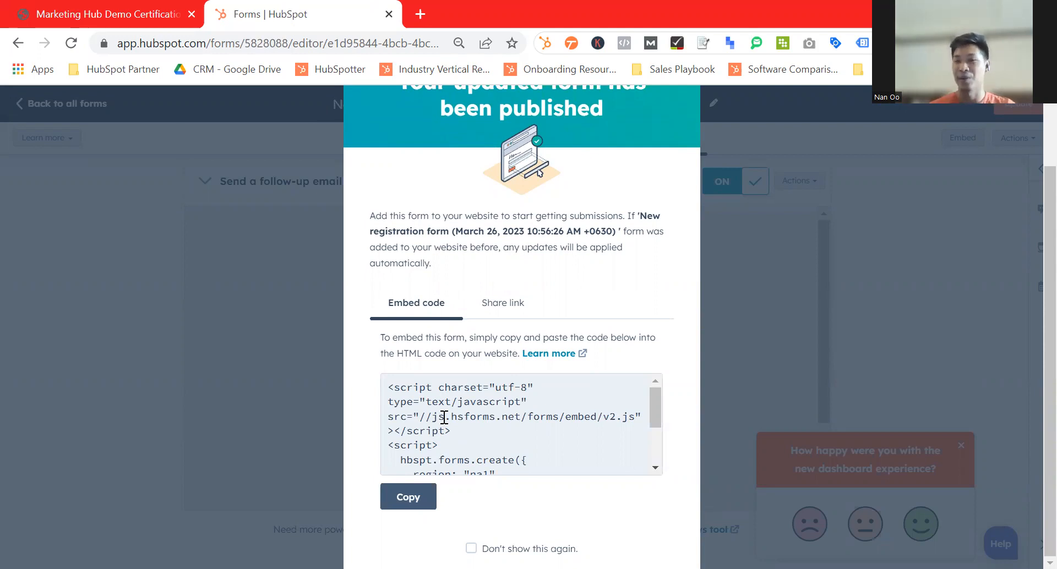
{"action": "left_click", "coordinate": [510, 307]}
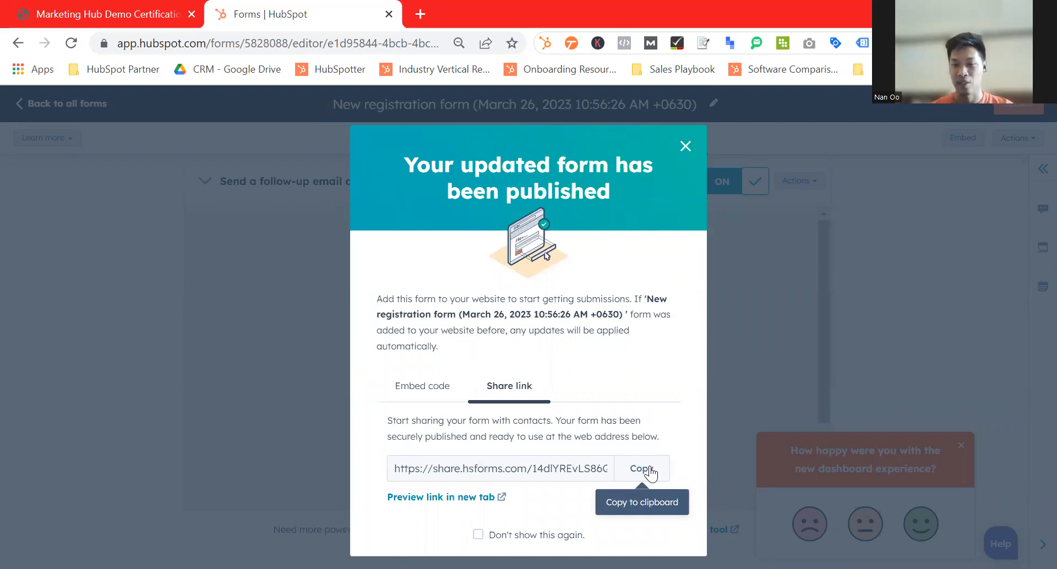
{"action": "left_click", "coordinate": [685, 147]}
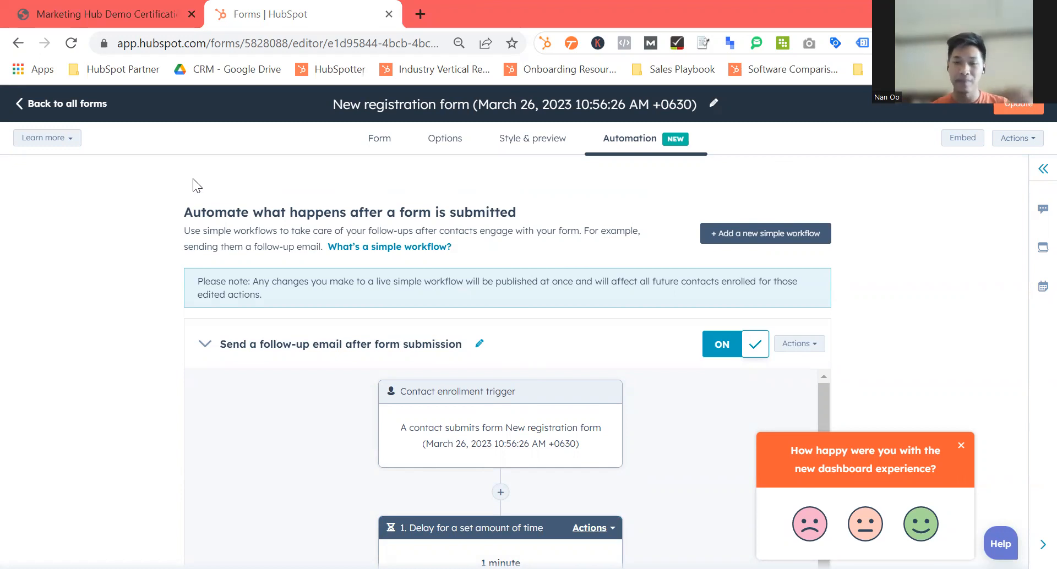
Step: Leave the form editor and open the contact lists overview
{"action": "left_click", "coordinate": [57, 104]}
{"action": "mouse_move", "coordinate": [250, 107]}
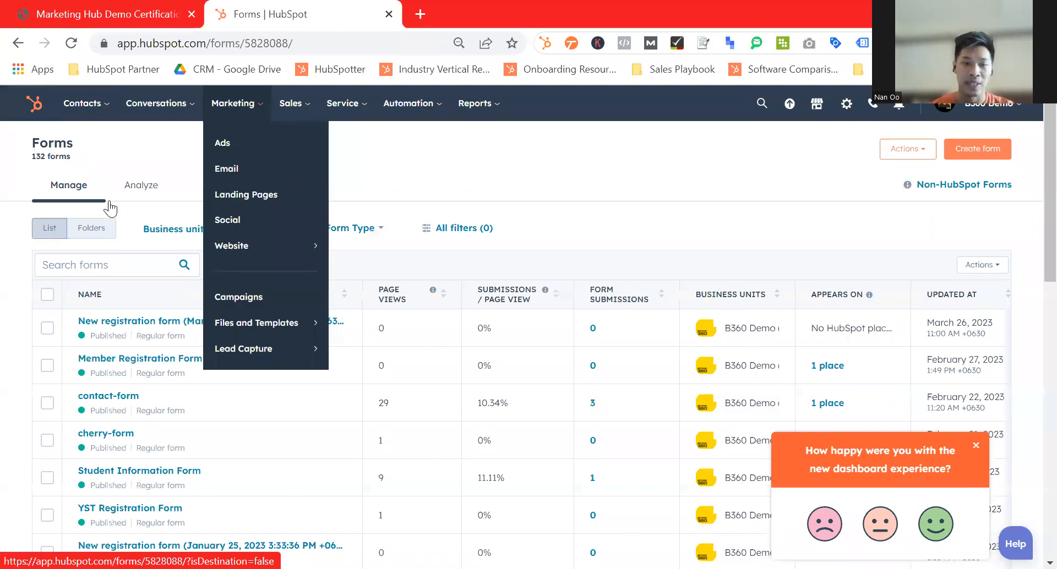
{"action": "mouse_move", "coordinate": [82, 103]}
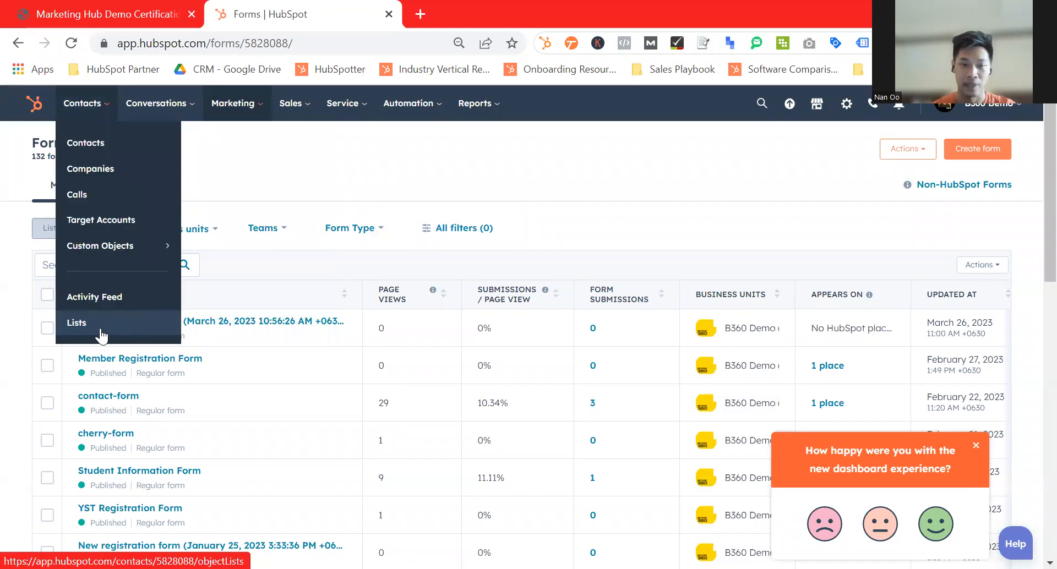
{"action": "left_click", "coordinate": [76, 323]}
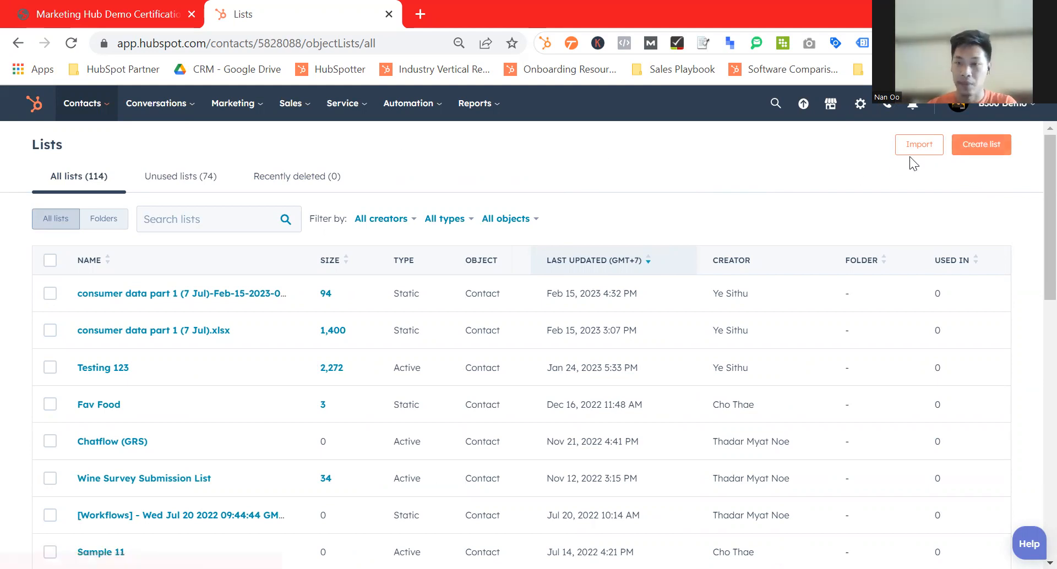
Step: Create a contact-based active list named "Testing Ebook"
{"action": "left_click", "coordinate": [985, 152]}
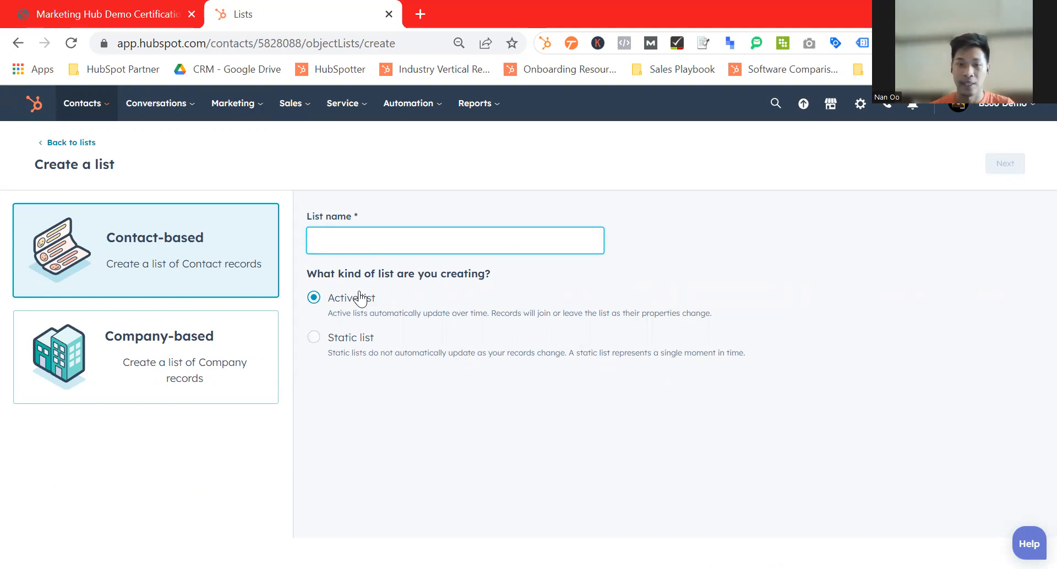
{"action": "type", "text": "Testing Ebook"}
{"action": "left_click", "coordinate": [998, 175]}
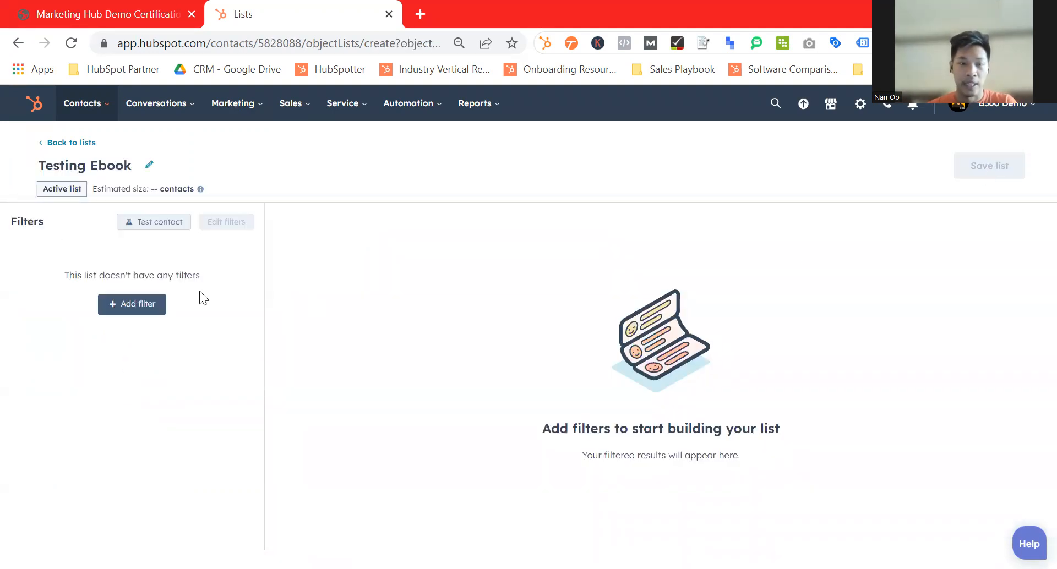
Step: Filter the list by contacts who filled out New eBook download form (January 20, 2021 1:30:33 PM) on any page, and save it
{"action": "left_click", "coordinate": [150, 306]}
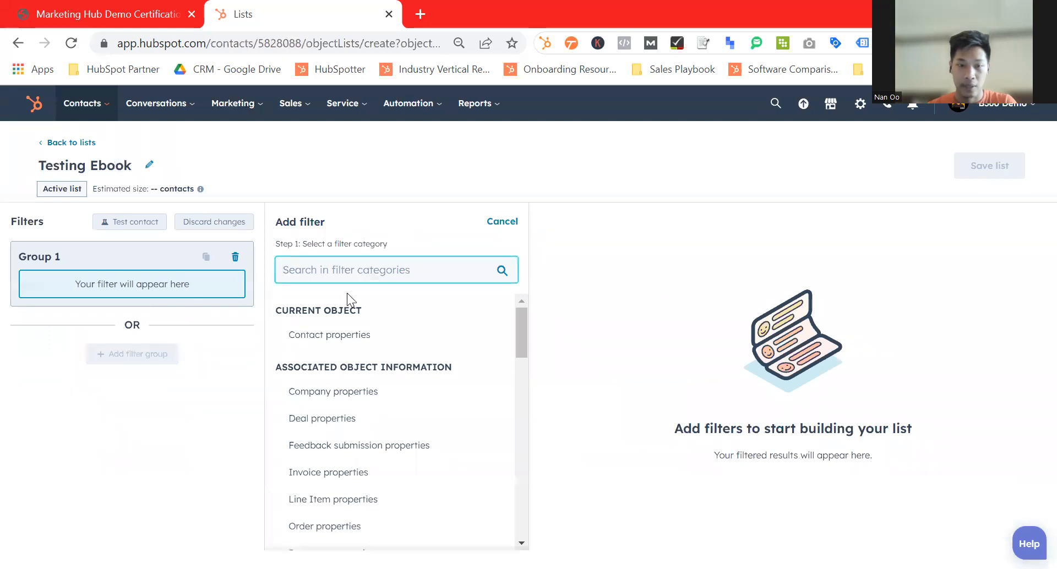
{"action": "type", "text": "form"}
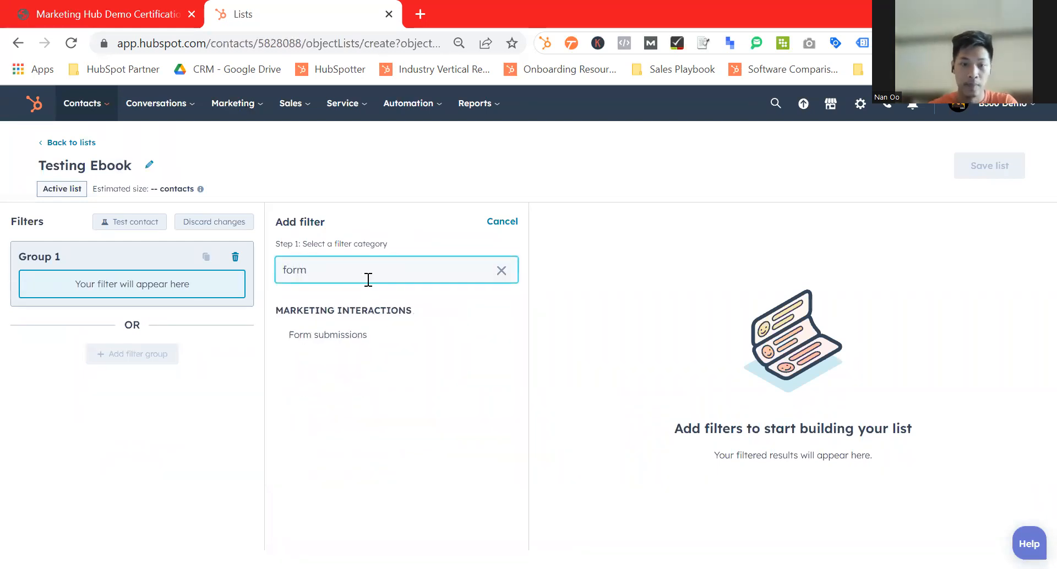
{"action": "left_click", "coordinate": [350, 337]}
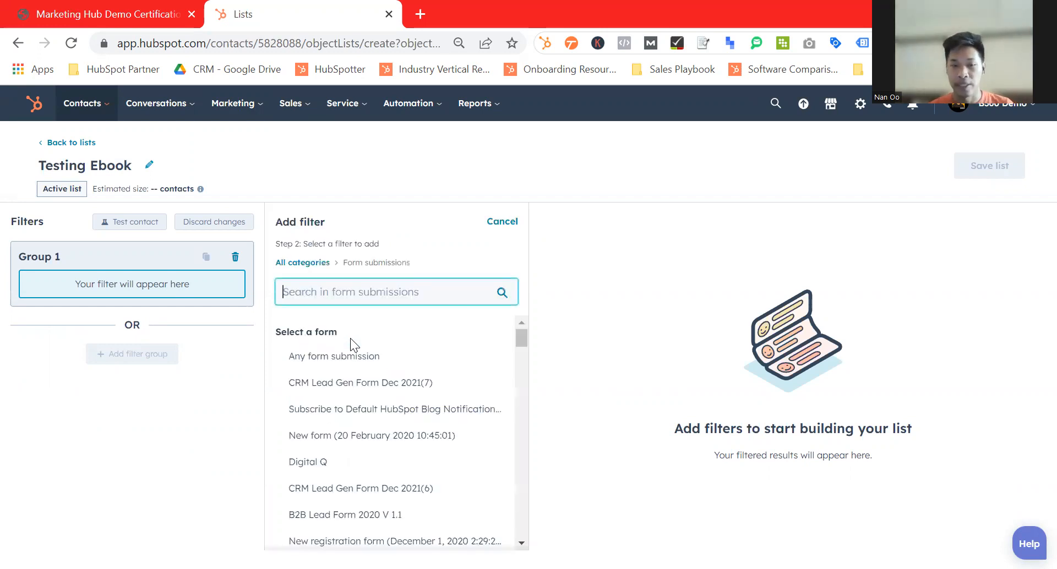
{"action": "scroll", "coordinate": [337, 486], "scroll_direction": "down", "scroll_amount": 1}
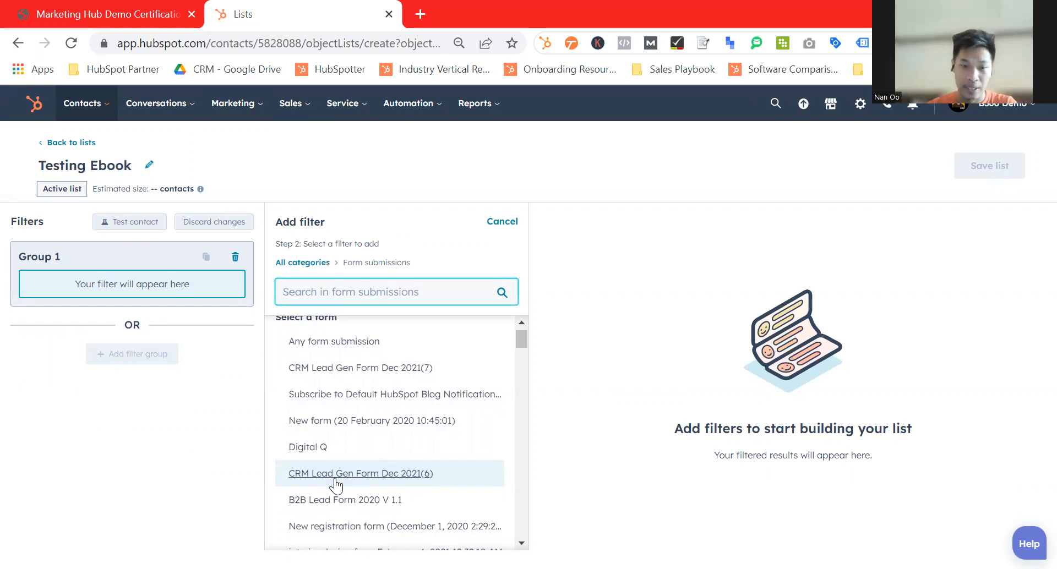
{"action": "scroll", "coordinate": [384, 431], "scroll_direction": "down", "scroll_amount": 2}
{"action": "type", "text": "ebook"}
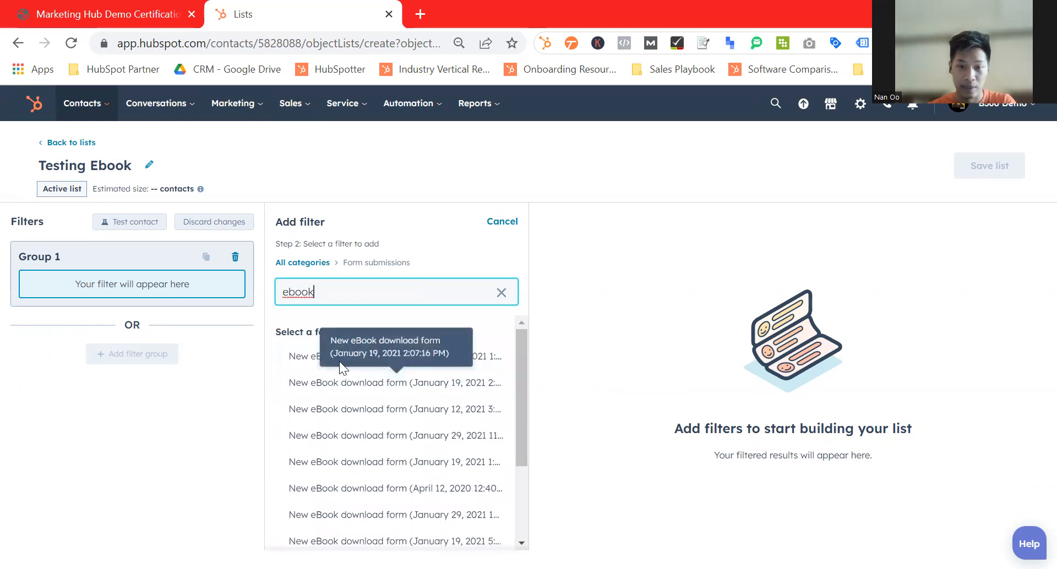
{"action": "left_click", "coordinate": [304, 358]}
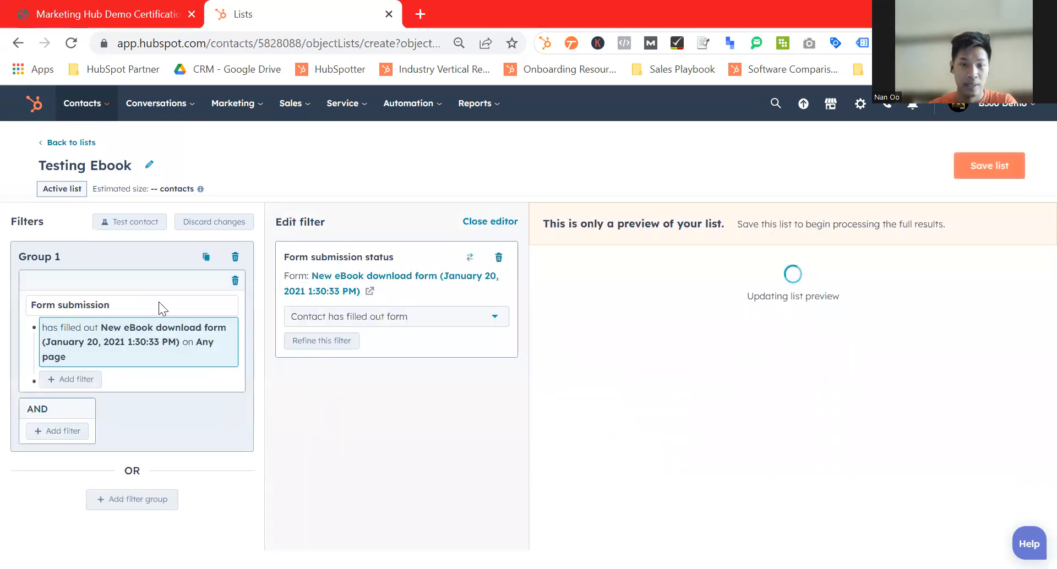
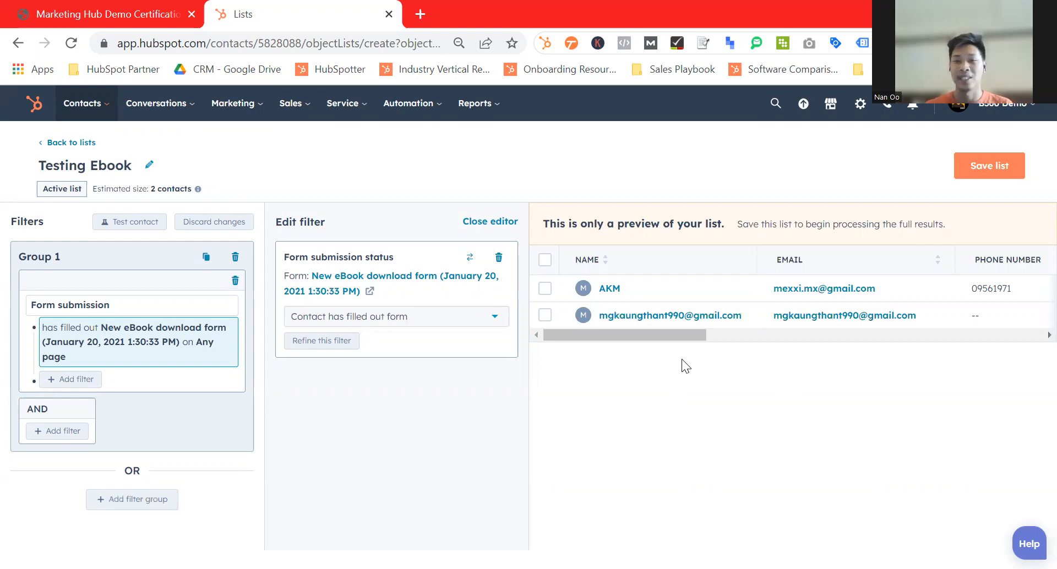
{"action": "left_click", "coordinate": [967, 166]}
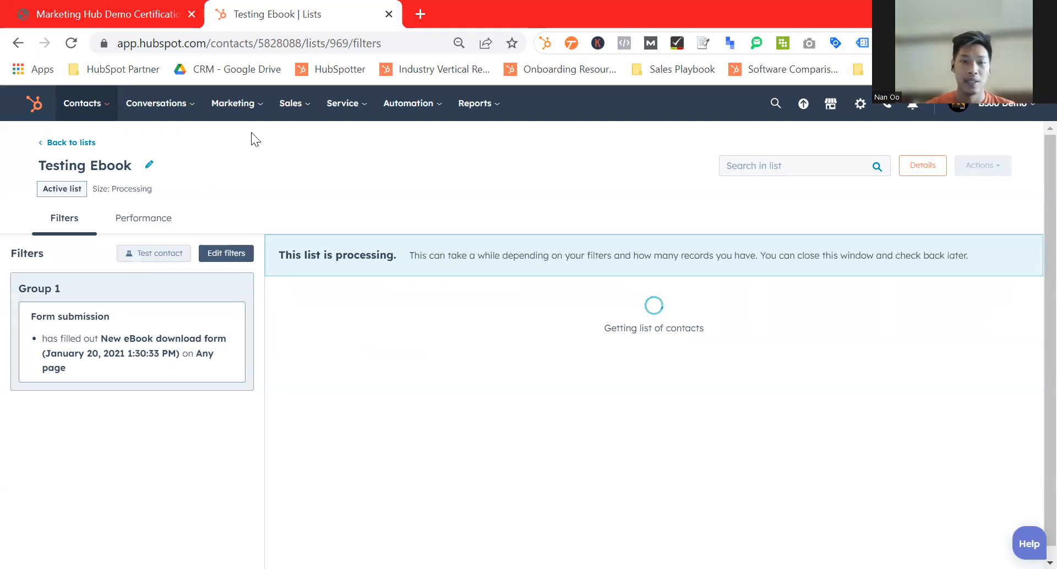
Step: Leave the contact list and open the workflows overview
{"action": "left_click", "coordinate": [227, 107]}
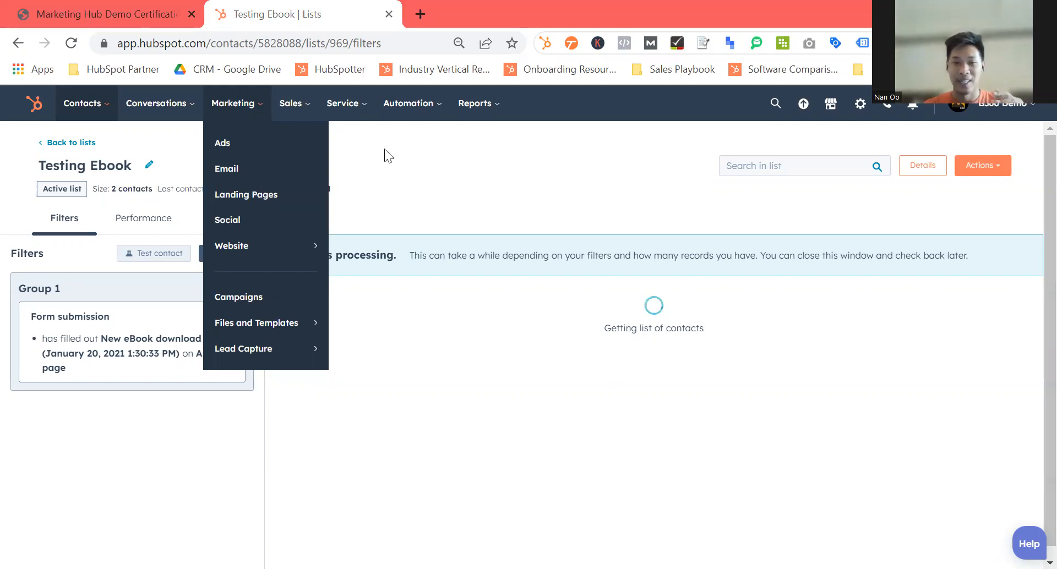
{"action": "left_click", "coordinate": [408, 103]}
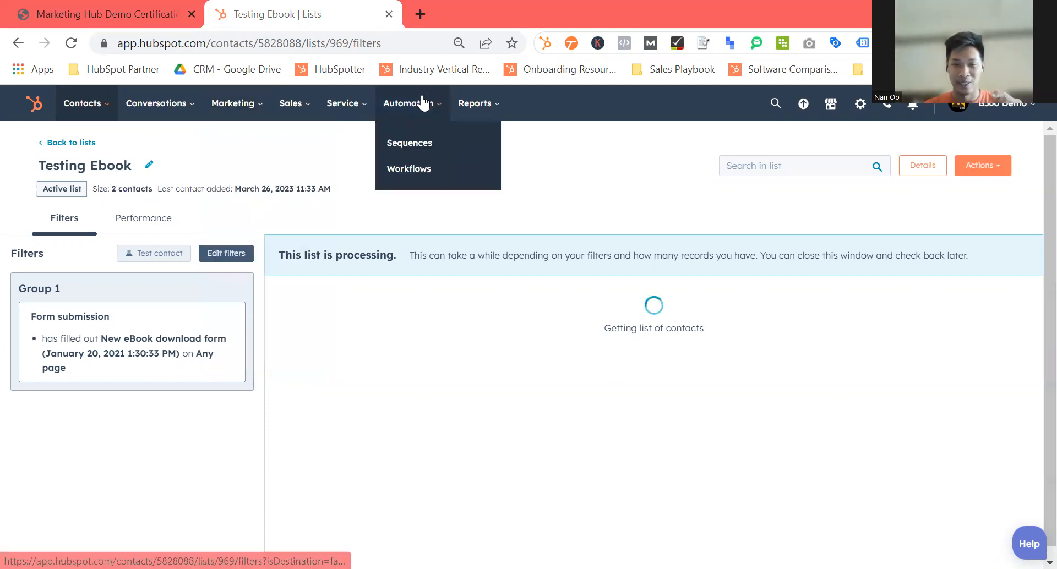
{"action": "left_click", "coordinate": [427, 169]}
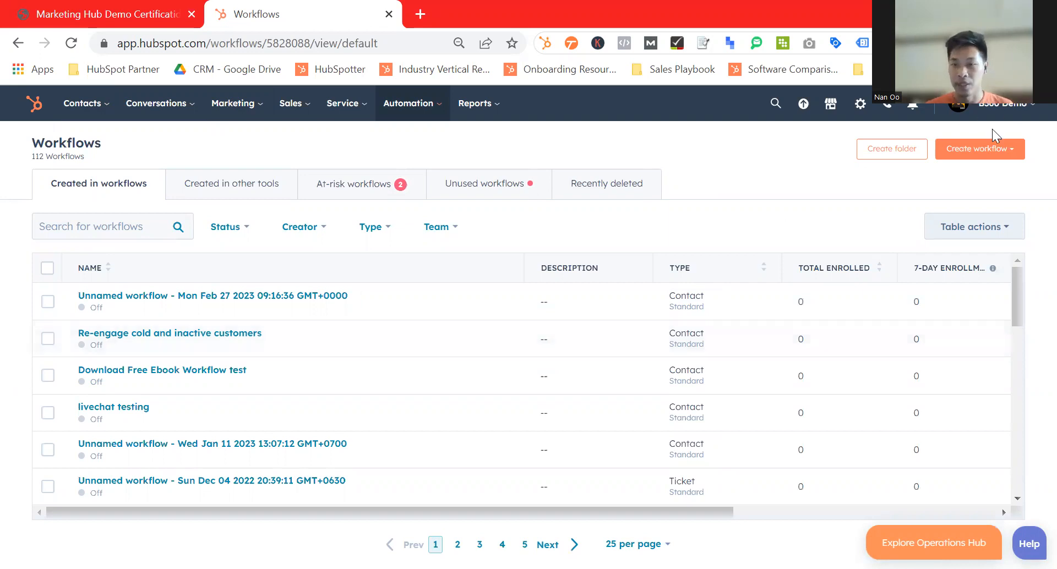
Step: Start a new workflow from a template, opening the workflow template library
{"action": "left_click", "coordinate": [977, 149]}
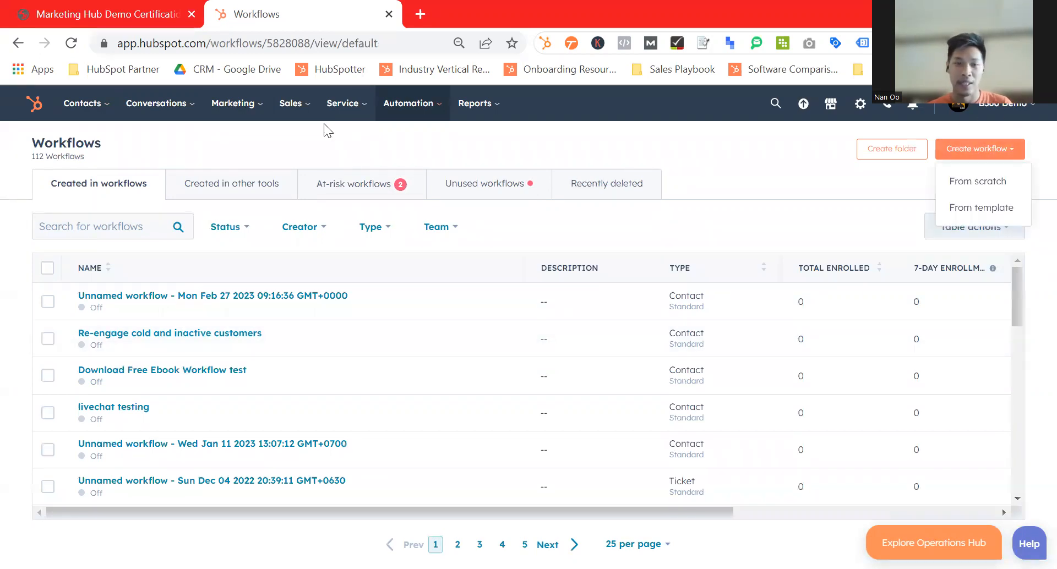
{"action": "mouse_move", "coordinate": [410, 107]}
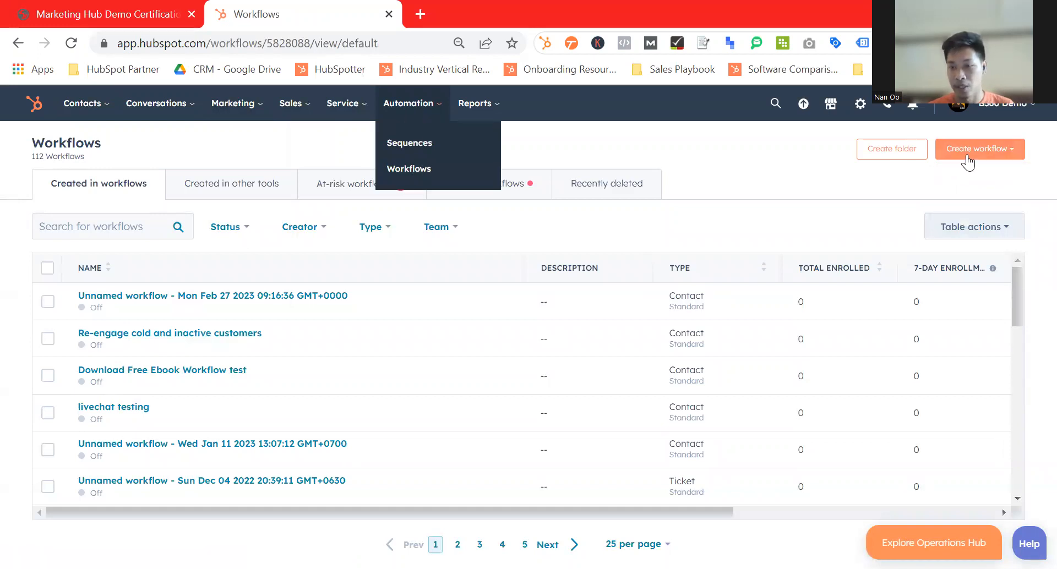
{"action": "left_click", "coordinate": [967, 157]}
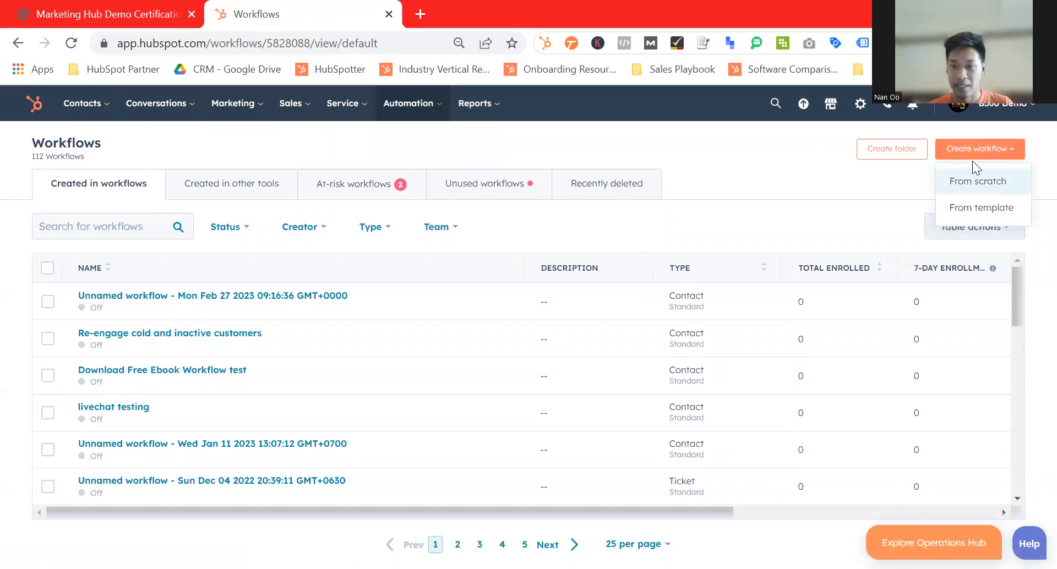
{"action": "left_click", "coordinate": [972, 210]}
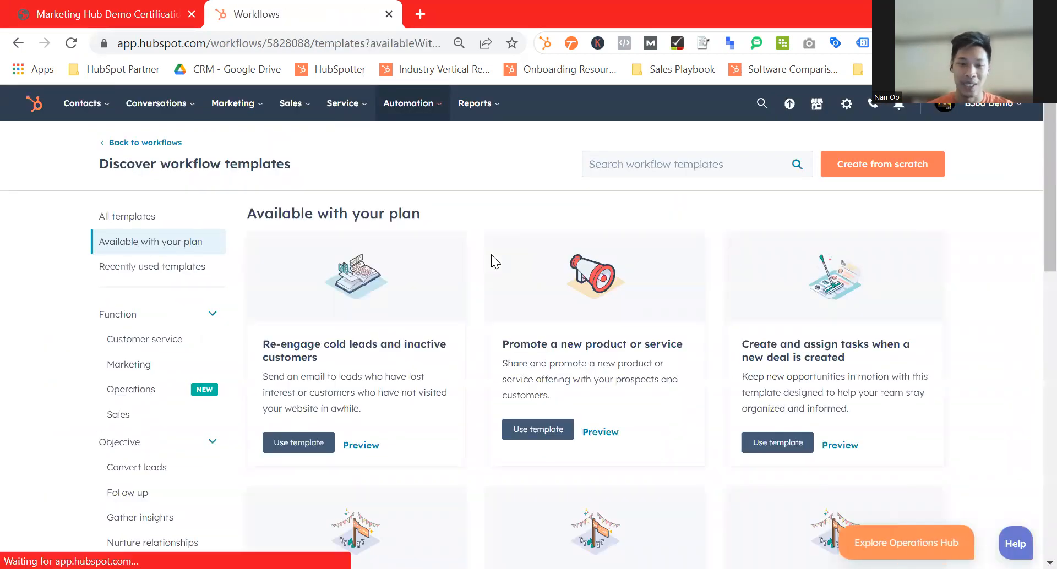
Step: Create the workflow from the "Send confirmation emails for events" template and dismiss the sidebar tip
{"action": "scroll", "coordinate": [425, 346], "scroll_direction": "down", "scroll_amount": 1}
{"action": "scroll", "coordinate": [425, 346], "scroll_direction": "down", "scroll_amount": 5}
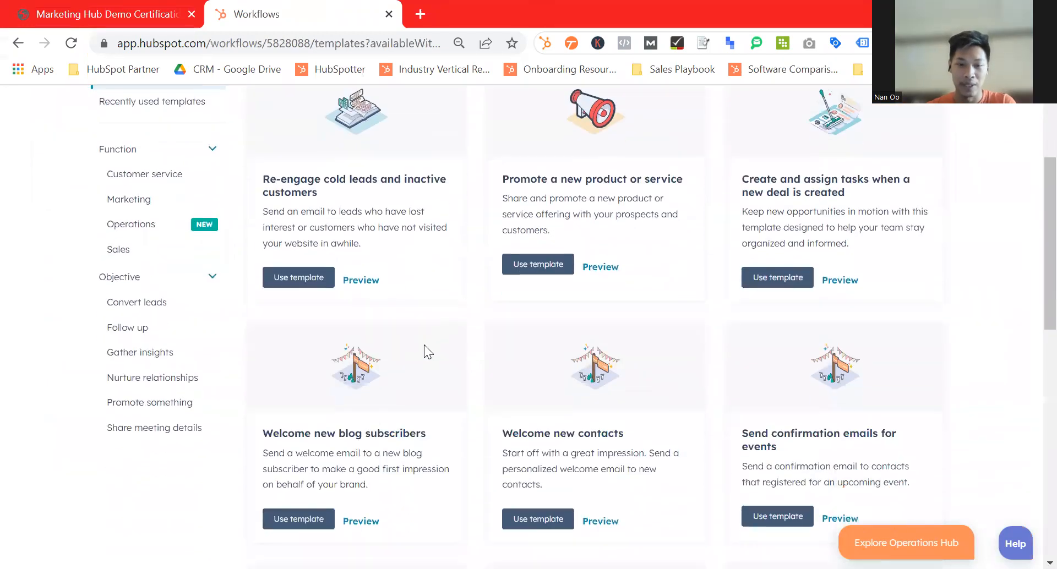
{"action": "scroll", "coordinate": [471, 347], "scroll_direction": "down", "scroll_amount": 4}
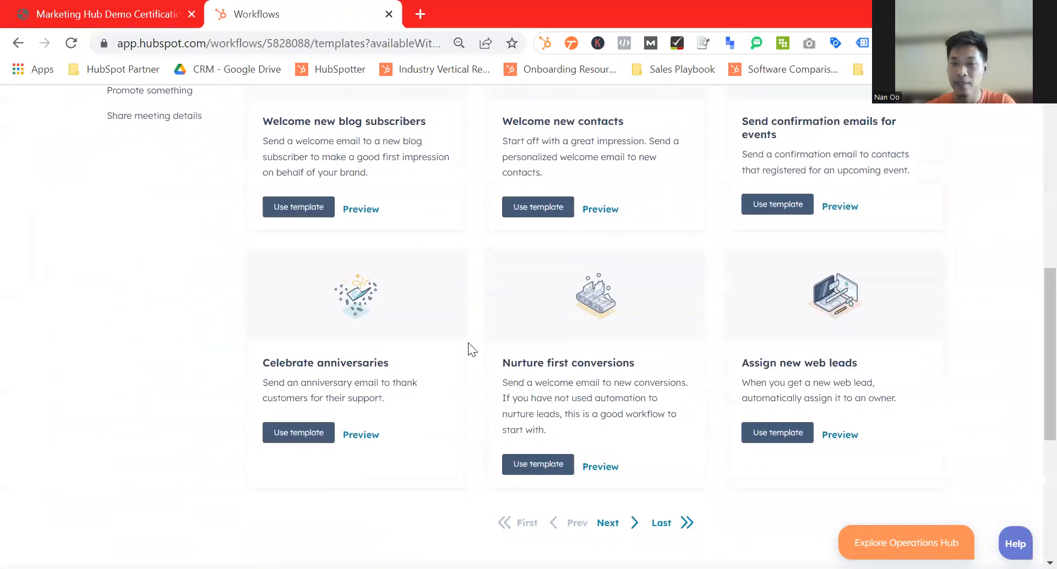
{"action": "scroll", "coordinate": [472, 348], "scroll_direction": "up", "scroll_amount": 3}
{"action": "scroll", "coordinate": [467, 343], "scroll_direction": "up", "scroll_amount": 3}
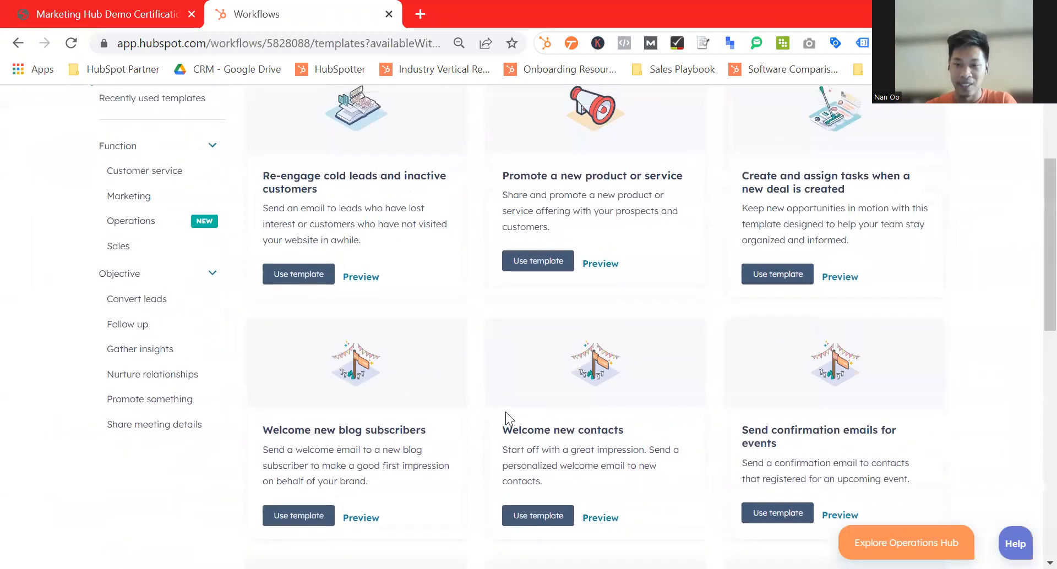
{"action": "left_click", "coordinate": [773, 518]}
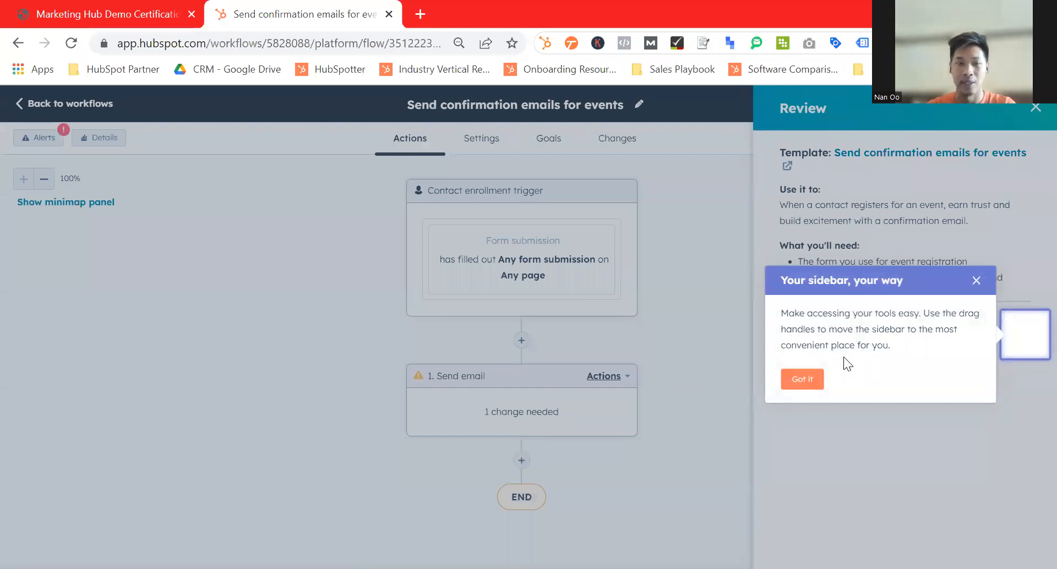
{"action": "left_click", "coordinate": [805, 379]}
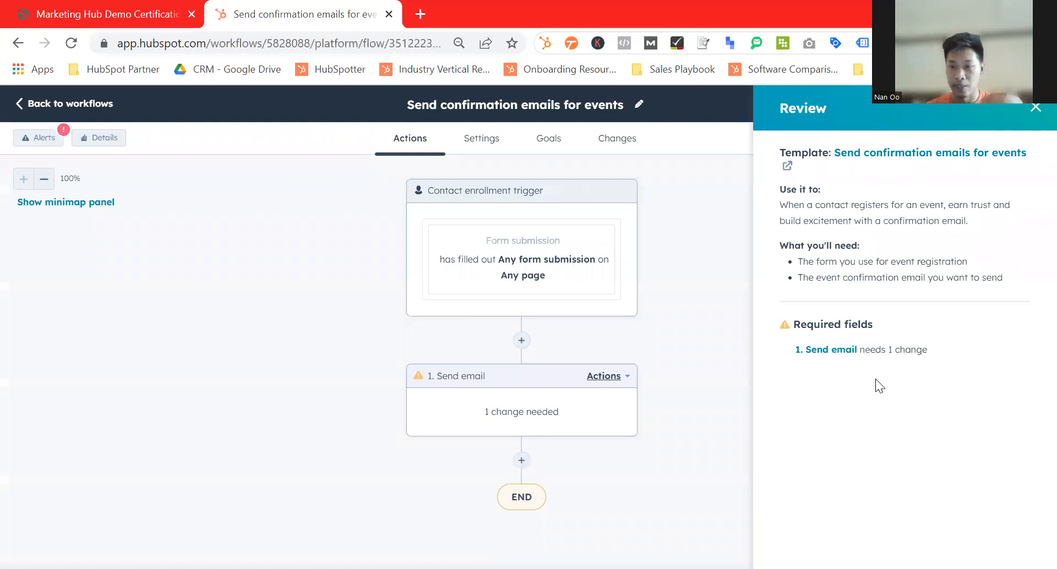
Step: Remove the existing form submission condition from the contact enrollment trigger and start a new filter
{"action": "left_click", "coordinate": [511, 265]}
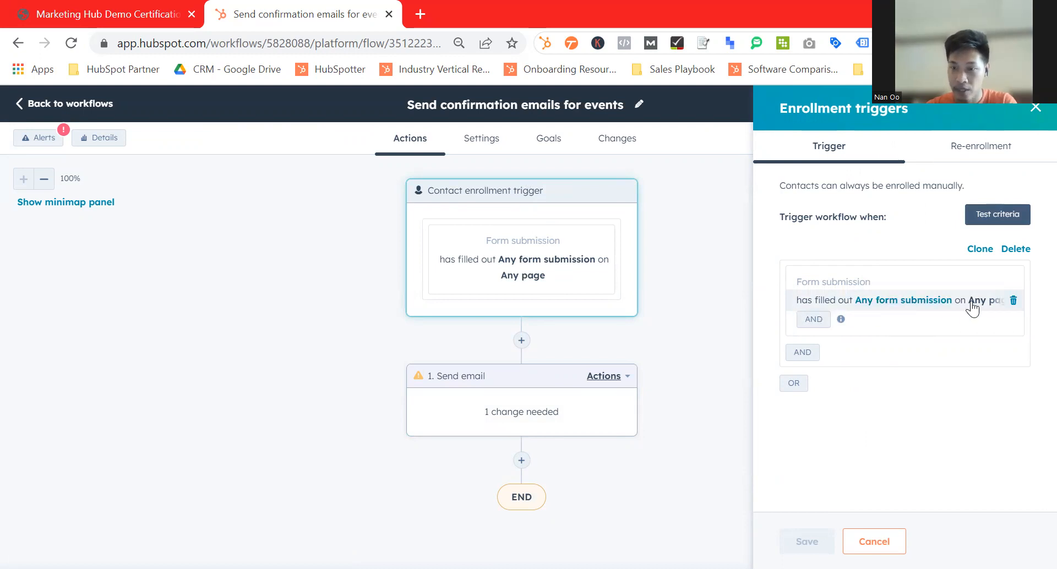
{"action": "left_click", "coordinate": [1010, 300]}
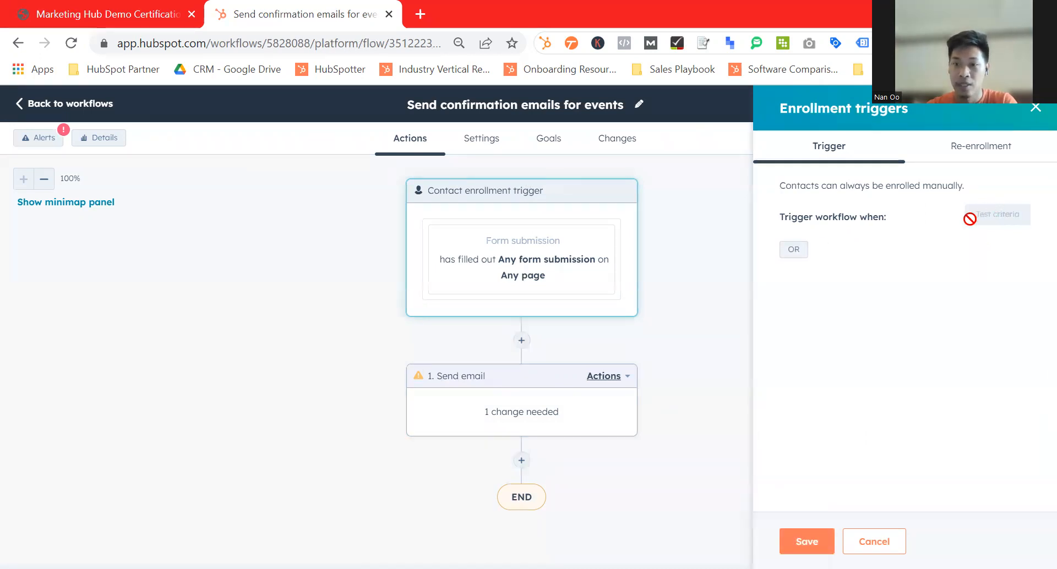
{"action": "left_click", "coordinate": [789, 253]}
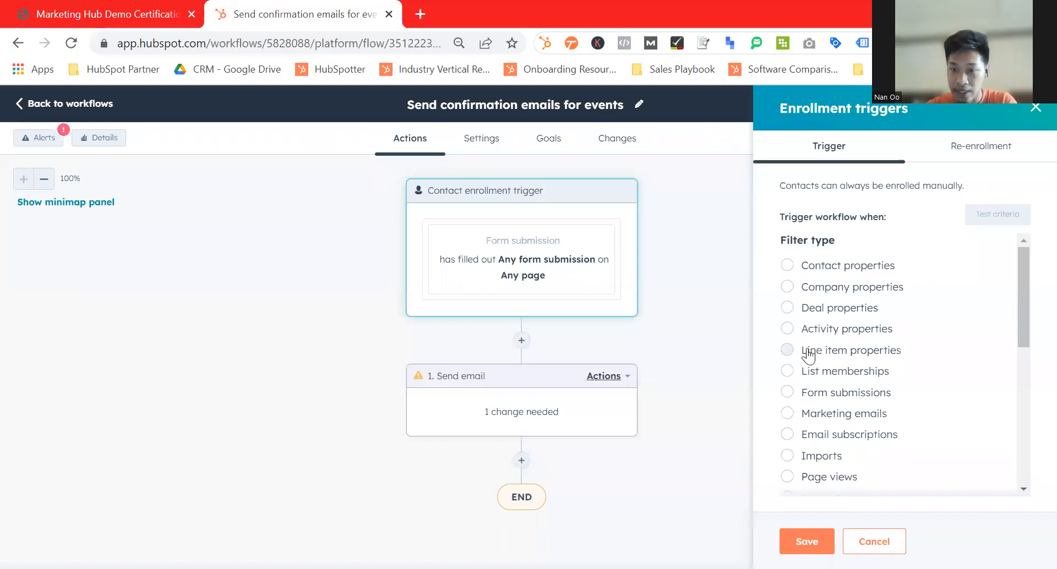
Step: Choose Form submissions as the trigger's filter type and select the B2B Lead Form 2020 V 1.1
{"action": "scroll", "coordinate": [808, 355], "scroll_direction": "down", "scroll_amount": 6}
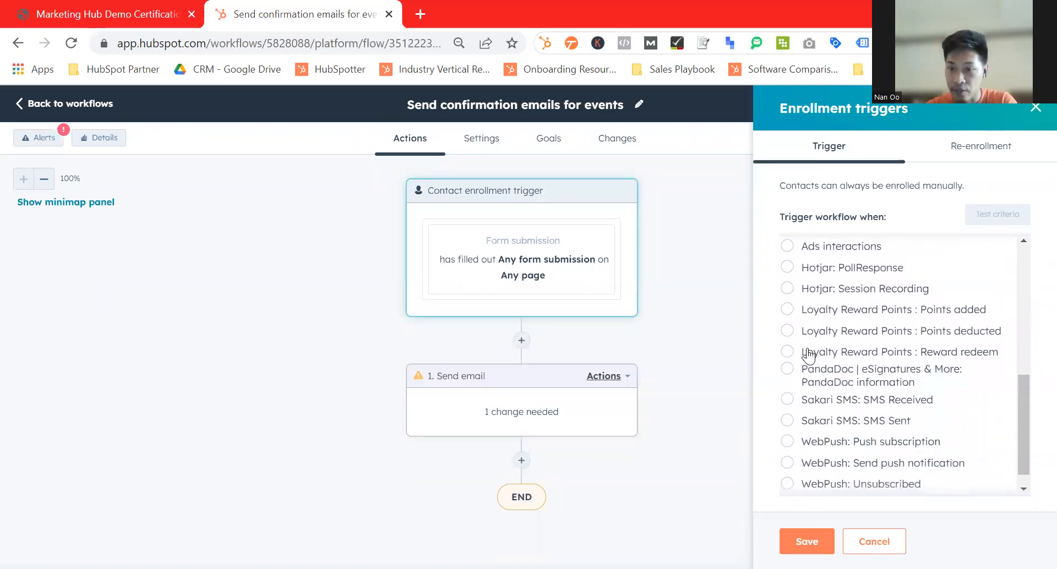
{"action": "scroll", "coordinate": [810, 396], "scroll_direction": "down", "scroll_amount": 1}
{"action": "scroll", "coordinate": [809, 399], "scroll_direction": "up", "scroll_amount": 8}
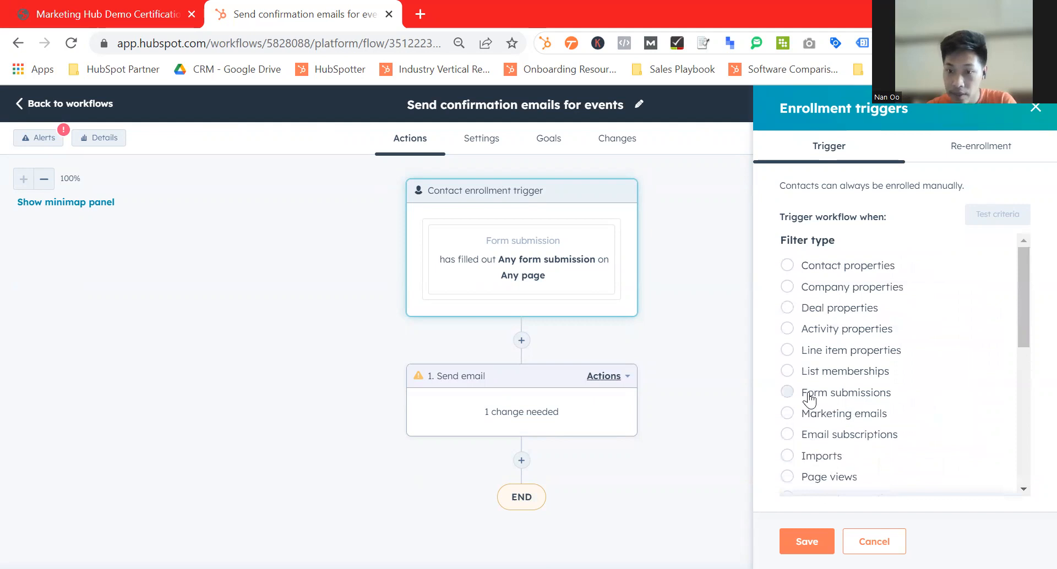
{"action": "left_click", "coordinate": [789, 269]}
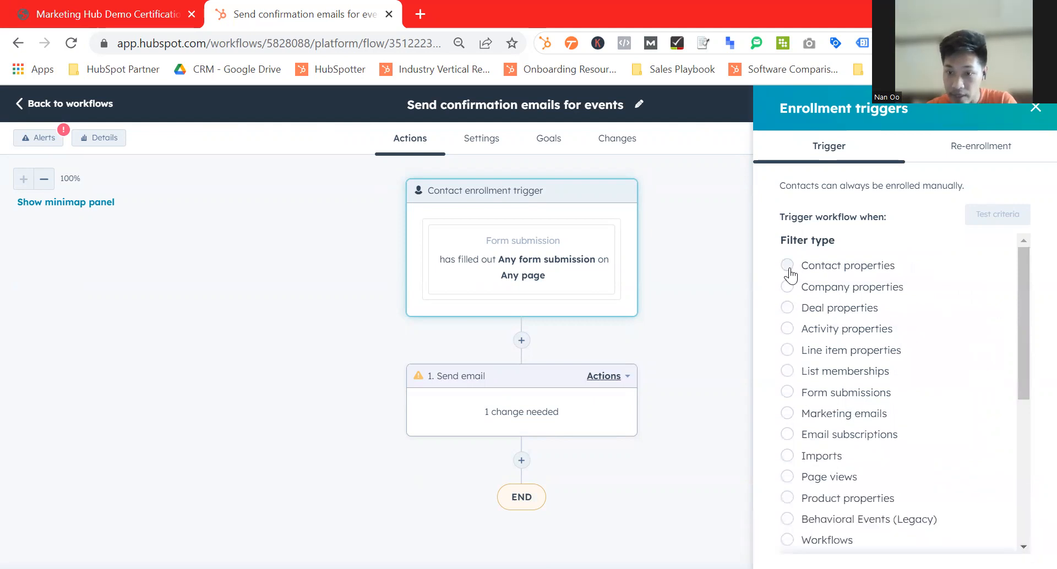
{"action": "left_click", "coordinate": [787, 395]}
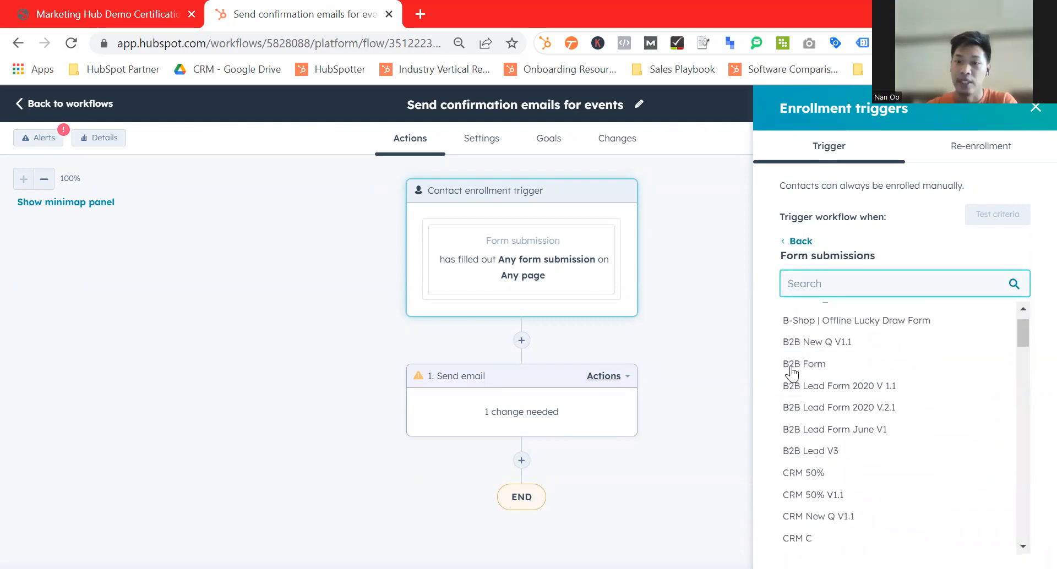
{"action": "left_click", "coordinate": [823, 421]}
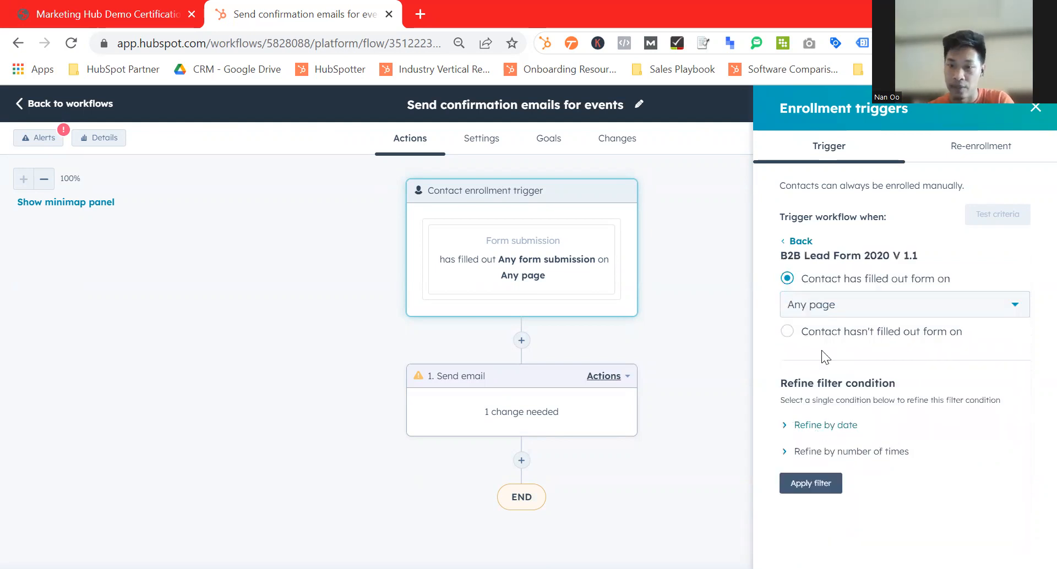
Step: Apply the filter for contacts who filled out the form on any page and save the enrollment trigger
{"action": "left_click", "coordinate": [834, 308]}
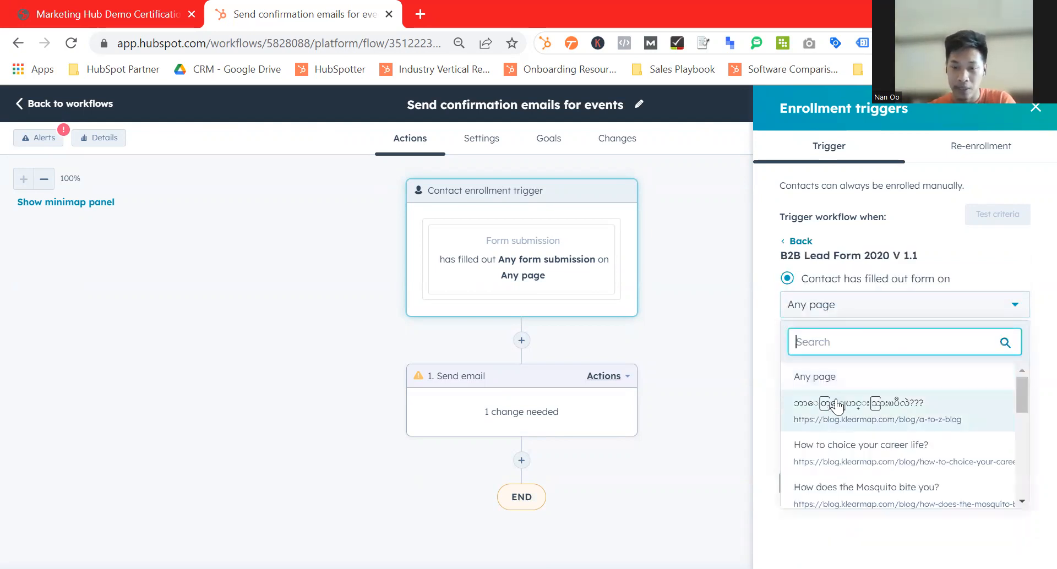
{"action": "left_click", "coordinate": [782, 319]}
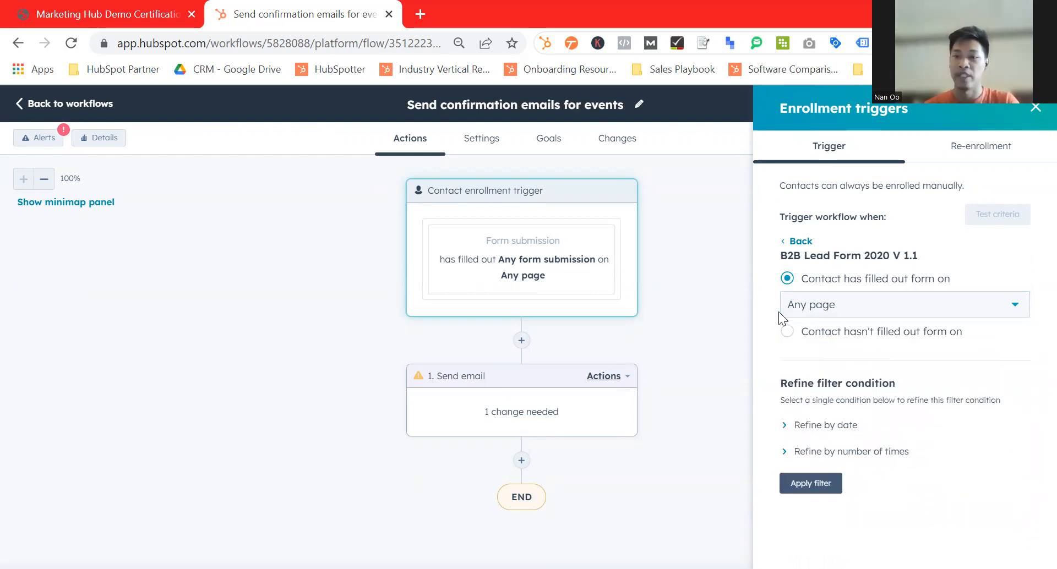
{"action": "left_click", "coordinate": [832, 305]}
{"action": "left_click", "coordinate": [831, 308]}
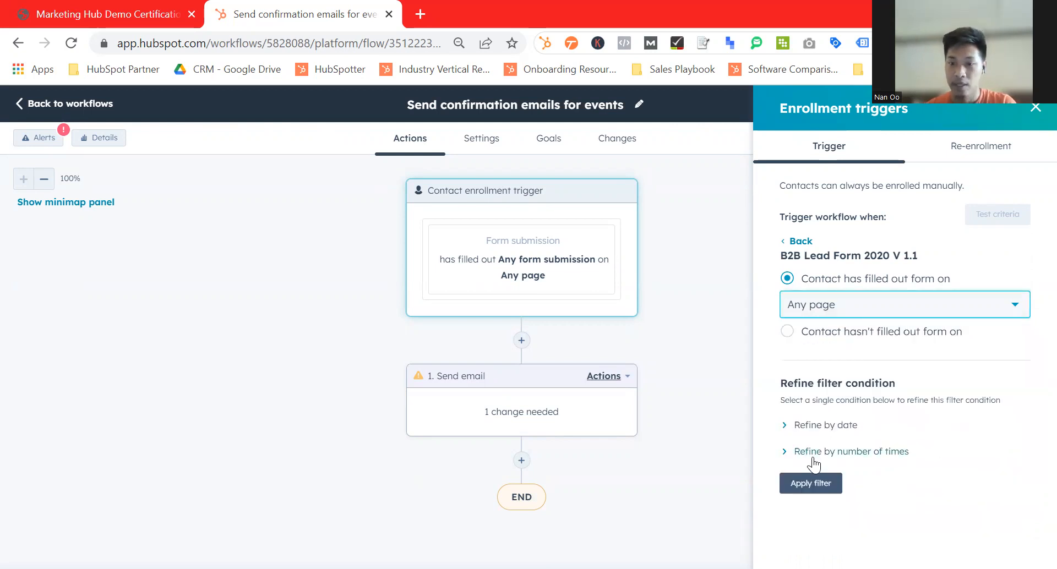
{"action": "left_click", "coordinate": [801, 485]}
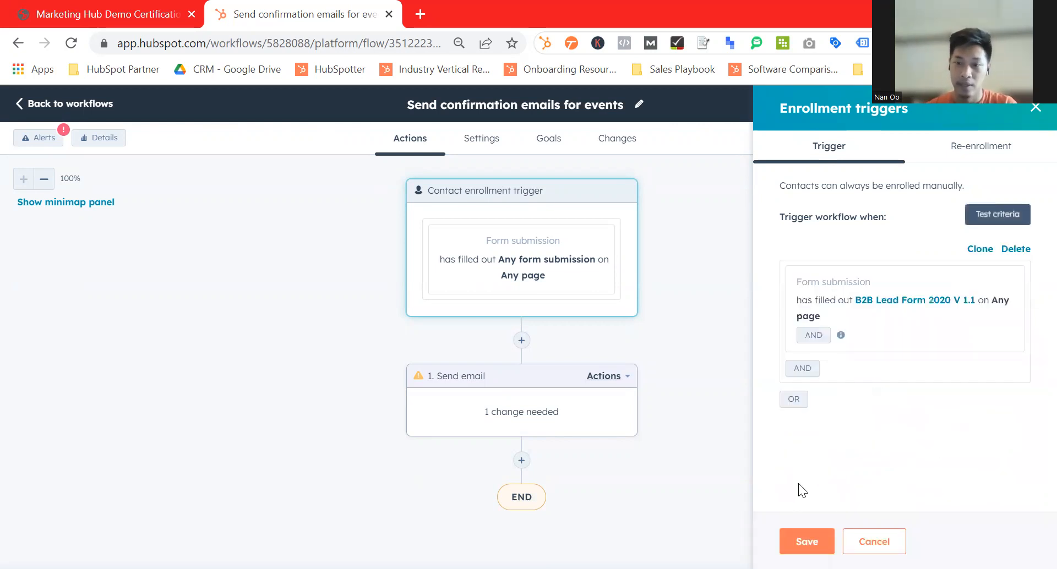
{"action": "left_click", "coordinate": [795, 542]}
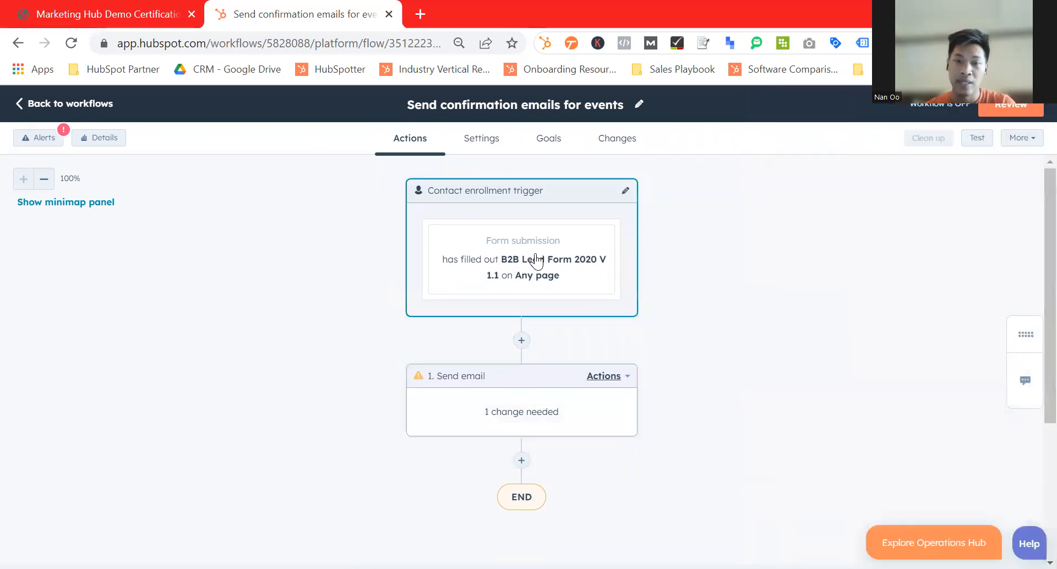
Step: Set the Send email action to the automated email "Mixed Development" and save it
{"action": "left_click", "coordinate": [539, 406]}
{"action": "left_click", "coordinate": [801, 345]}
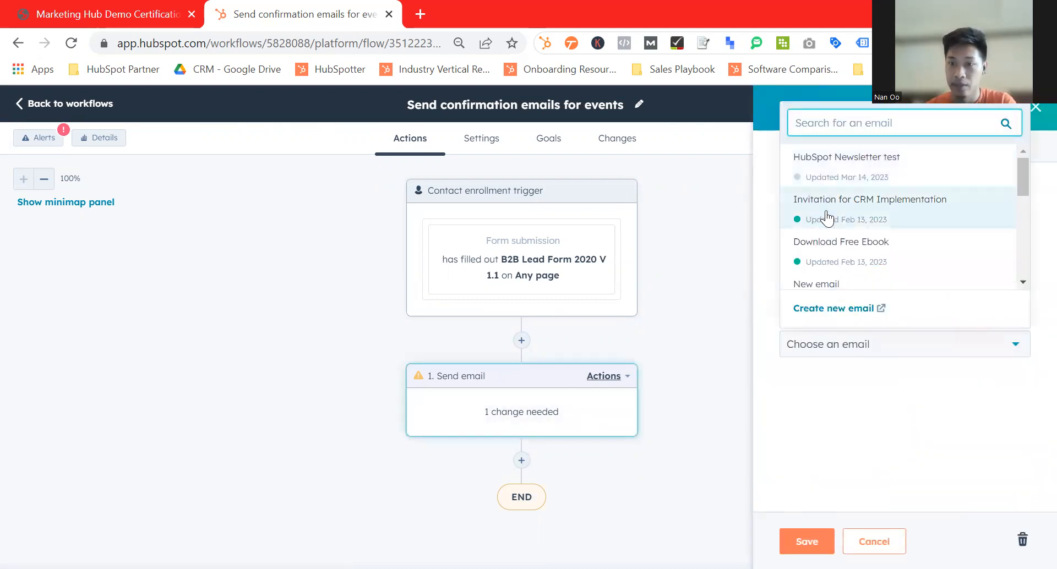
{"action": "mouse_move", "coordinate": [826, 219]}
{"action": "scroll", "coordinate": [869, 198], "scroll_direction": "down", "scroll_amount": 5}
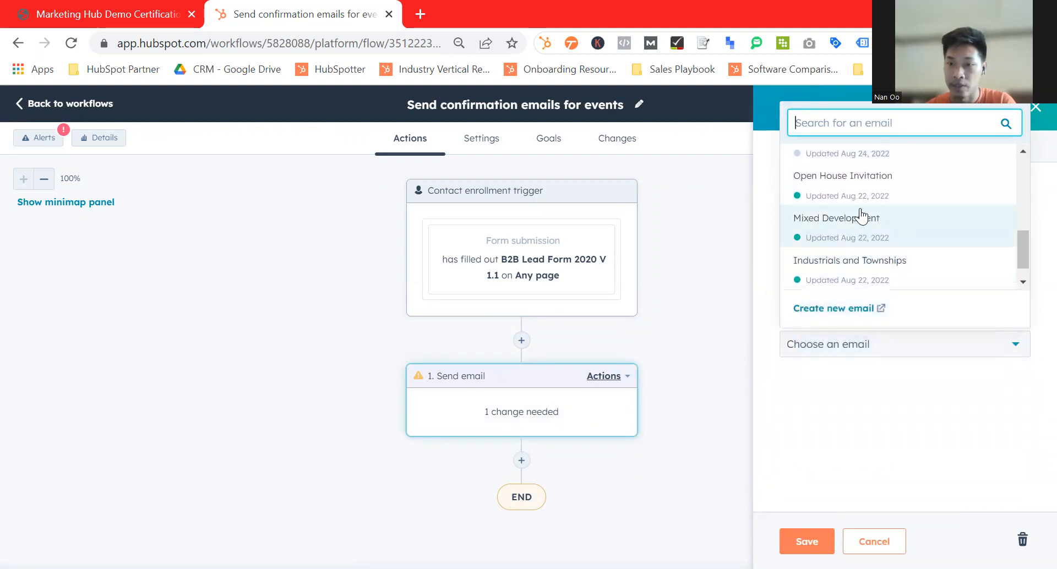
{"action": "left_click", "coordinate": [854, 258]}
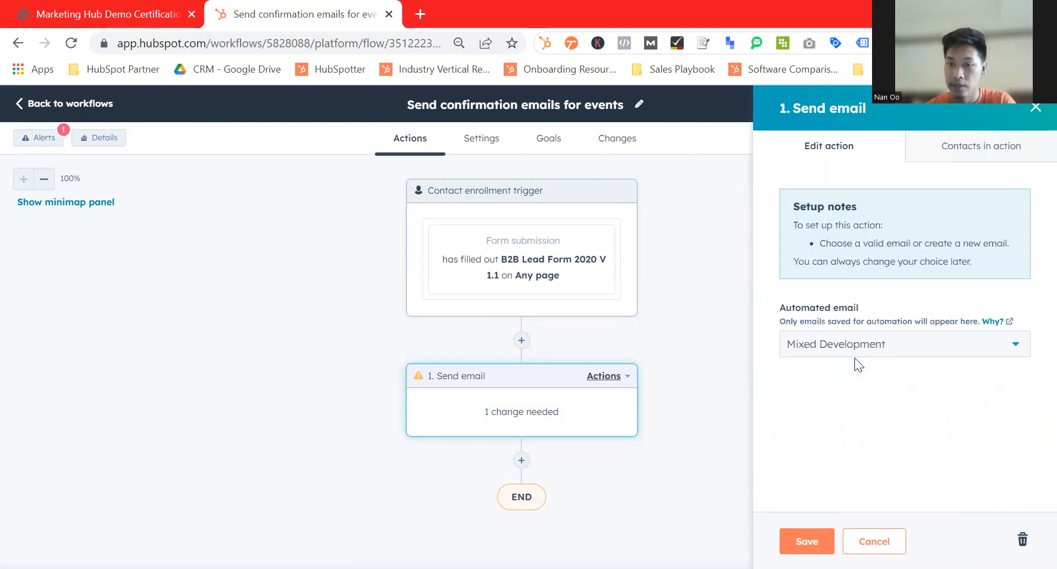
{"action": "left_click", "coordinate": [807, 542]}
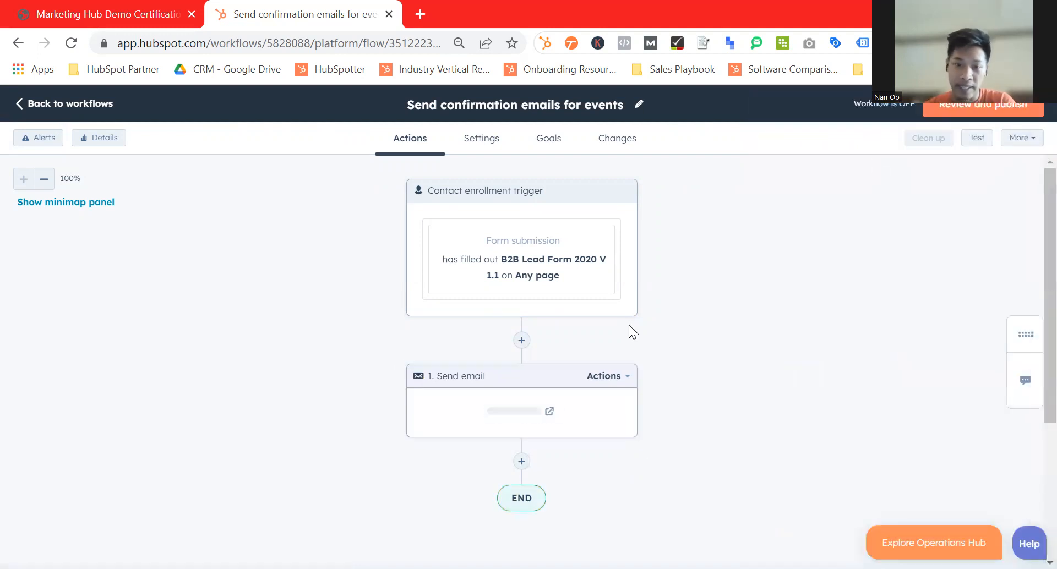
Step: Insert a 1-minute delay for a set amount of time between the enrollment trigger and the Send email action
{"action": "scroll", "coordinate": [628, 325], "scroll_direction": "down", "scroll_amount": 1}
{"action": "left_click", "coordinate": [521, 284]}
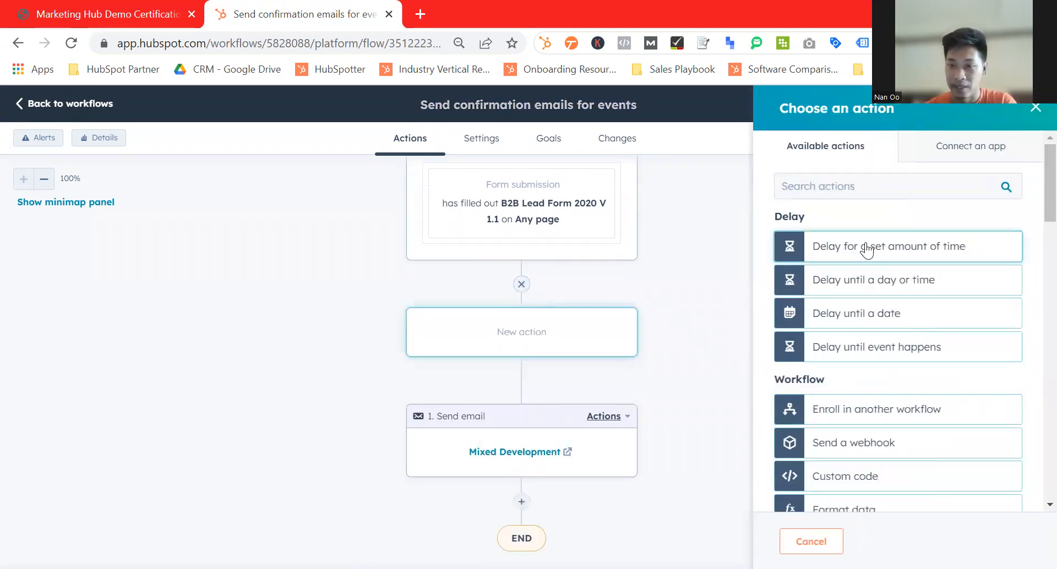
{"action": "left_click", "coordinate": [867, 248]}
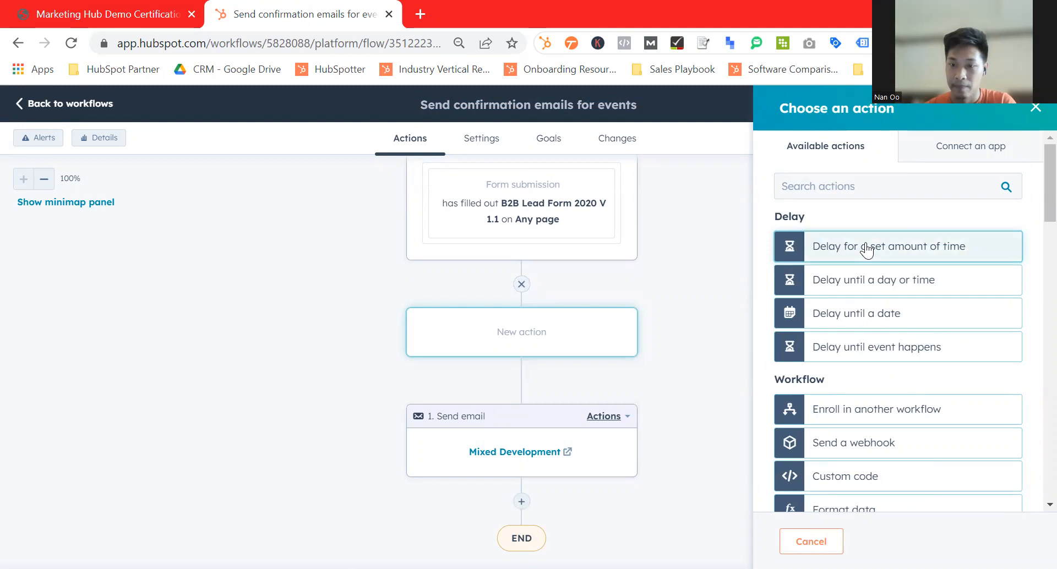
{"action": "left_click", "coordinate": [928, 246]}
{"action": "type", "text": "1"}
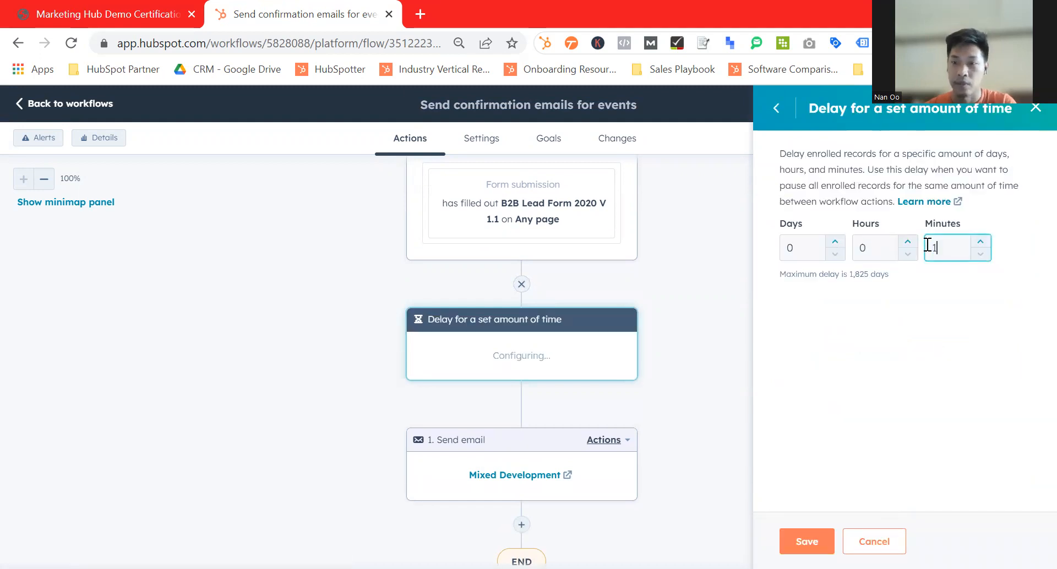
{"action": "left_click", "coordinate": [807, 541]}
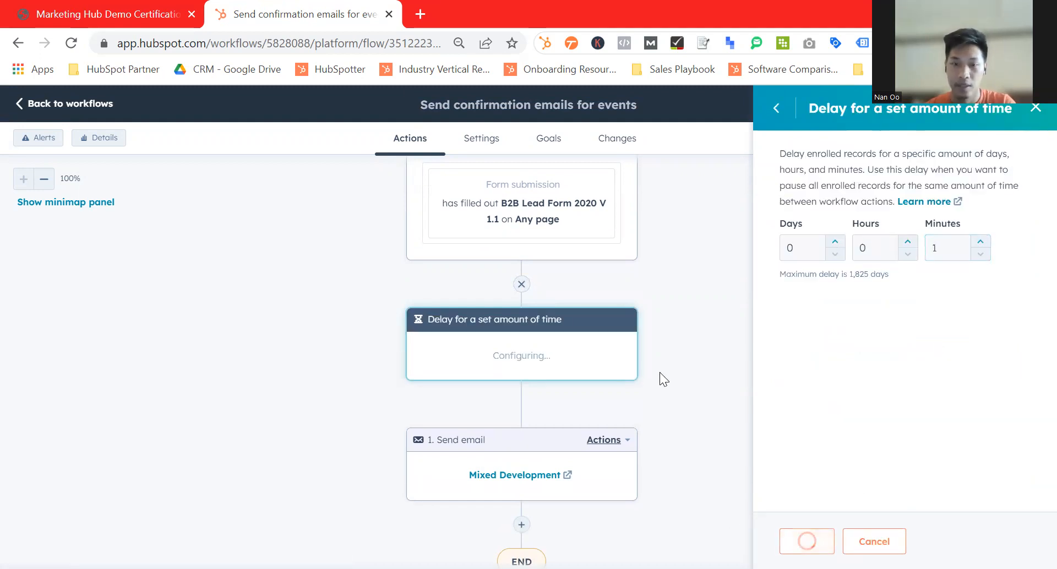
Step: Add a Send internal email notification action after the Send email action, before the end of the workflow
{"action": "scroll", "coordinate": [681, 336], "scroll_direction": "down", "scroll_amount": 3}
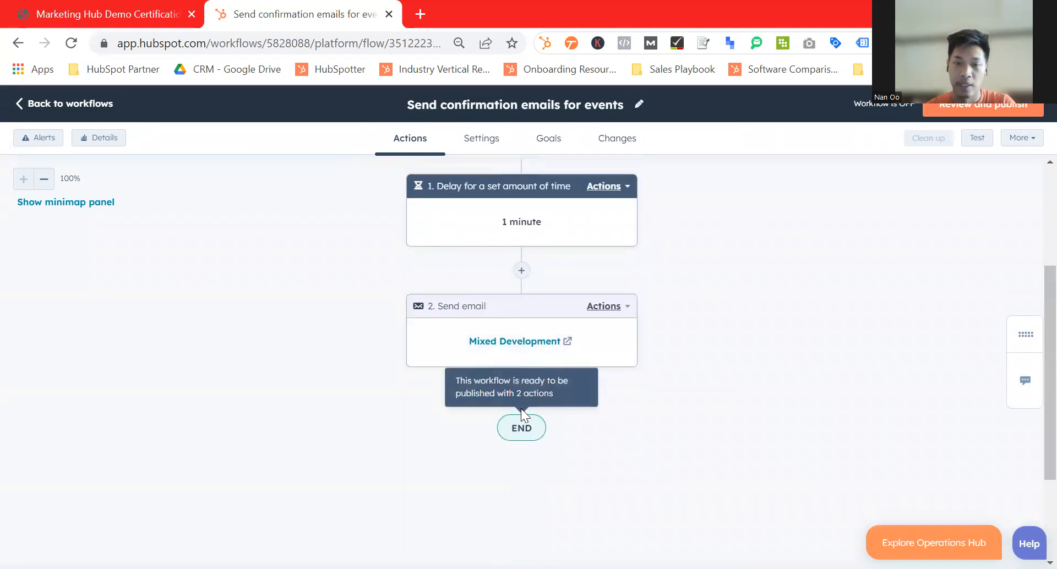
{"action": "left_click", "coordinate": [521, 392]}
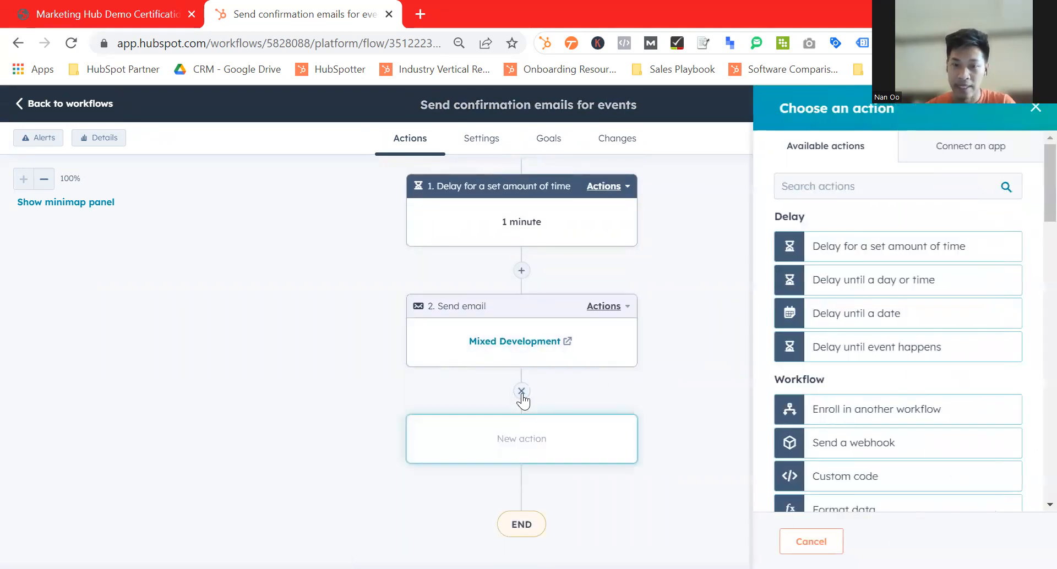
{"action": "scroll", "coordinate": [886, 361], "scroll_direction": "down", "scroll_amount": 6}
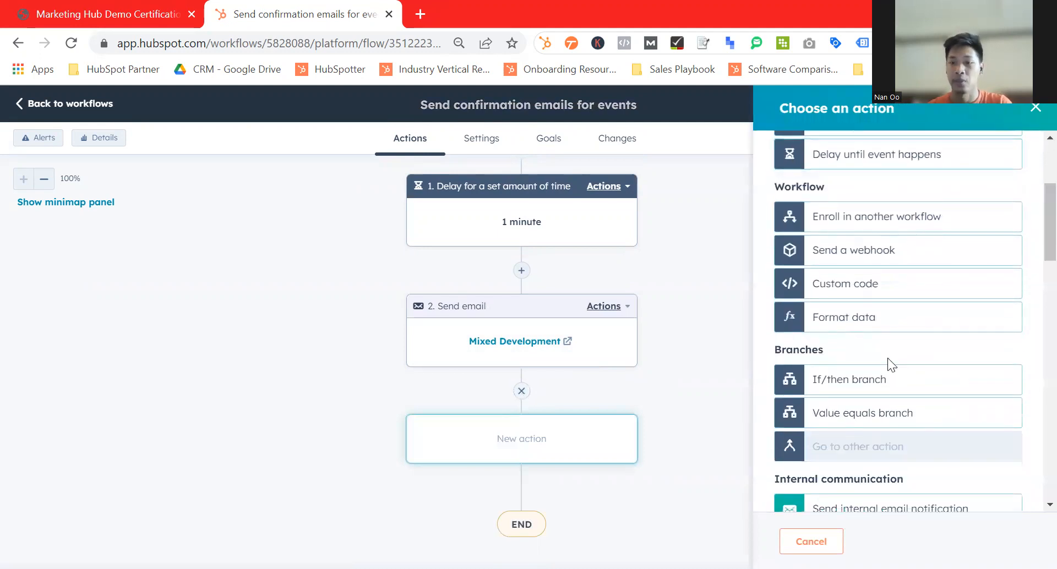
{"action": "scroll", "coordinate": [887, 364], "scroll_direction": "down", "scroll_amount": 3}
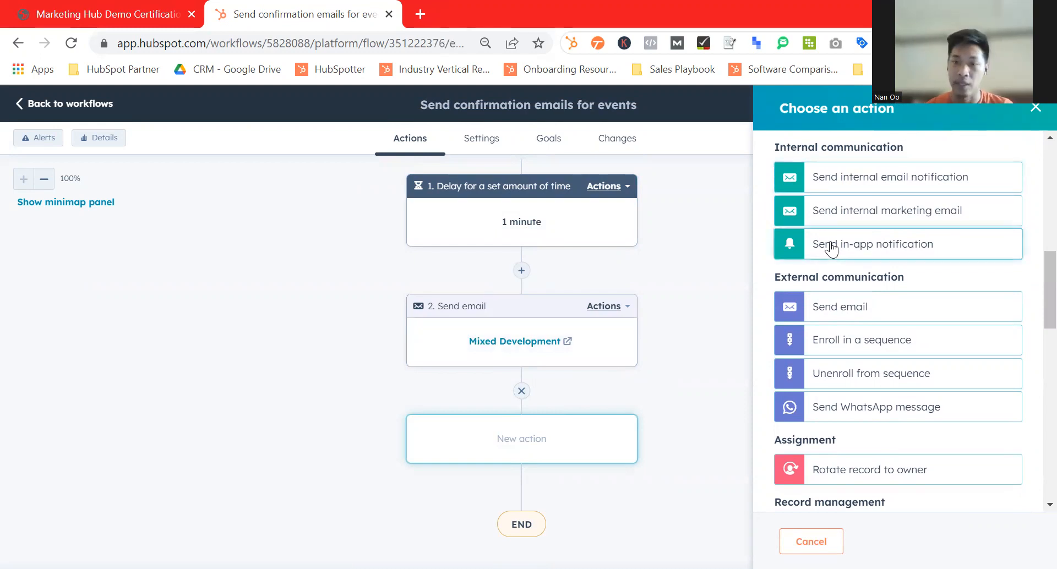
{"action": "left_click", "coordinate": [836, 184]}
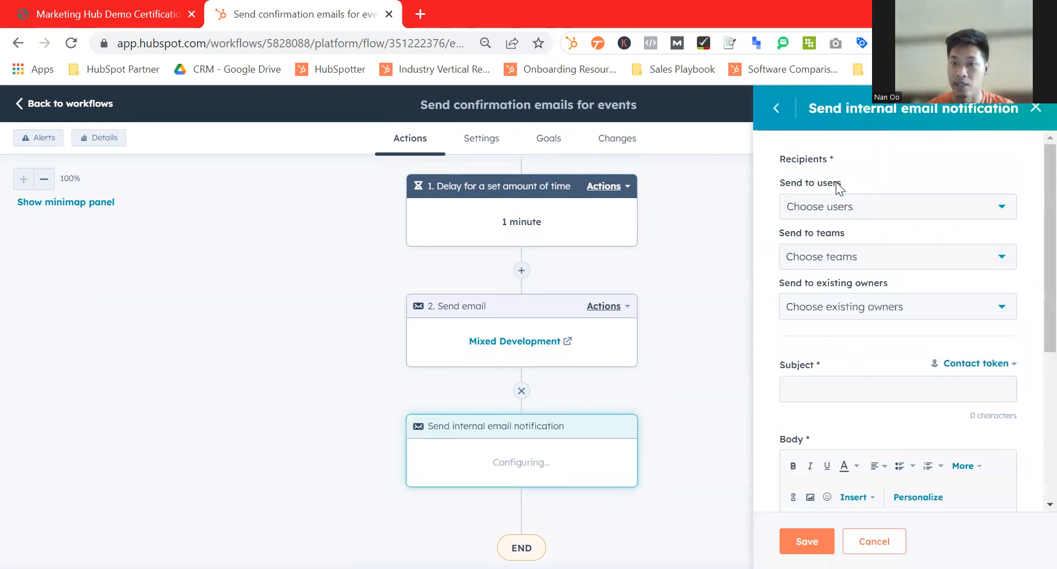
Step: Set the internal notification's recipients to the second user in the users list and the existing Contact owner
{"action": "left_click", "coordinate": [827, 218]}
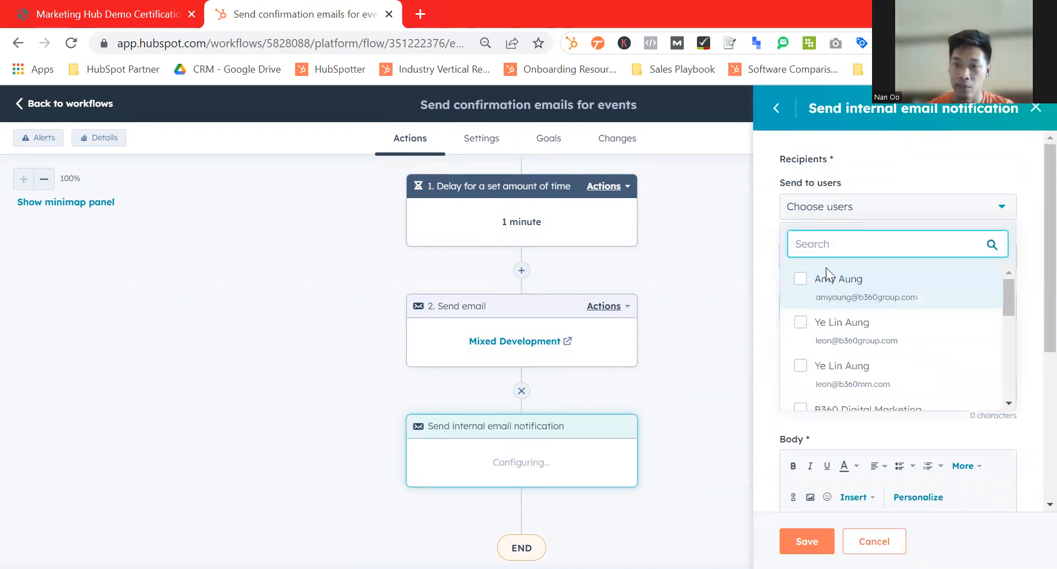
{"action": "left_click", "coordinate": [813, 325]}
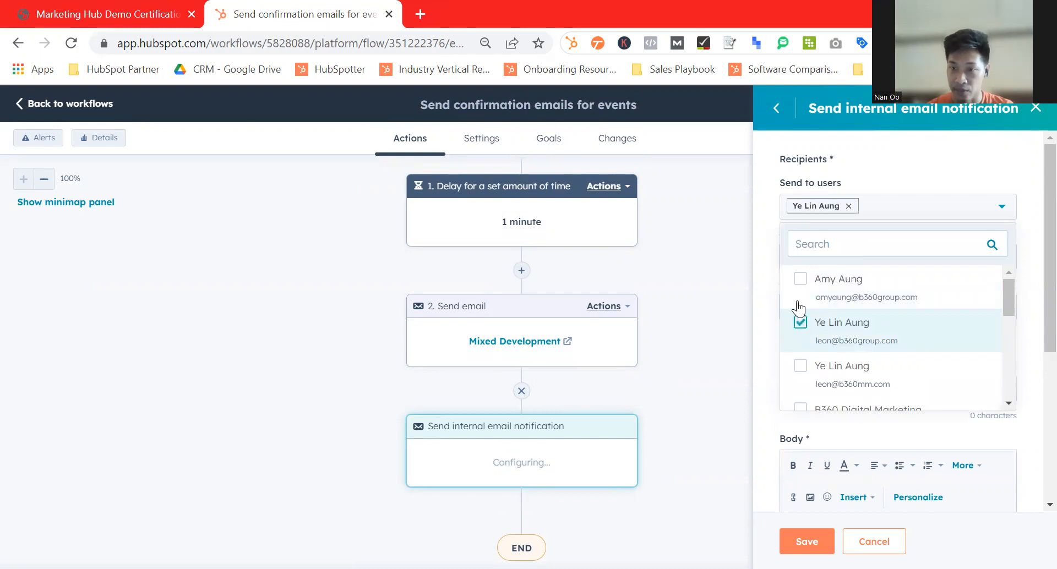
{"action": "left_click", "coordinate": [776, 238]}
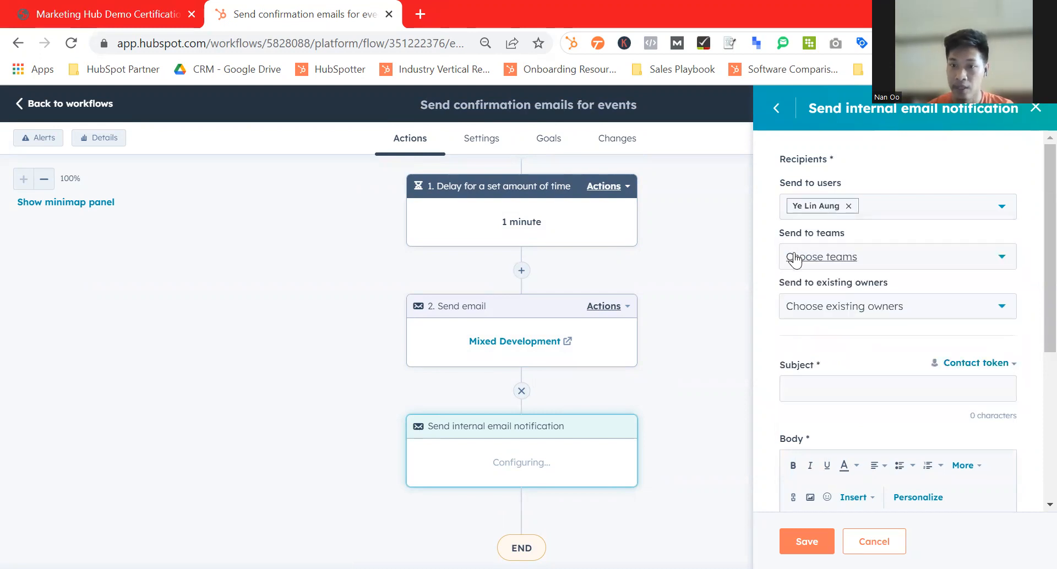
{"action": "left_click", "coordinate": [887, 307]}
{"action": "left_click", "coordinate": [886, 307]}
{"action": "left_click", "coordinate": [887, 308]}
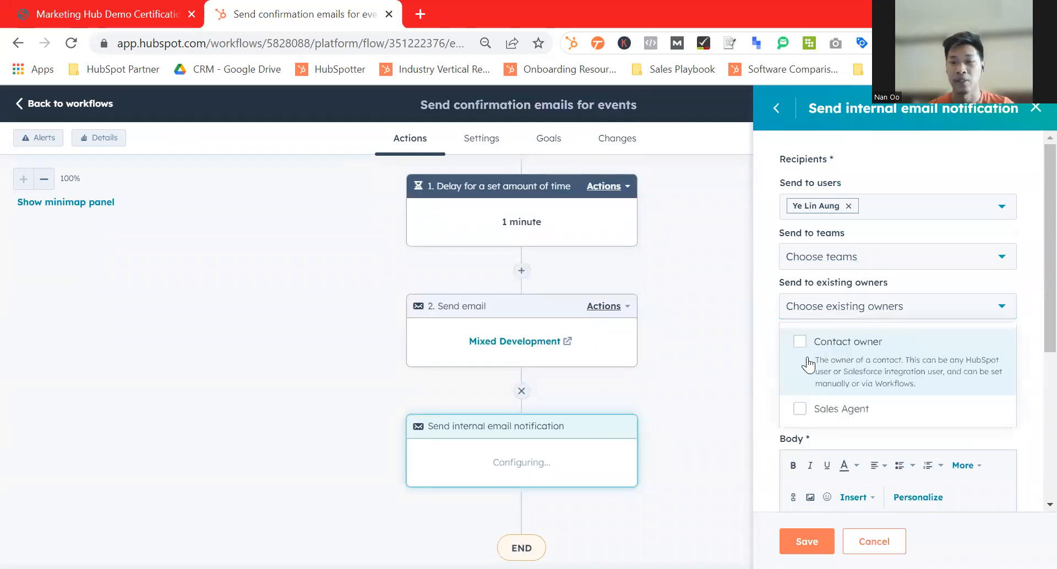
{"action": "left_click", "coordinate": [801, 344]}
{"action": "left_click", "coordinate": [770, 333]}
Step: Enter "Someone filled the lead form" as the internal notification's subject and save the action
{"action": "scroll", "coordinate": [866, 334], "scroll_direction": "down", "scroll_amount": 3}
{"action": "left_click", "coordinate": [823, 211]}
{"action": "type", "text": "SOme"}
{"action": "key", "text": "BackSpace"}
{"action": "key", "text": "BackSpace"}
{"action": "key", "text": "BackSpace"}
{"action": "type", "text": "omeone "}
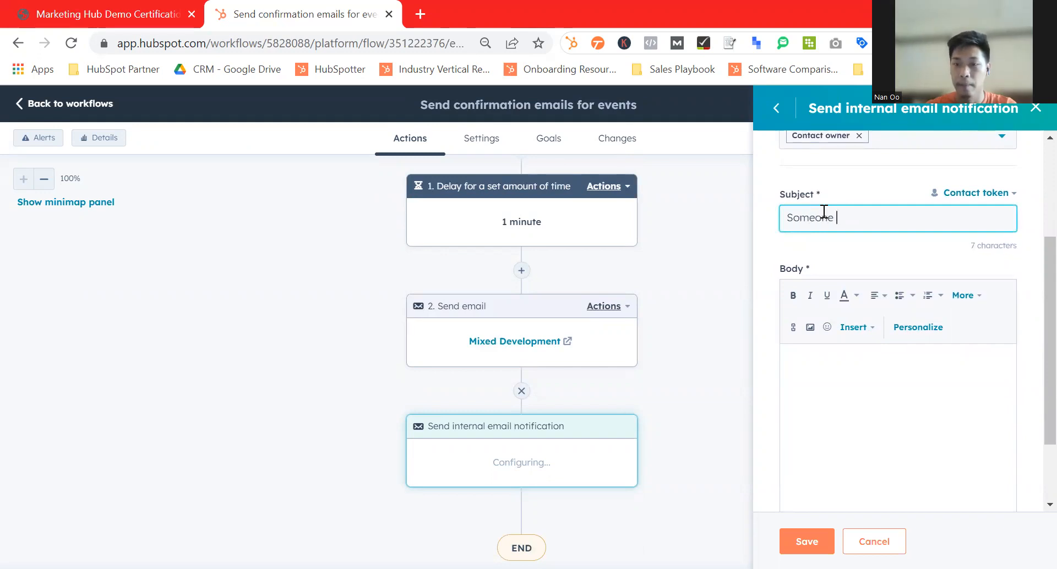
{"action": "type", "text": "downloaded the"}
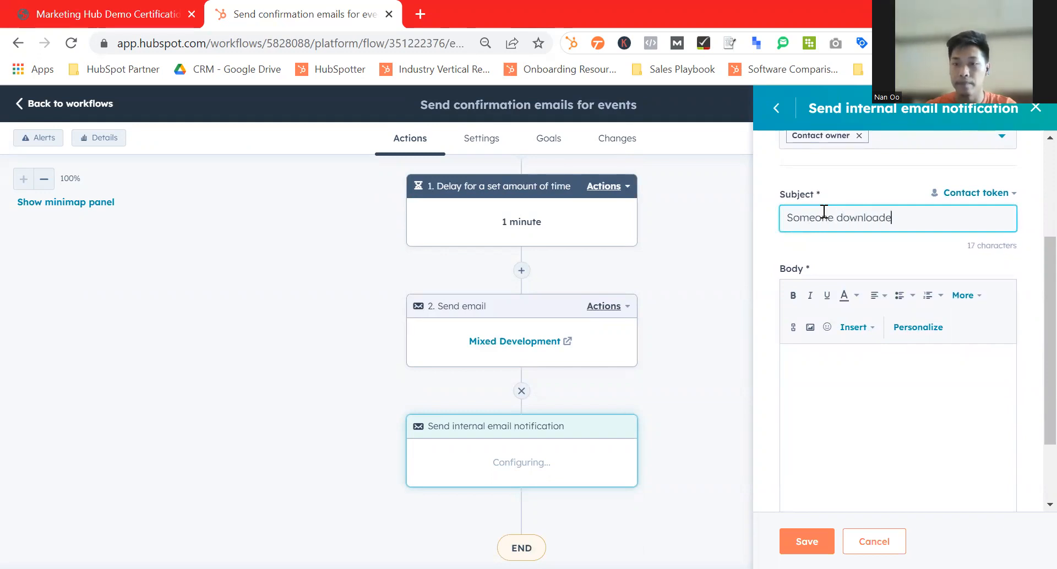
{"action": "key", "text": "BackSpace"}
{"action": "key", "text": "BackSpace"}
{"action": "key", "text": "BackSpace"}
{"action": "key", "text": "BackSpace"}
{"action": "key", "text": "BackSpace"}
{"action": "key", "text": "BackSpace"}
{"action": "key", "text": "BackSpace"}
{"action": "key", "text": "BackSpace"}
{"action": "key", "text": "BackSpace"}
{"action": "key", "text": "BackSpace"}
{"action": "key", "text": "BackSpace"}
{"action": "key", "text": "BackSpace"}
{"action": "key", "text": "BackSpace"}
{"action": "key", "text": "BackSpace"}
{"action": "key", "text": "BackSpace"}
{"action": "type", "text": "file"}
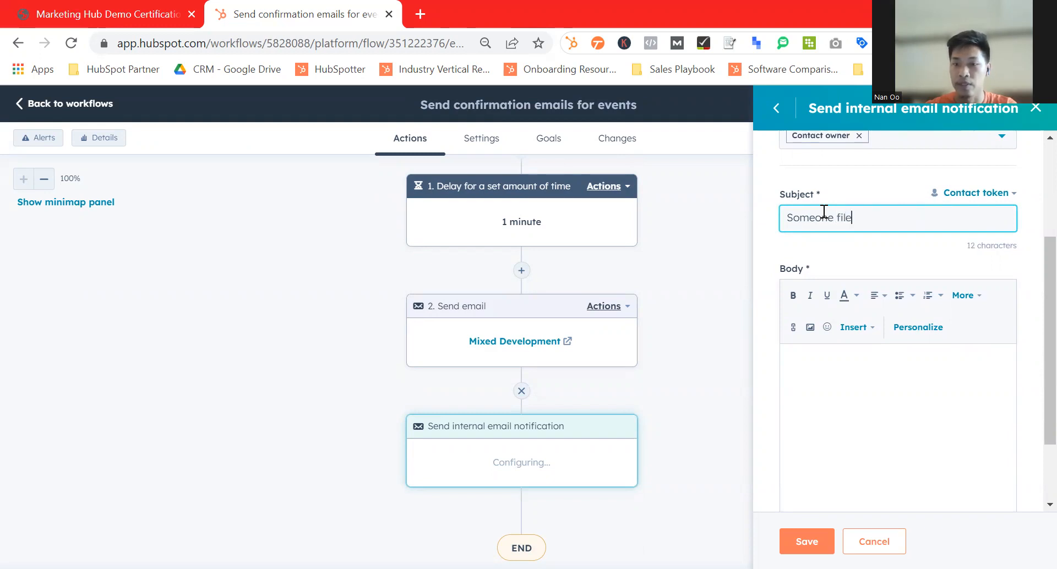
{"action": "type", "text": "led the lead form"}
{"action": "left_click", "coordinate": [849, 394]}
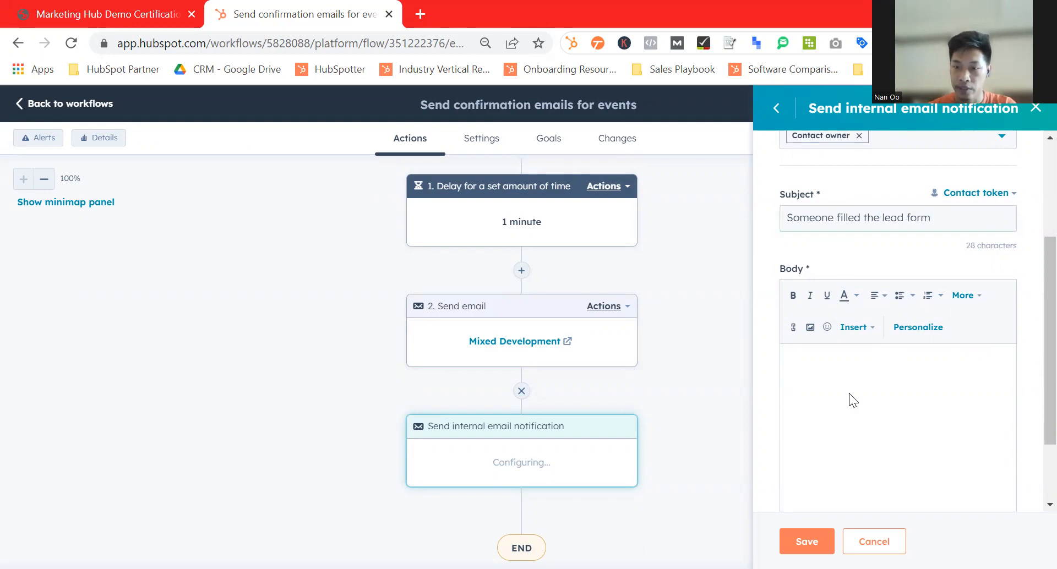
{"action": "scroll", "coordinate": [848, 358], "scroll_direction": "down", "scroll_amount": 2}
{"action": "scroll", "coordinate": [850, 392], "scroll_direction": "up", "scroll_amount": 5}
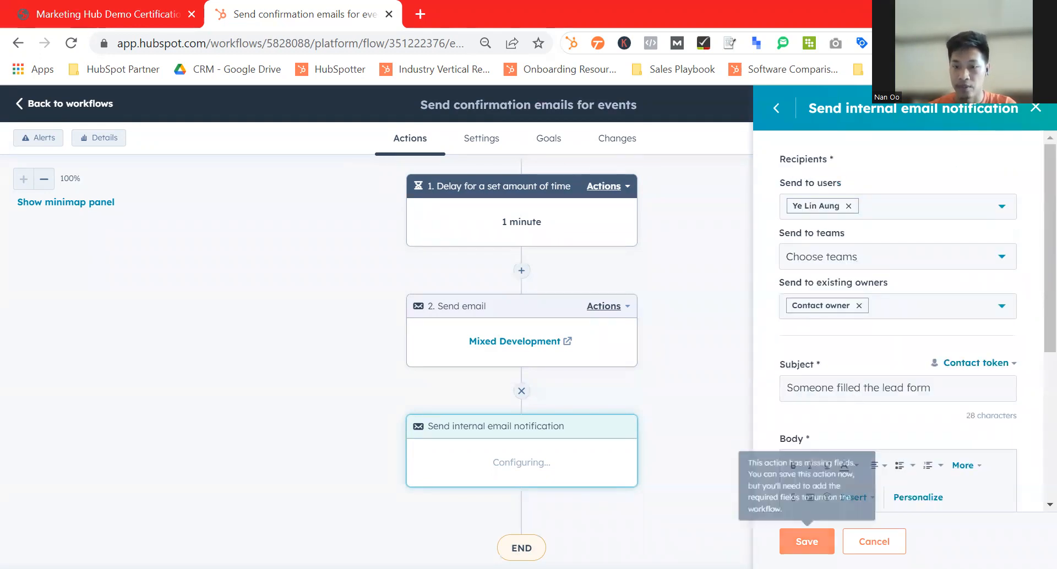
{"action": "left_click", "coordinate": [807, 542]}
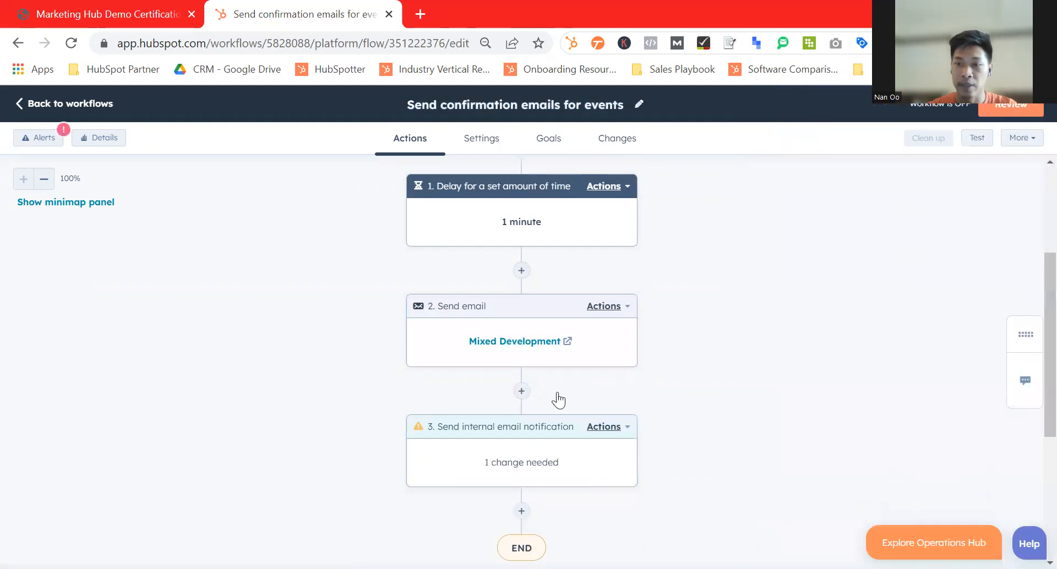
Step: Reopen the internal email notification action, enter "Hello" as its body text and save it
{"action": "scroll", "coordinate": [499, 460], "scroll_direction": "down", "scroll_amount": 2}
{"action": "scroll", "coordinate": [498, 460], "scroll_direction": "up", "scroll_amount": 2}
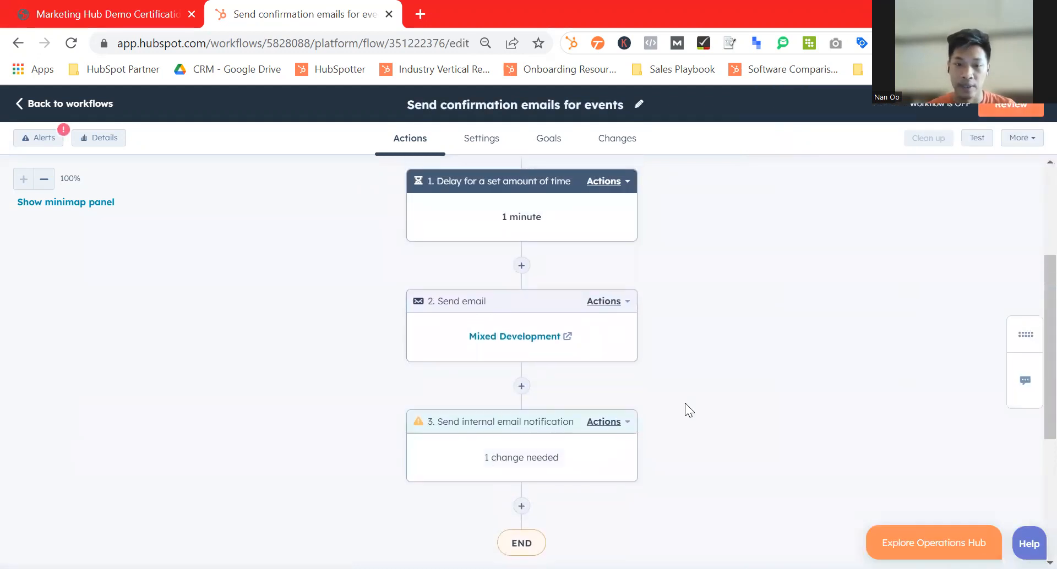
{"action": "left_click", "coordinate": [518, 435]}
{"action": "scroll", "coordinate": [895, 235], "scroll_direction": "down", "scroll_amount": 6}
{"action": "left_click", "coordinate": [844, 337]}
{"action": "type", "text": "Hello"}
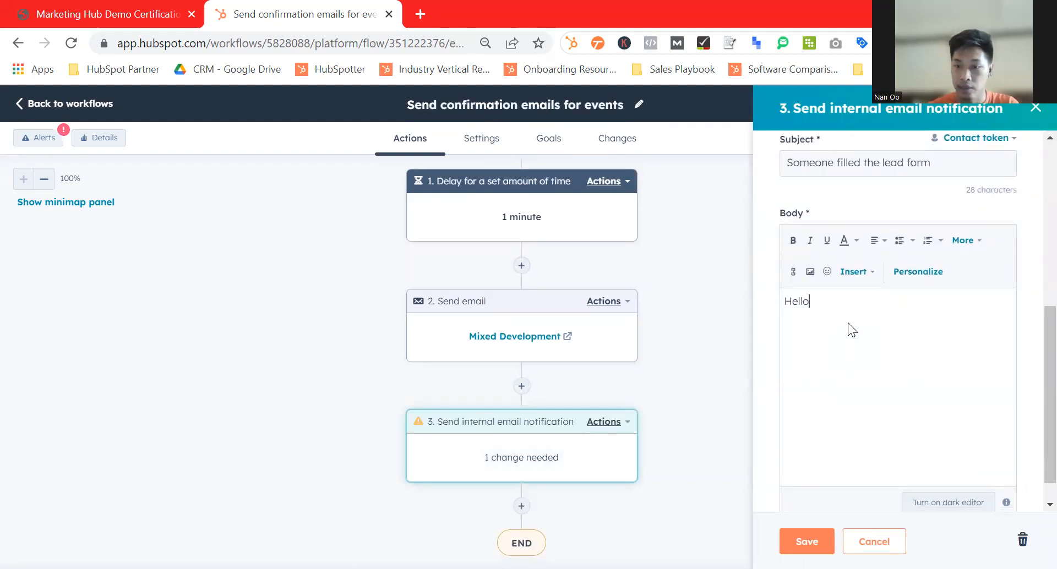
{"action": "left_click", "coordinate": [787, 541]}
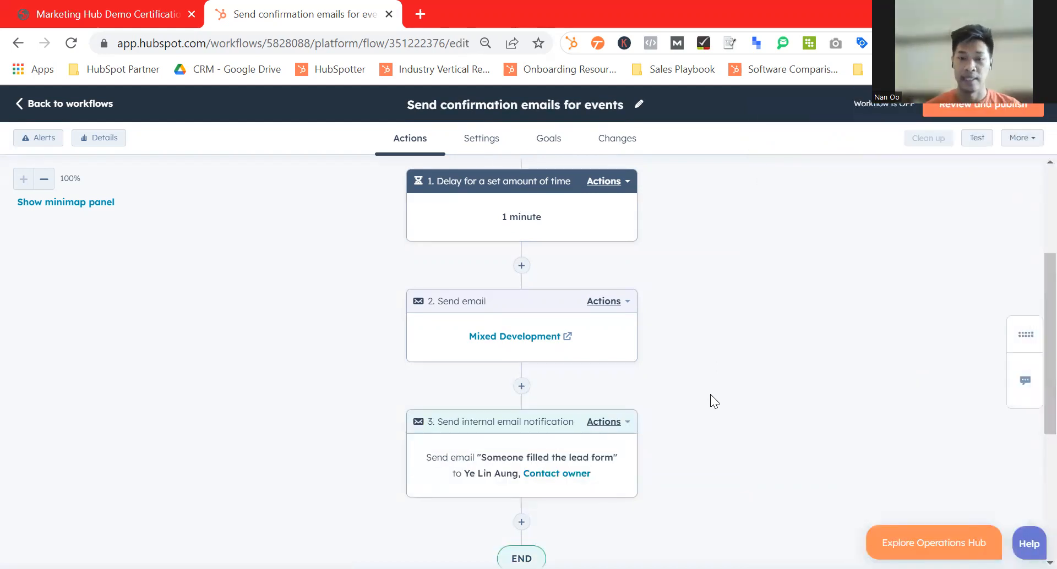
Step: Associate the workflow with the campaign "Test Campaign" in its general settings
{"action": "scroll", "coordinate": [710, 395], "scroll_direction": "up", "scroll_amount": 3}
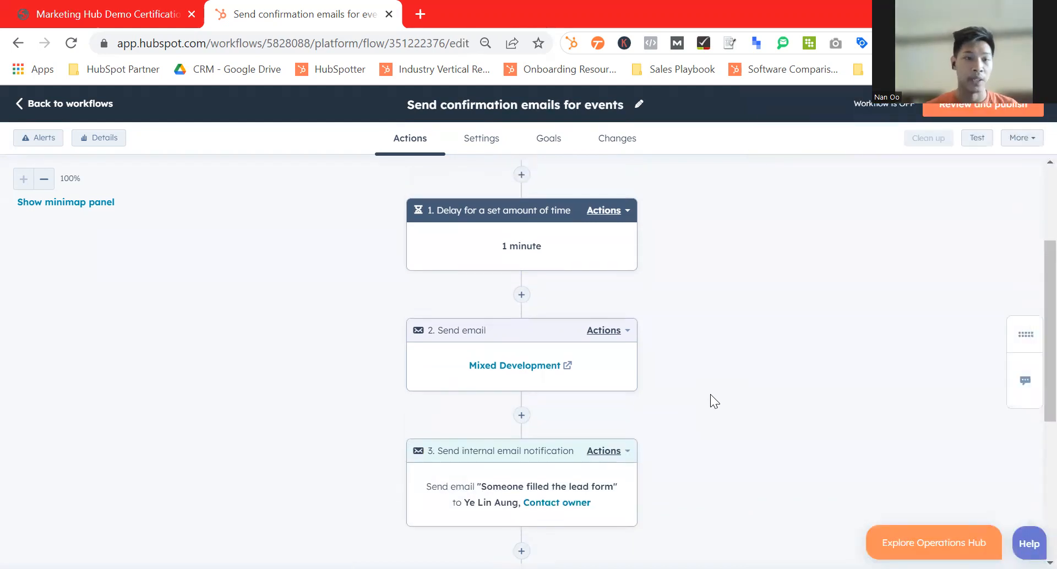
{"action": "scroll", "coordinate": [710, 402], "scroll_direction": "up", "scroll_amount": 3}
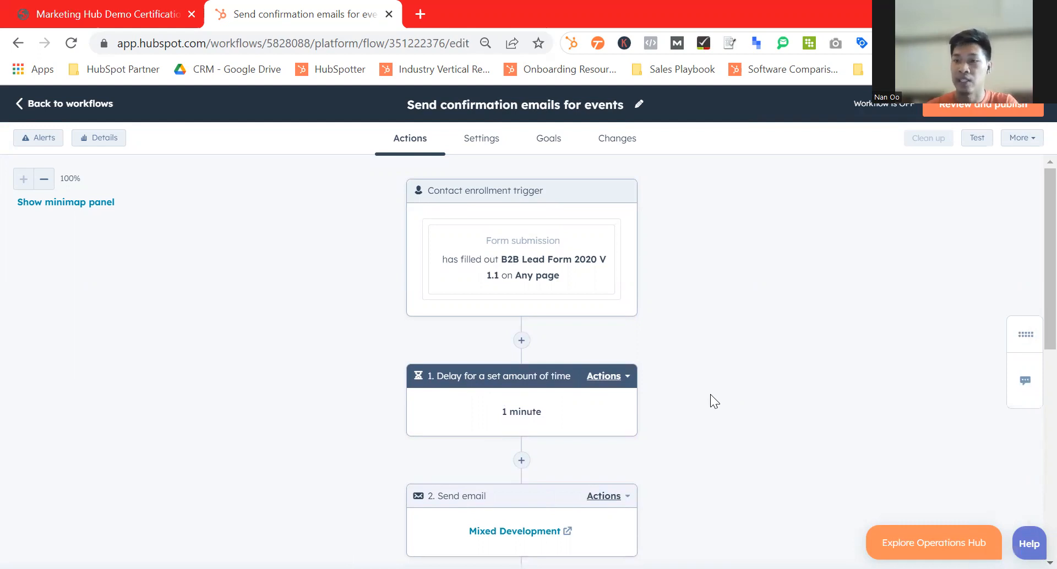
{"action": "left_click", "coordinate": [479, 144]}
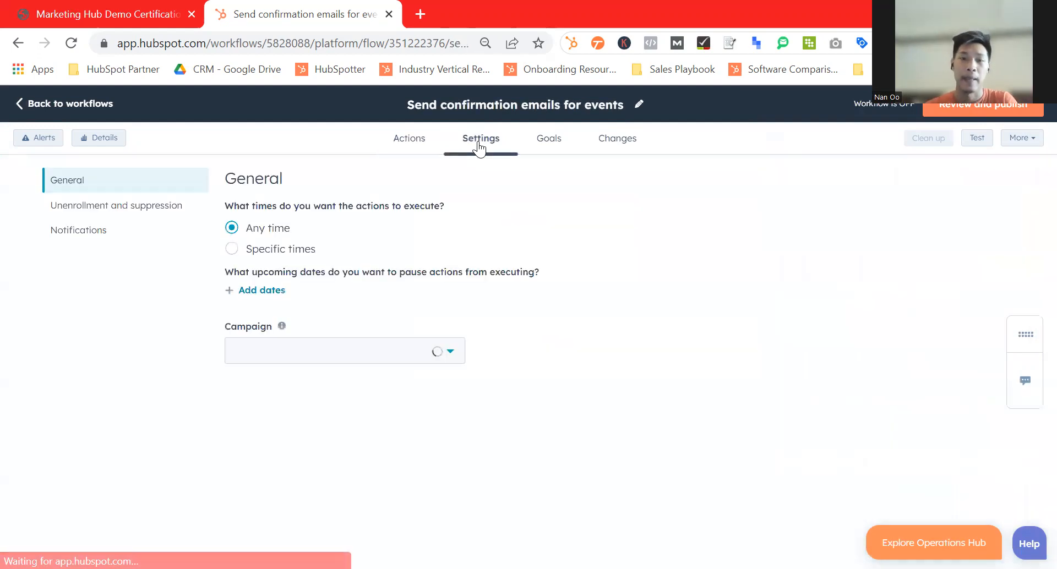
{"action": "left_click", "coordinate": [305, 351]}
{"action": "left_click", "coordinate": [587, 395]}
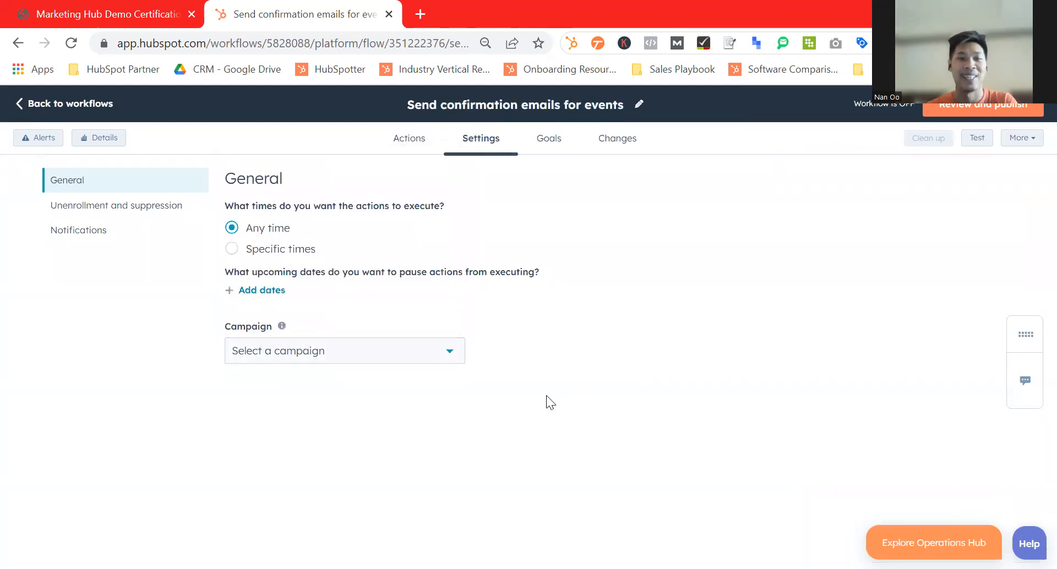
{"action": "left_click", "coordinate": [389, 361]}
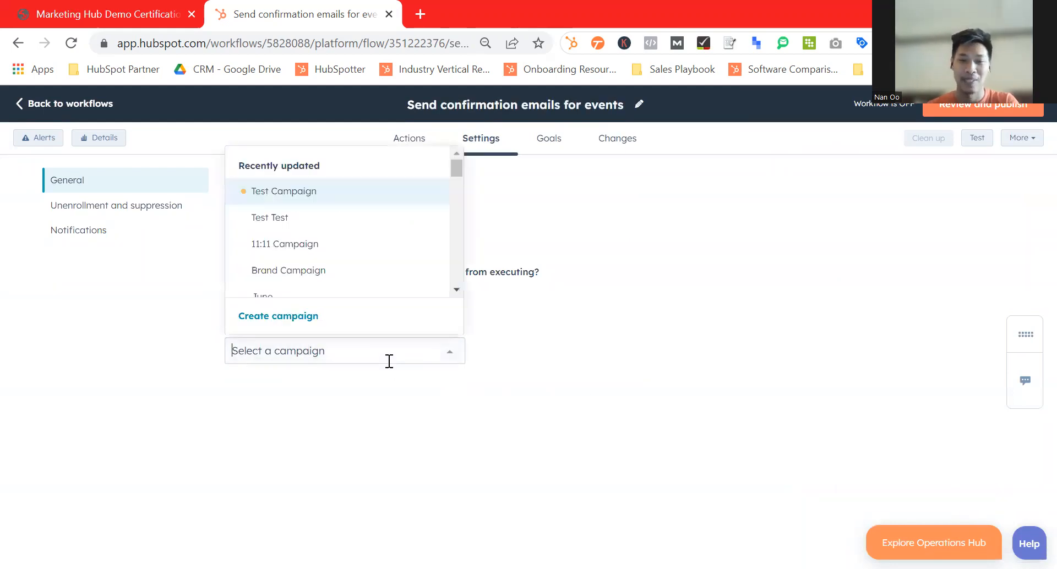
{"action": "left_click", "coordinate": [359, 202]}
{"action": "left_click", "coordinate": [648, 370]}
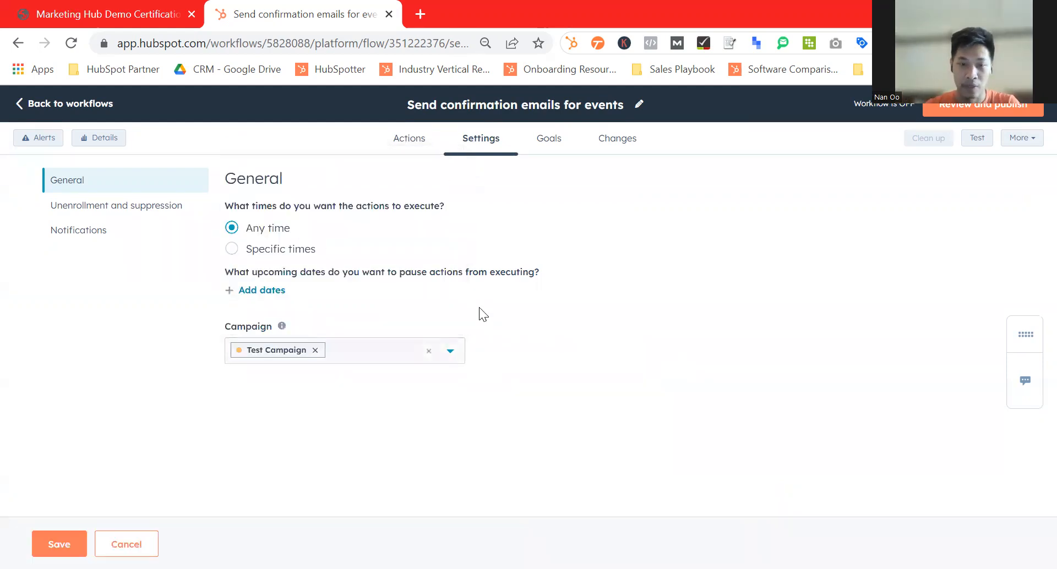
Step: Try limiting the workflow's action execution to specific times, and switch it back to any time
{"action": "left_click", "coordinate": [544, 147]}
{"action": "left_click", "coordinate": [674, 154]}
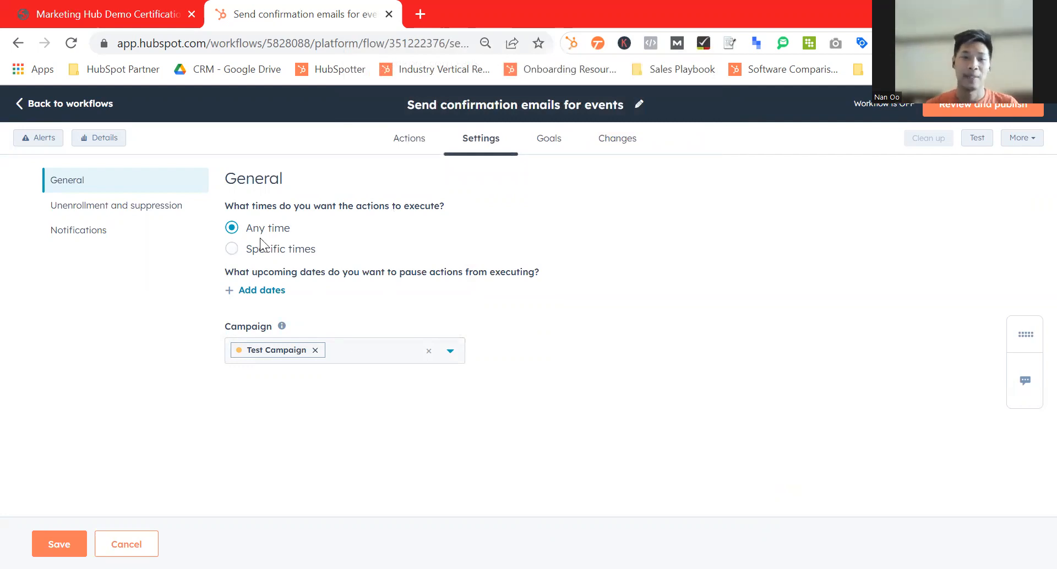
{"action": "left_click", "coordinate": [247, 251]}
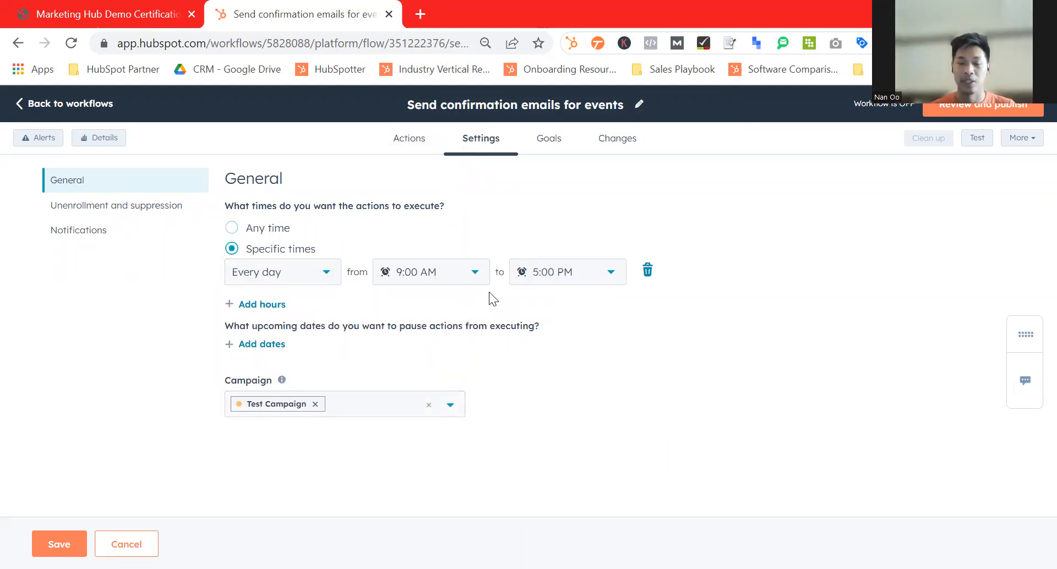
{"action": "left_click", "coordinate": [246, 238]}
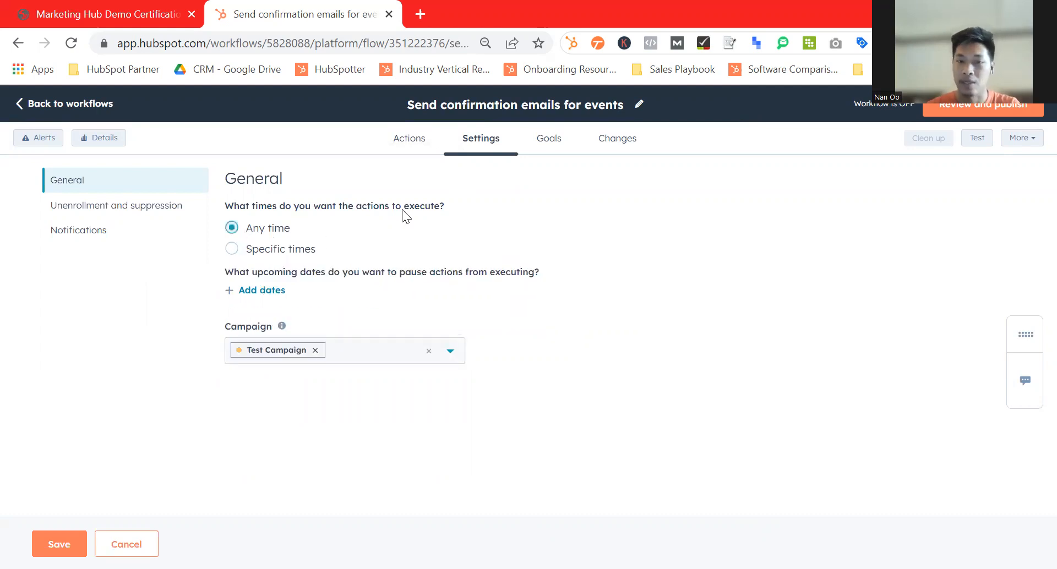
{"action": "left_click", "coordinate": [553, 143]}
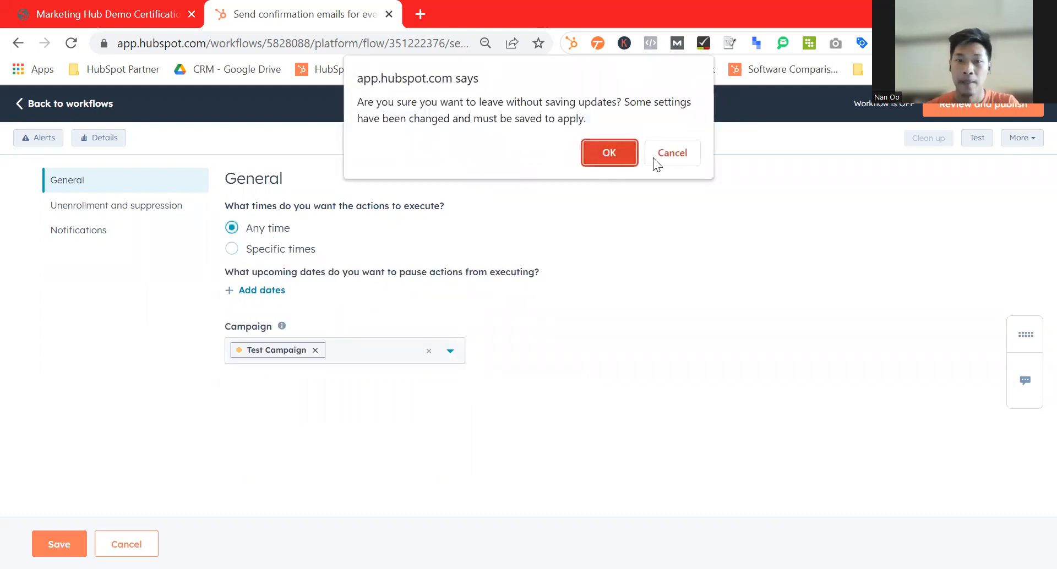
{"action": "left_click", "coordinate": [672, 154]}
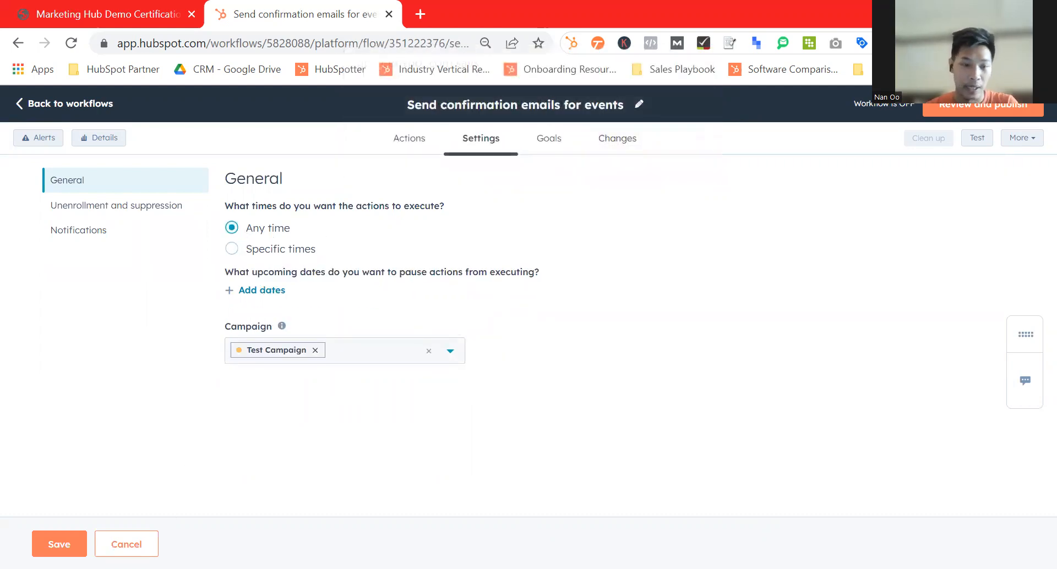
Step: Try defining a workflow goal for contacts who filled out B2B Lead Form 2020 V 1.1 on any page, and close it unsaved
{"action": "left_click", "coordinate": [539, 147]}
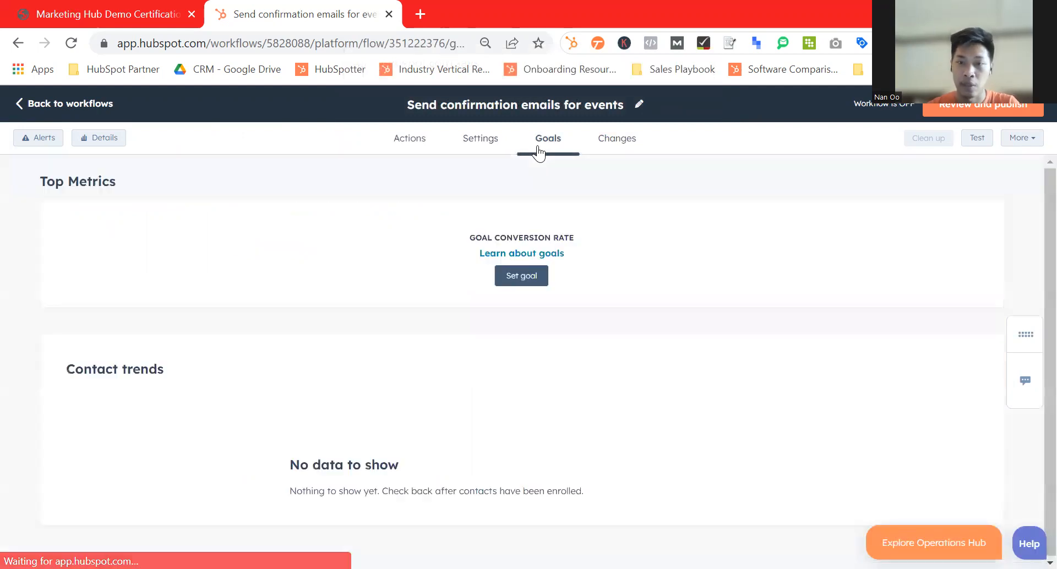
{"action": "left_click", "coordinate": [514, 278]}
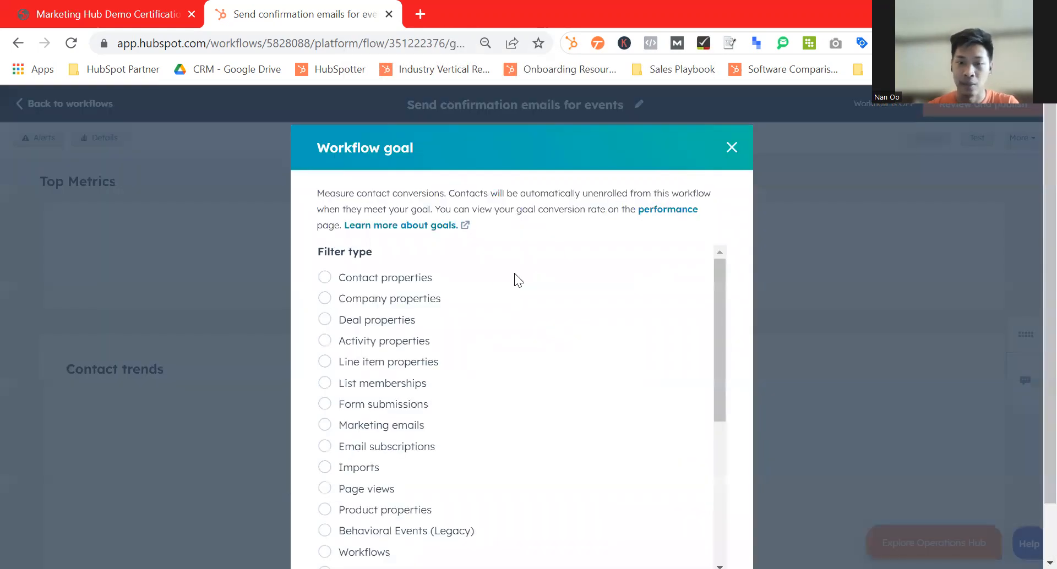
{"action": "left_click", "coordinate": [351, 408]}
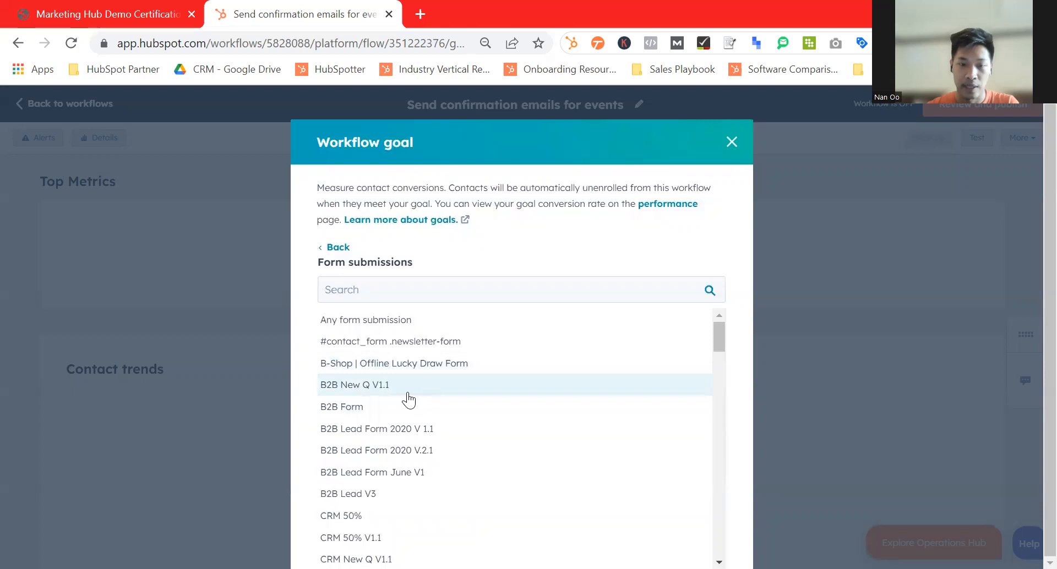
{"action": "left_click", "coordinate": [388, 430]}
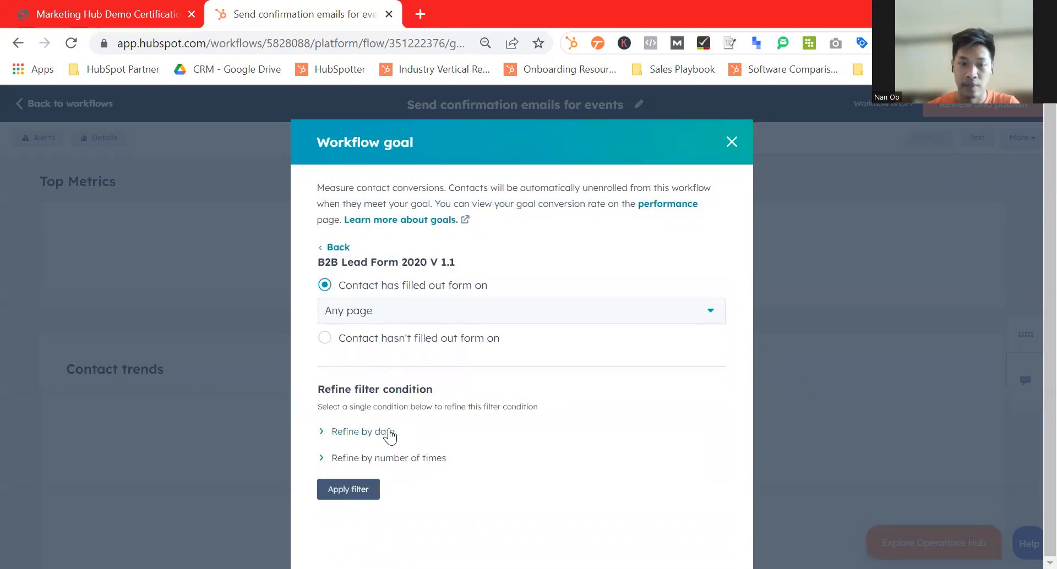
{"action": "left_click", "coordinate": [370, 493]}
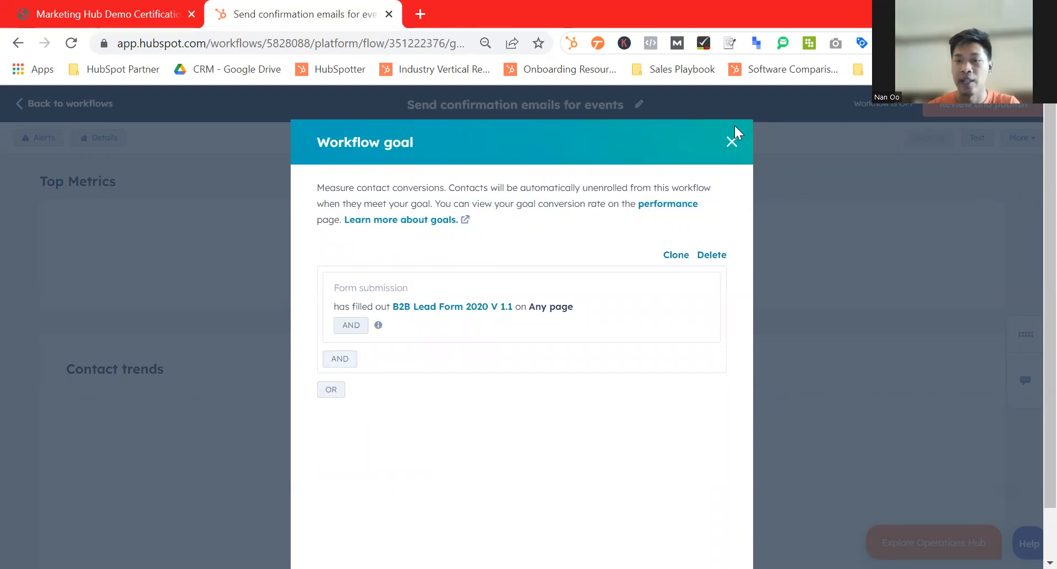
{"action": "left_click", "coordinate": [731, 142]}
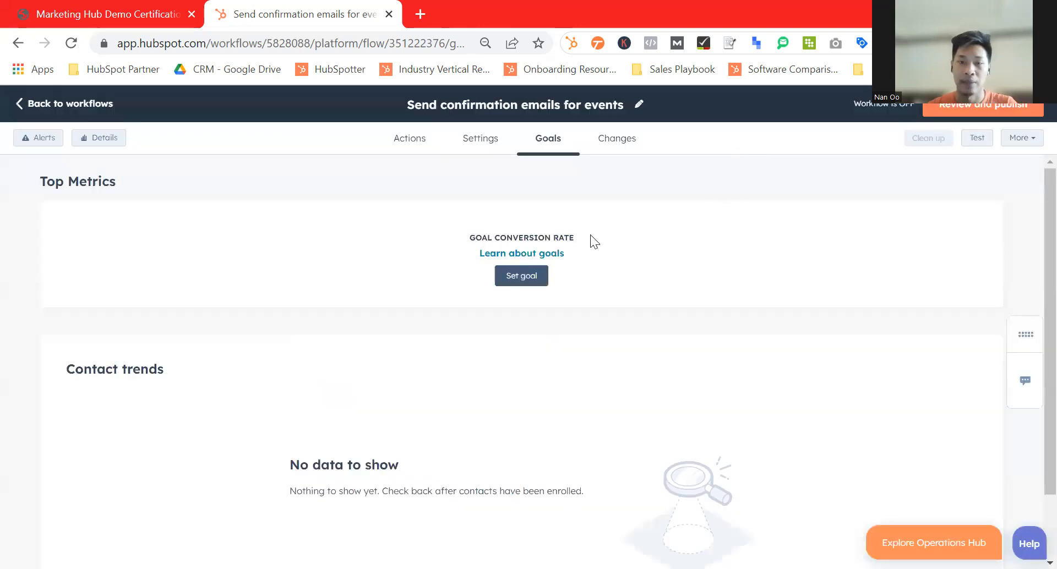
Step: Review the workflow's change history, then select the first sample contact in the workflow test and close it without running
{"action": "left_click", "coordinate": [605, 148]}
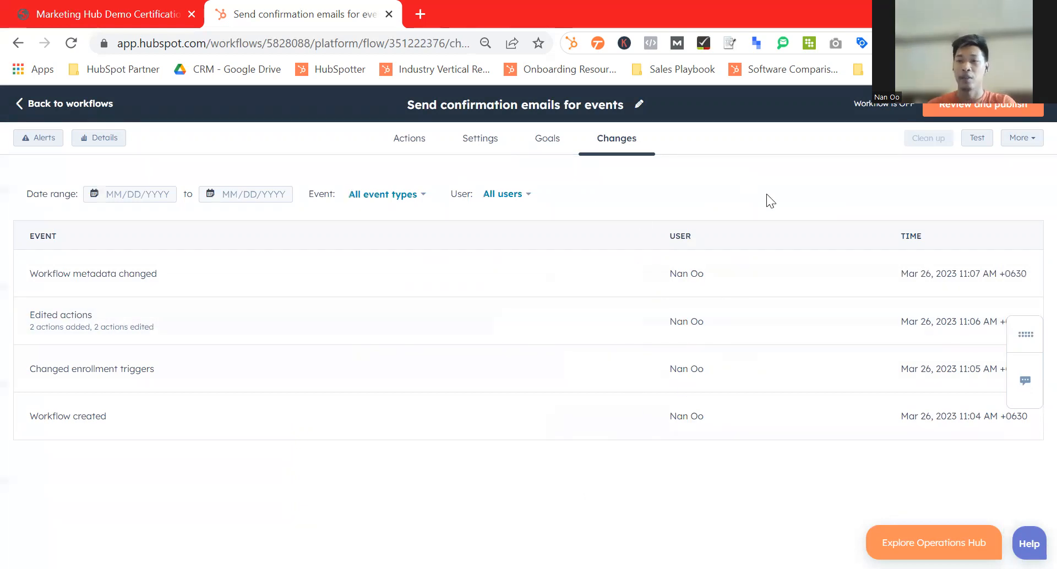
{"action": "left_click", "coordinate": [978, 139]}
{"action": "left_click", "coordinate": [862, 228]}
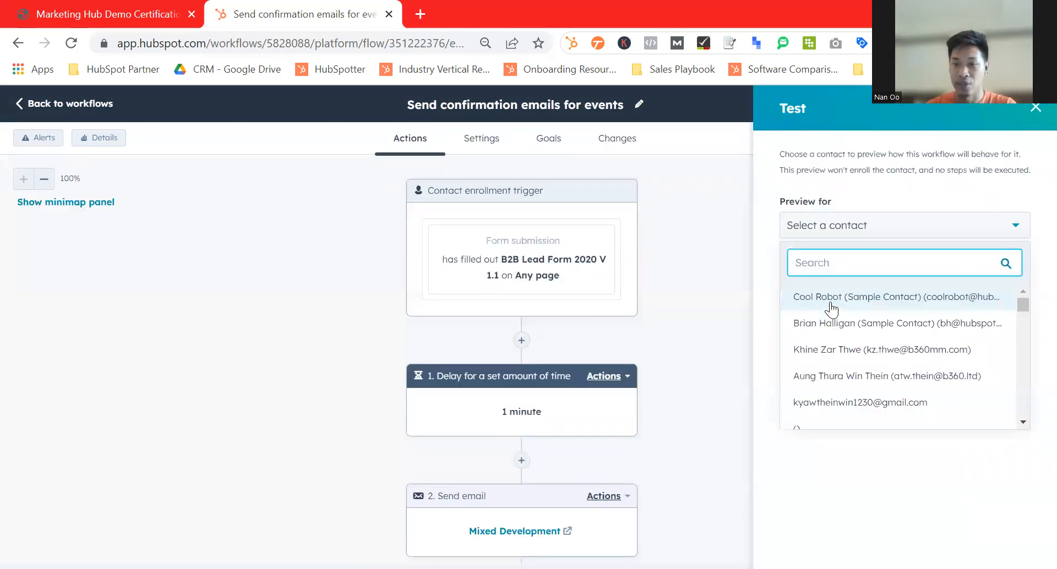
{"action": "left_click", "coordinate": [831, 300]}
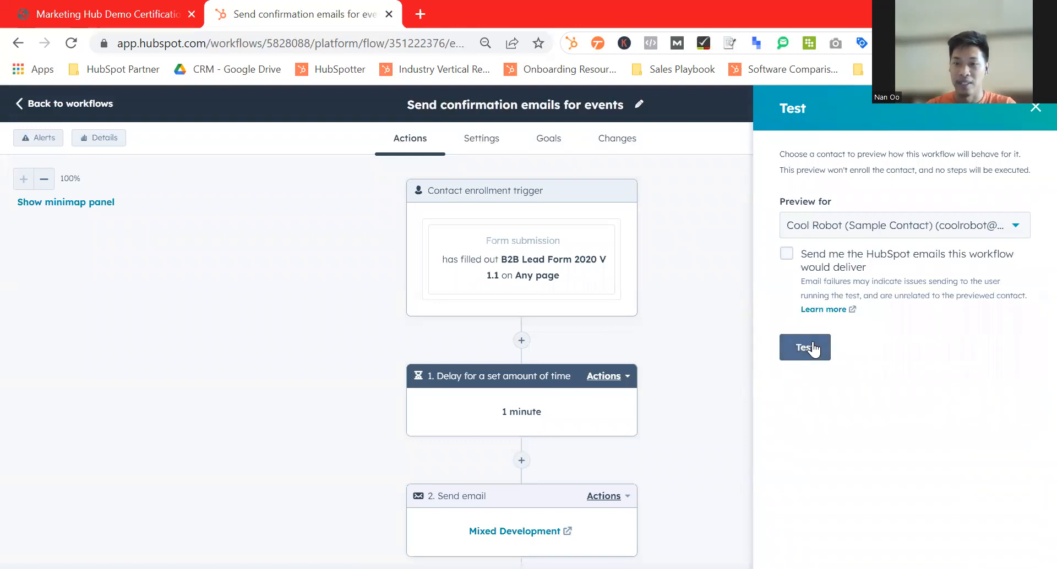
{"action": "left_click", "coordinate": [1036, 109]}
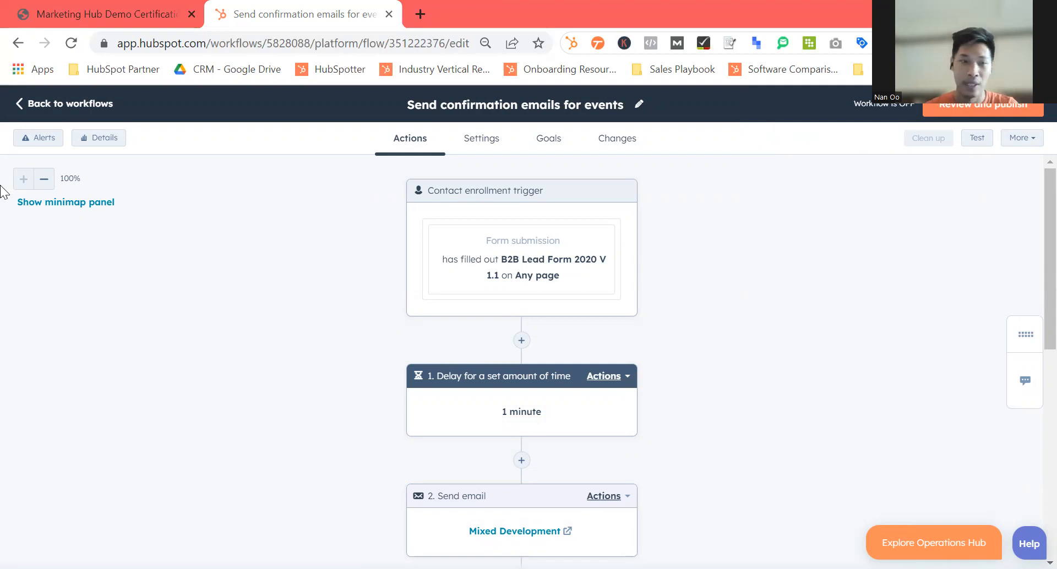
Step: Leave the workflow, go to the Social tool and start a new social post, dismissing the introductory video
{"action": "left_click", "coordinate": [26, 113]}
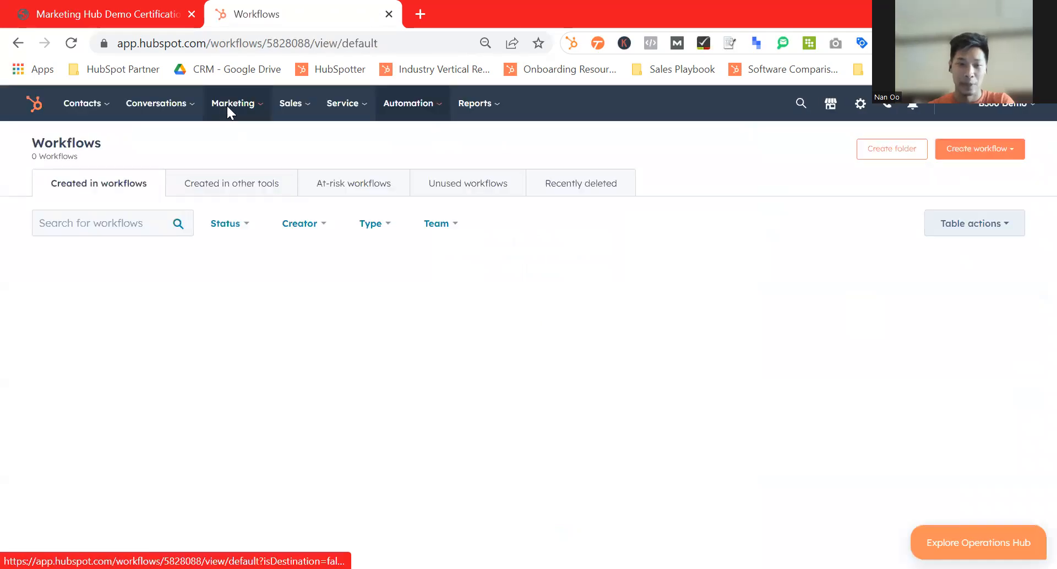
{"action": "mouse_move", "coordinate": [228, 112]}
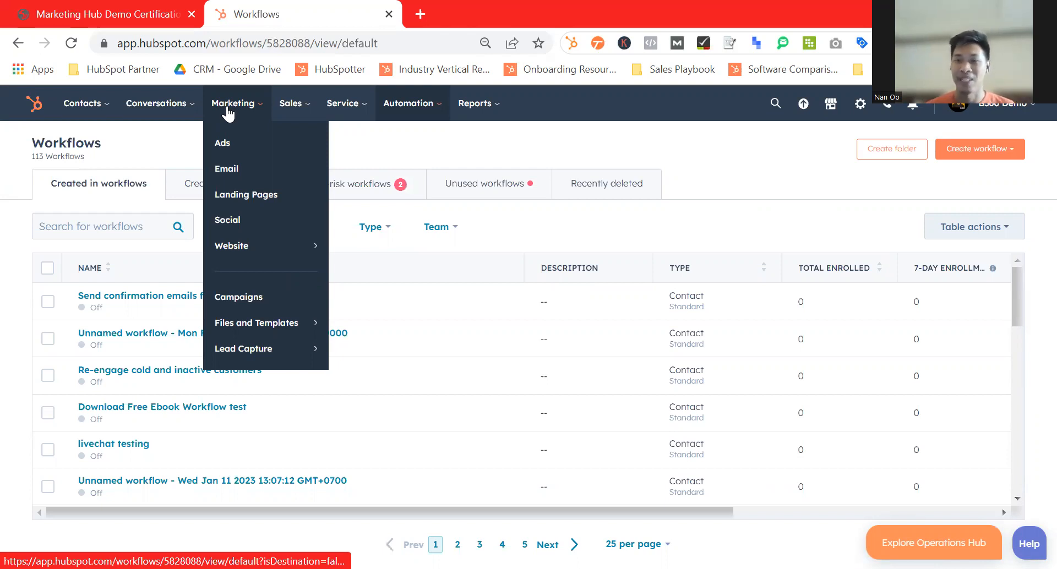
{"action": "left_click", "coordinate": [264, 226]}
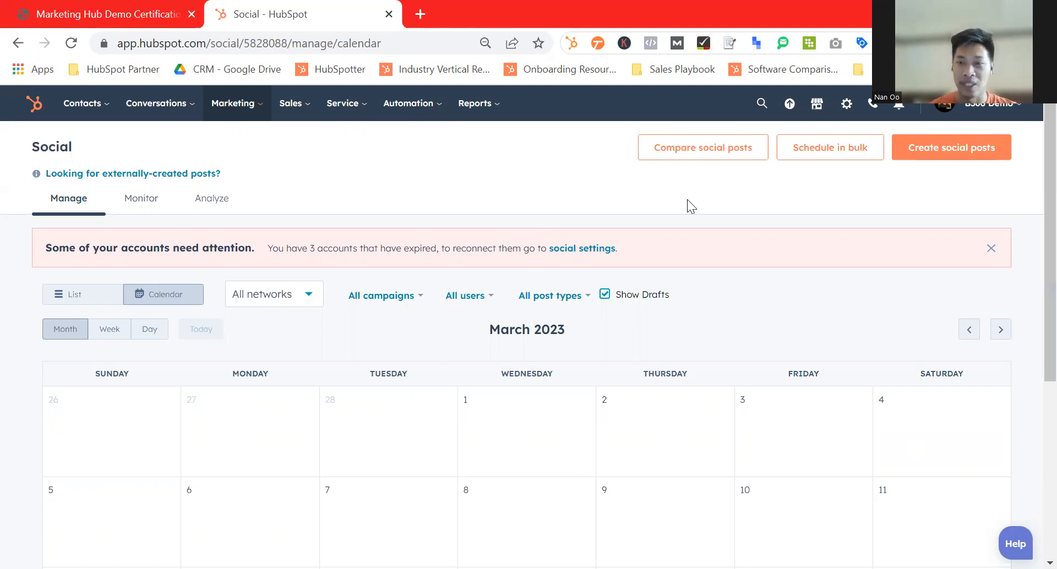
{"action": "left_click", "coordinate": [939, 153]}
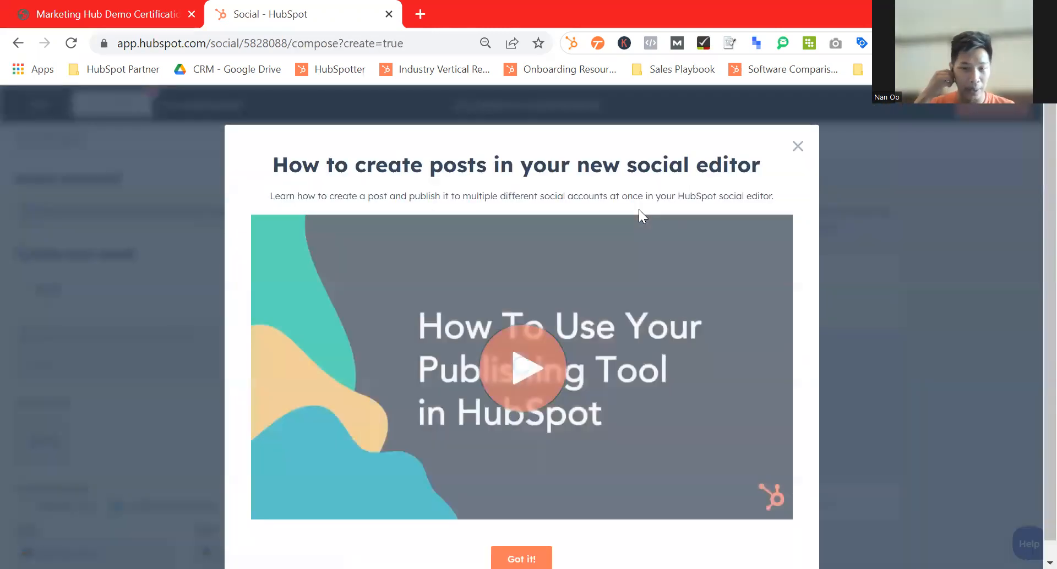
{"action": "left_click", "coordinate": [523, 540]}
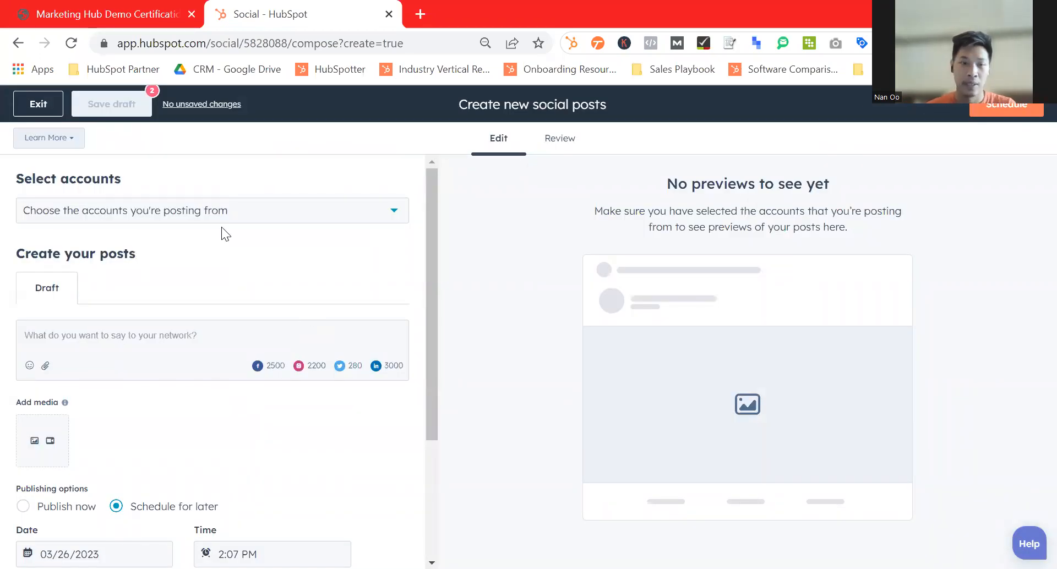
Step: Check the social accounts available for posting without selecting one, and enter "Hello" as the post's text
{"action": "left_click", "coordinate": [201, 218]}
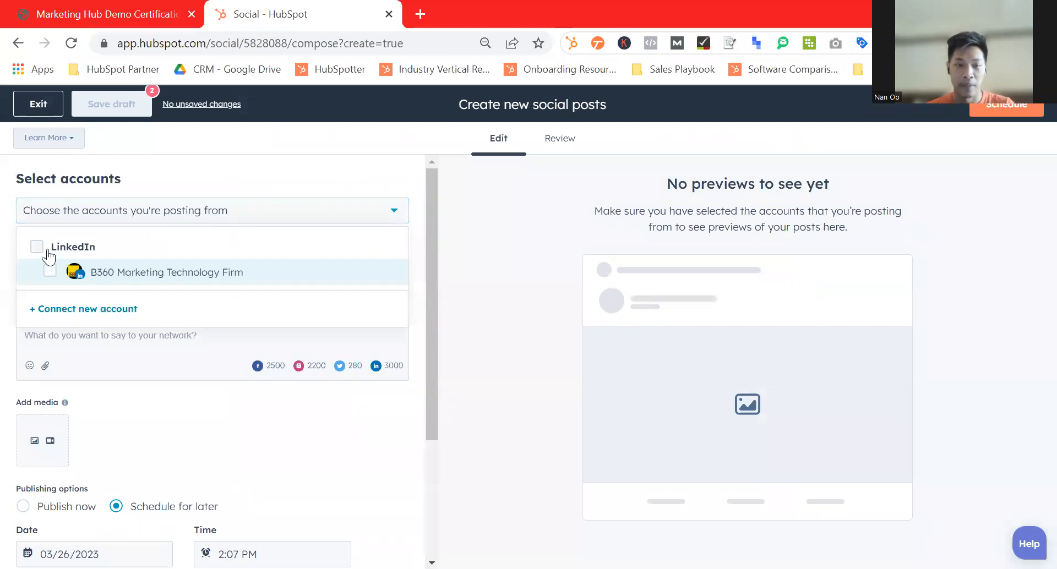
{"action": "left_click", "coordinate": [226, 142]}
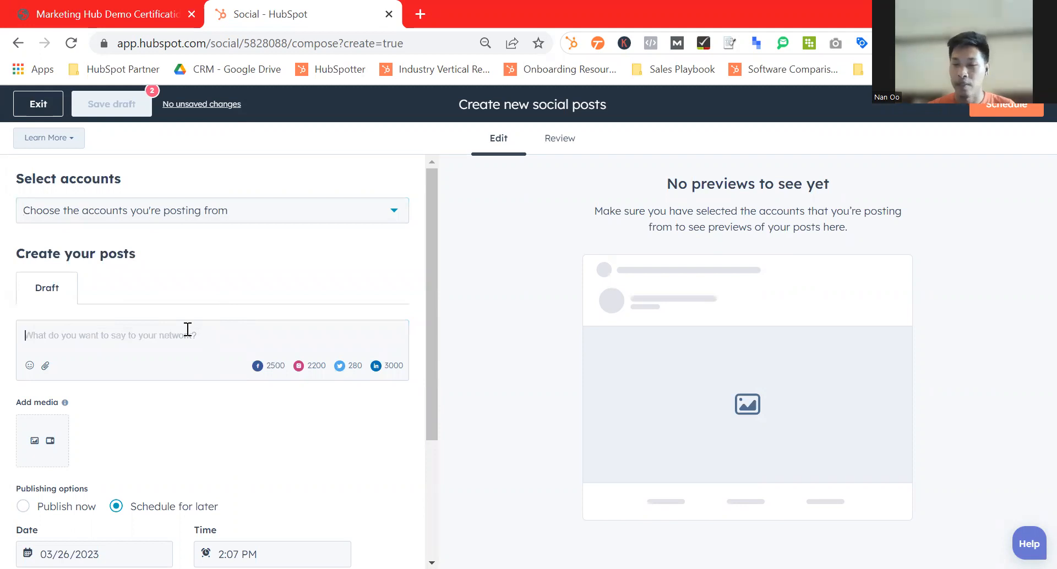
{"action": "scroll", "coordinate": [187, 328], "scroll_direction": "down", "scroll_amount": 3}
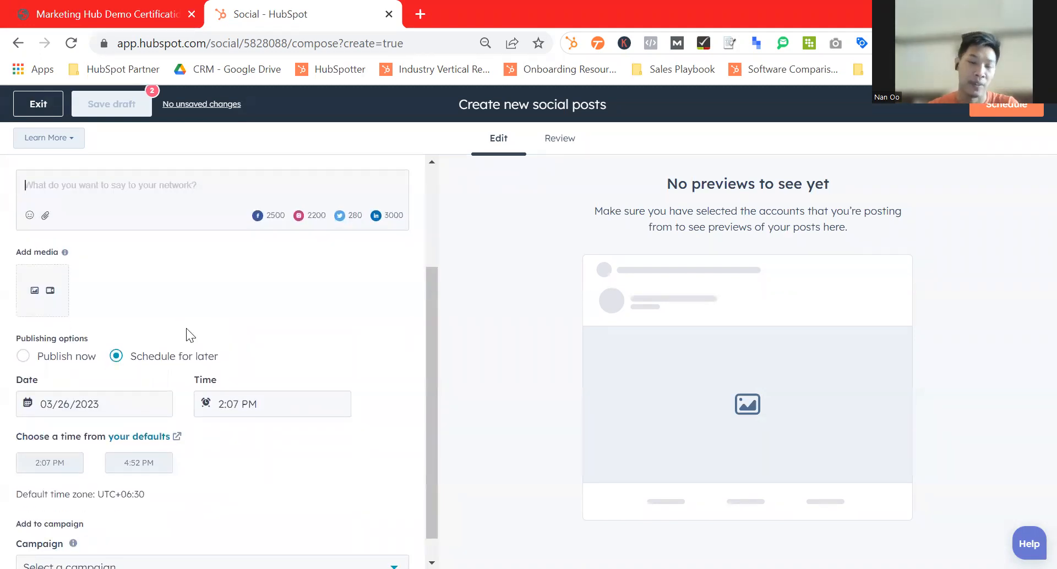
{"action": "scroll", "coordinate": [186, 328], "scroll_direction": "up", "scroll_amount": 1}
{"action": "type", "text": "Hello"}
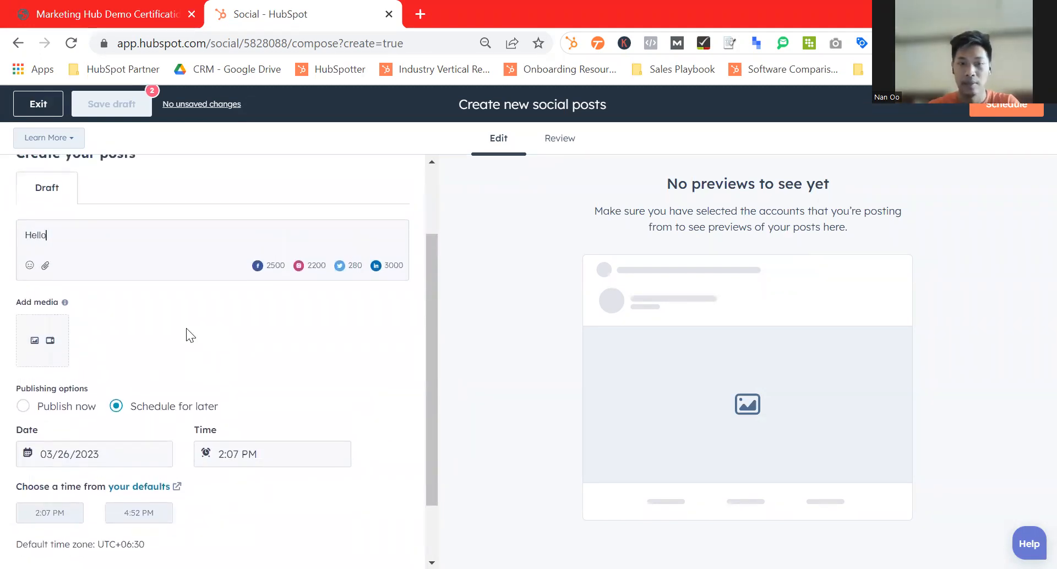
Step: Try adding the social post to the campaign "Test Campaign", and exit the post editor without saving a draft
{"action": "scroll", "coordinate": [299, 344], "scroll_direction": "down", "scroll_amount": 2}
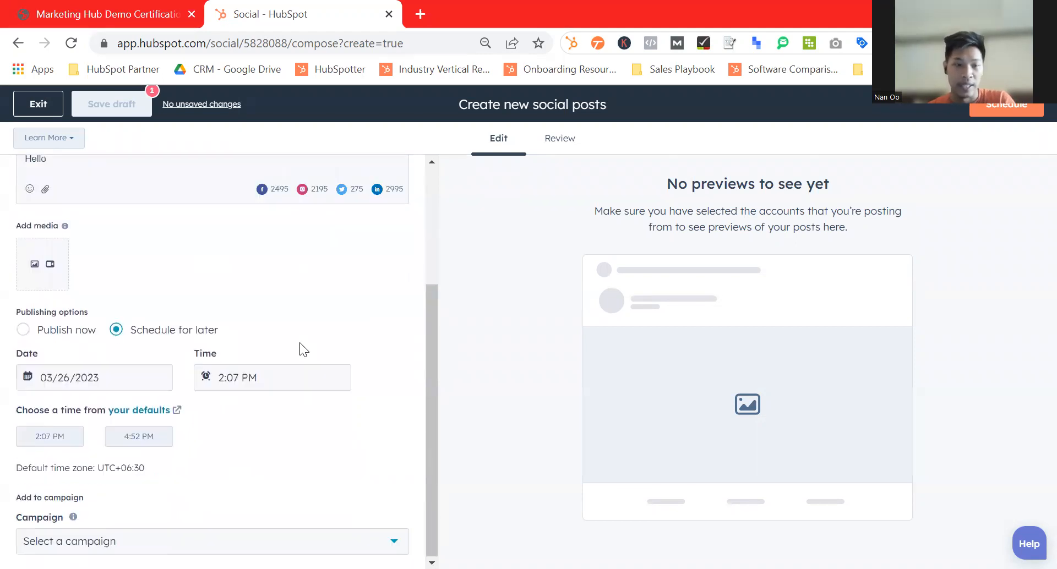
{"action": "left_click", "coordinate": [189, 544]}
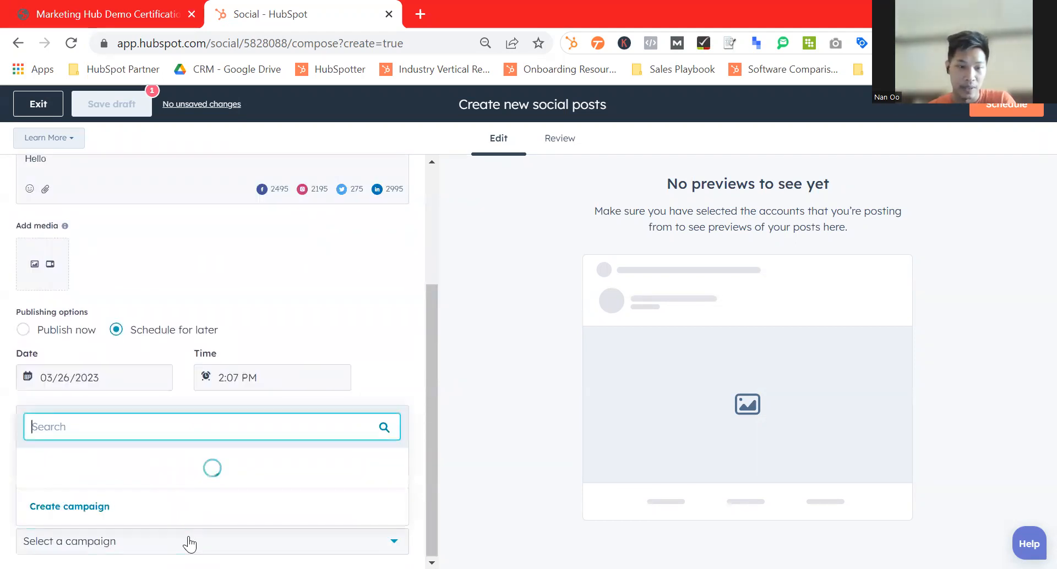
{"action": "left_click", "coordinate": [135, 254]}
{"action": "scroll", "coordinate": [136, 255], "scroll_direction": "up", "scroll_amount": 3}
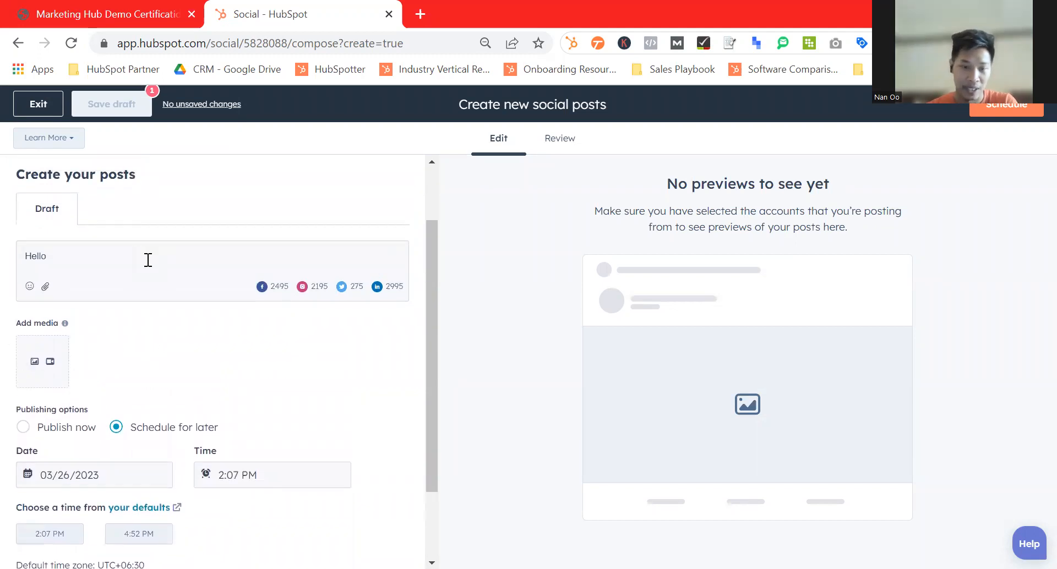
{"action": "scroll", "coordinate": [322, 335], "scroll_direction": "down", "scroll_amount": 3}
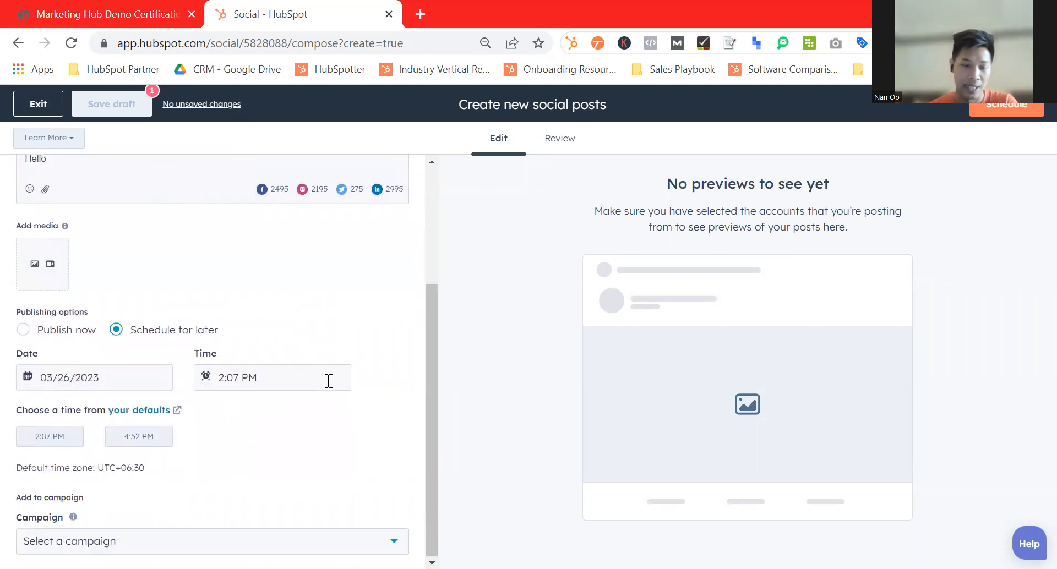
{"action": "left_click", "coordinate": [148, 541]}
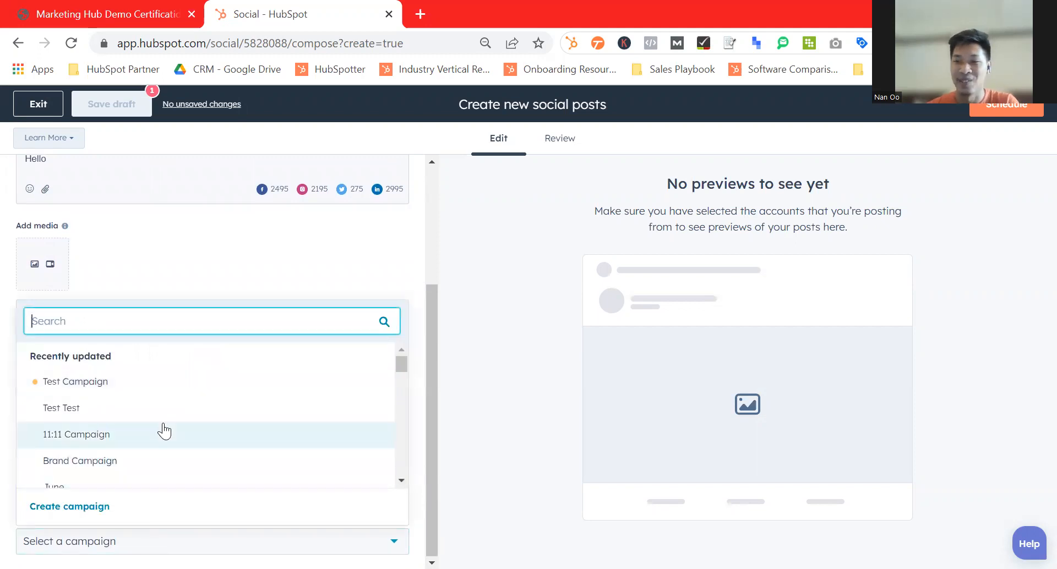
{"action": "left_click", "coordinate": [137, 388]}
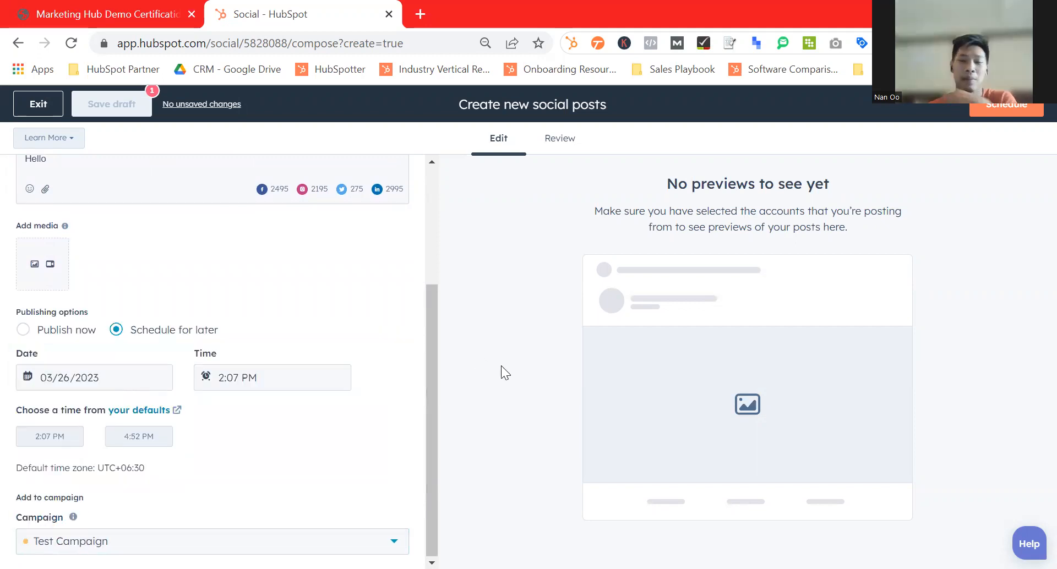
{"action": "scroll", "coordinate": [389, 357], "scroll_direction": "up", "scroll_amount": 2}
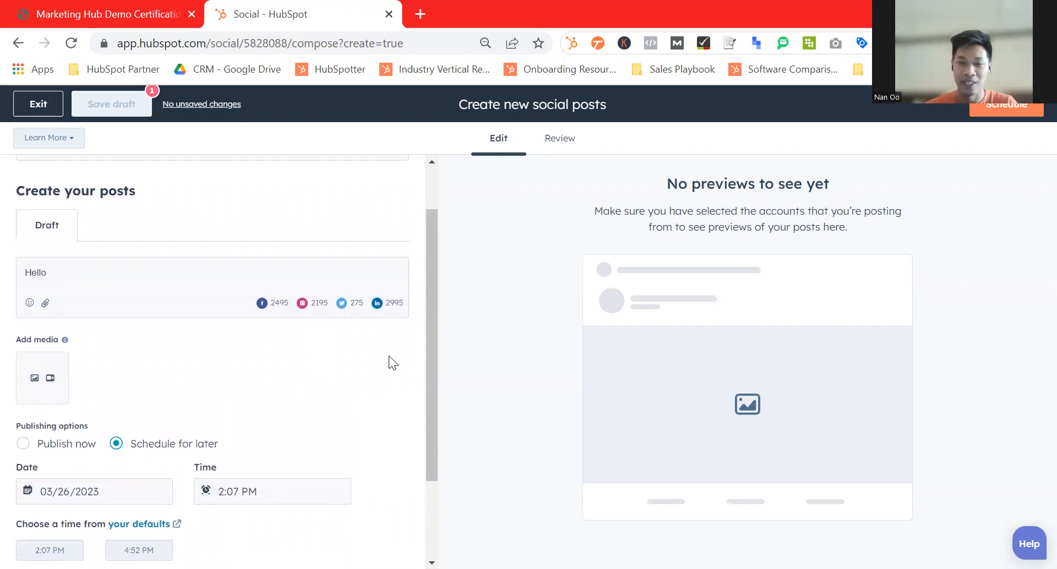
{"action": "scroll", "coordinate": [369, 410], "scroll_direction": "down", "scroll_amount": 2}
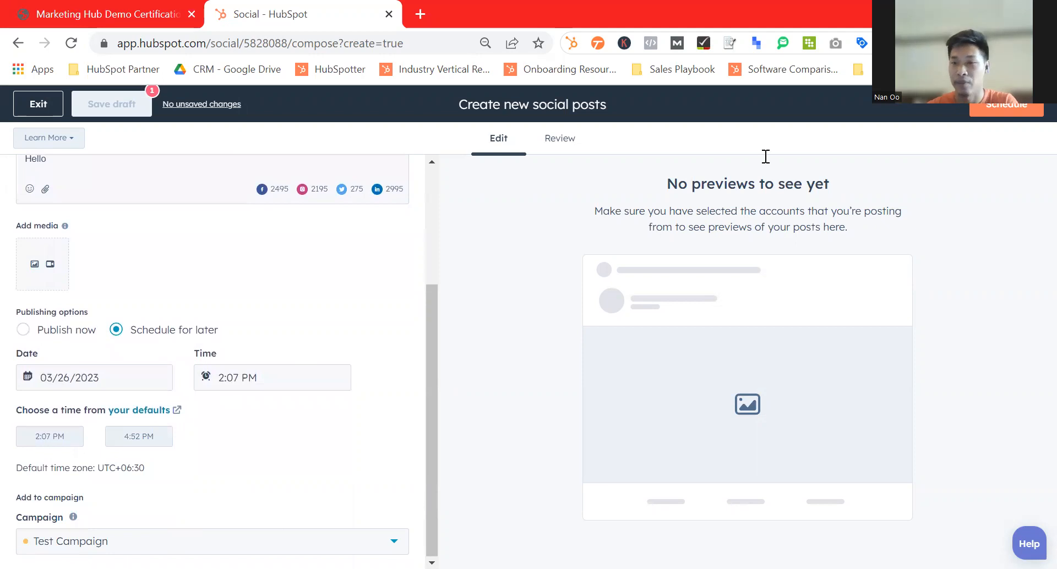
{"action": "left_click", "coordinate": [995, 109]}
{"action": "left_click", "coordinate": [51, 108]}
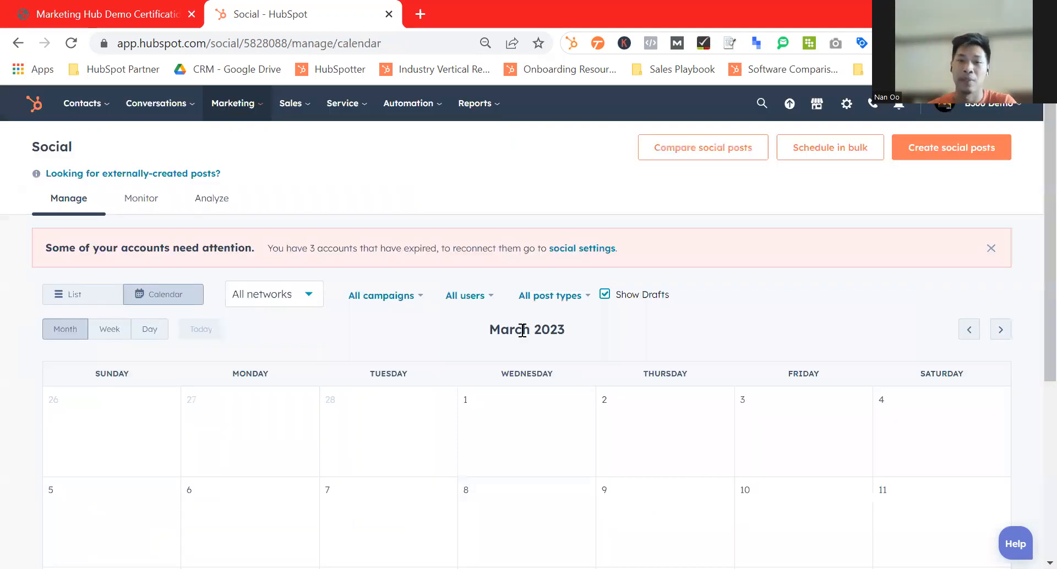
Step: Examine the top posts for all competitors in the social monitoring streams
{"action": "left_click", "coordinate": [144, 200]}
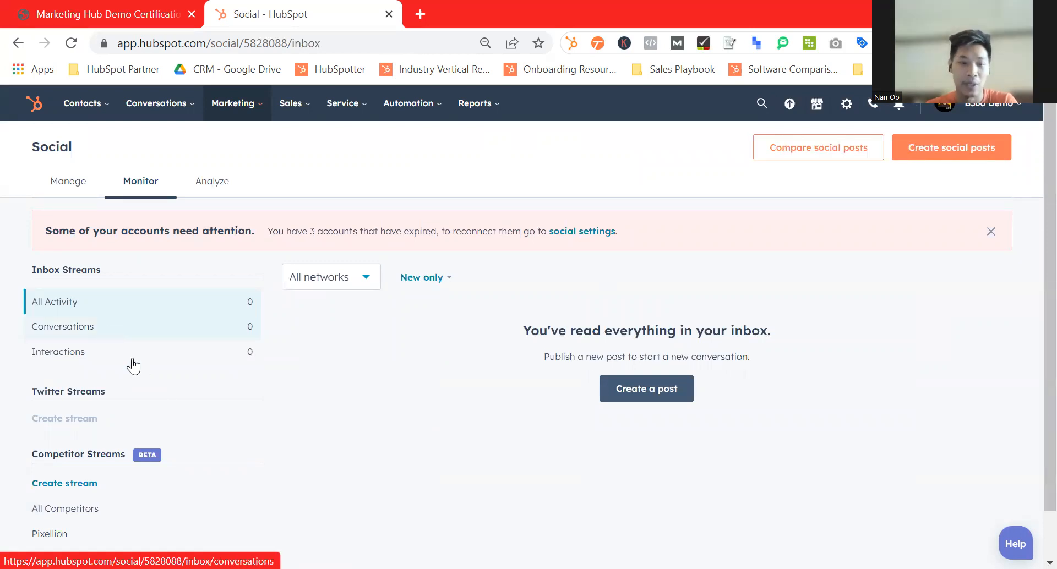
{"action": "left_click", "coordinate": [94, 514]}
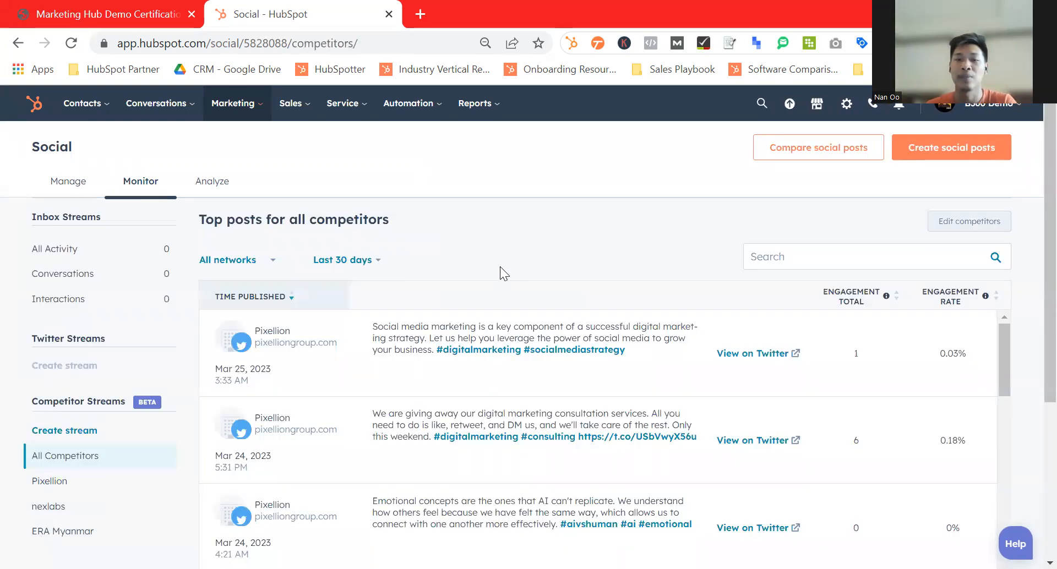
{"action": "scroll", "coordinate": [501, 270], "scroll_direction": "down", "scroll_amount": 4}
{"action": "scroll", "coordinate": [501, 270], "scroll_direction": "up", "scroll_amount": 4}
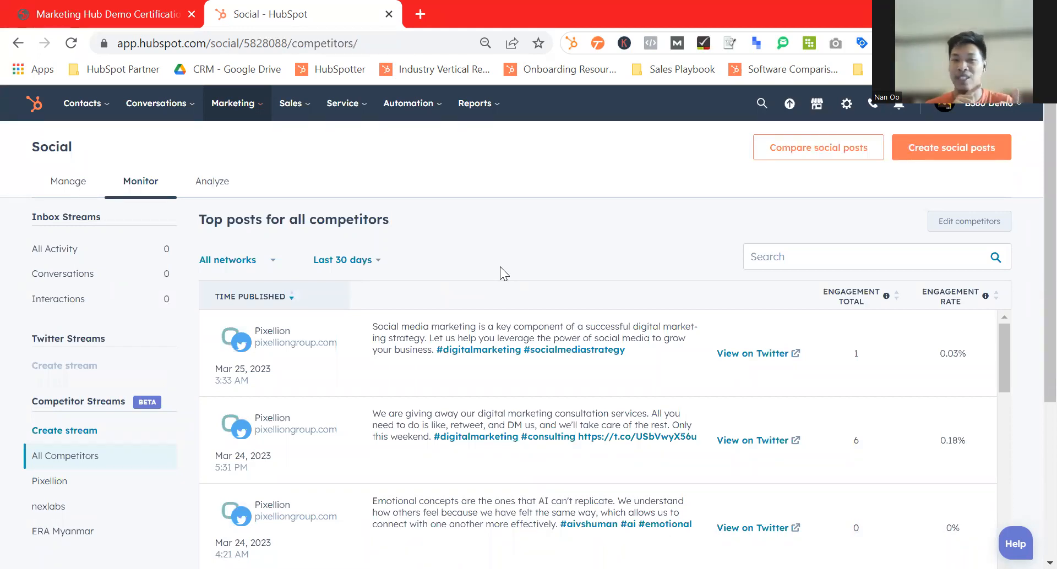
Step: Examine the social analytics reports, including audience, published posts, interactions, clicks, shares, impressions and the YouTube overview
{"action": "left_click", "coordinate": [212, 181]}
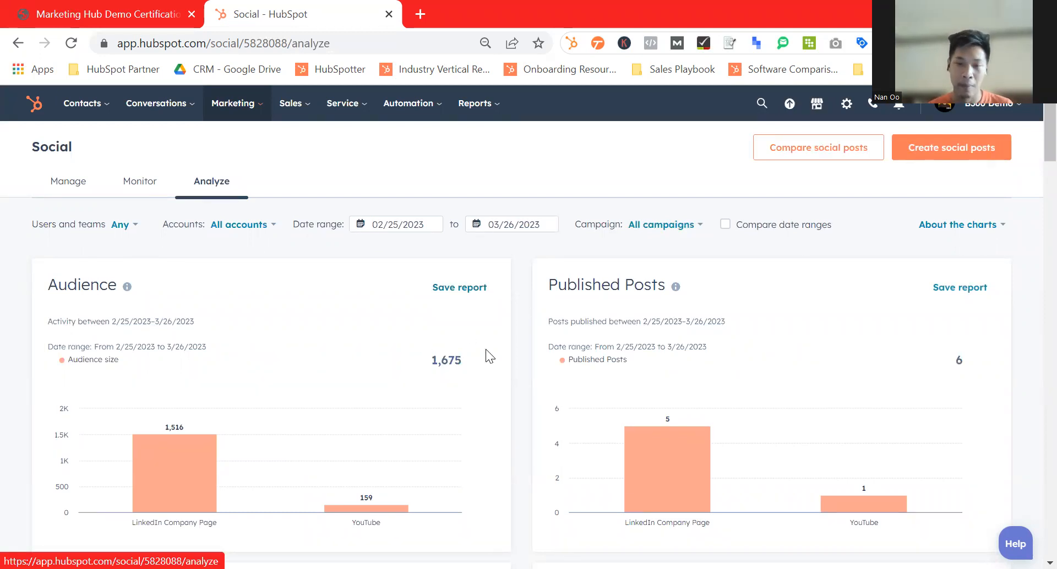
{"action": "scroll", "coordinate": [630, 324], "scroll_direction": "down", "scroll_amount": 2}
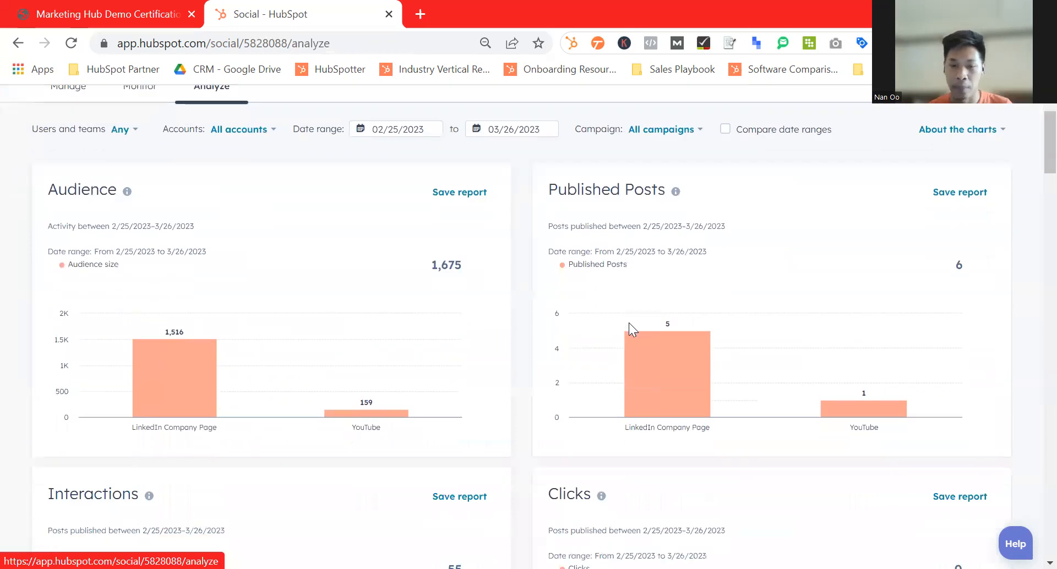
{"action": "scroll", "coordinate": [630, 324], "scroll_direction": "down", "scroll_amount": 5}
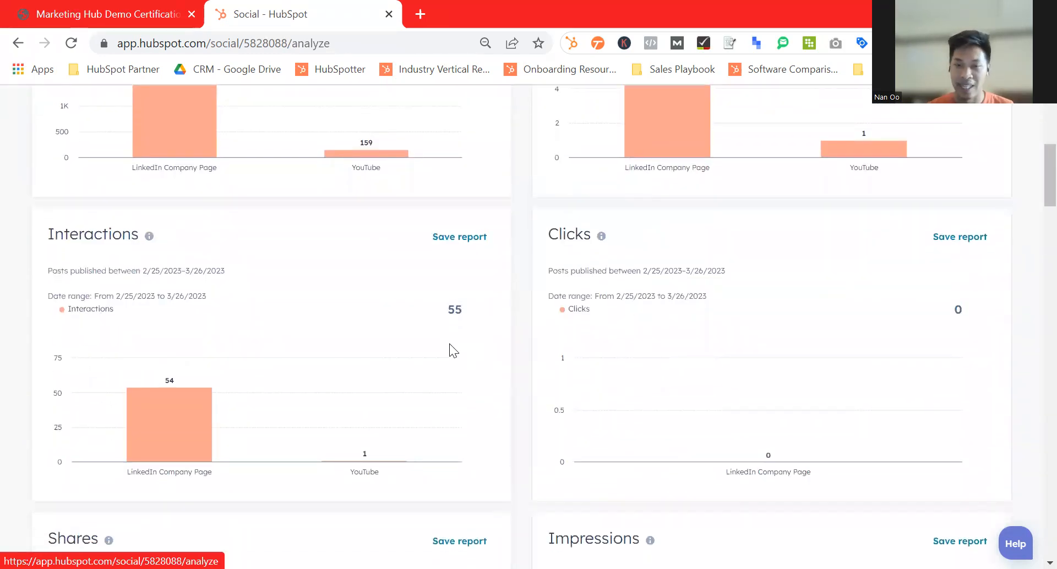
{"action": "scroll", "coordinate": [572, 306], "scroll_direction": "down", "scroll_amount": 4}
{"action": "scroll", "coordinate": [572, 303], "scroll_direction": "down", "scroll_amount": 3}
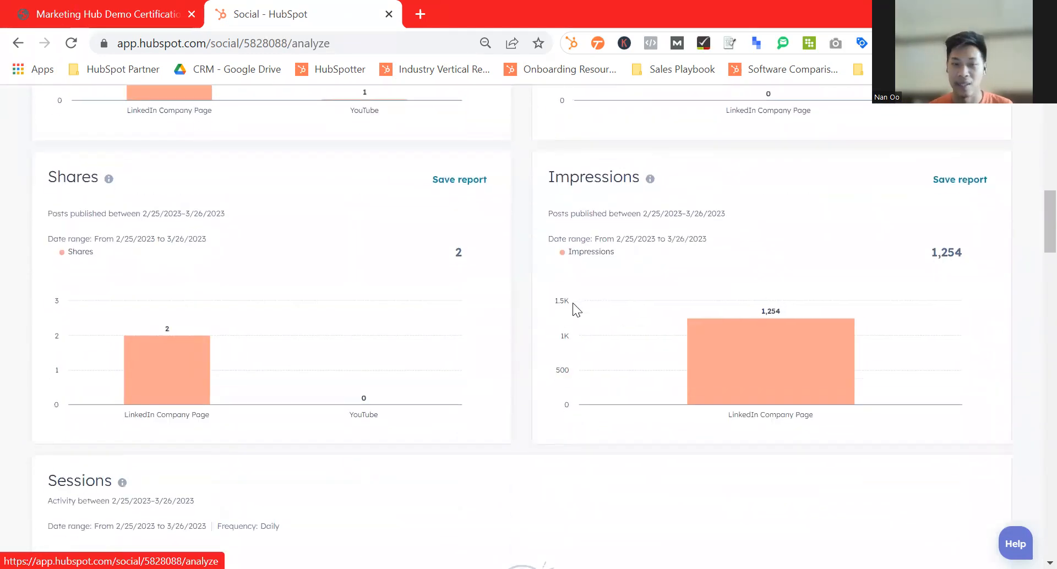
{"action": "scroll", "coordinate": [573, 302], "scroll_direction": "down", "scroll_amount": 5}
{"action": "scroll", "coordinate": [573, 303], "scroll_direction": "down", "scroll_amount": 11}
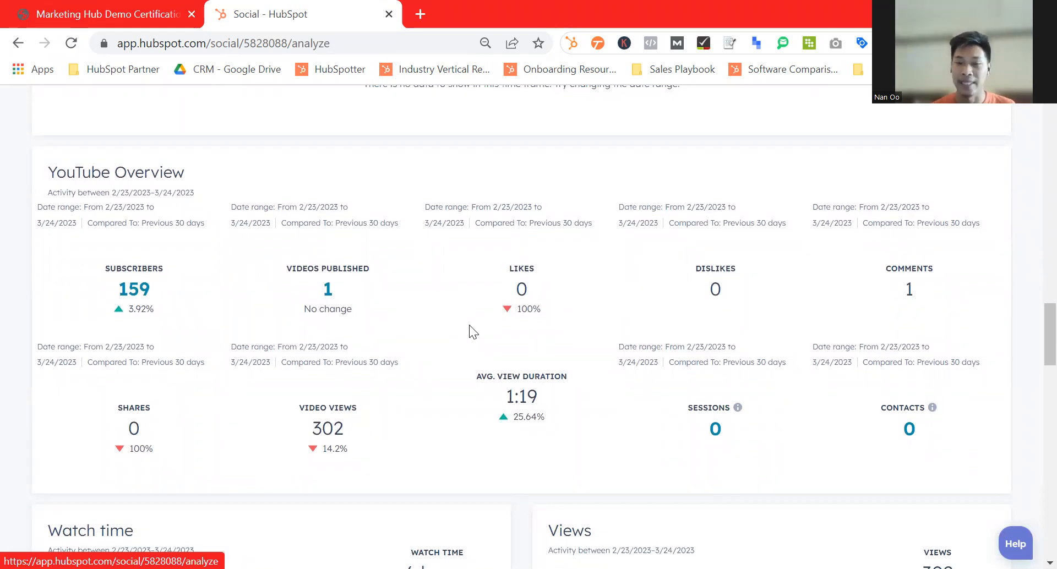
{"action": "scroll", "coordinate": [469, 329], "scroll_direction": "down", "scroll_amount": 1}
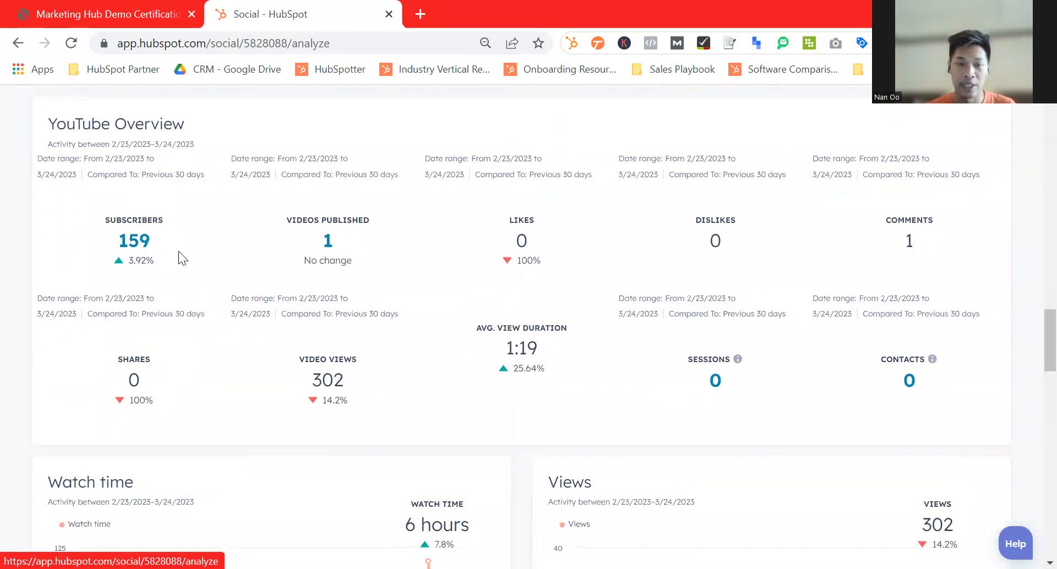
{"action": "scroll", "coordinate": [267, 244], "scroll_direction": "down", "scroll_amount": 4}
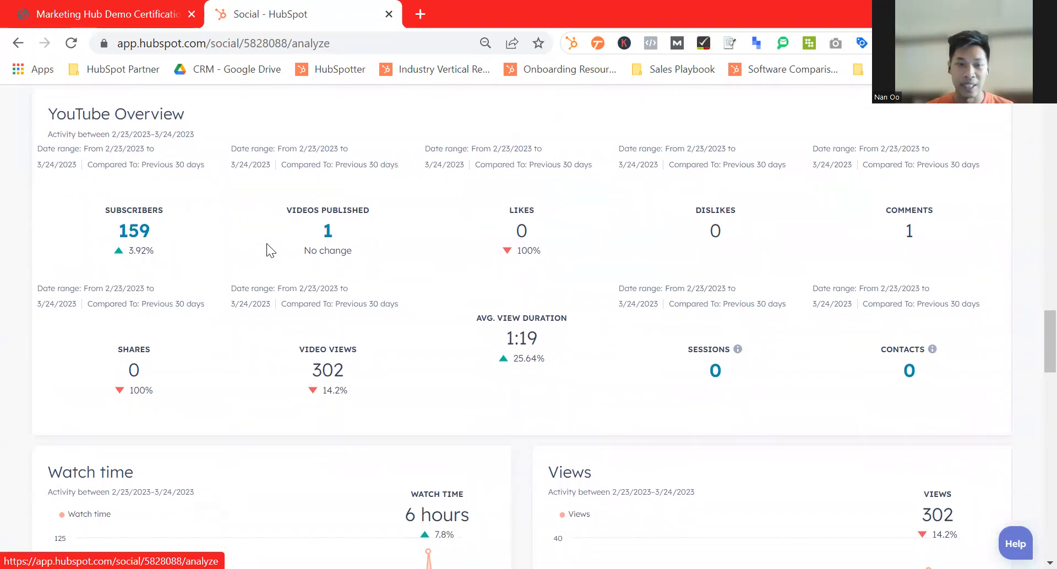
{"action": "scroll", "coordinate": [266, 243], "scroll_direction": "down", "scroll_amount": 8}
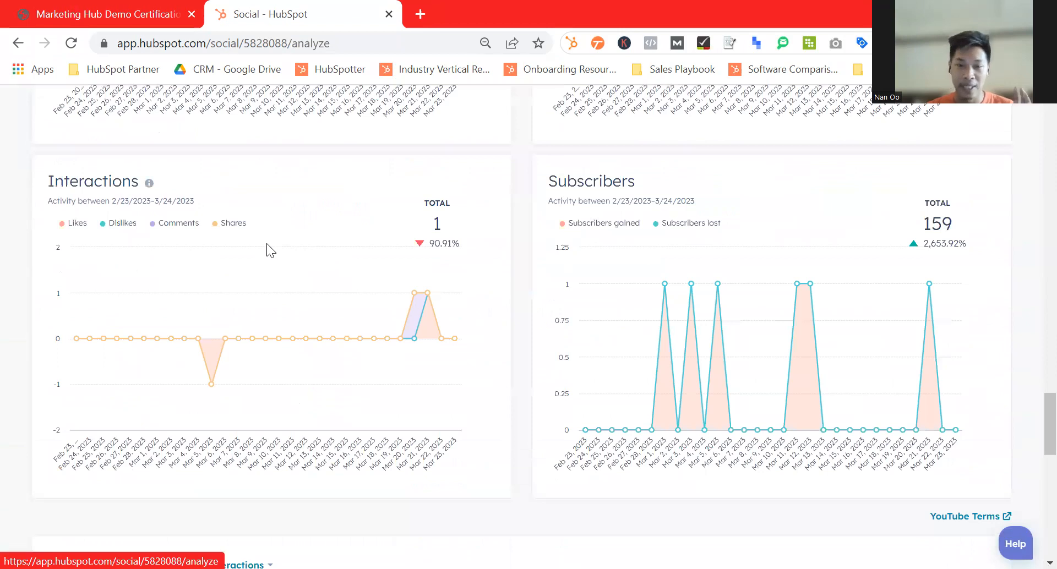
{"action": "scroll", "coordinate": [266, 243], "scroll_direction": "down", "scroll_amount": 17}
{"action": "scroll", "coordinate": [267, 243], "scroll_direction": "up", "scroll_amount": 17}
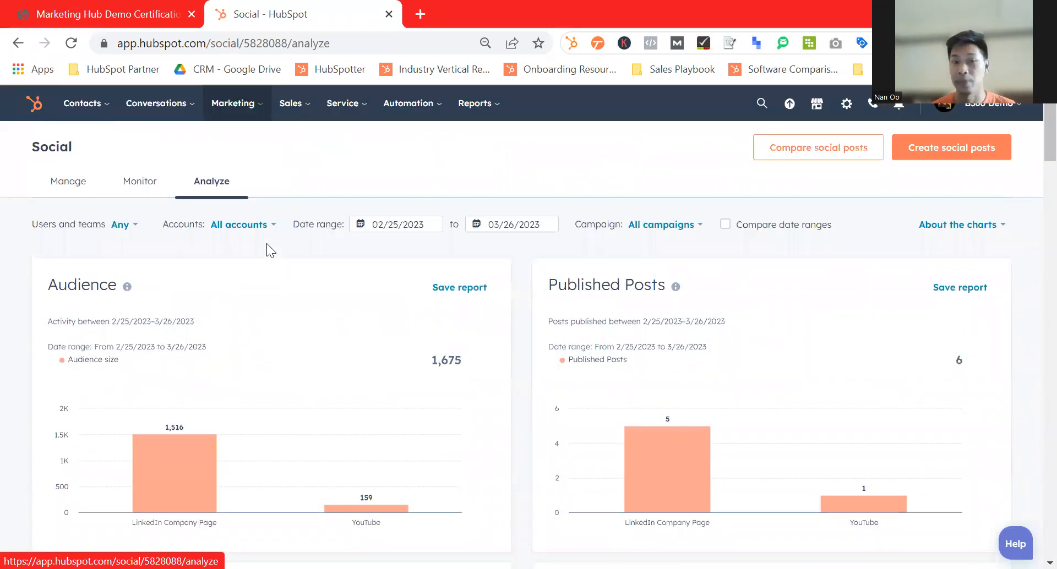
Step: Go to the marketing campaigns and start a new campaign named "Test"
{"action": "left_click", "coordinate": [228, 106]}
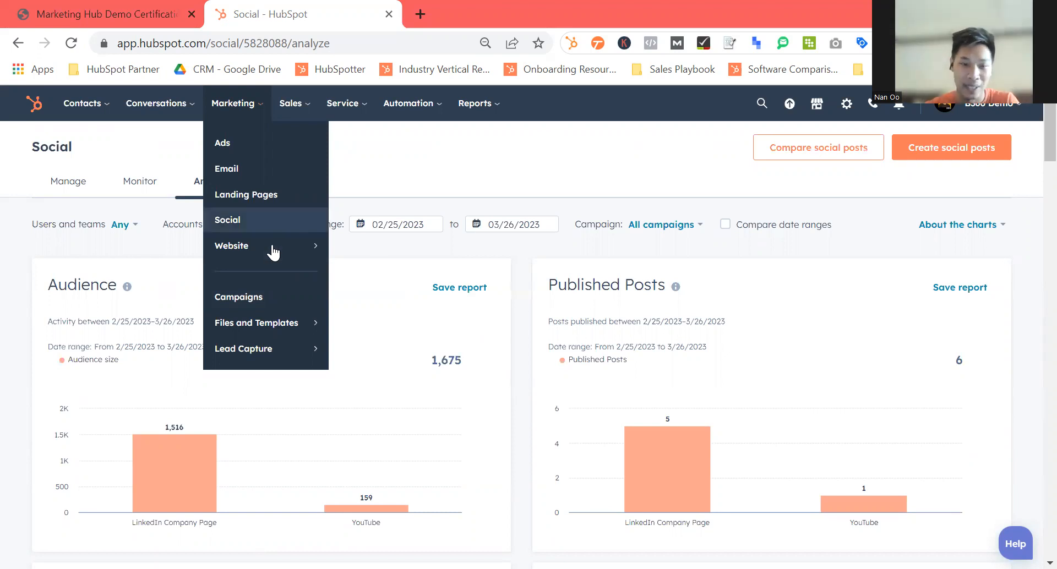
{"action": "left_click", "coordinate": [274, 300]}
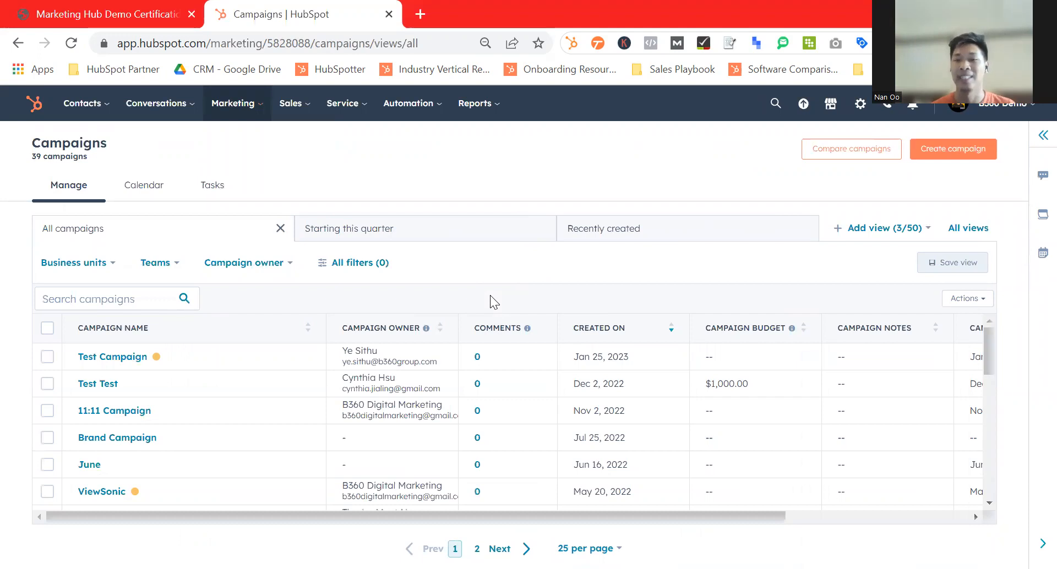
{"action": "left_click", "coordinate": [939, 154]}
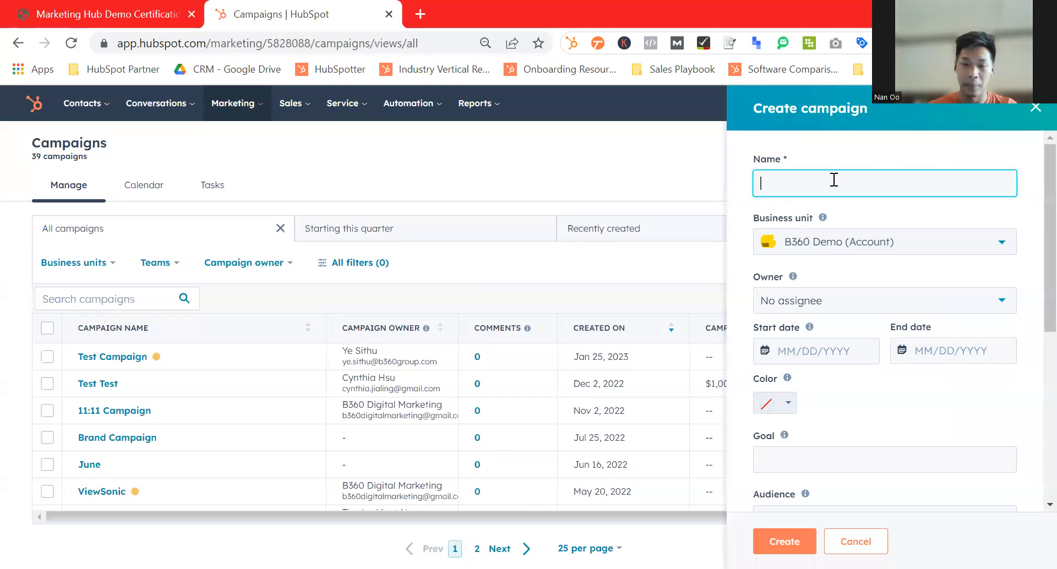
{"action": "type", "text": "Test"}
Step: Assign the campaign to the owner B360 Digital Marketing and set its start and end dates to 03/26/2023
{"action": "left_click", "coordinate": [794, 311]}
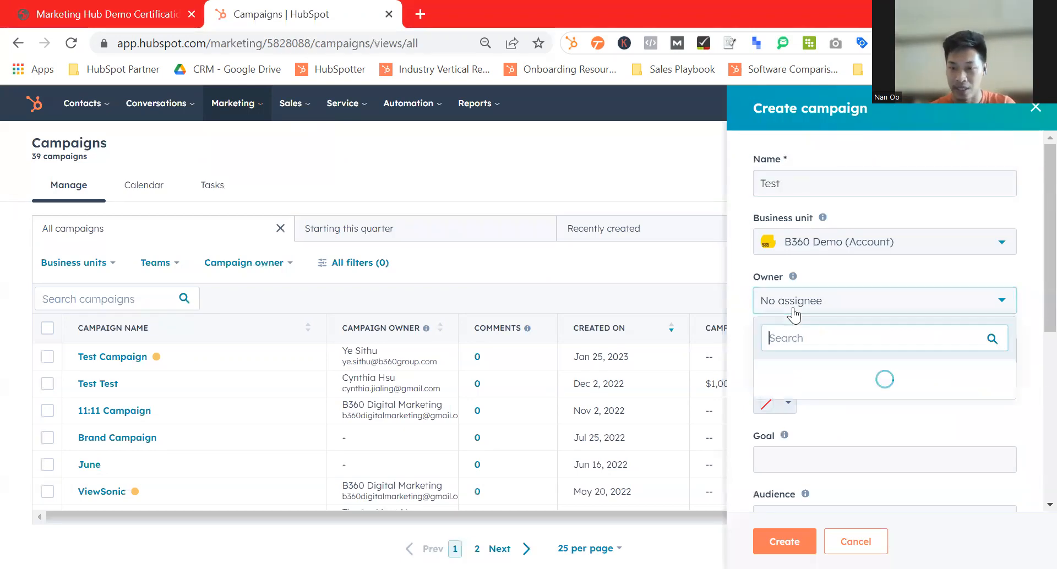
{"action": "left_click", "coordinate": [793, 398]}
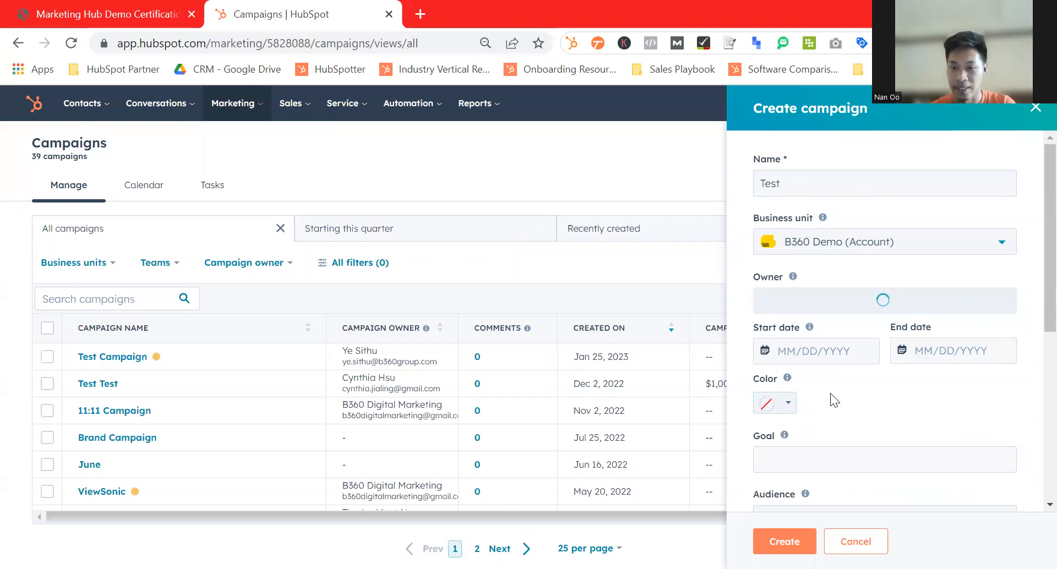
{"action": "left_click", "coordinate": [810, 350]}
{"action": "left_click", "coordinate": [782, 262]}
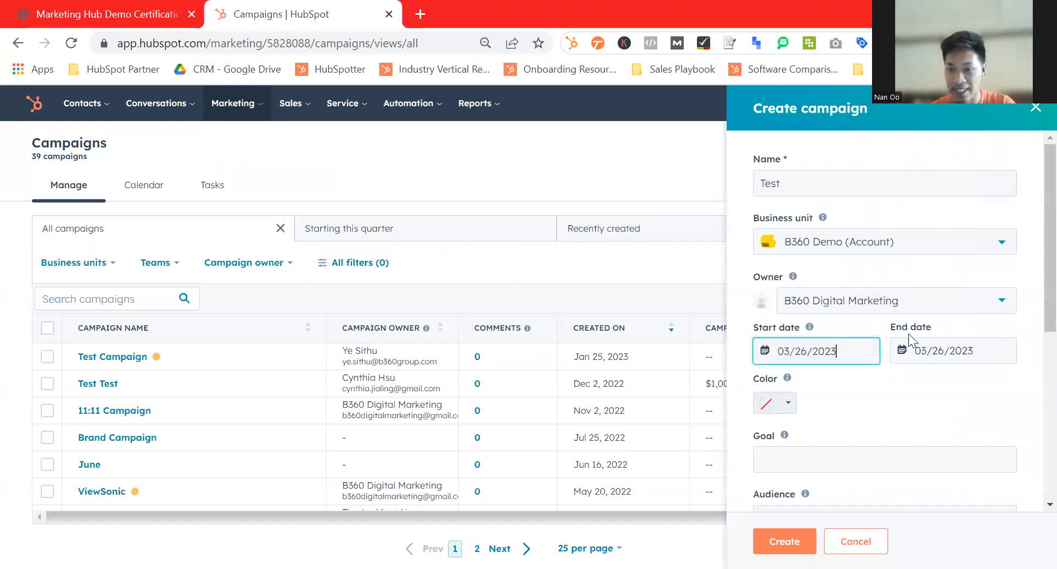
Step: Give the campaign the yellow-orange color and enter "10 Leads" as its goal
{"action": "scroll", "coordinate": [862, 402], "scroll_direction": "down", "scroll_amount": 1}
{"action": "left_click", "coordinate": [774, 355]}
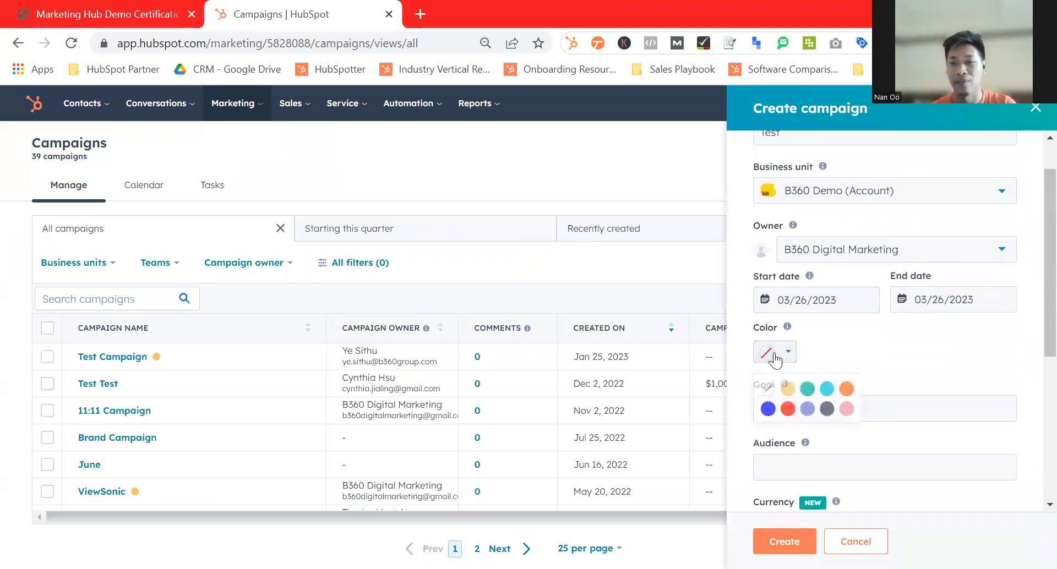
{"action": "left_click", "coordinate": [790, 390]}
{"action": "scroll", "coordinate": [912, 356], "scroll_direction": "down", "scroll_amount": 2}
{"action": "left_click", "coordinate": [805, 337]}
{"action": "type", "text": "10 Leads"}
Step: Enter "Small Business owner in Chiangmai" as the campaign's audience
{"action": "scroll", "coordinate": [804, 336], "scroll_direction": "down", "scroll_amount": 2}
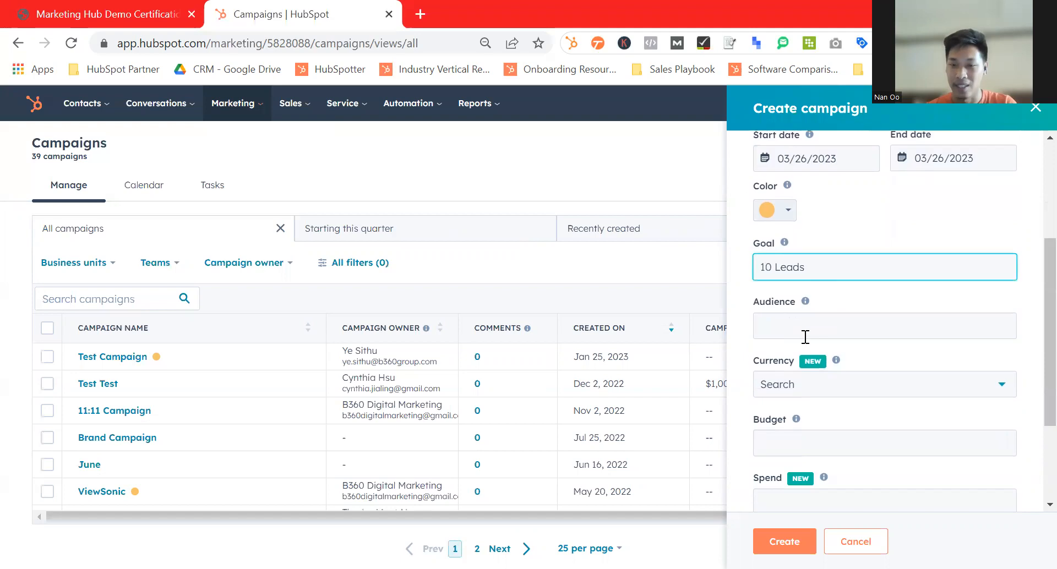
{"action": "left_click", "coordinate": [787, 307]}
{"action": "scroll", "coordinate": [787, 306], "scroll_direction": "up", "scroll_amount": 3}
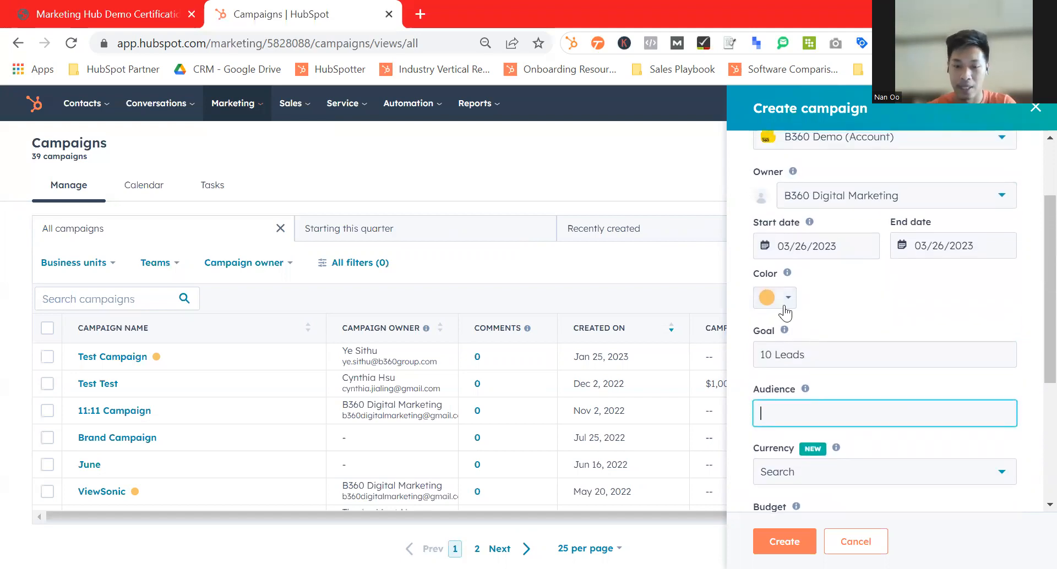
{"action": "type", "text": "Small Business owner in "}
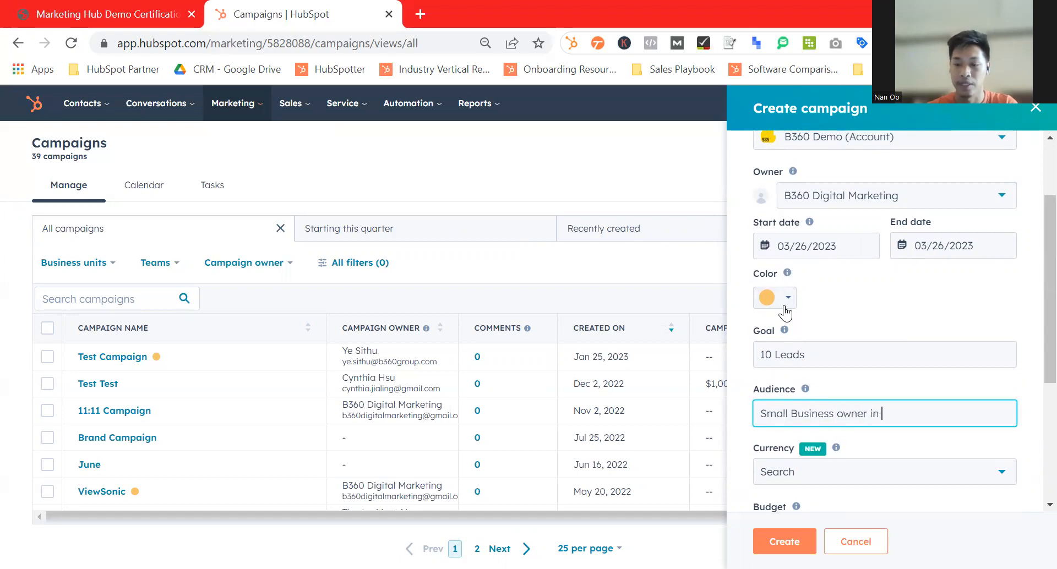
{"action": "type", "text": "Chiangmai"}
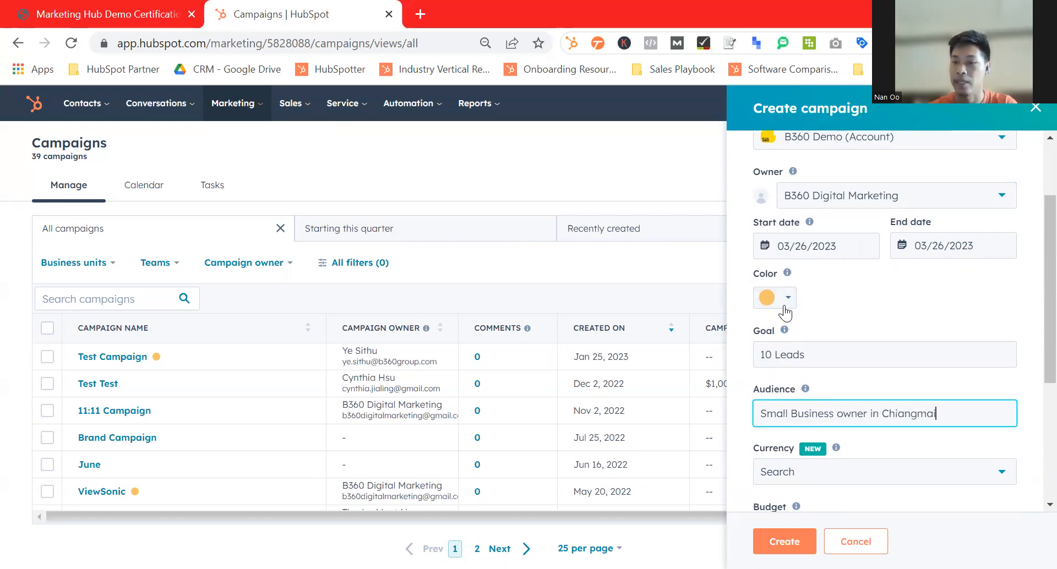
Step: Set the campaign's currency to US Dollar (USD) $ and its budget to 1000
{"action": "scroll", "coordinate": [786, 308], "scroll_direction": "down", "scroll_amount": 3}
{"action": "left_click", "coordinate": [786, 296]}
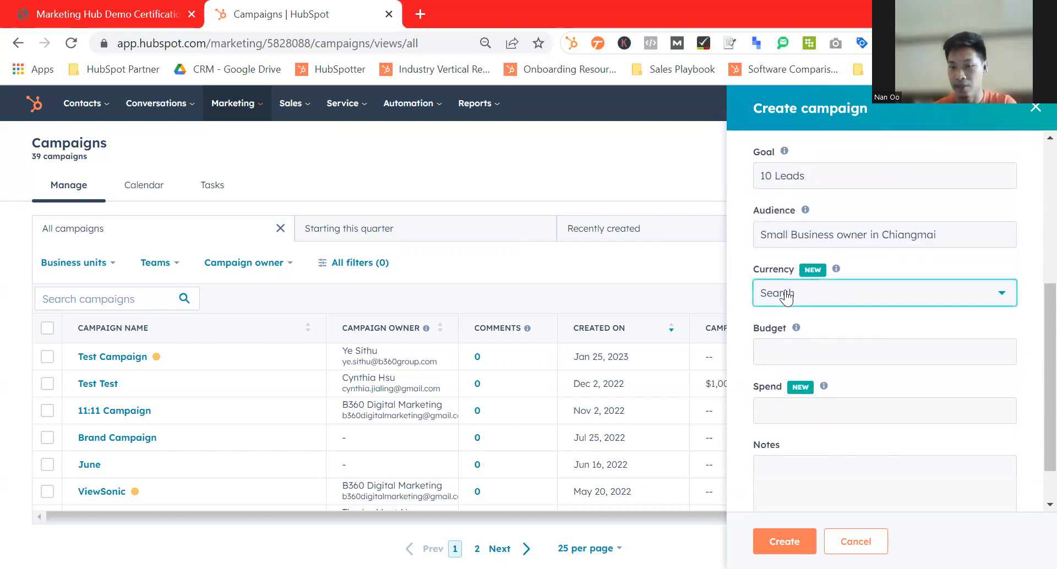
{"action": "left_click", "coordinate": [786, 297]}
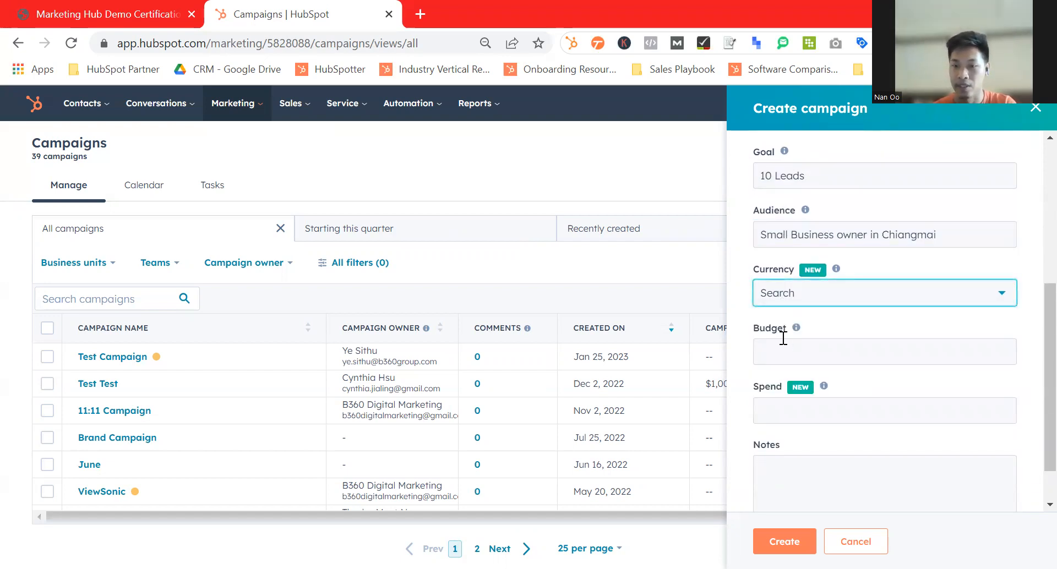
{"action": "left_click", "coordinate": [785, 300]}
{"action": "left_click", "coordinate": [786, 350]}
{"action": "left_click", "coordinate": [788, 357]}
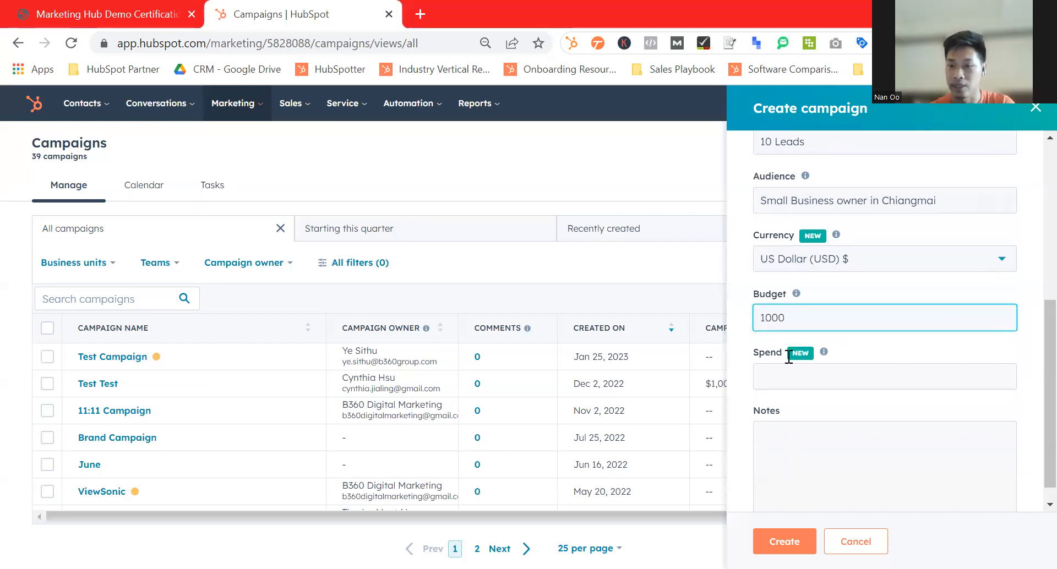
Step: Leave the campaign's spend and notes empty and create the campaign
{"action": "scroll", "coordinate": [788, 357], "scroll_direction": "down", "scroll_amount": 1}
{"action": "left_click", "coordinate": [789, 356]}
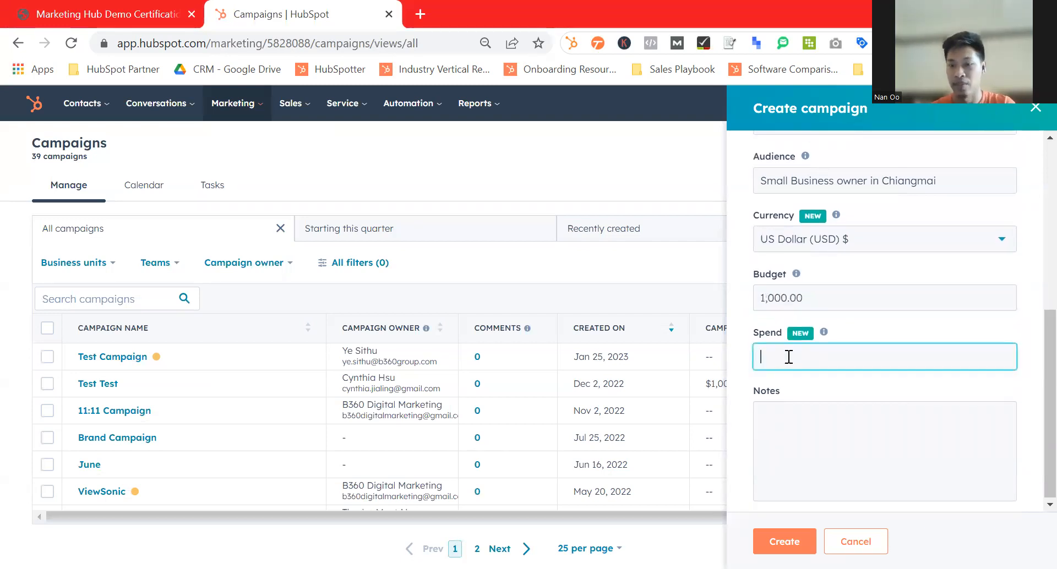
{"action": "left_click", "coordinate": [787, 541]}
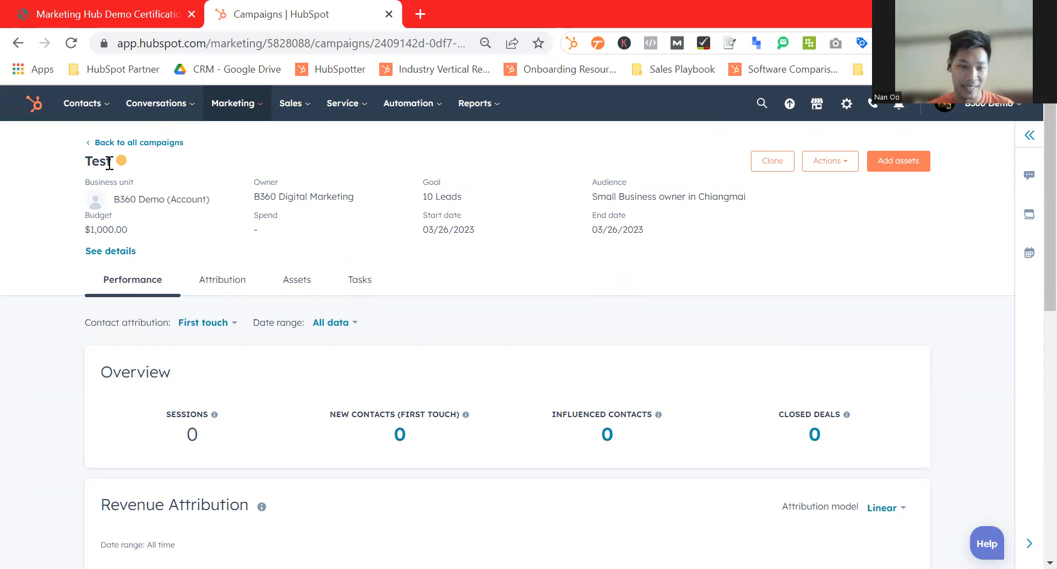
Step: Add the first five listed blog posts, including "What is Digital Marketing?" and "Bicycle", to the Test campaign's assets
{"action": "left_click", "coordinate": [919, 158]}
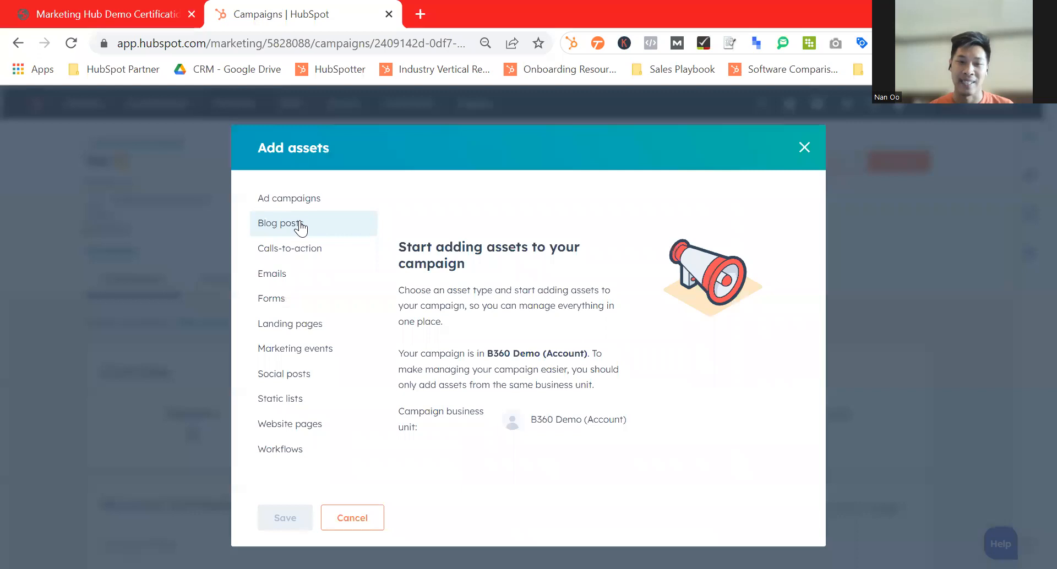
{"action": "left_click", "coordinate": [301, 226]}
{"action": "left_click", "coordinate": [413, 298]}
{"action": "left_click", "coordinate": [413, 340]}
{"action": "left_click", "coordinate": [414, 377]}
{"action": "left_click", "coordinate": [414, 413]}
{"action": "left_click", "coordinate": [413, 450]}
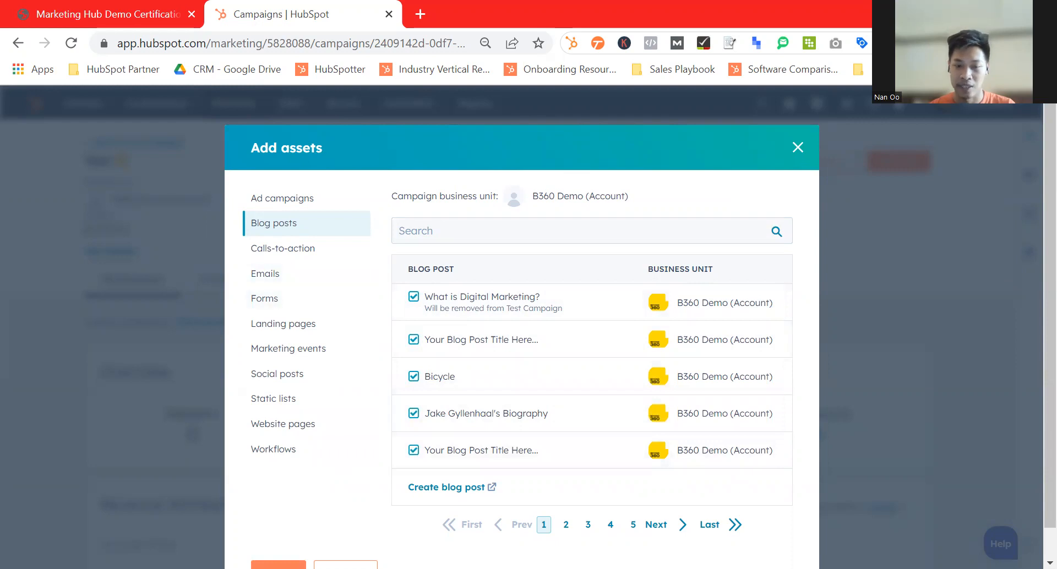
{"action": "left_click", "coordinate": [279, 566]}
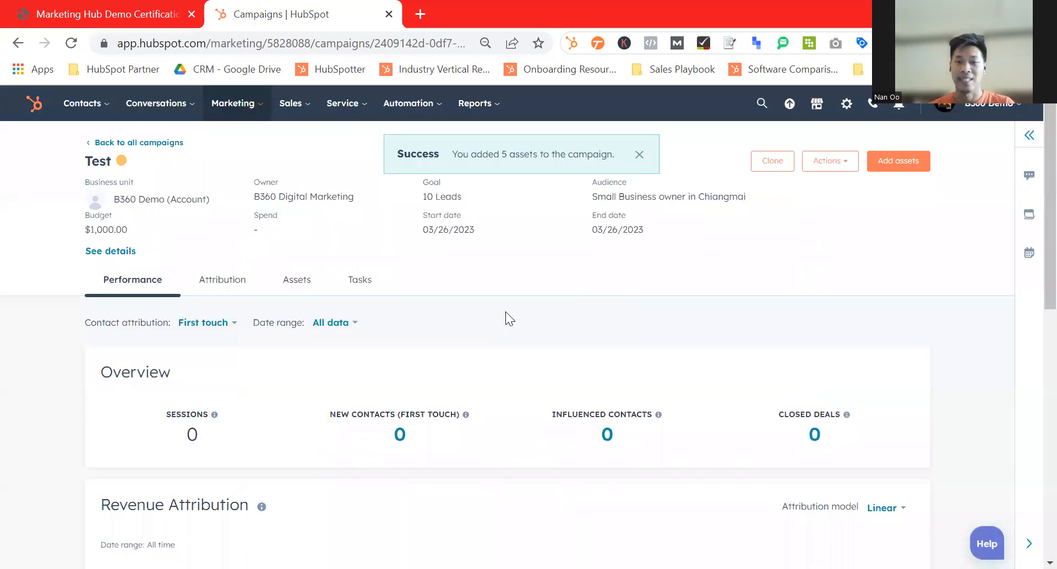
Step: Examine the Test campaign's assets and its performance reports, including the overview, revenue attribution and new contacts
{"action": "scroll", "coordinate": [505, 312], "scroll_direction": "down", "scroll_amount": 2}
{"action": "scroll", "coordinate": [505, 312], "scroll_direction": "down", "scroll_amount": 4}
{"action": "scroll", "coordinate": [503, 318], "scroll_direction": "up", "scroll_amount": 6}
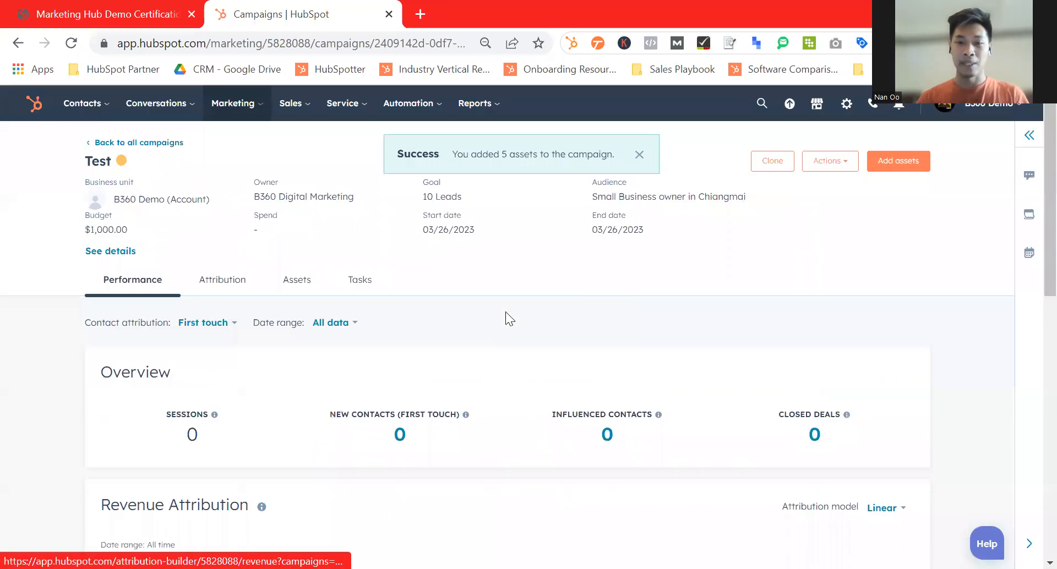
{"action": "left_click", "coordinate": [307, 282]}
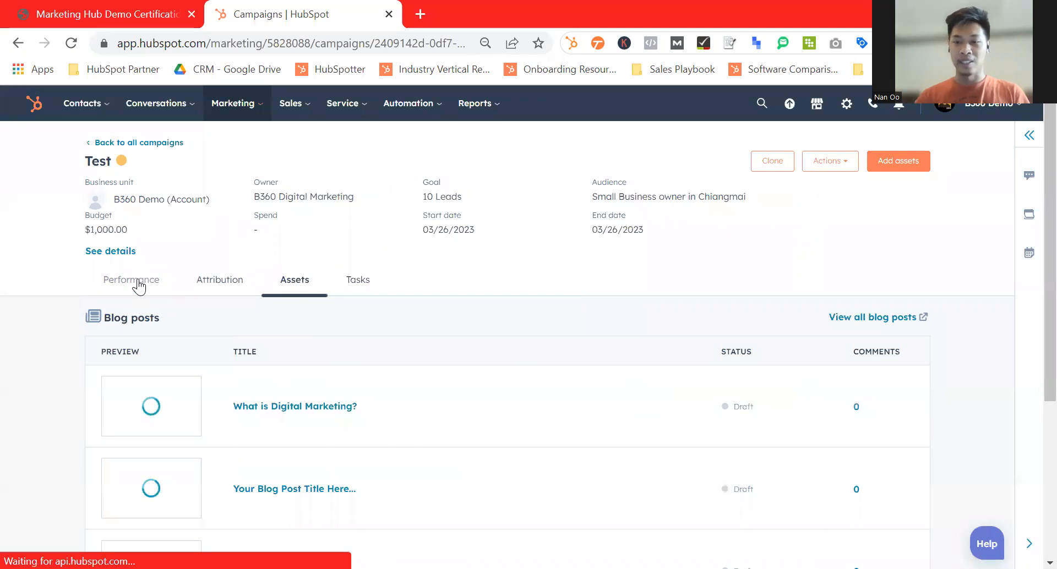
{"action": "left_click", "coordinate": [139, 285]}
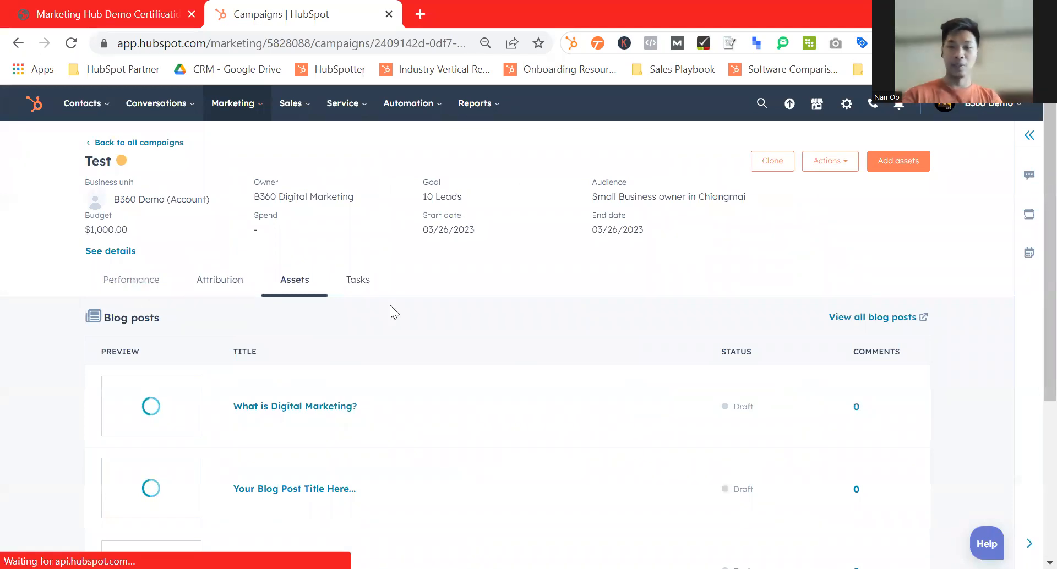
{"action": "scroll", "coordinate": [427, 361], "scroll_direction": "down", "scroll_amount": 1}
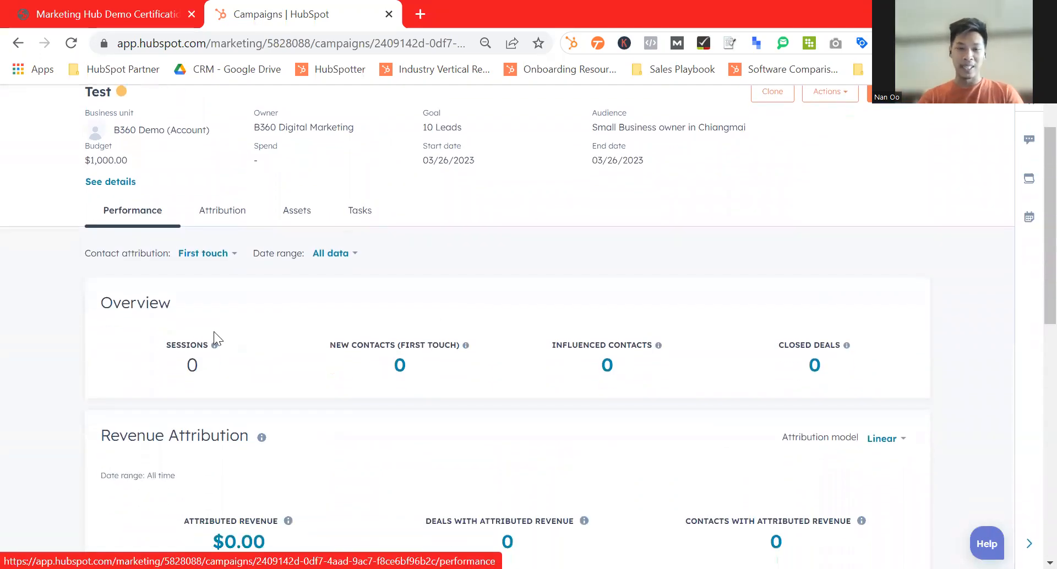
{"action": "scroll", "coordinate": [409, 350], "scroll_direction": "down", "scroll_amount": 2}
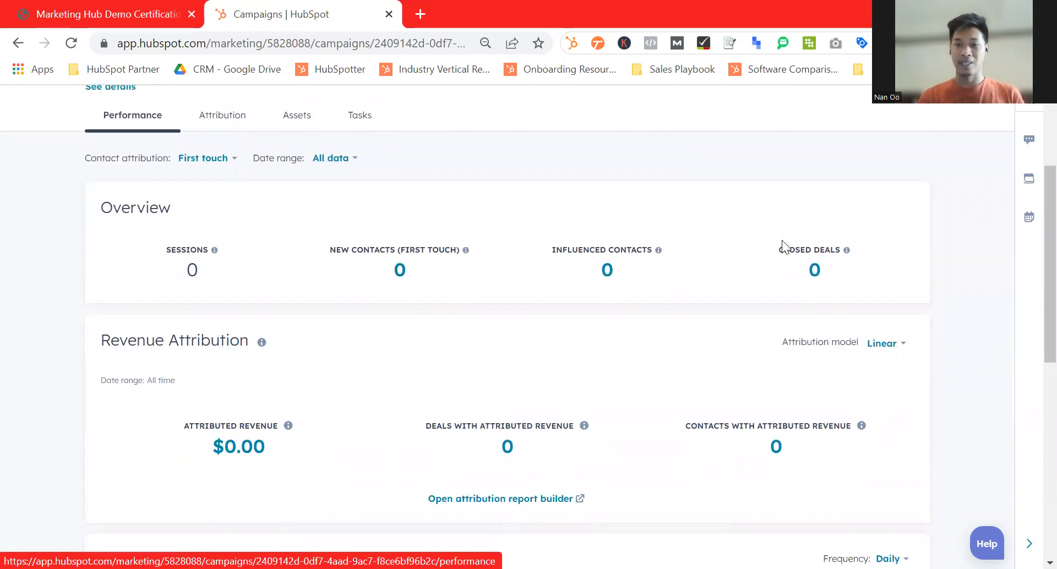
{"action": "scroll", "coordinate": [782, 240], "scroll_direction": "down", "scroll_amount": 2}
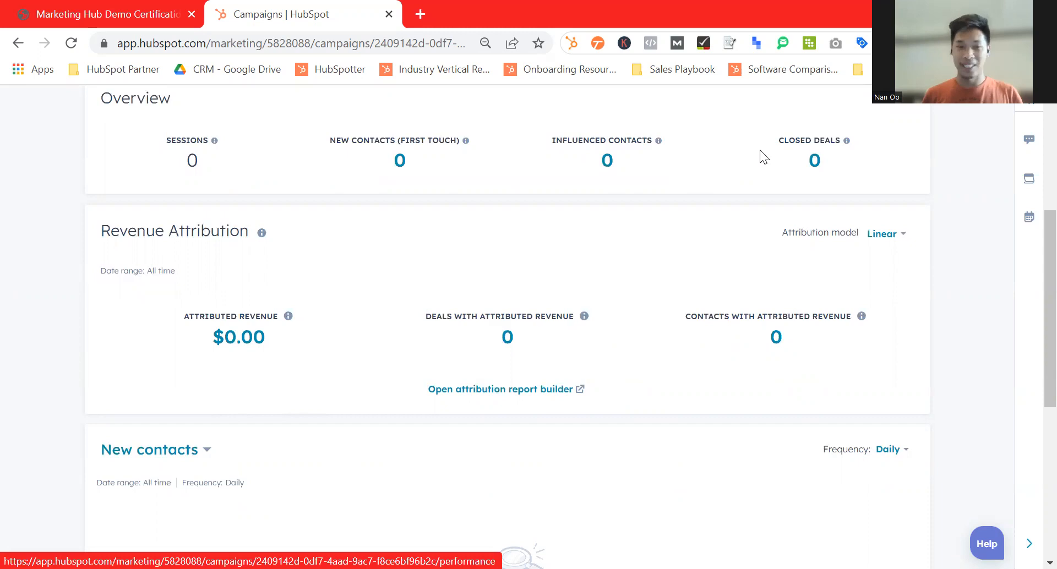
{"action": "scroll", "coordinate": [760, 150], "scroll_direction": "down", "scroll_amount": 7}
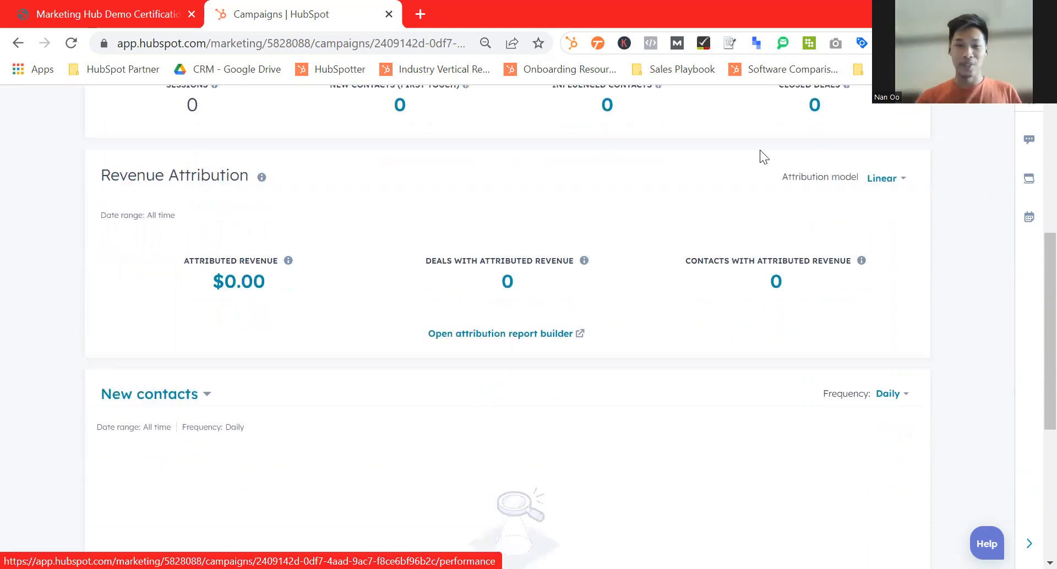
{"action": "scroll", "coordinate": [562, 273], "scroll_direction": "up", "scroll_amount": 10}
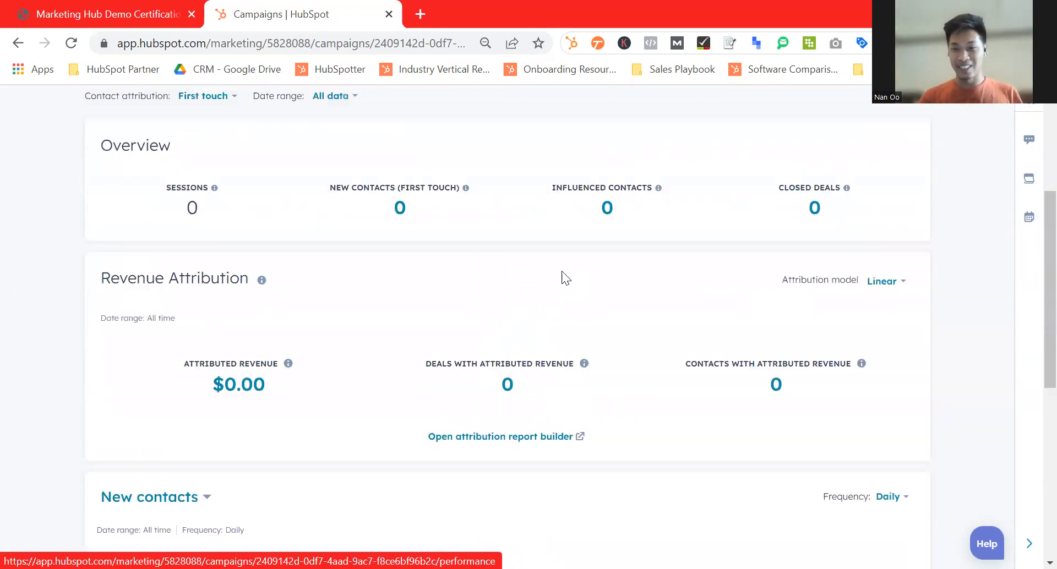
{"action": "scroll", "coordinate": [562, 271], "scroll_direction": "up", "scroll_amount": 1}
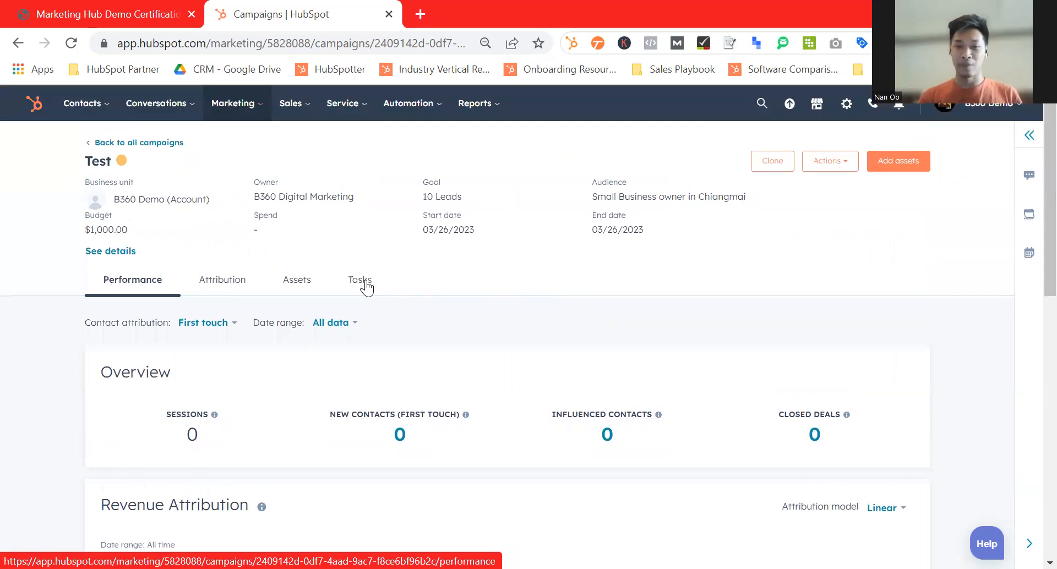
Step: Replace the Linear attribution model with U-shaped in the campaign's contact create attribution report
{"action": "left_click", "coordinate": [240, 284]}
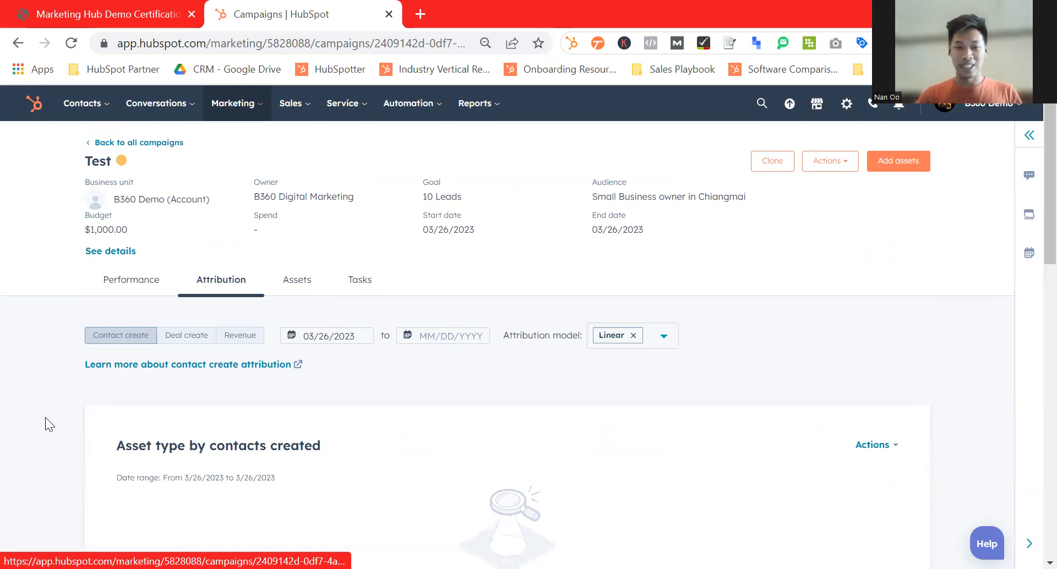
{"action": "left_click", "coordinate": [655, 336]}
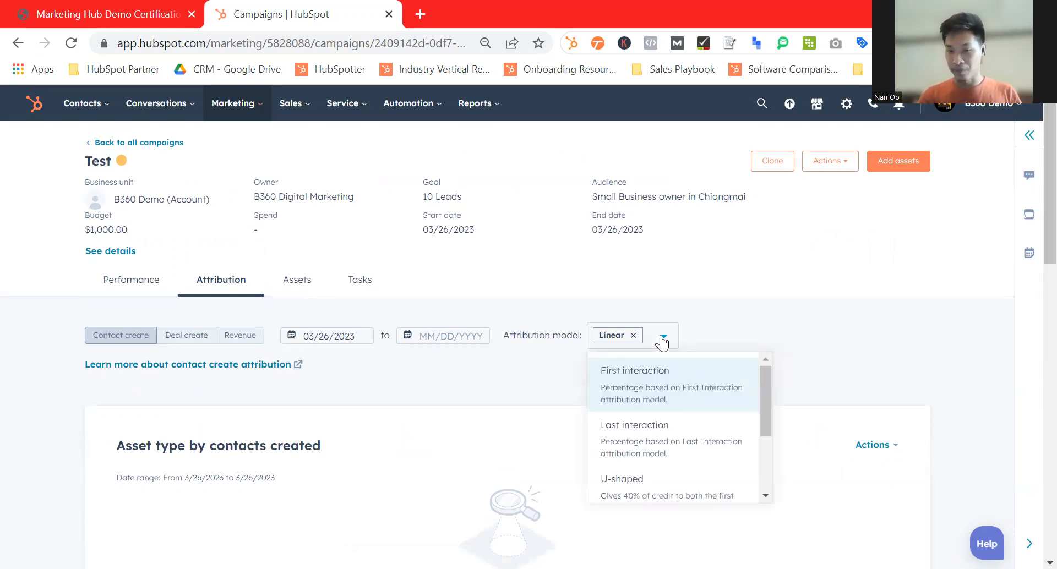
{"action": "scroll", "coordinate": [655, 428], "scroll_direction": "down", "scroll_amount": 3}
{"action": "left_click", "coordinate": [654, 428]}
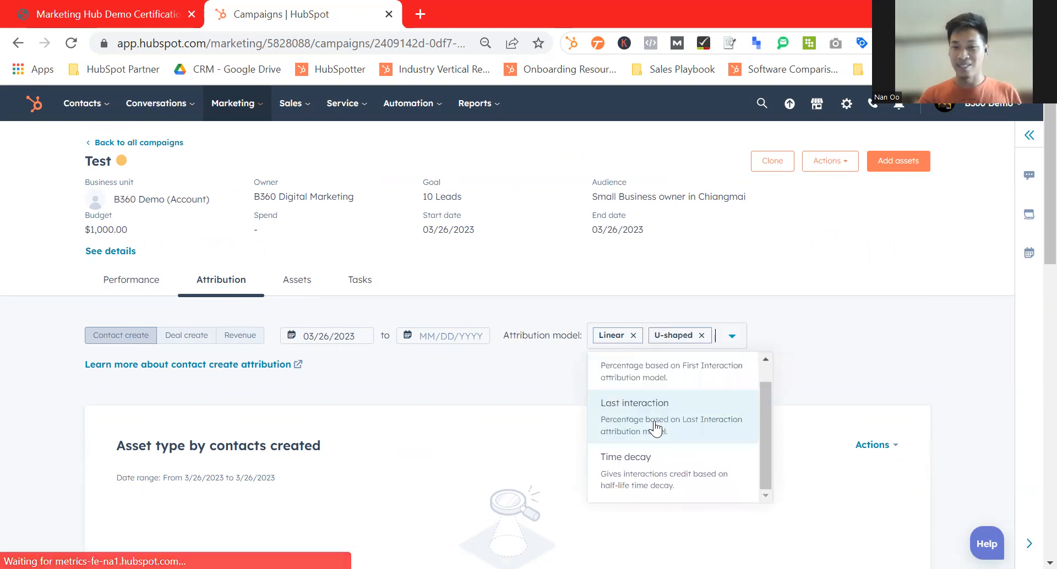
{"action": "left_click", "coordinate": [634, 336]}
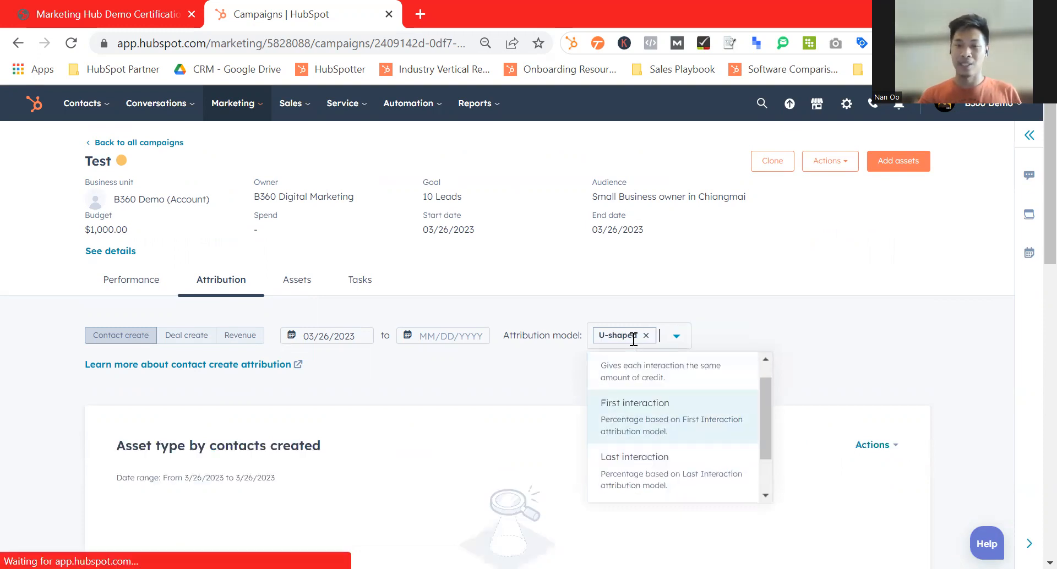
{"action": "left_click", "coordinate": [459, 443]}
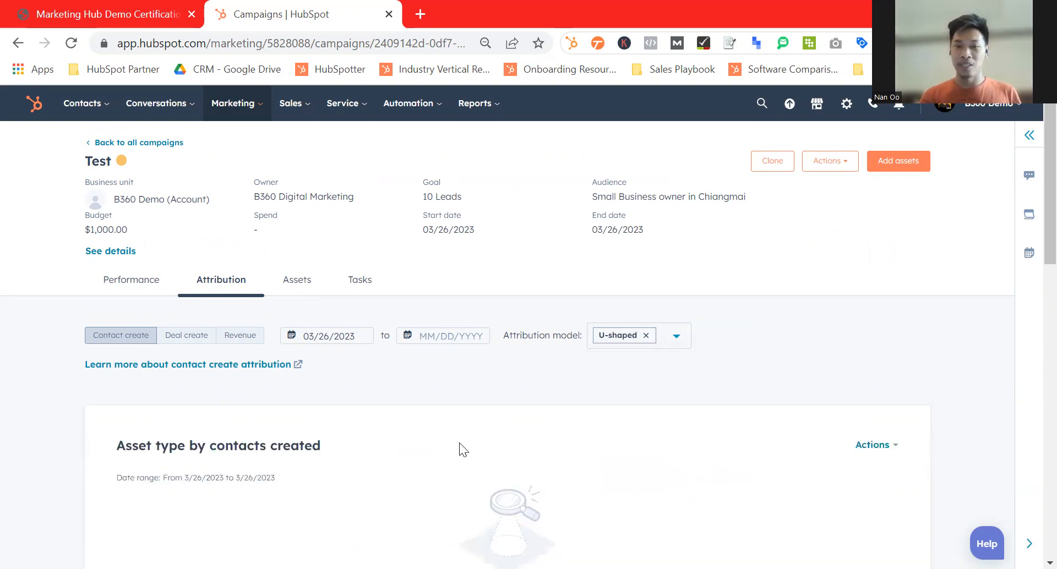
Step: Examine the Test campaign's tasks and the fields for creating a campaign task, and leave without saving one
{"action": "left_click", "coordinate": [355, 292]}
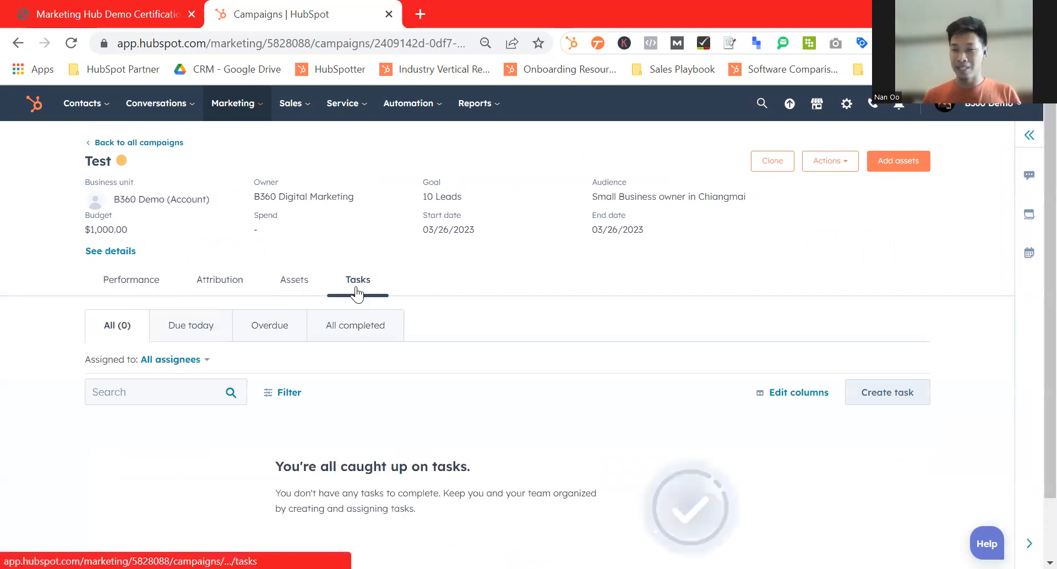
{"action": "left_click", "coordinate": [904, 395]}
{"action": "scroll", "coordinate": [792, 330], "scroll_direction": "down", "scroll_amount": 2}
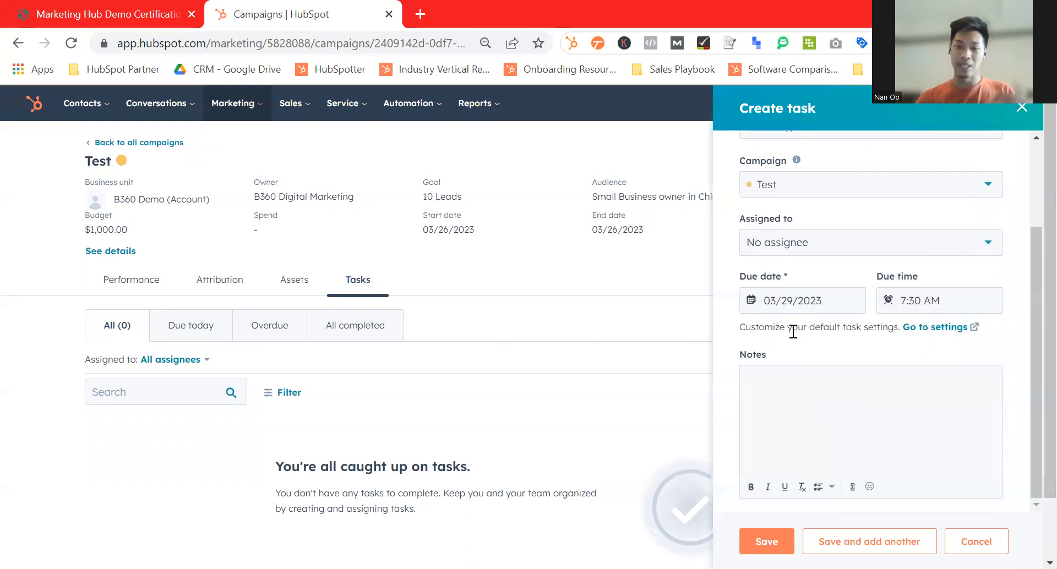
{"action": "scroll", "coordinate": [792, 330], "scroll_direction": "up", "scroll_amount": 2}
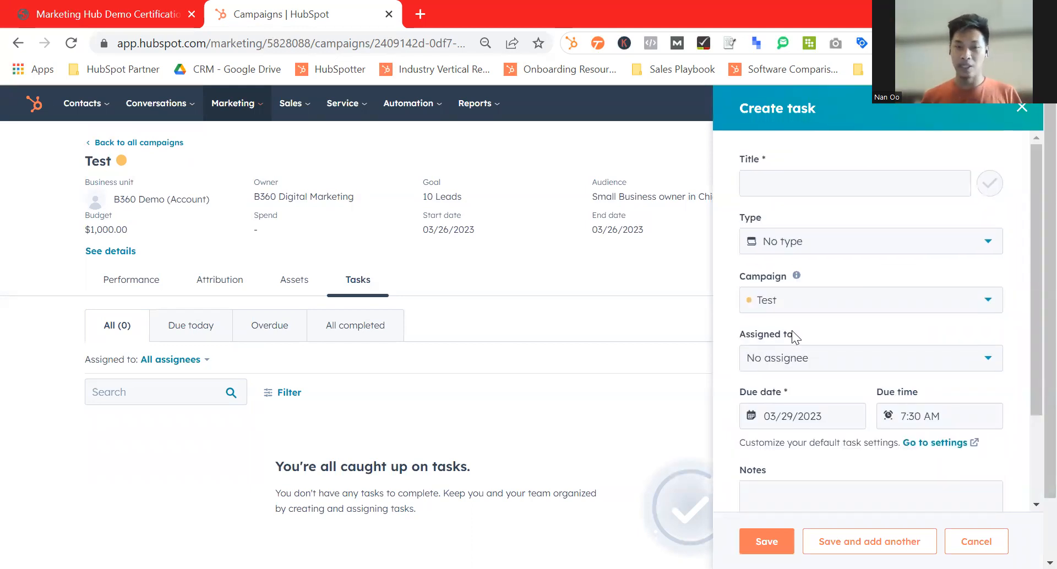
{"action": "left_click", "coordinate": [1022, 106]}
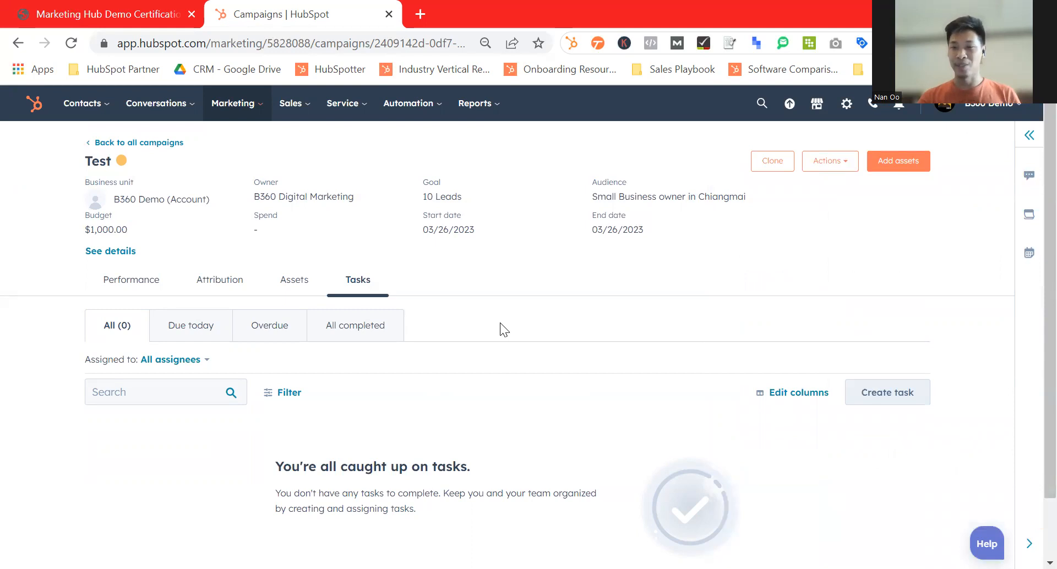
Step: Set up a campaign comparison between 11:11 Campaign, Coffee Talk and Home Sweet Home
{"action": "left_click", "coordinate": [113, 142]}
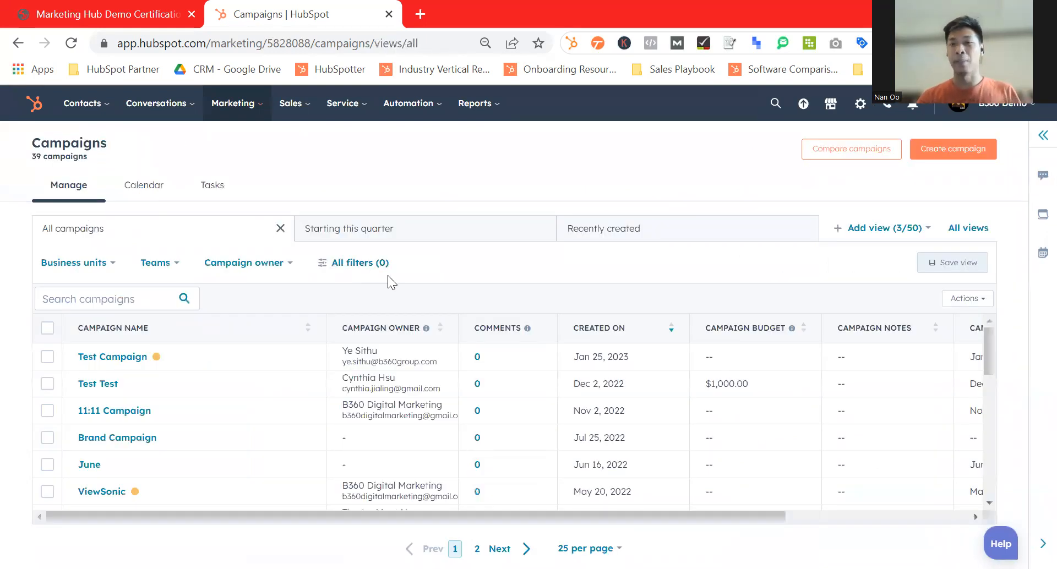
{"action": "left_click", "coordinate": [838, 155]}
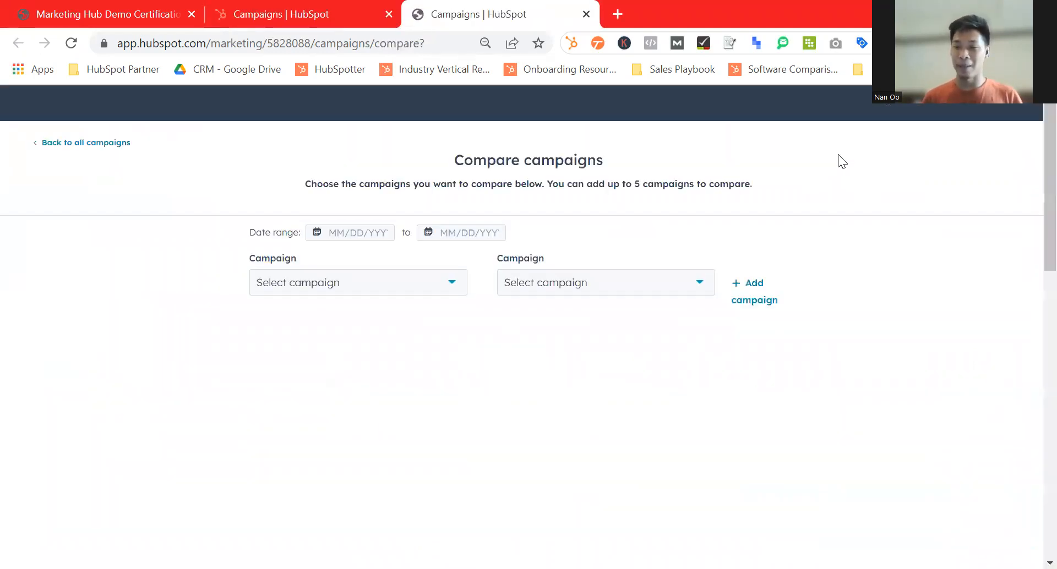
{"action": "left_click", "coordinate": [384, 291]}
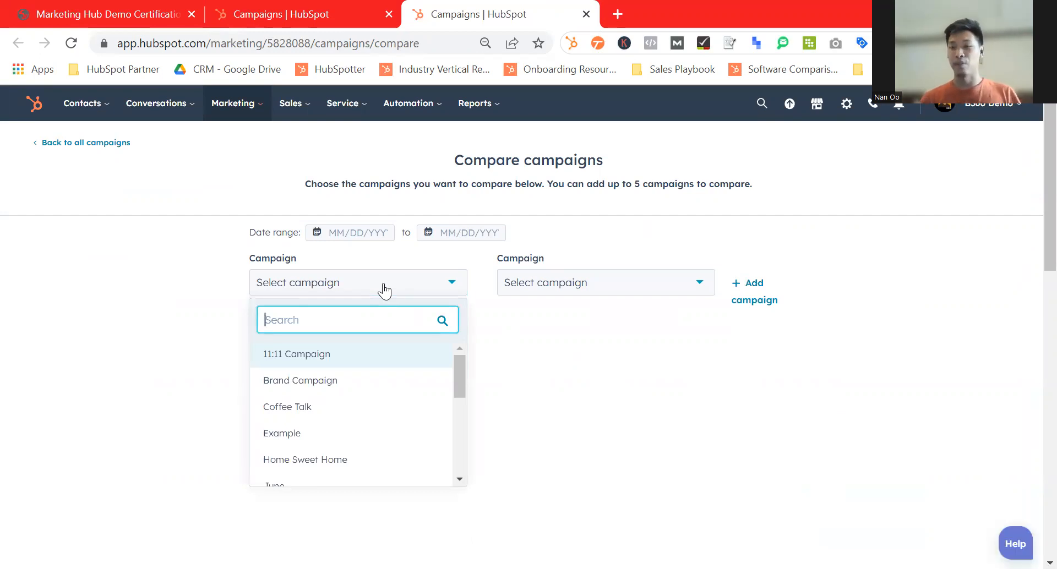
{"action": "left_click", "coordinate": [326, 353]}
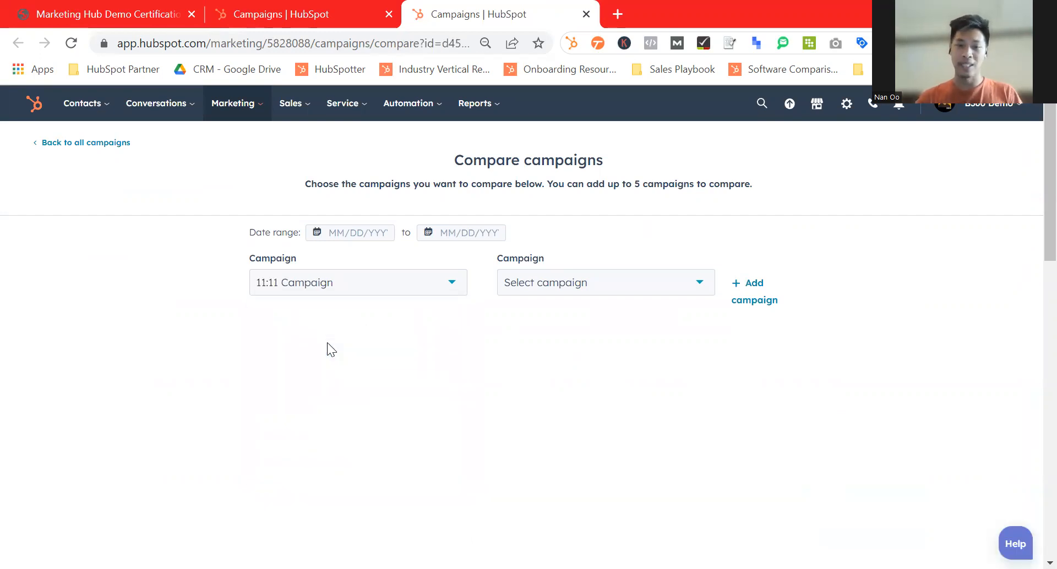
{"action": "left_click", "coordinate": [573, 286]}
{"action": "left_click", "coordinate": [554, 379]}
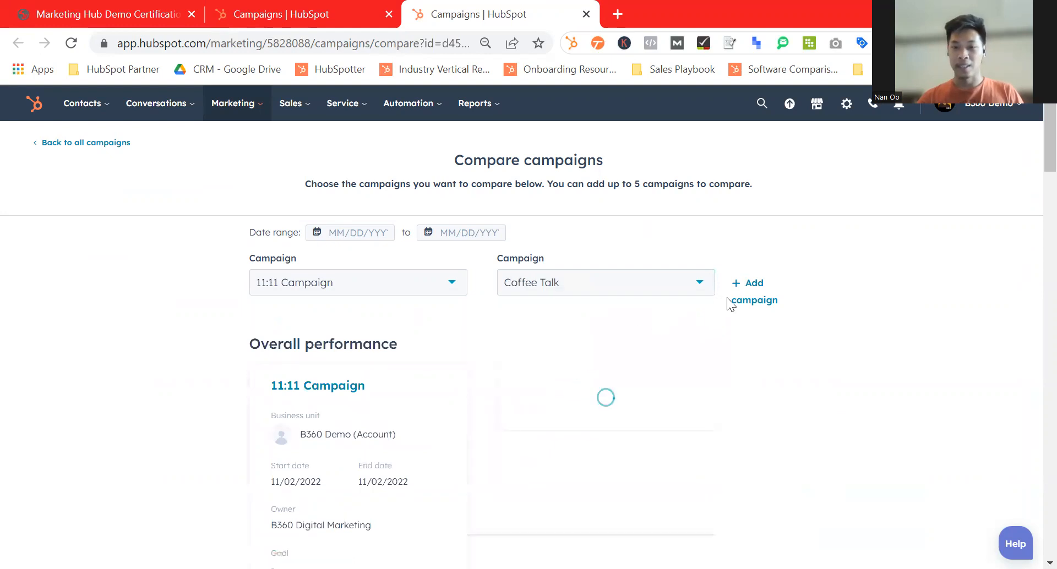
{"action": "left_click", "coordinate": [708, 289]}
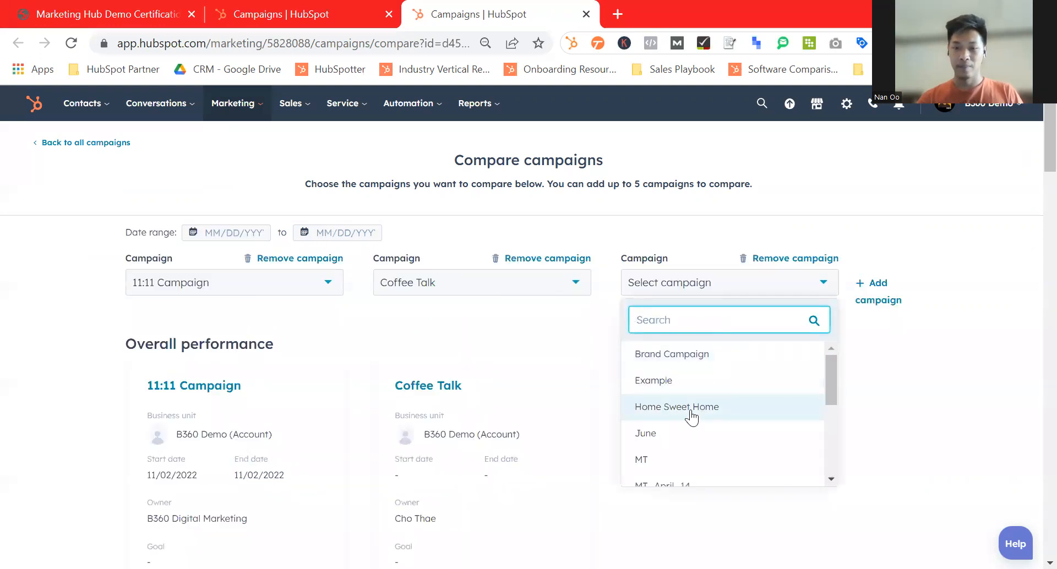
{"action": "left_click", "coordinate": [690, 409]}
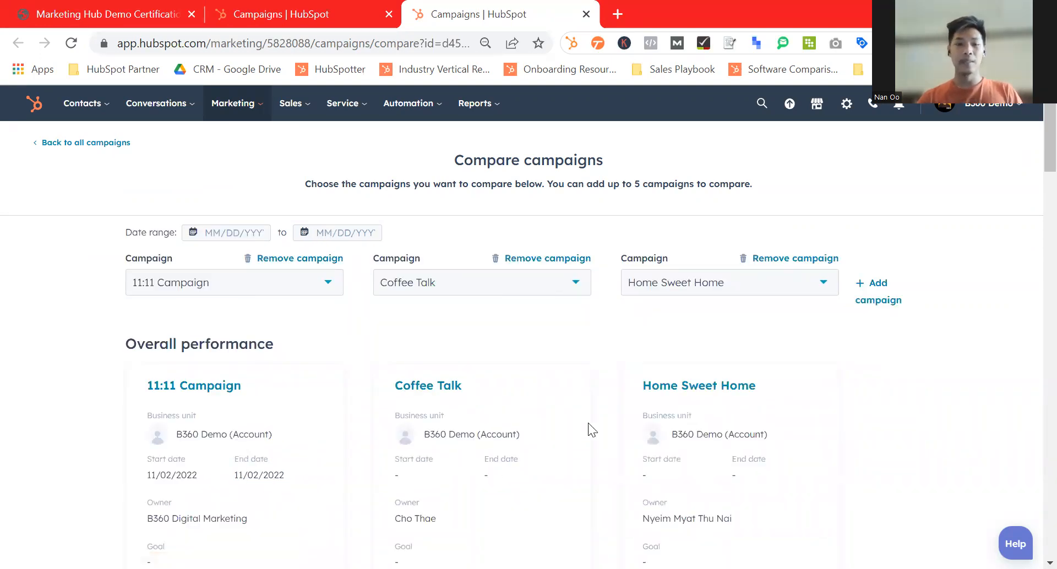
Step: Examine the three campaigns' comparison metrics from overall performance through ads, emails and forms to marketing events, and return to all campaigns
{"action": "scroll", "coordinate": [587, 427], "scroll_direction": "down", "scroll_amount": 5}
{"action": "scroll", "coordinate": [454, 463], "scroll_direction": "down", "scroll_amount": 4}
{"action": "scroll", "coordinate": [529, 422], "scroll_direction": "up", "scroll_amount": 2}
{"action": "scroll", "coordinate": [555, 435], "scroll_direction": "down", "scroll_amount": 2}
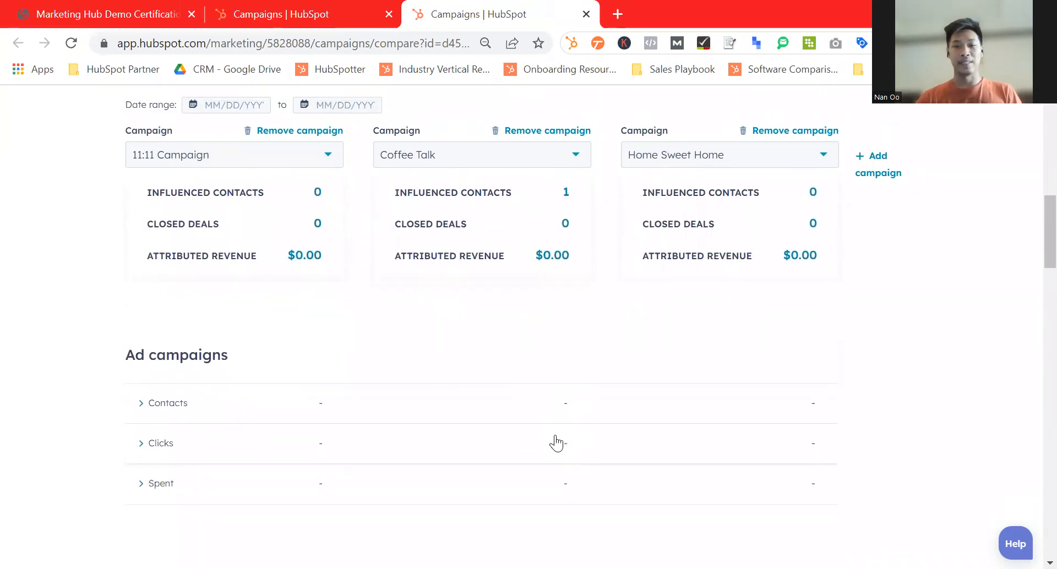
{"action": "scroll", "coordinate": [556, 441], "scroll_direction": "down", "scroll_amount": 5}
{"action": "scroll", "coordinate": [556, 441], "scroll_direction": "up", "scroll_amount": 5}
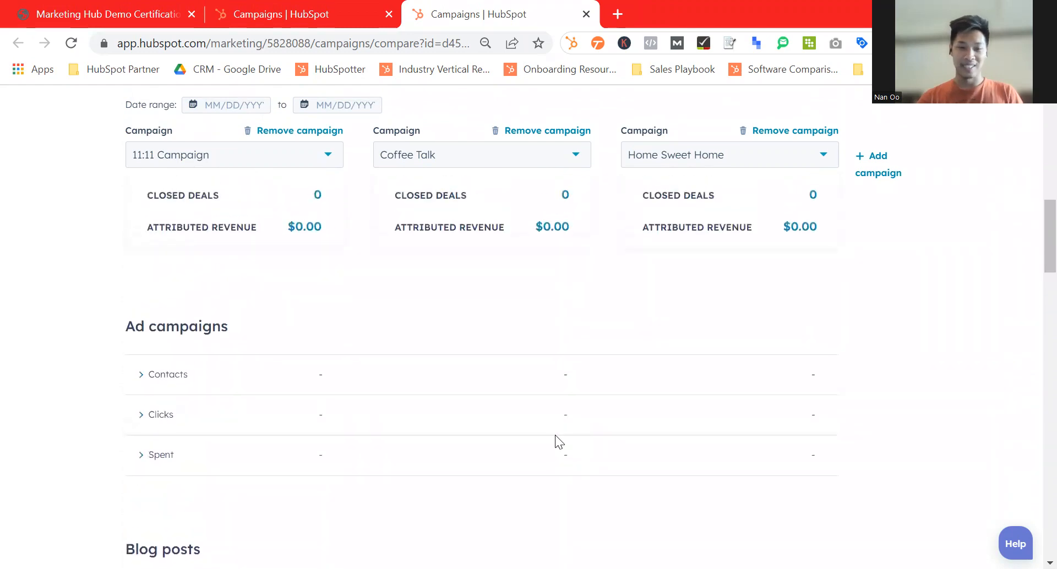
{"action": "left_click", "coordinate": [172, 379]}
{"action": "scroll", "coordinate": [172, 378], "scroll_direction": "down", "scroll_amount": 15}
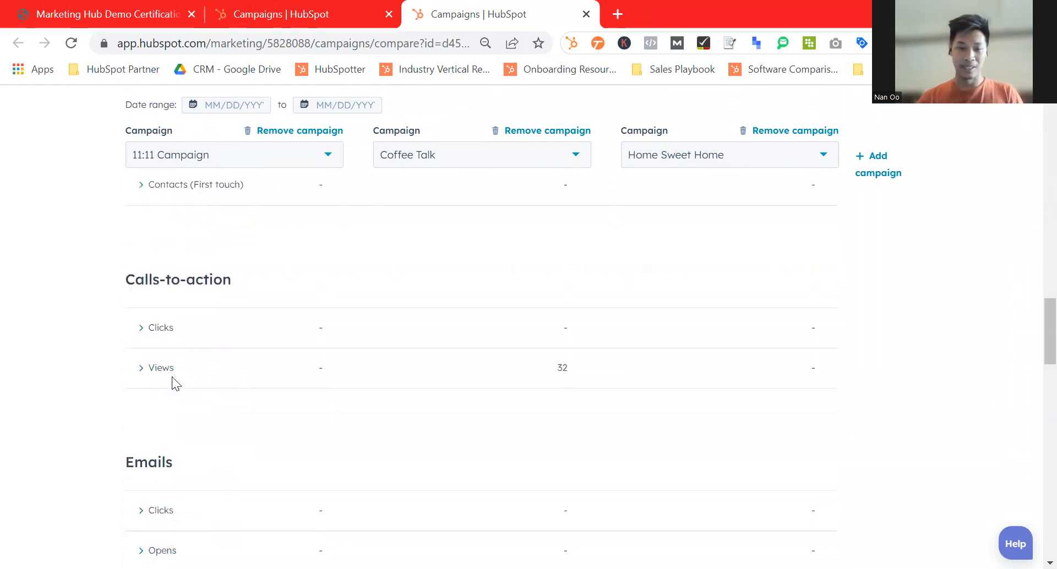
{"action": "scroll", "coordinate": [172, 377], "scroll_direction": "down", "scroll_amount": 10}
{"action": "scroll", "coordinate": [171, 377], "scroll_direction": "up", "scroll_amount": 20}
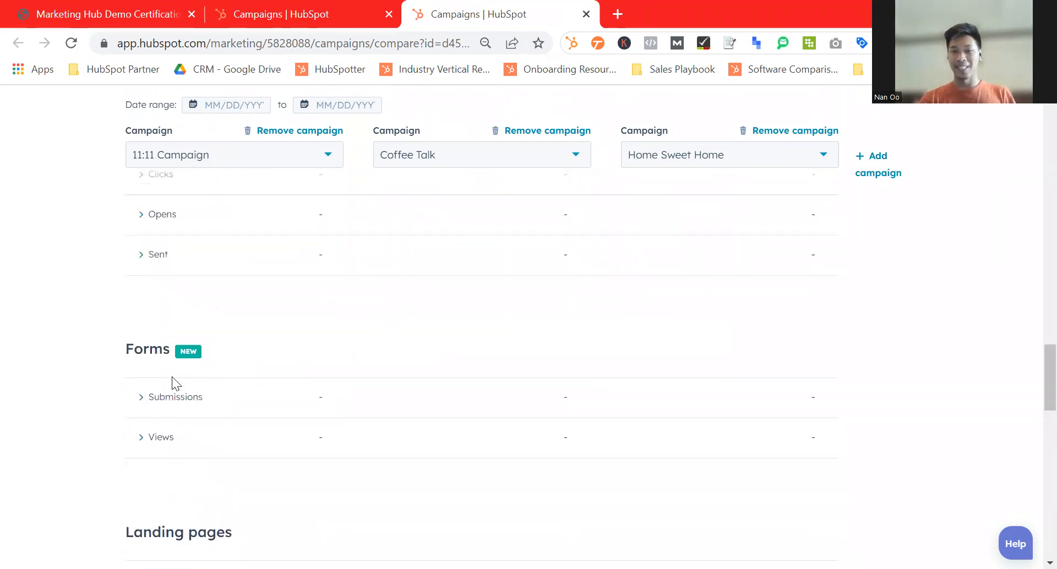
{"action": "scroll", "coordinate": [172, 376], "scroll_direction": "down", "scroll_amount": 15}
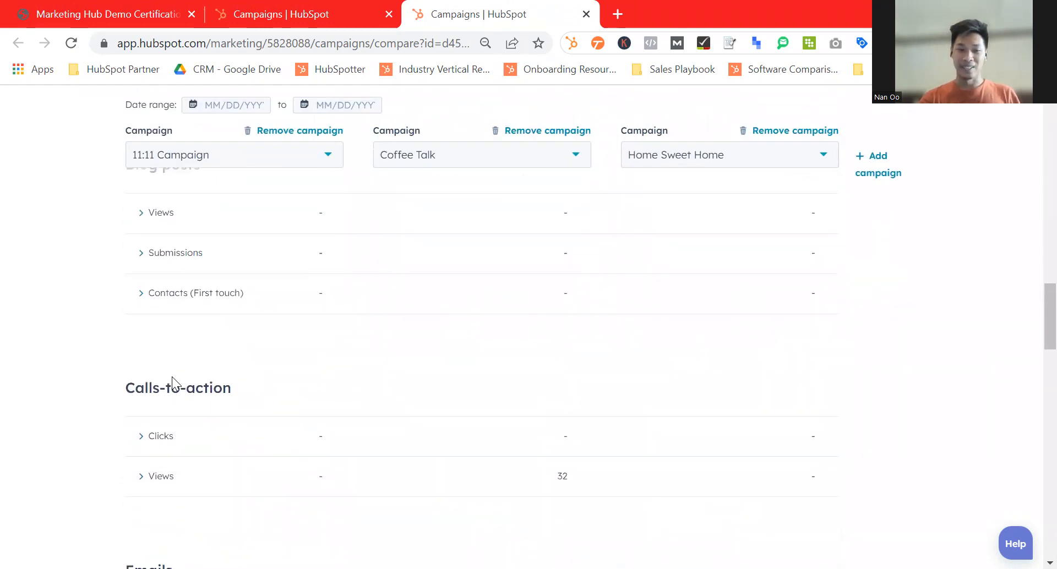
{"action": "scroll", "coordinate": [172, 377], "scroll_direction": "down", "scroll_amount": 12}
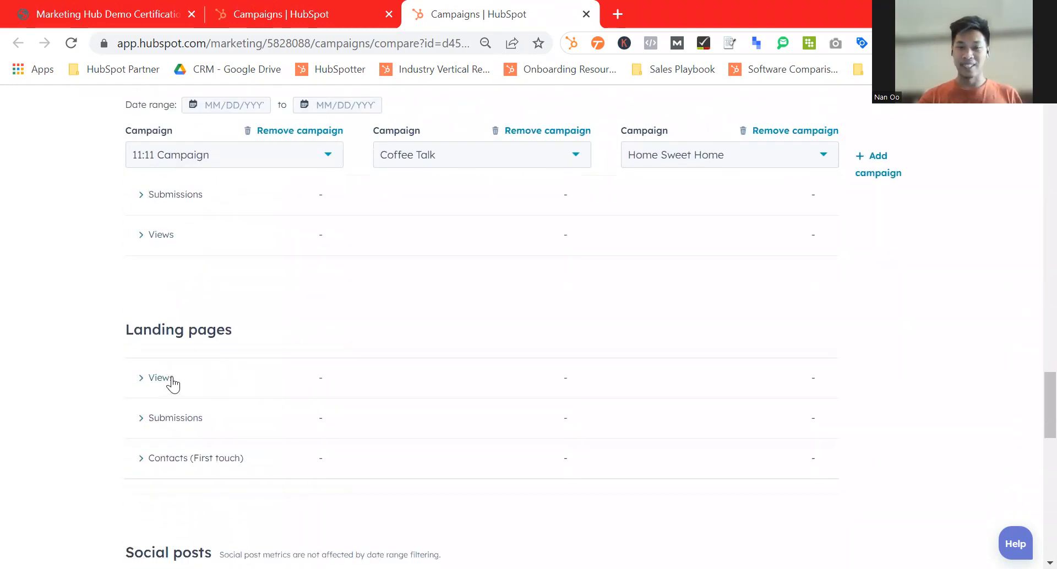
{"action": "scroll", "coordinate": [172, 384], "scroll_direction": "down", "scroll_amount": 8}
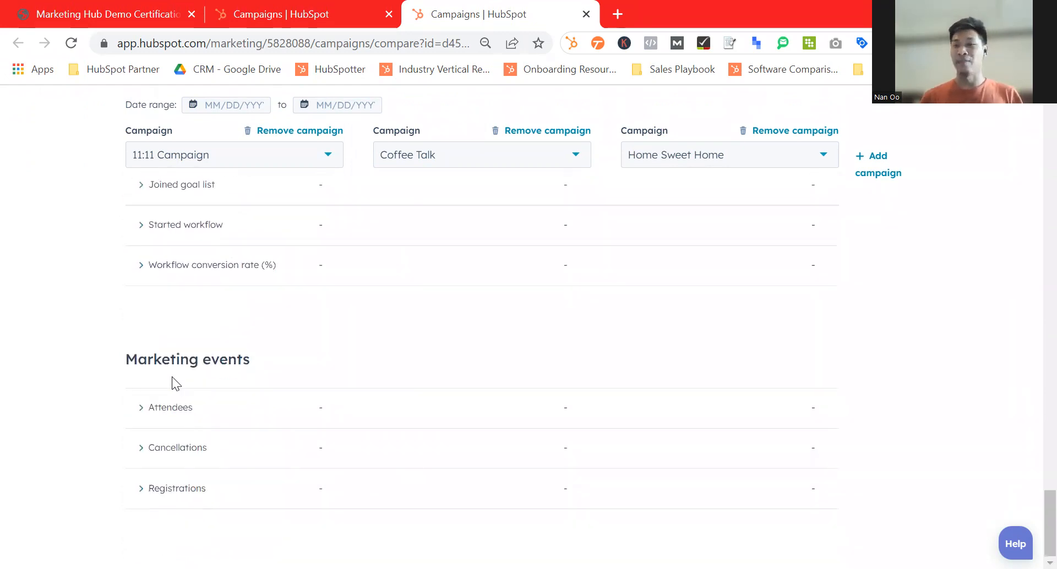
{"action": "scroll", "coordinate": [172, 377], "scroll_direction": "up", "scroll_amount": 20}
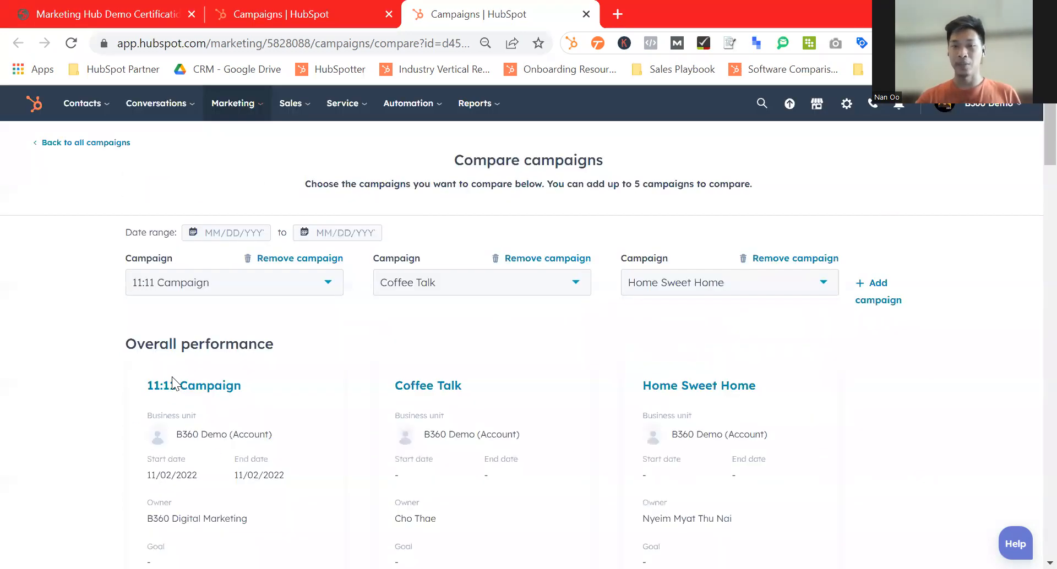
{"action": "left_click", "coordinate": [66, 142]}
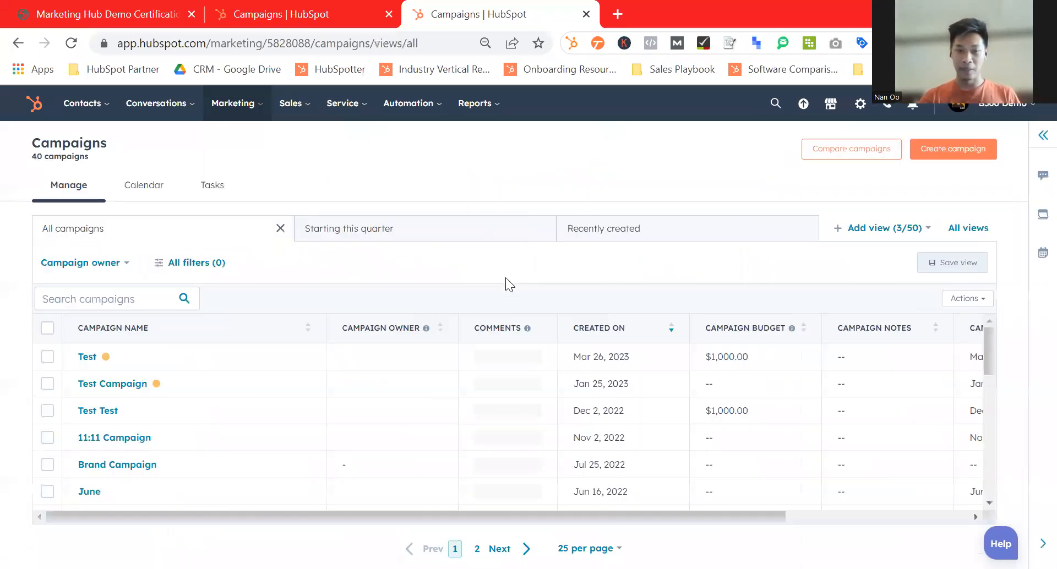
Step: Examine the Ads management overview, including impressions, clicks, contacts, deals, amount spent and the list of ad campaigns
{"action": "left_click", "coordinate": [261, 110]}
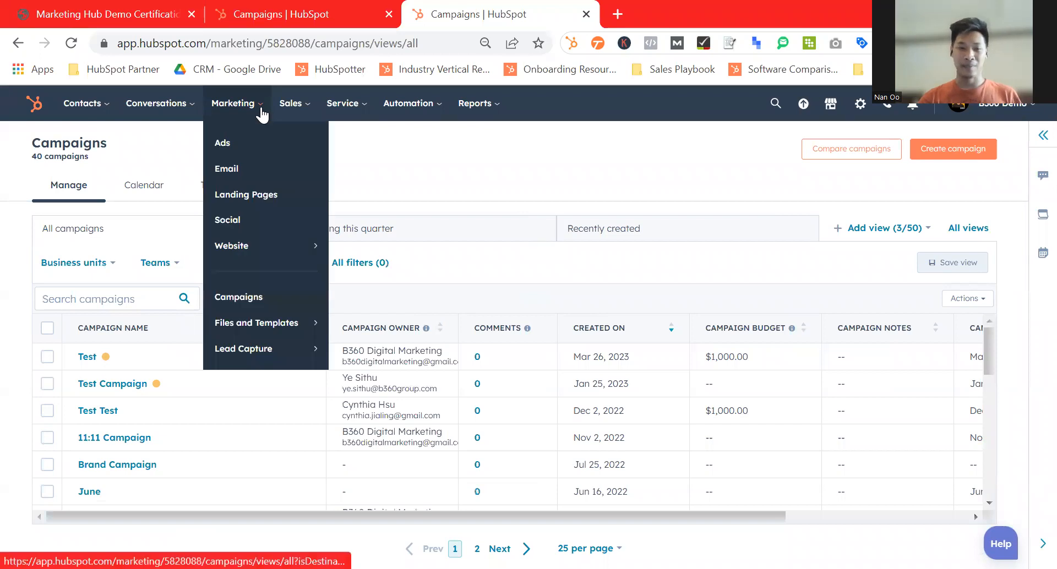
{"action": "left_click", "coordinate": [237, 144]}
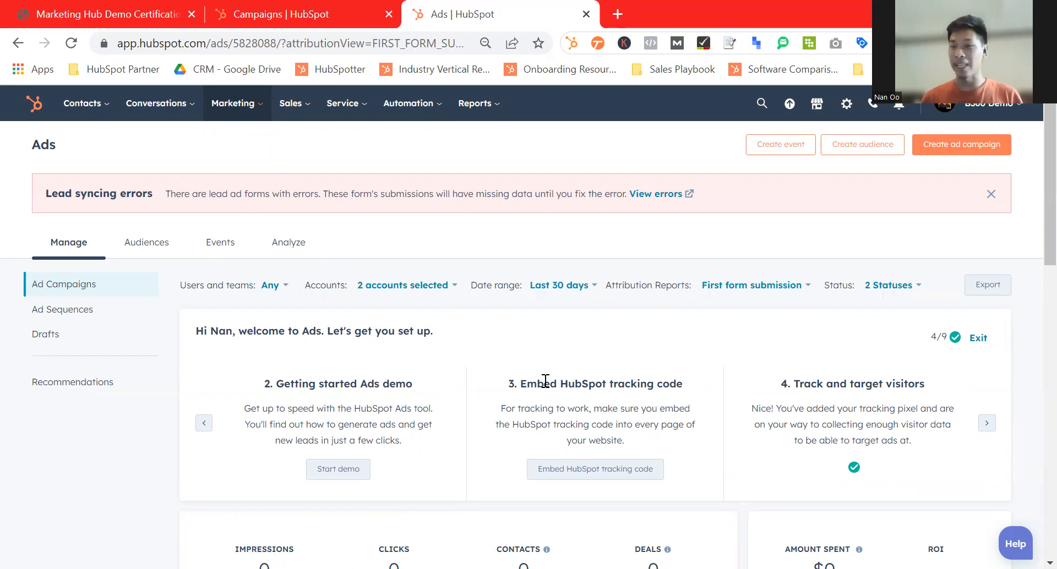
{"action": "scroll", "coordinate": [545, 381], "scroll_direction": "down", "scroll_amount": 3}
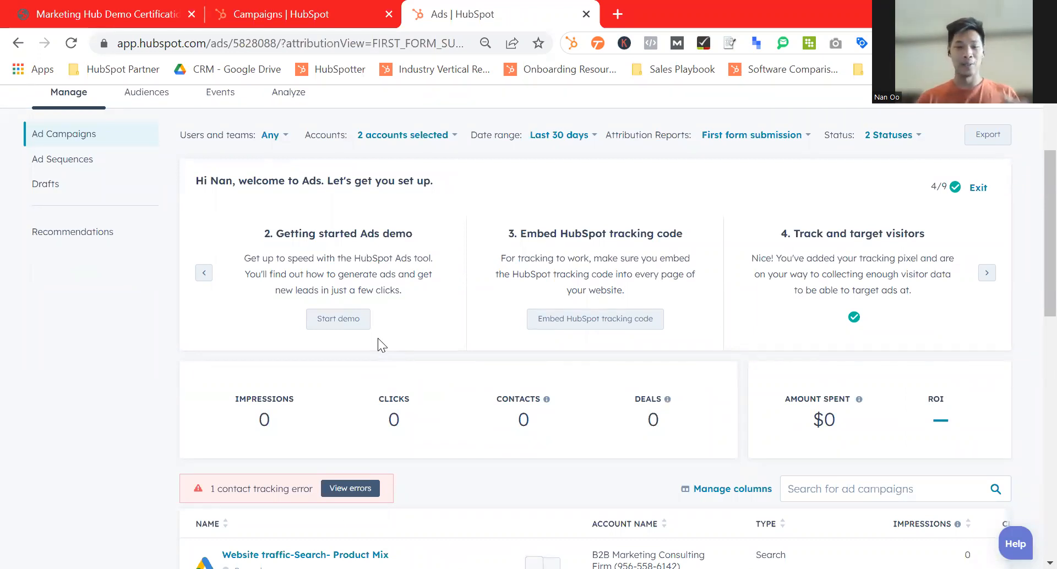
{"action": "scroll", "coordinate": [377, 338], "scroll_direction": "down", "scroll_amount": 3}
{"action": "scroll", "coordinate": [470, 368], "scroll_direction": "down", "scroll_amount": 3}
{"action": "scroll", "coordinate": [470, 368], "scroll_direction": "down", "scroll_amount": 2}
{"action": "scroll", "coordinate": [470, 368], "scroll_direction": "up", "scroll_amount": 6}
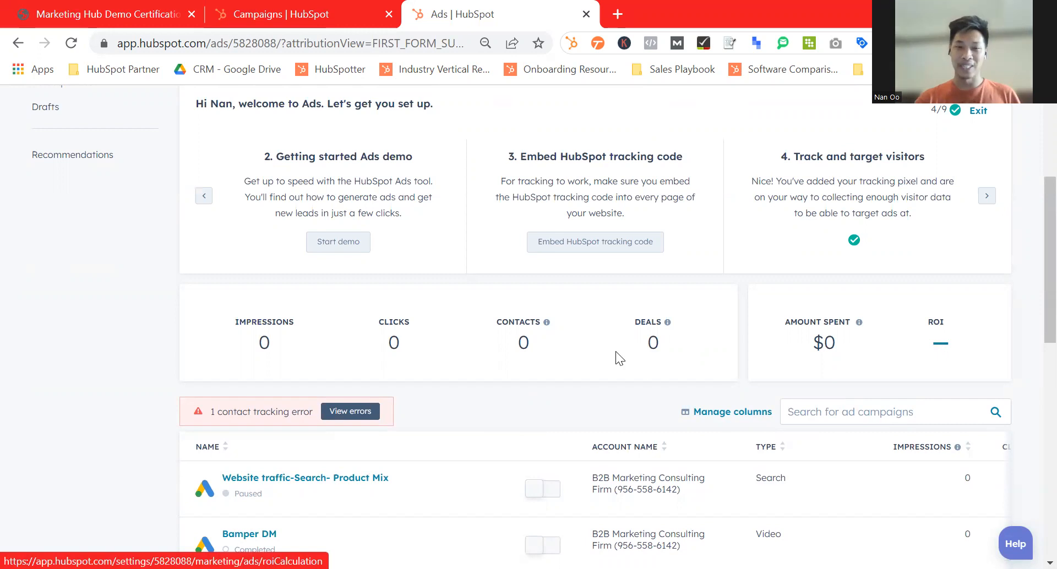
{"action": "scroll", "coordinate": [617, 355], "scroll_direction": "up", "scroll_amount": 4}
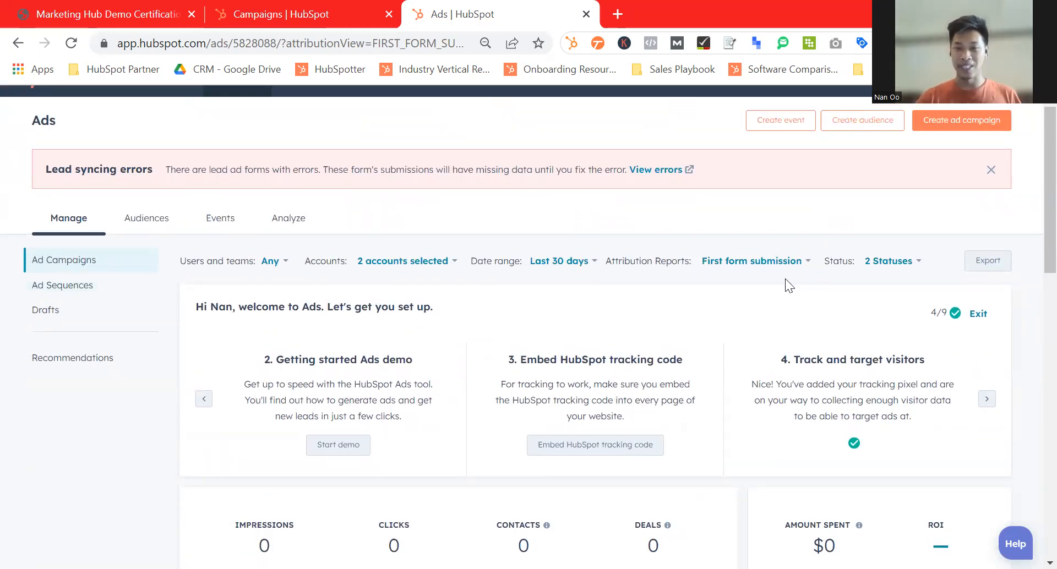
{"action": "scroll", "coordinate": [785, 279], "scroll_direction": "up", "scroll_amount": 1}
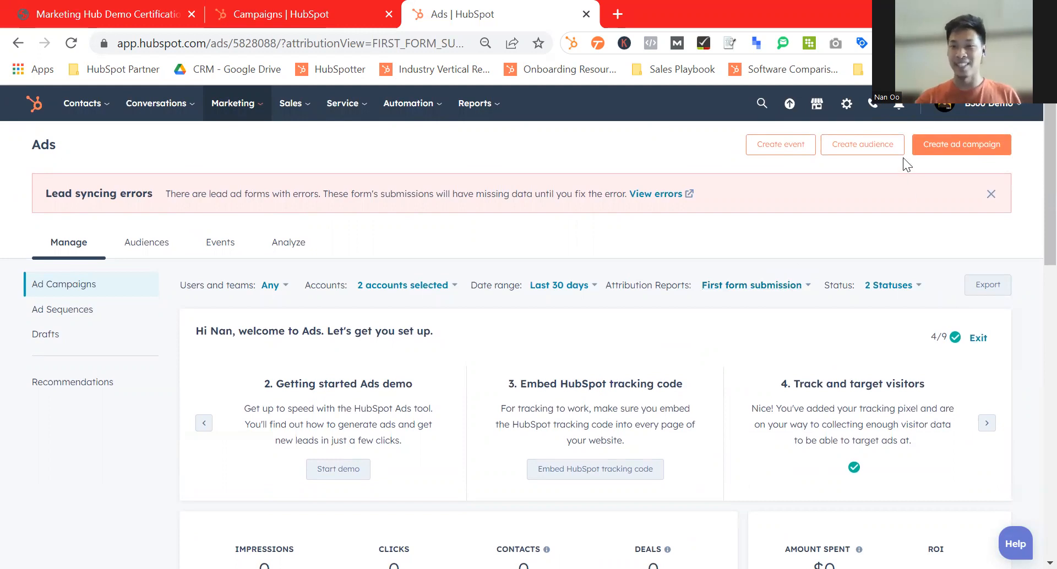
Step: Review the ad audience types available for creation, including company list and lookalike, and leave without creating one
{"action": "left_click", "coordinate": [862, 145]}
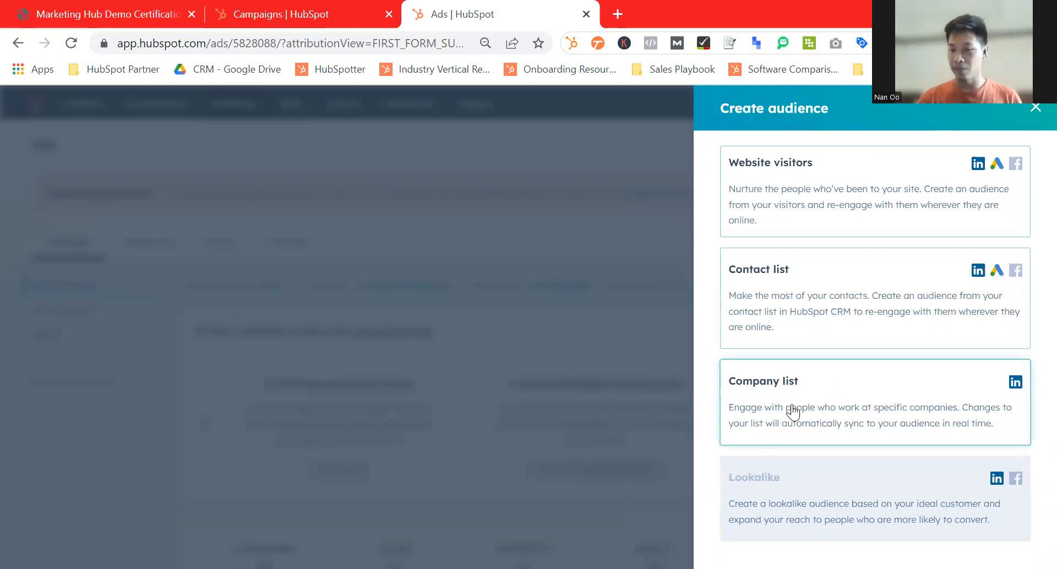
{"action": "mouse_move", "coordinate": [808, 504]}
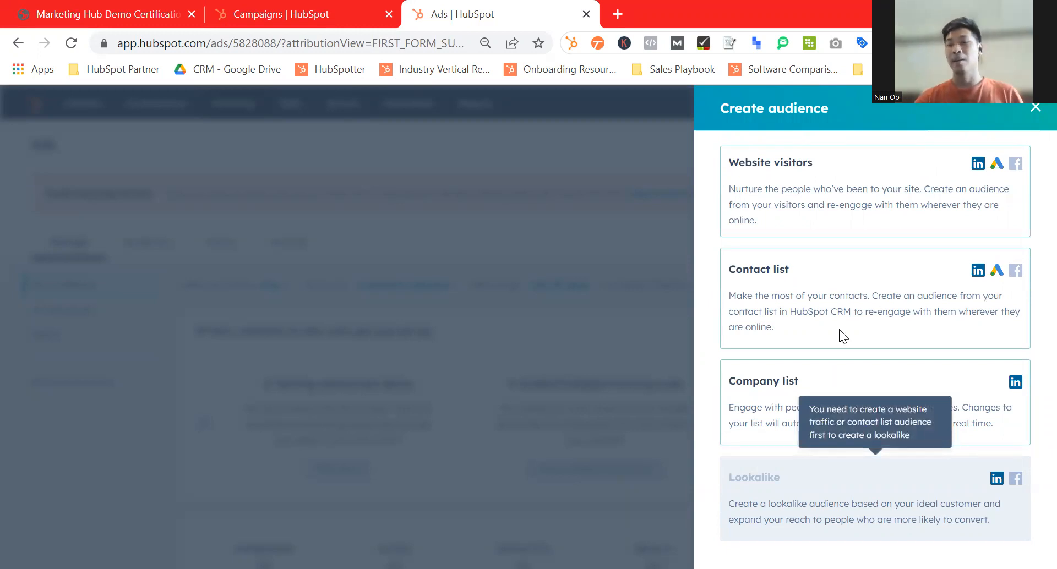
{"action": "left_click", "coordinate": [1033, 111]}
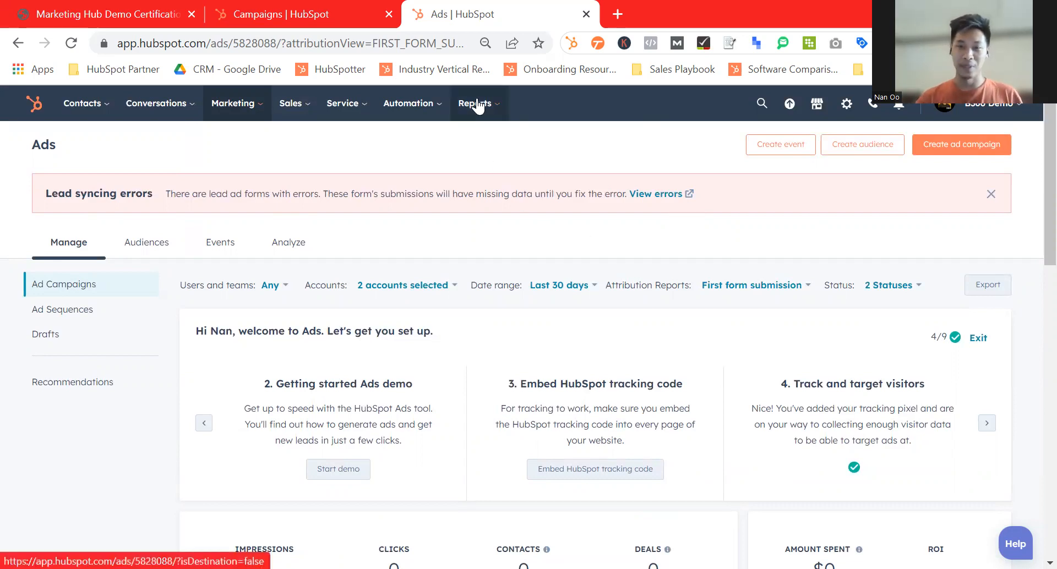
Step: Open the report dashboards and switch from Content Dashboard to Marketing Channel Performance Testing
{"action": "mouse_move", "coordinate": [475, 106]}
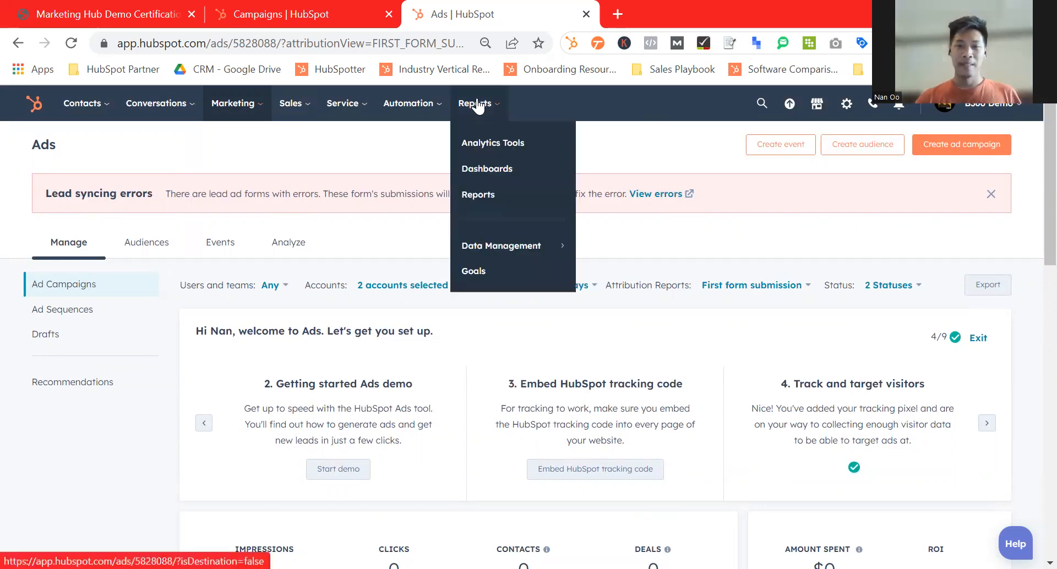
{"action": "left_click", "coordinate": [479, 169]}
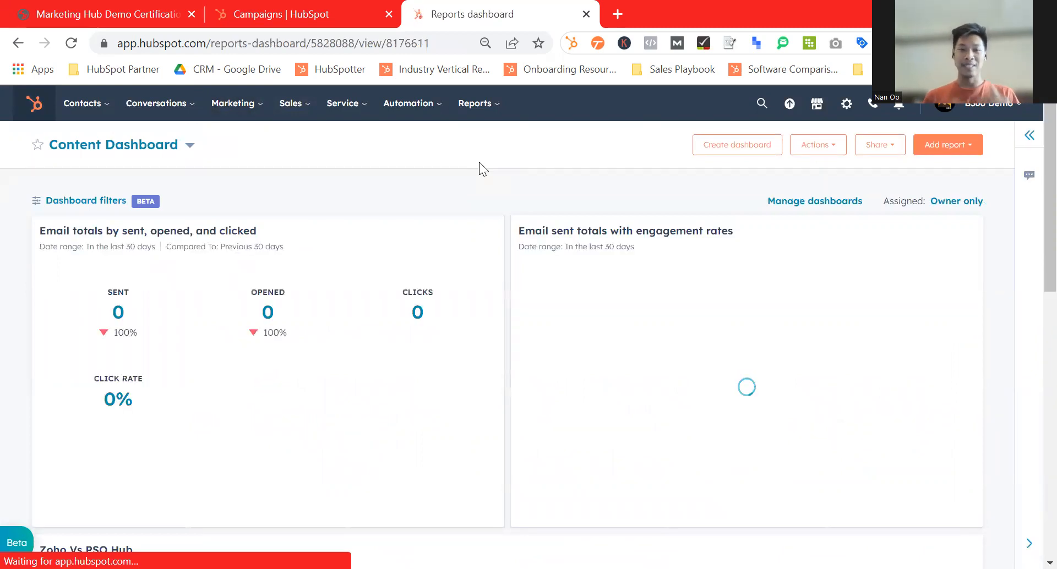
{"action": "left_click", "coordinate": [97, 147]}
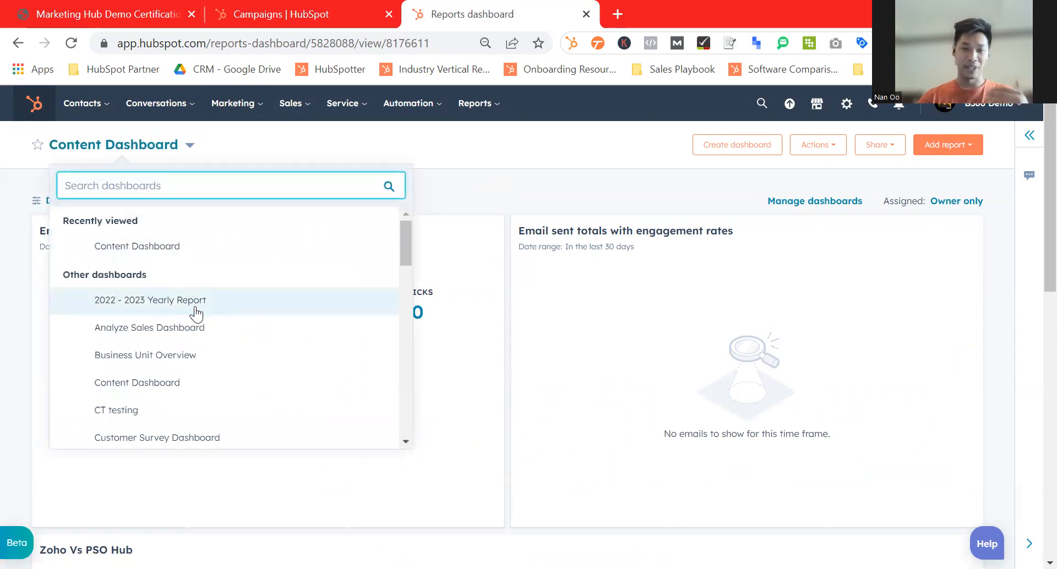
{"action": "scroll", "coordinate": [196, 314], "scroll_direction": "down", "scroll_amount": 4}
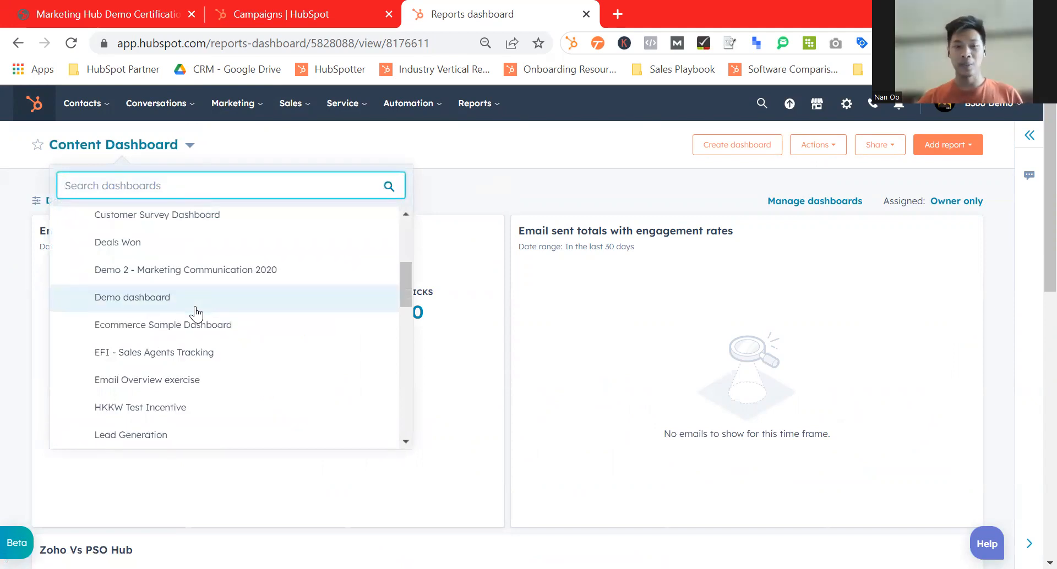
{"action": "scroll", "coordinate": [254, 376], "scroll_direction": "down", "scroll_amount": 4}
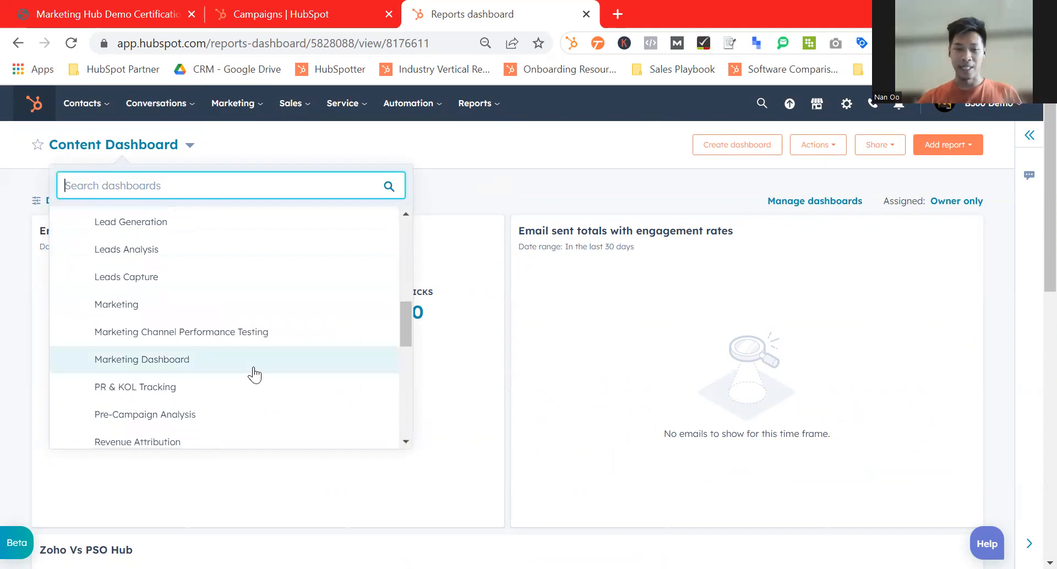
{"action": "left_click", "coordinate": [222, 334]}
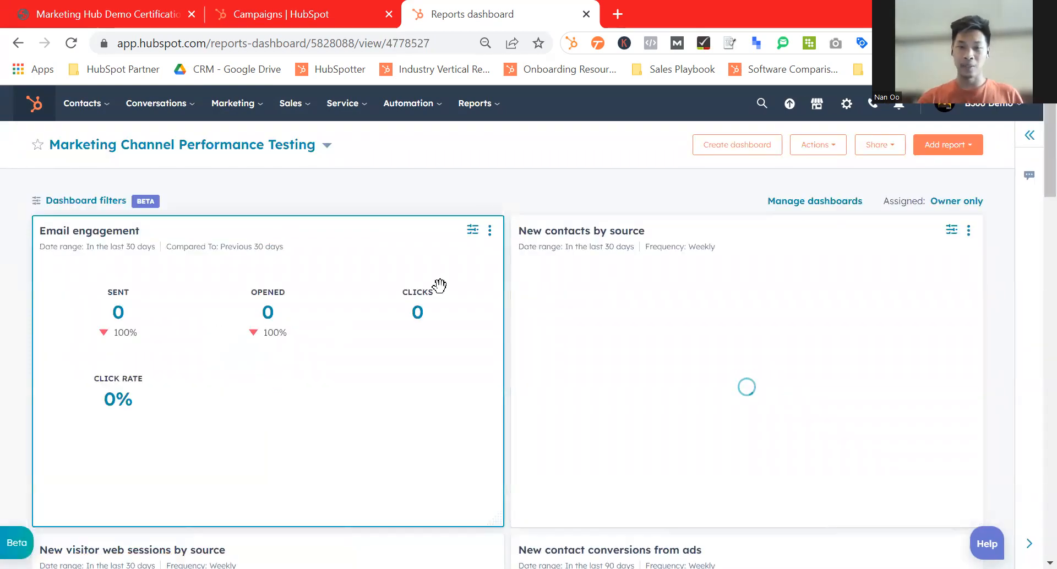
Step: Examine the Marketing Channel Performance Testing dashboard's reports, from email engagement and contact sources through landing pages and forms to ad clicks by network
{"action": "scroll", "coordinate": [546, 358], "scroll_direction": "down", "scroll_amount": 10}
{"action": "scroll", "coordinate": [546, 358], "scroll_direction": "up", "scroll_amount": 10}
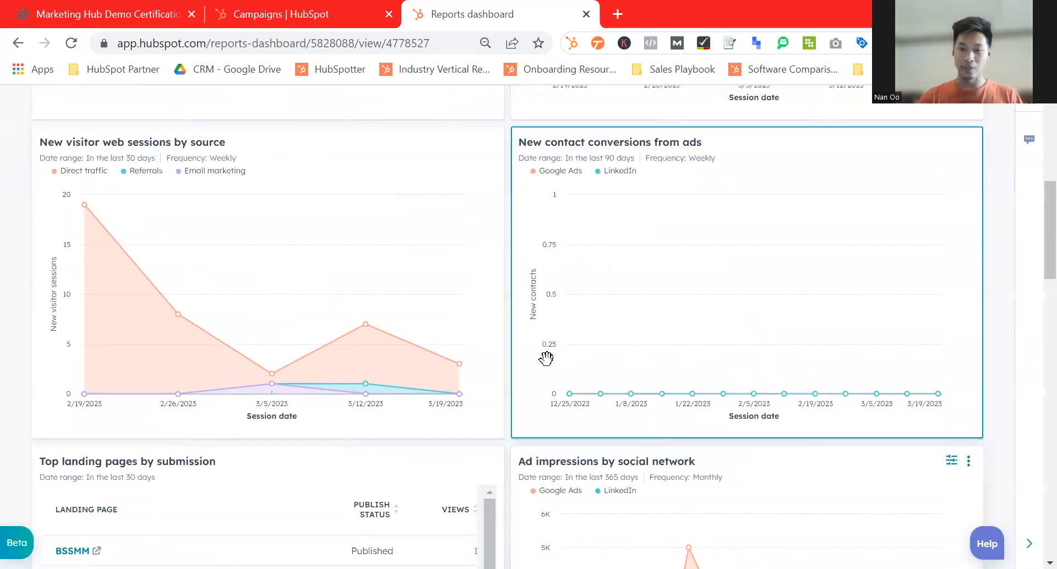
{"action": "scroll", "coordinate": [546, 359], "scroll_direction": "up", "scroll_amount": 8}
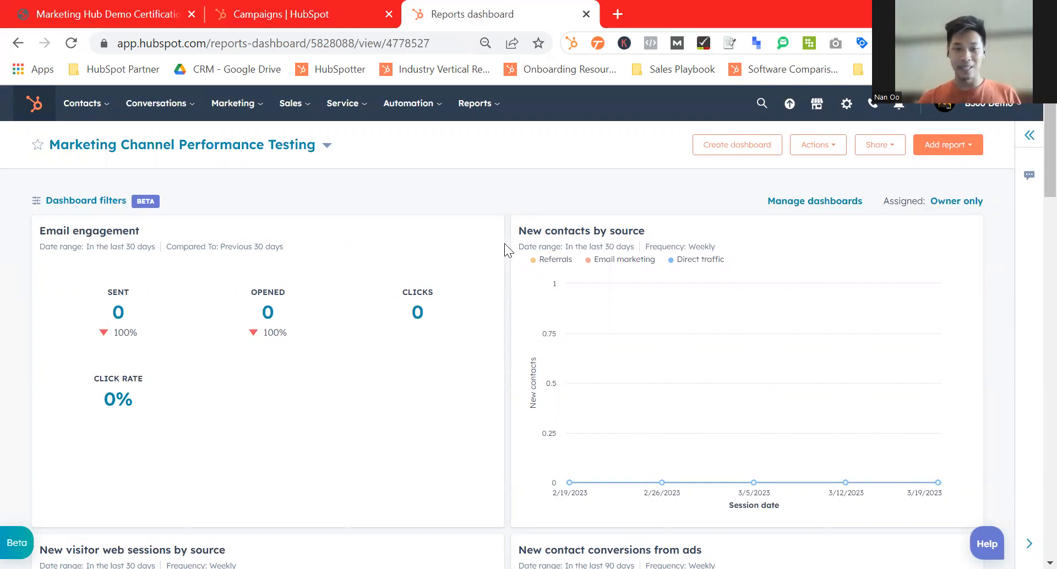
{"action": "scroll", "coordinate": [504, 243], "scroll_direction": "down", "scroll_amount": 6}
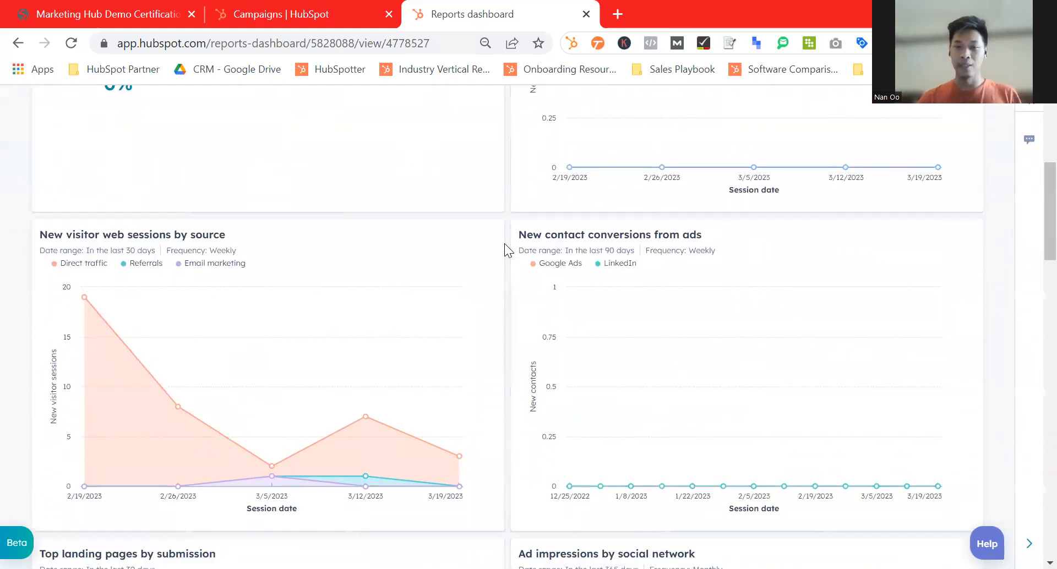
{"action": "scroll", "coordinate": [504, 244], "scroll_direction": "down", "scroll_amount": 12}
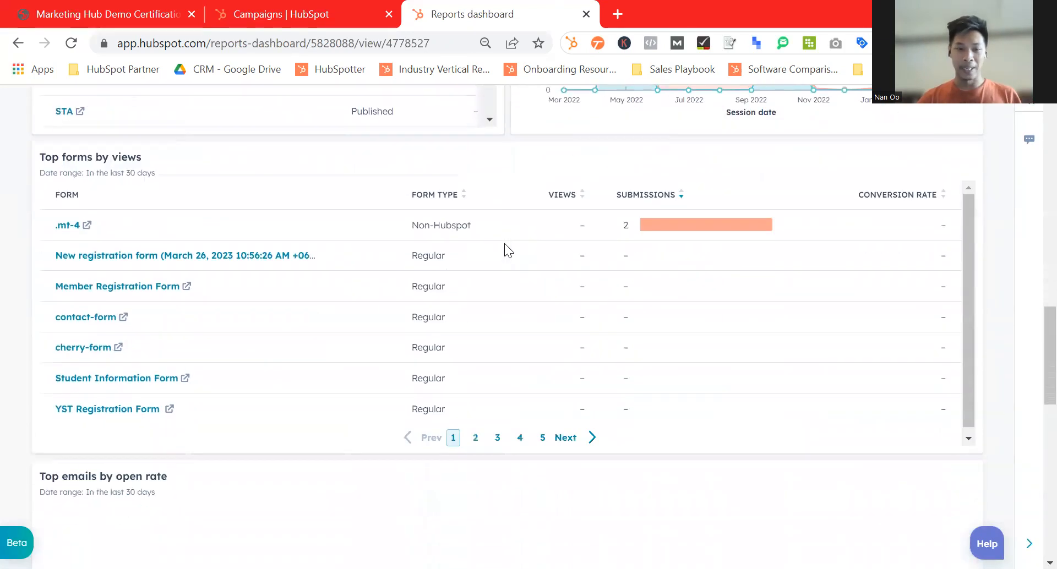
{"action": "scroll", "coordinate": [504, 243], "scroll_direction": "down", "scroll_amount": 8}
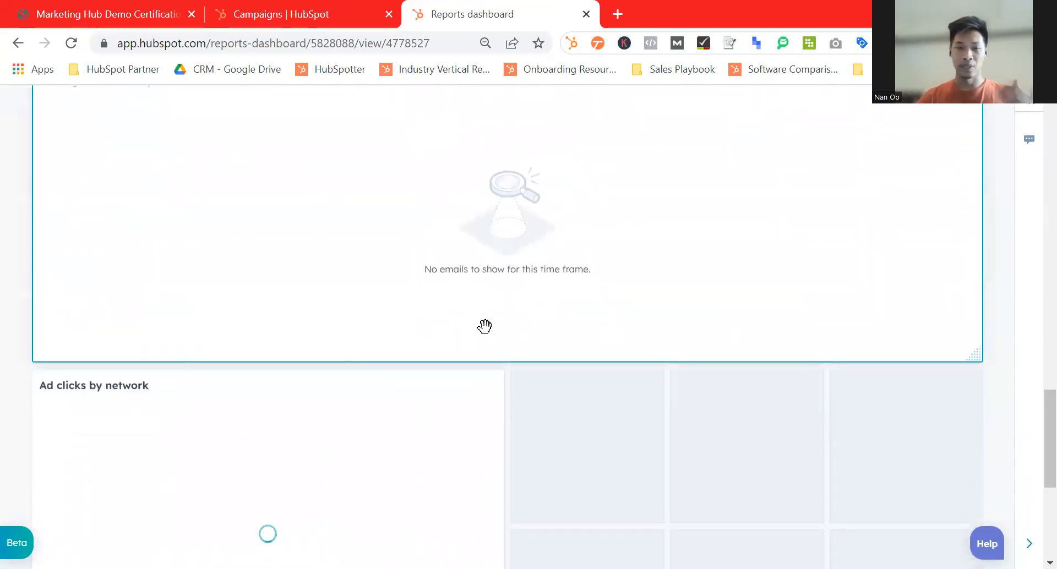
{"action": "scroll", "coordinate": [438, 160], "scroll_direction": "down", "scroll_amount": 3}
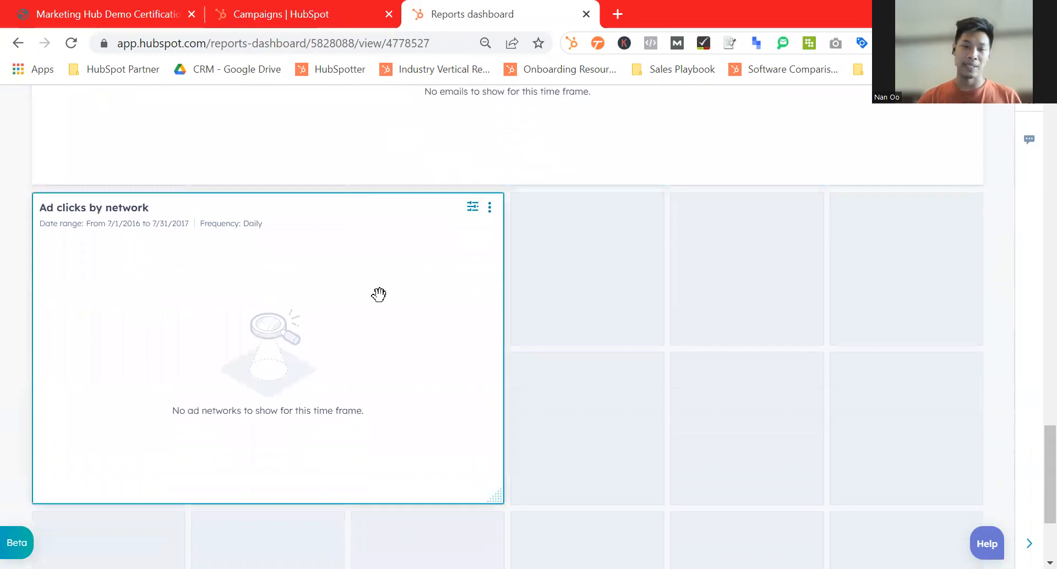
{"action": "scroll", "coordinate": [379, 294], "scroll_direction": "up", "scroll_amount": 20}
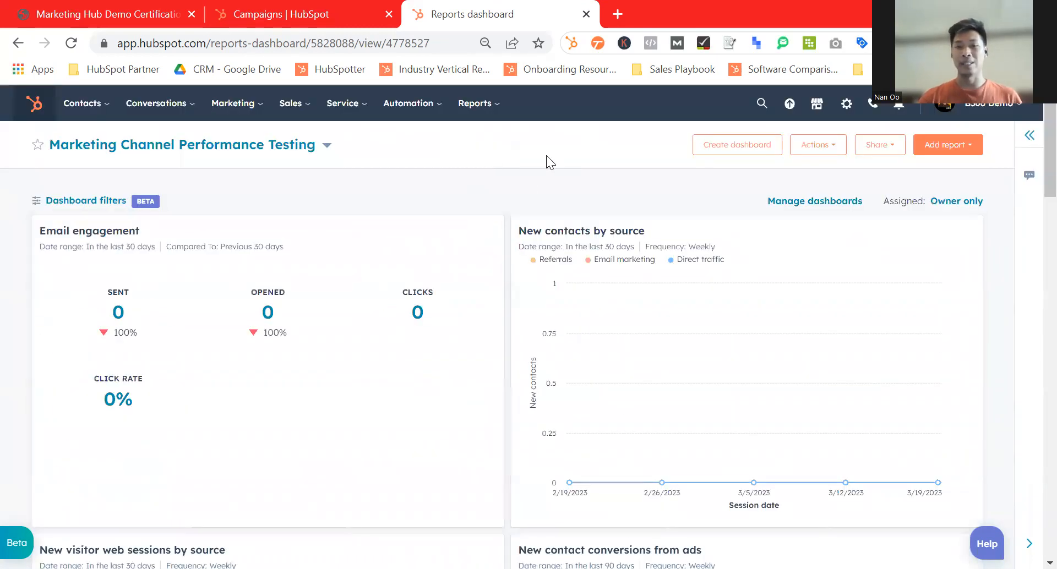